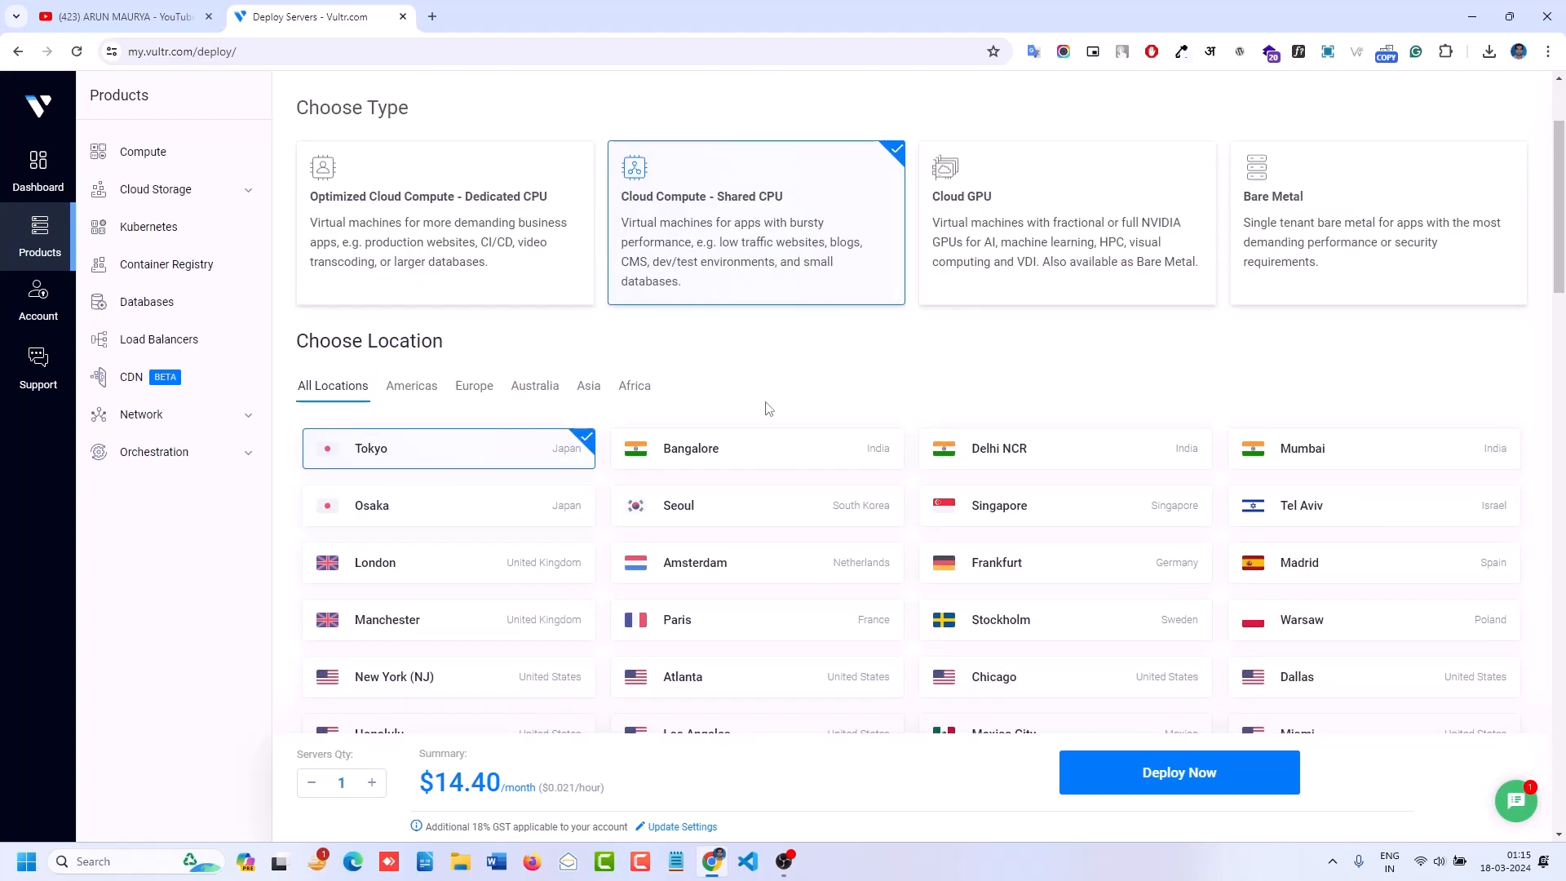
pyautogui.scroll(-3, 611, 365)
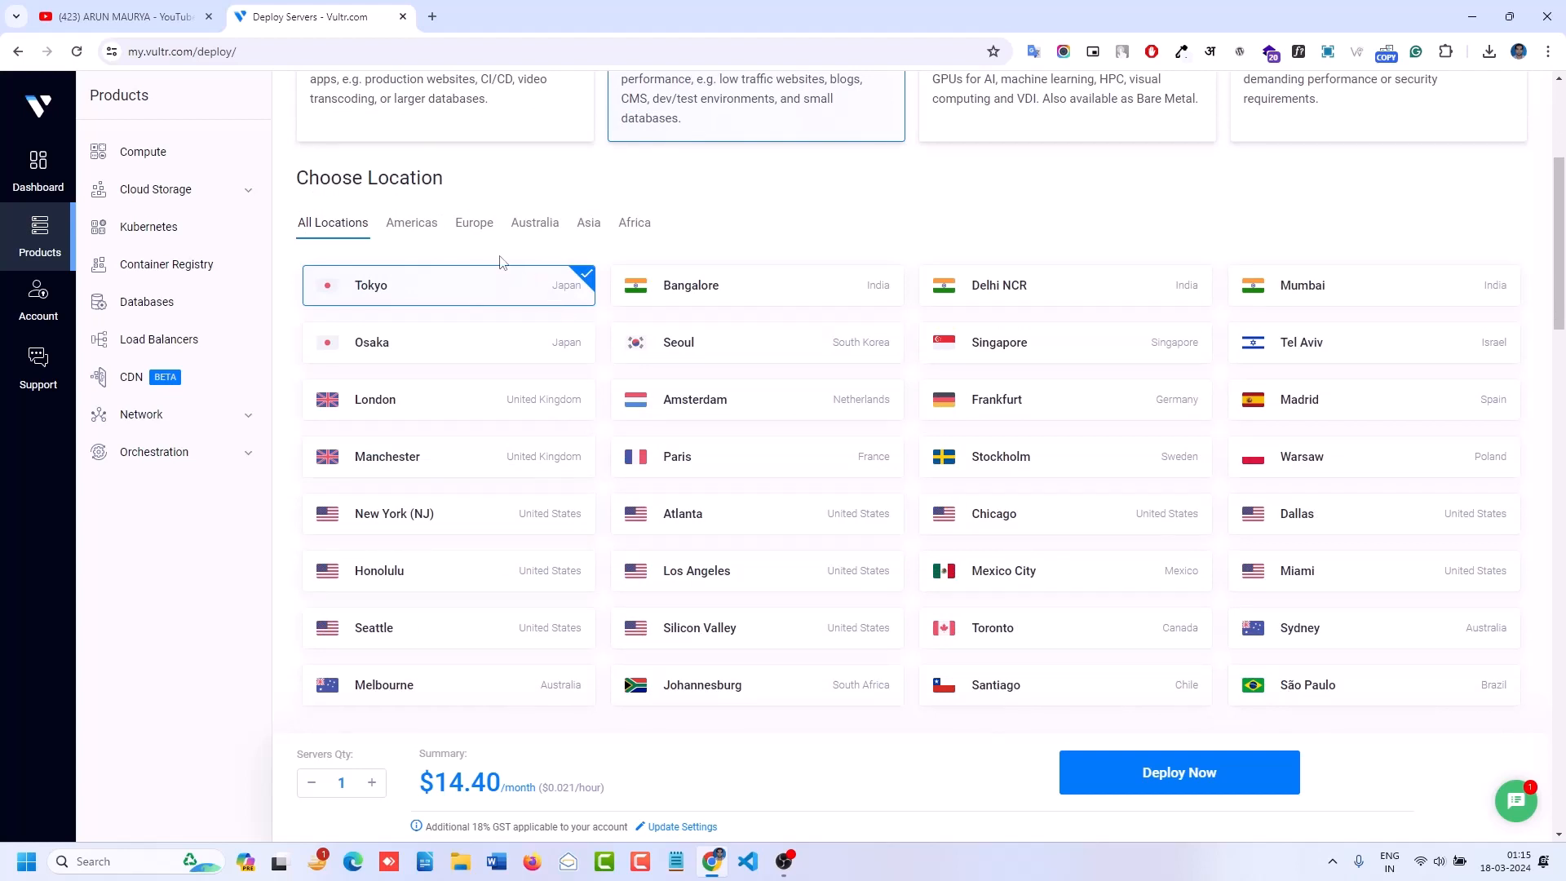
# Step: Pick Delhi NCR from the Asia locations as the server location
pyautogui.click(581, 228)
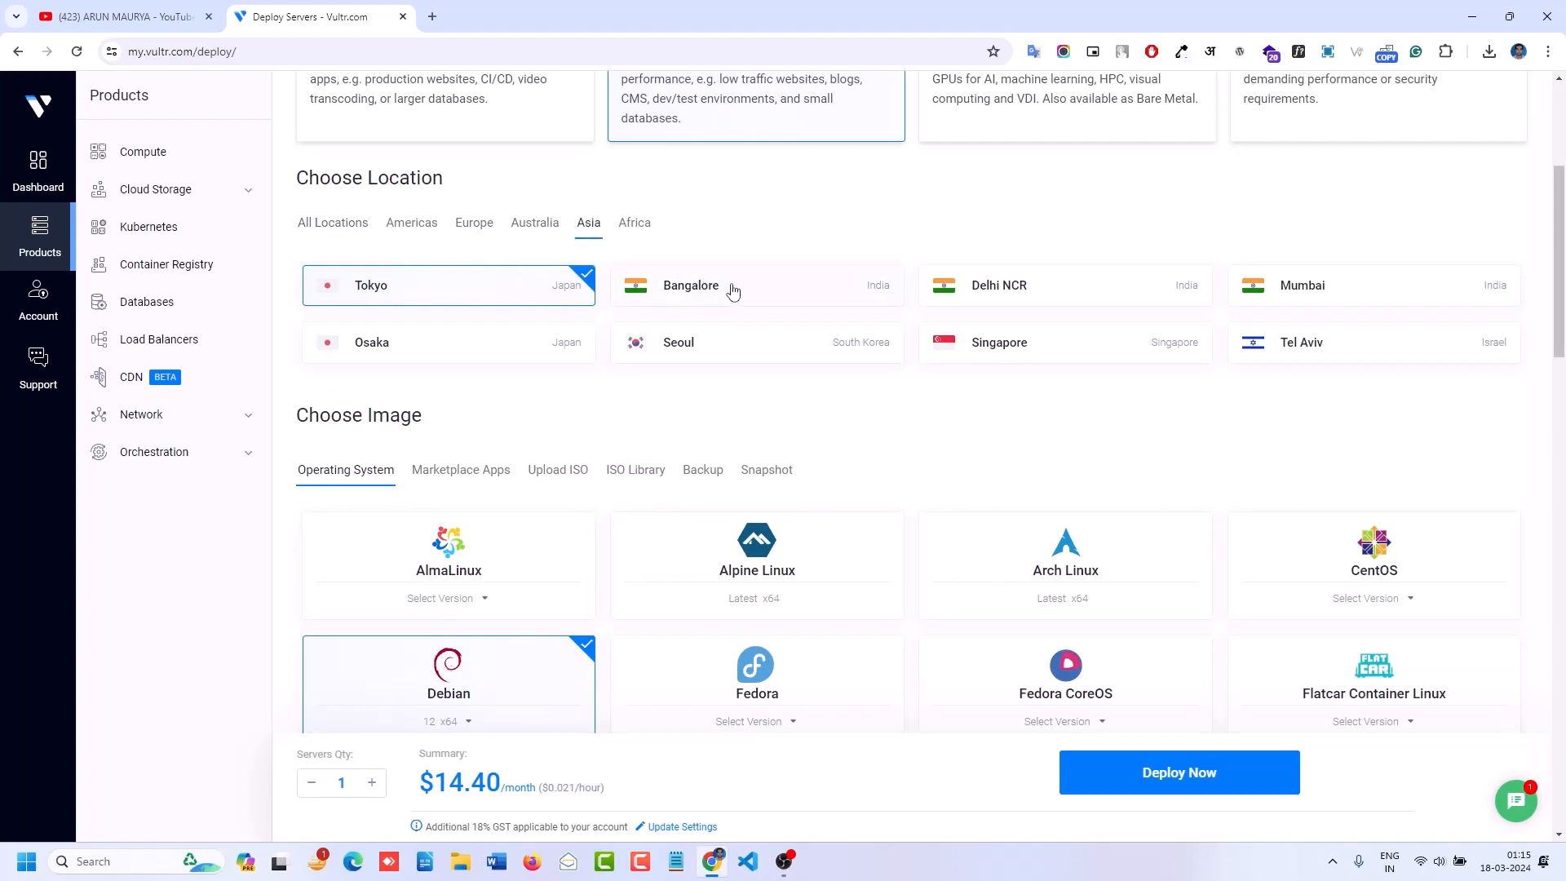
pyautogui.click(1018, 298)
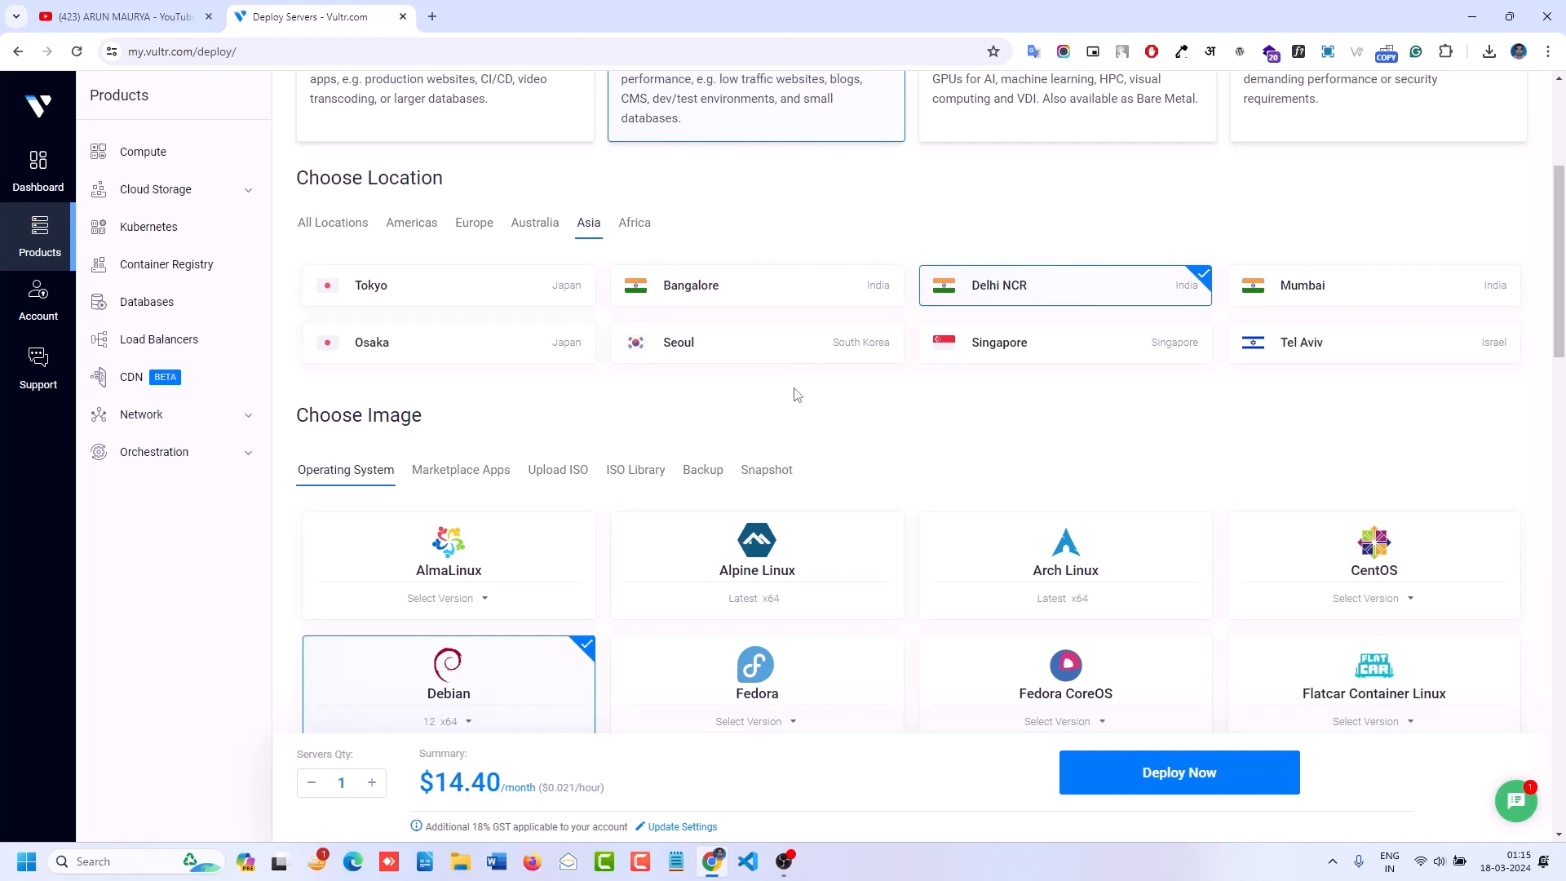
pyautogui.scroll(-2, 797, 395)
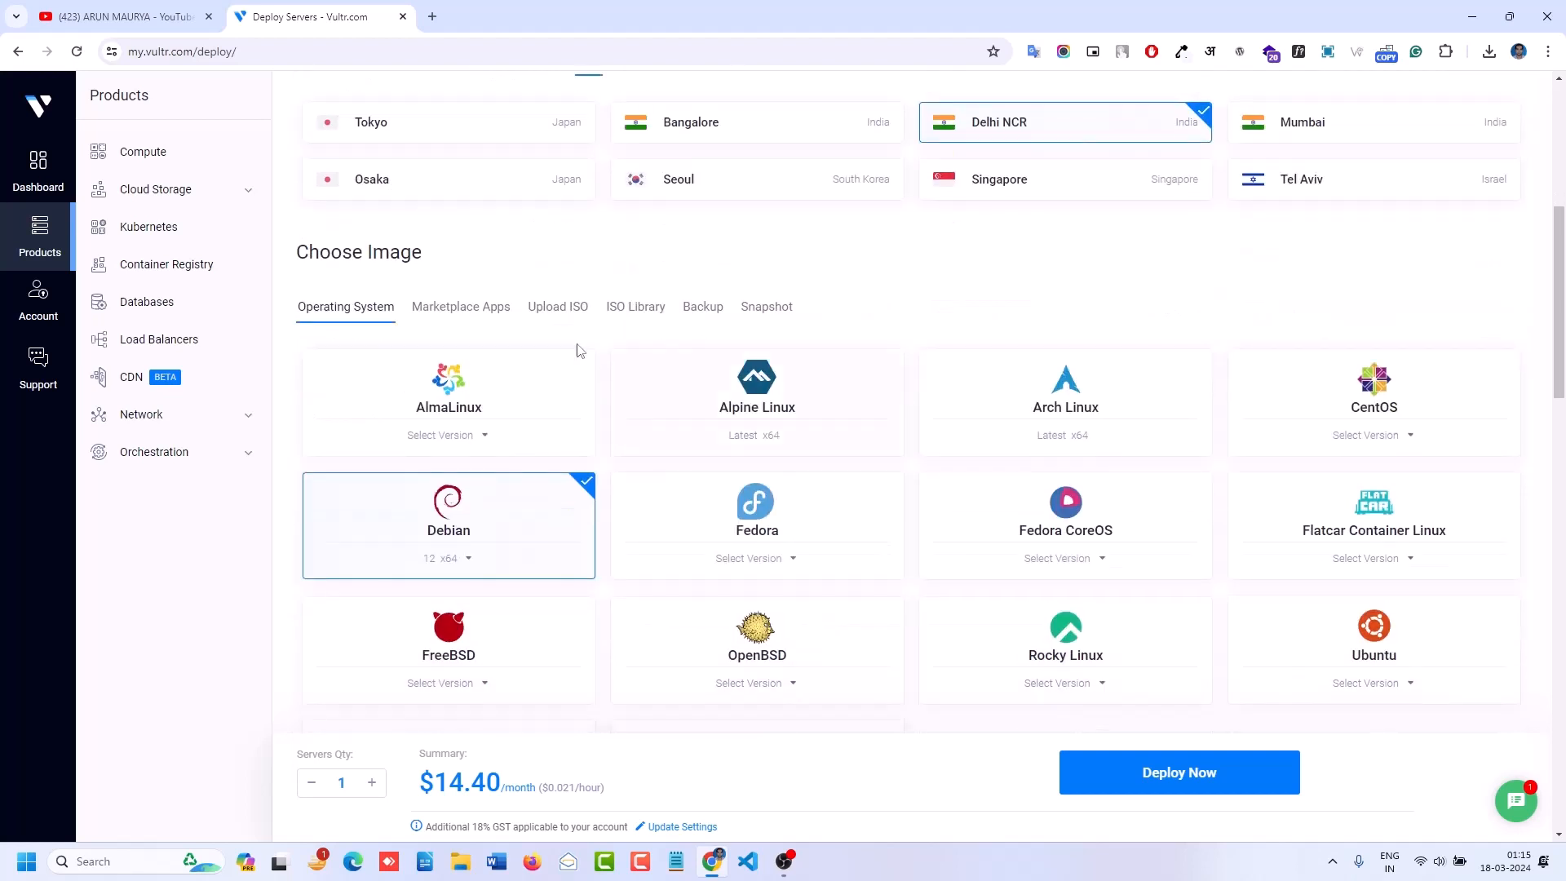
# Step: Choose the CyberPanel Marketplace App on Ubuntu 22.04 as the server image
pyautogui.click(470, 309)
pyautogui.scroll(-2, 870, 347)
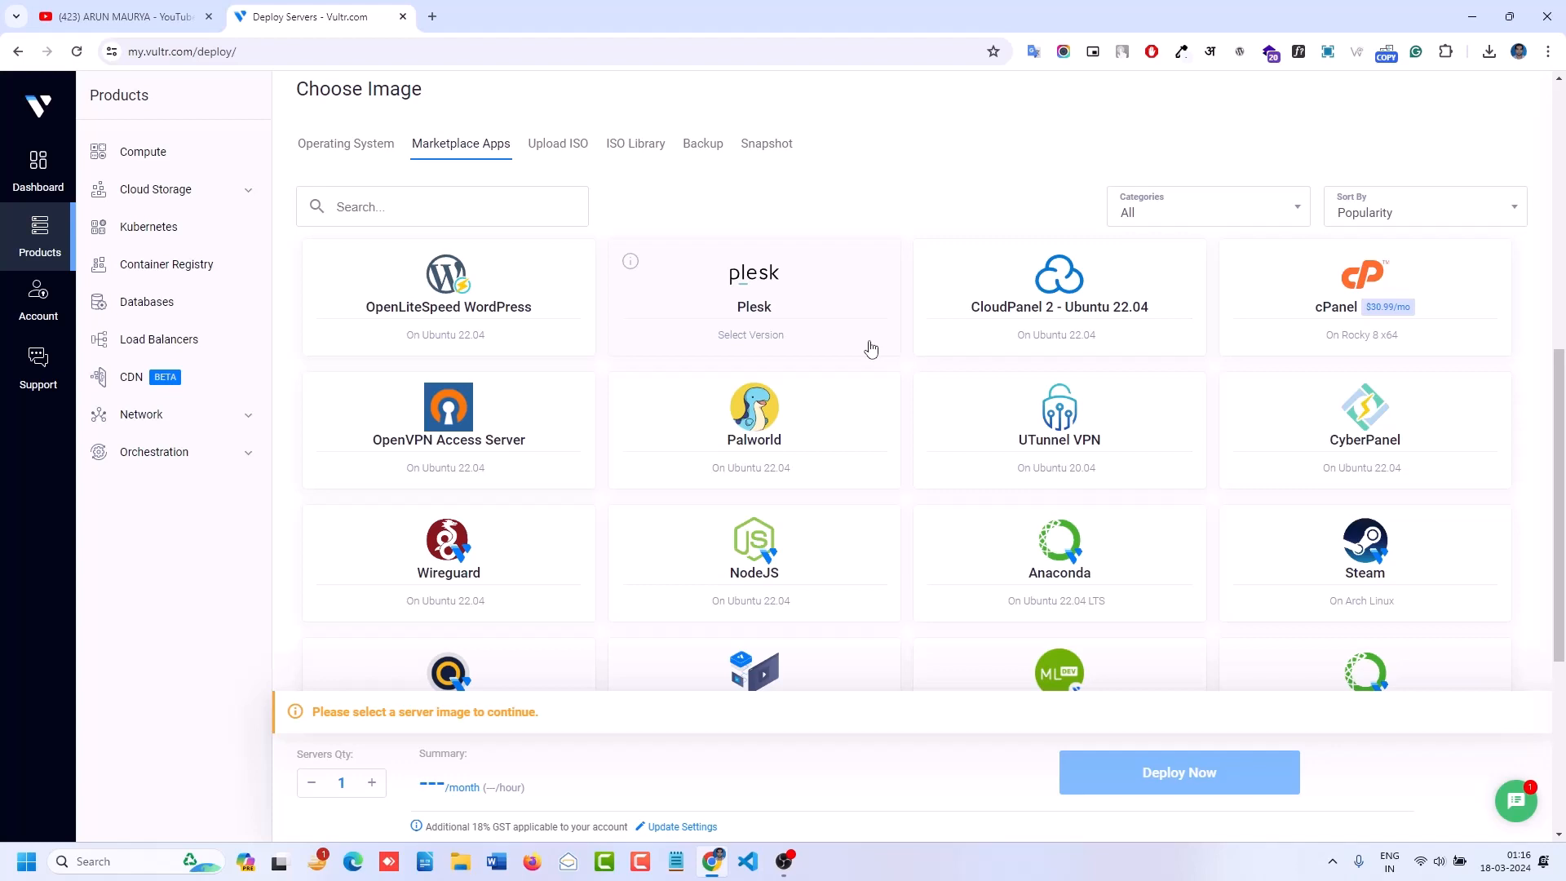
pyautogui.scroll(-2, 870, 347)
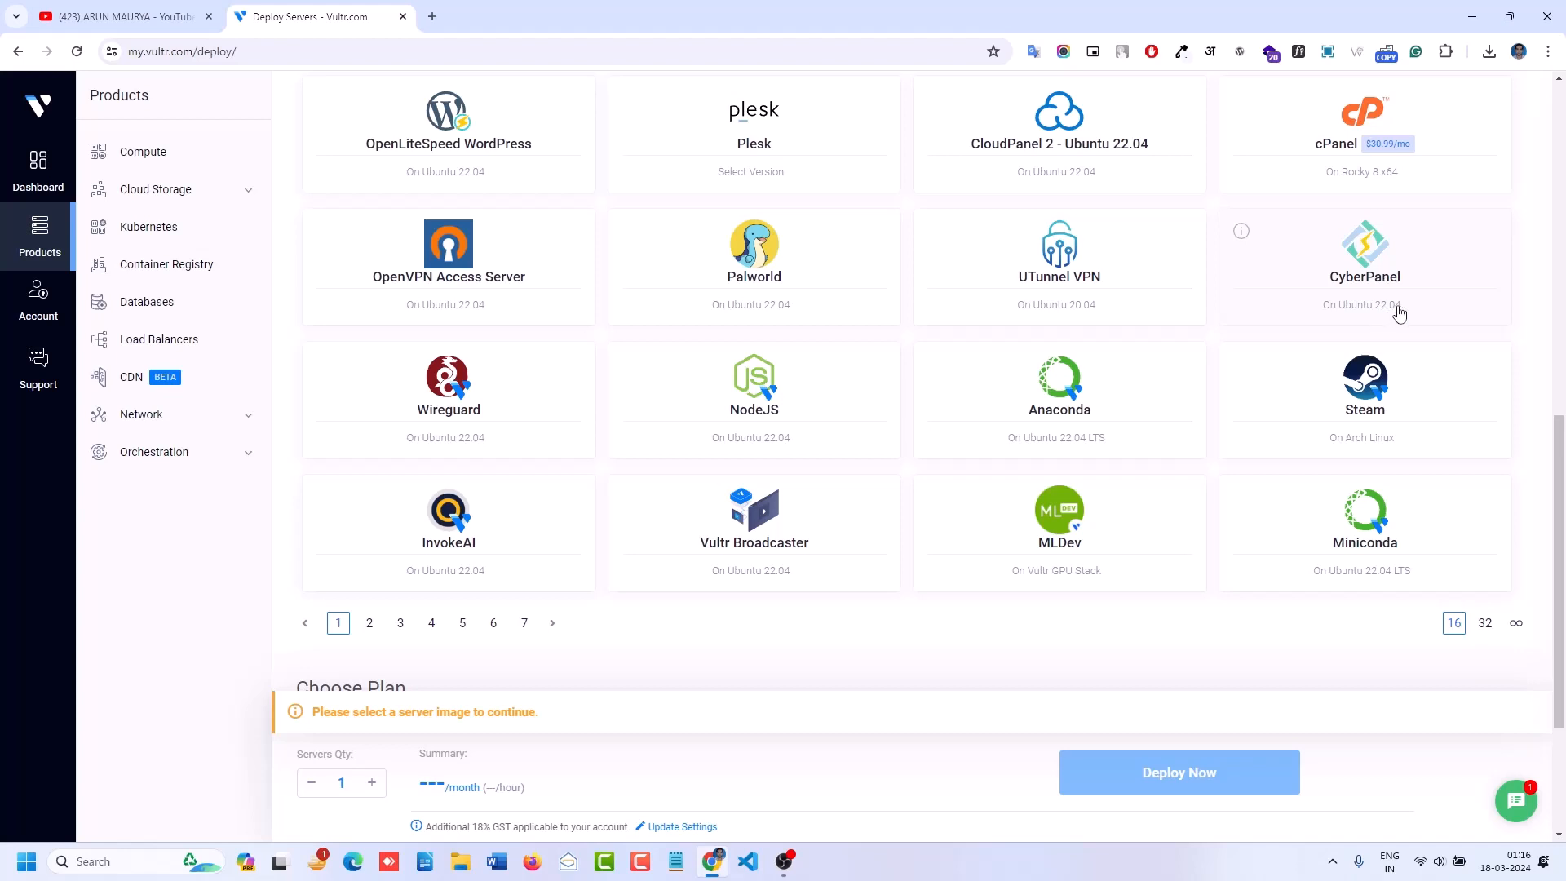
pyautogui.click(1397, 257)
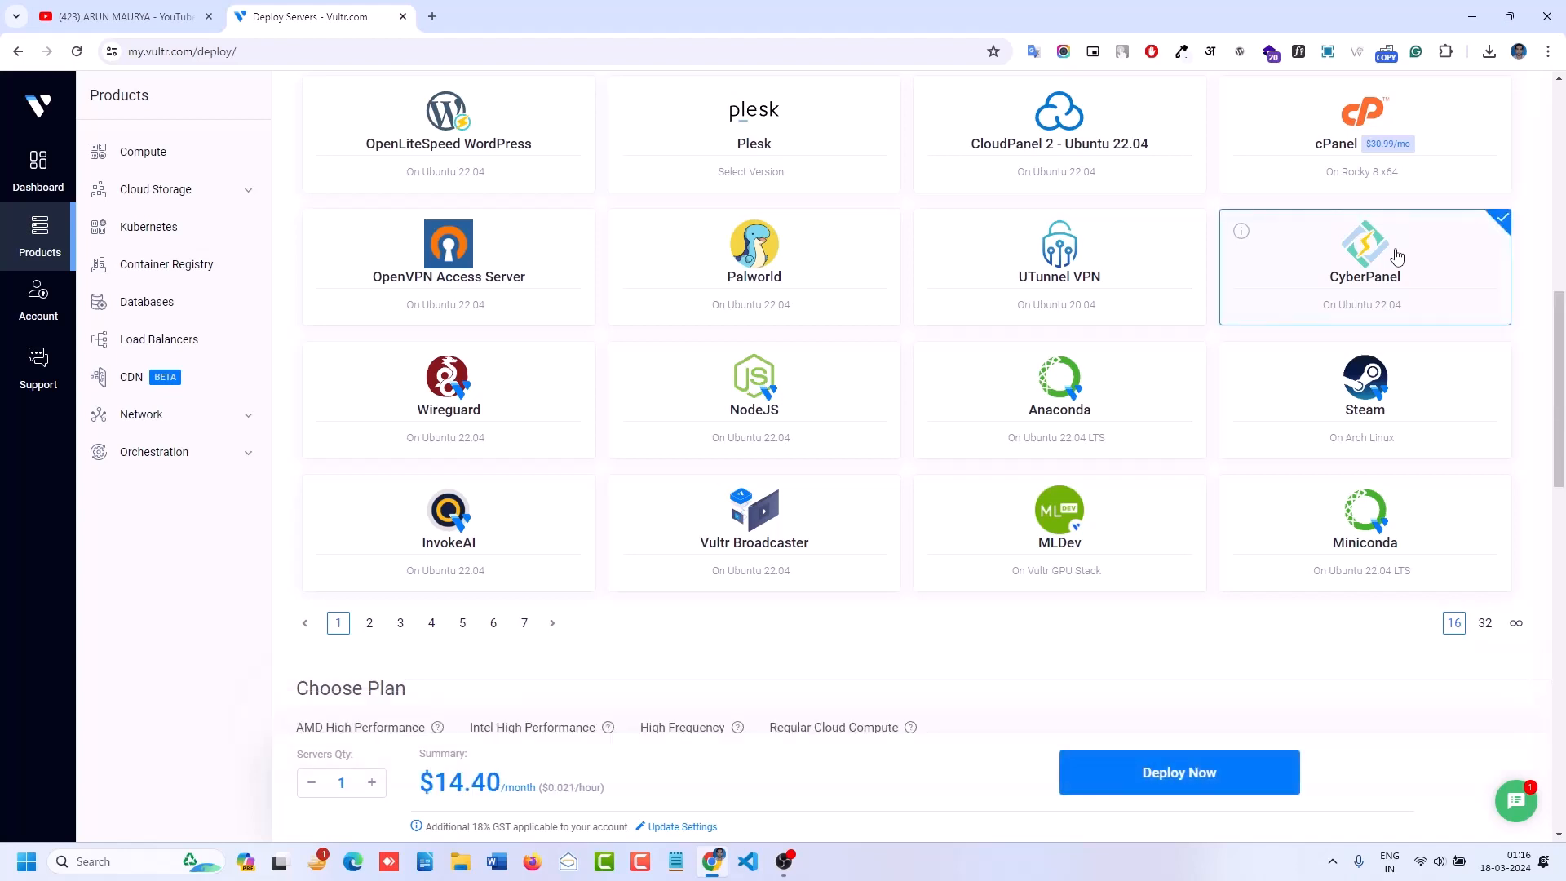
pyautogui.scroll(-4, 634, 489)
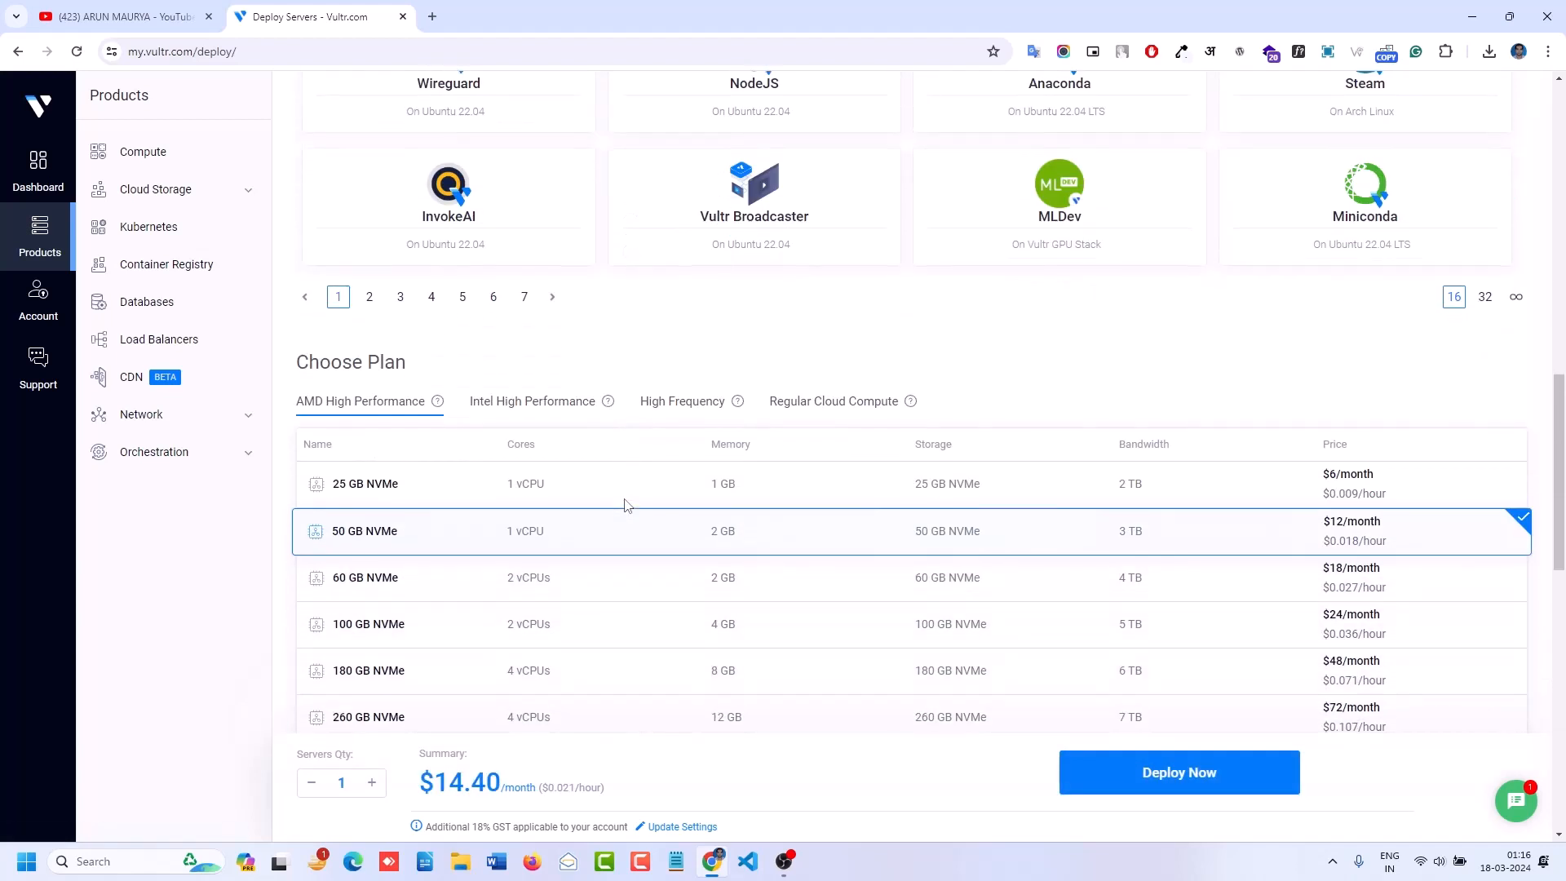
# Step: Compare the AMD and Intel High Performance plans, settling on Intel High Performance
pyautogui.scroll(3, 635, 473)
pyautogui.scroll(-4, 635, 473)
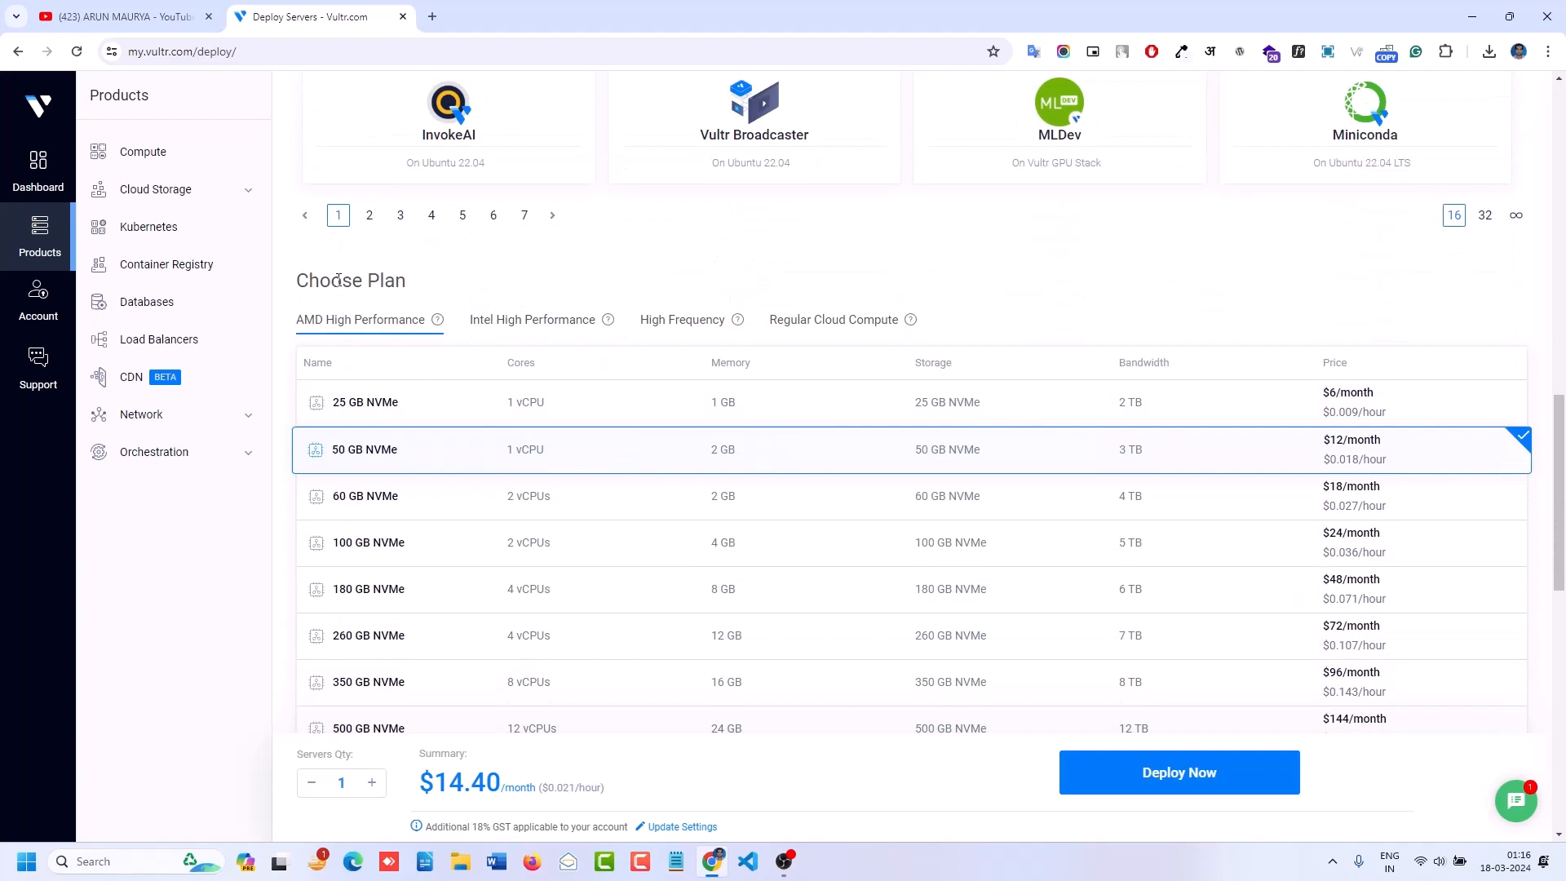
pyautogui.scroll(5, 338, 277)
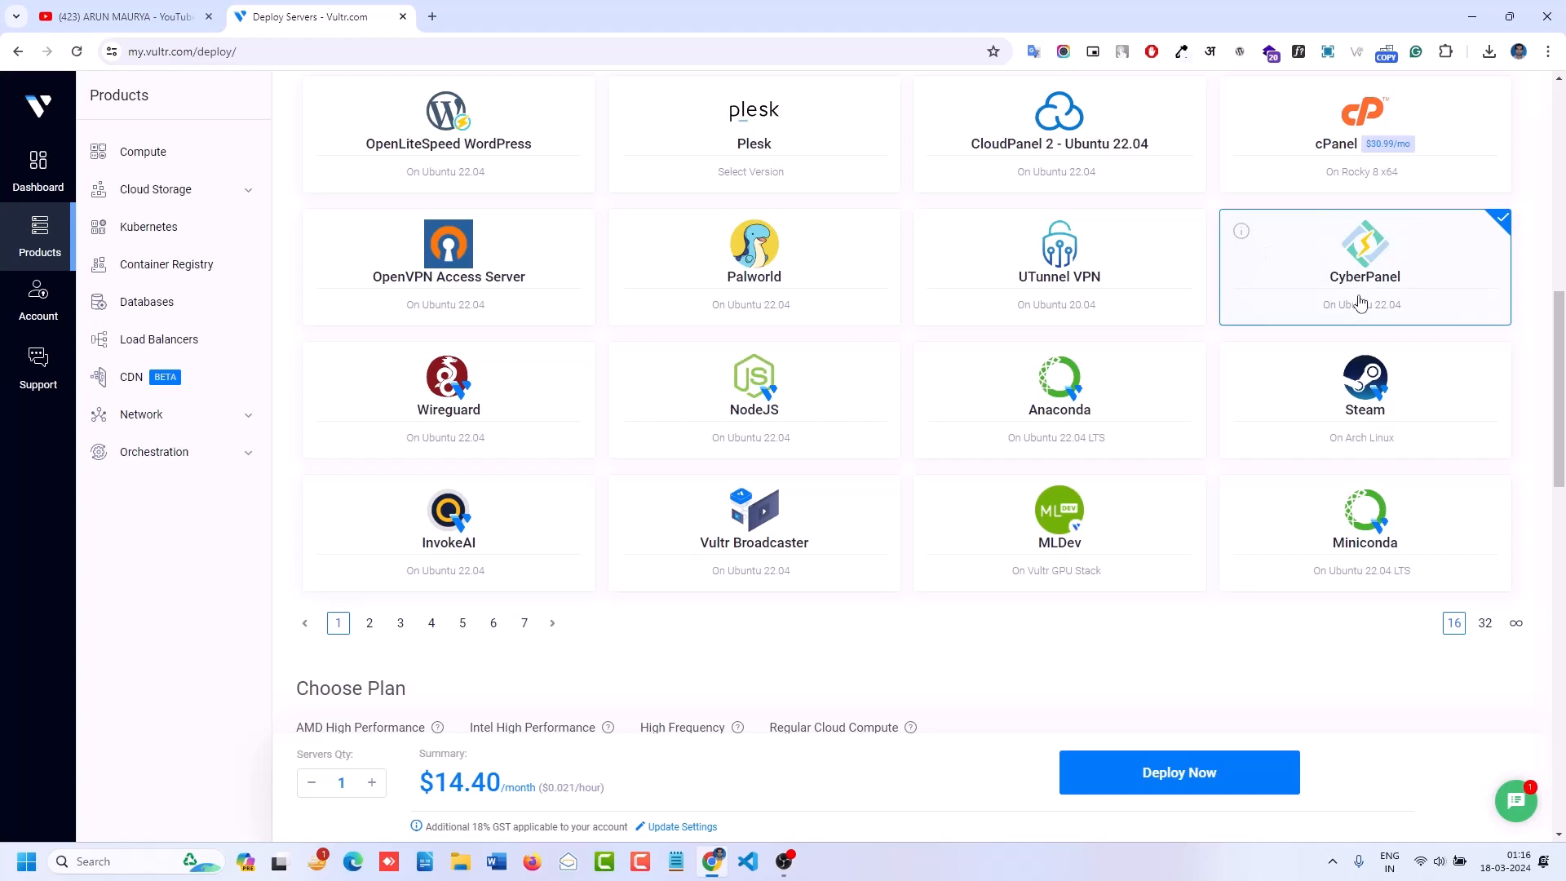
pyautogui.scroll(-2, 800, 577)
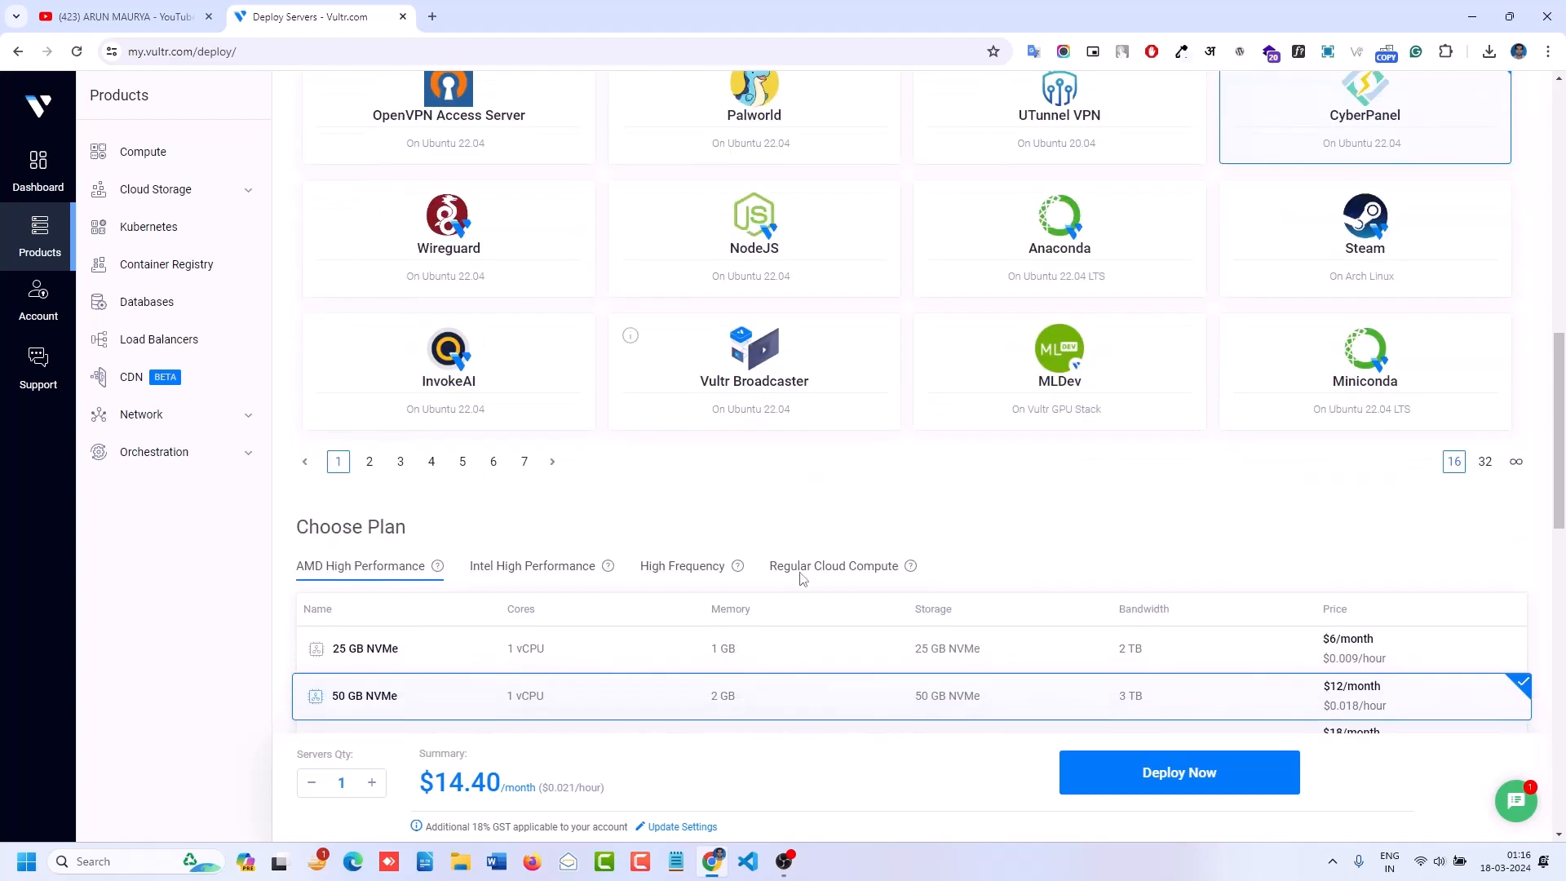
pyautogui.scroll(-2, 721, 465)
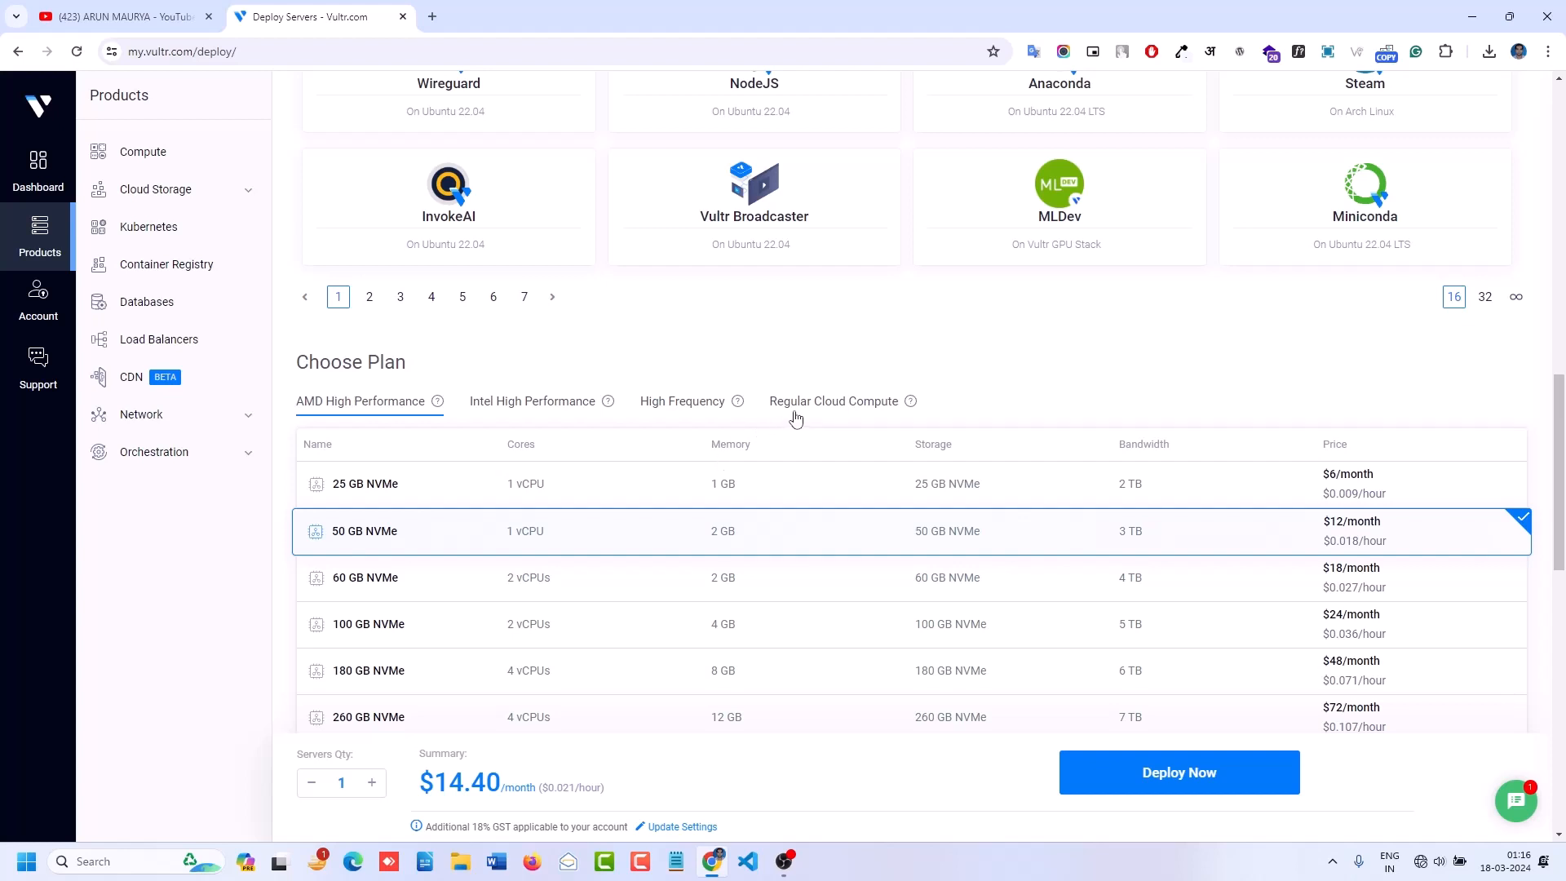
pyautogui.moveTo(789, 412); pyautogui.dragTo(776, 458)
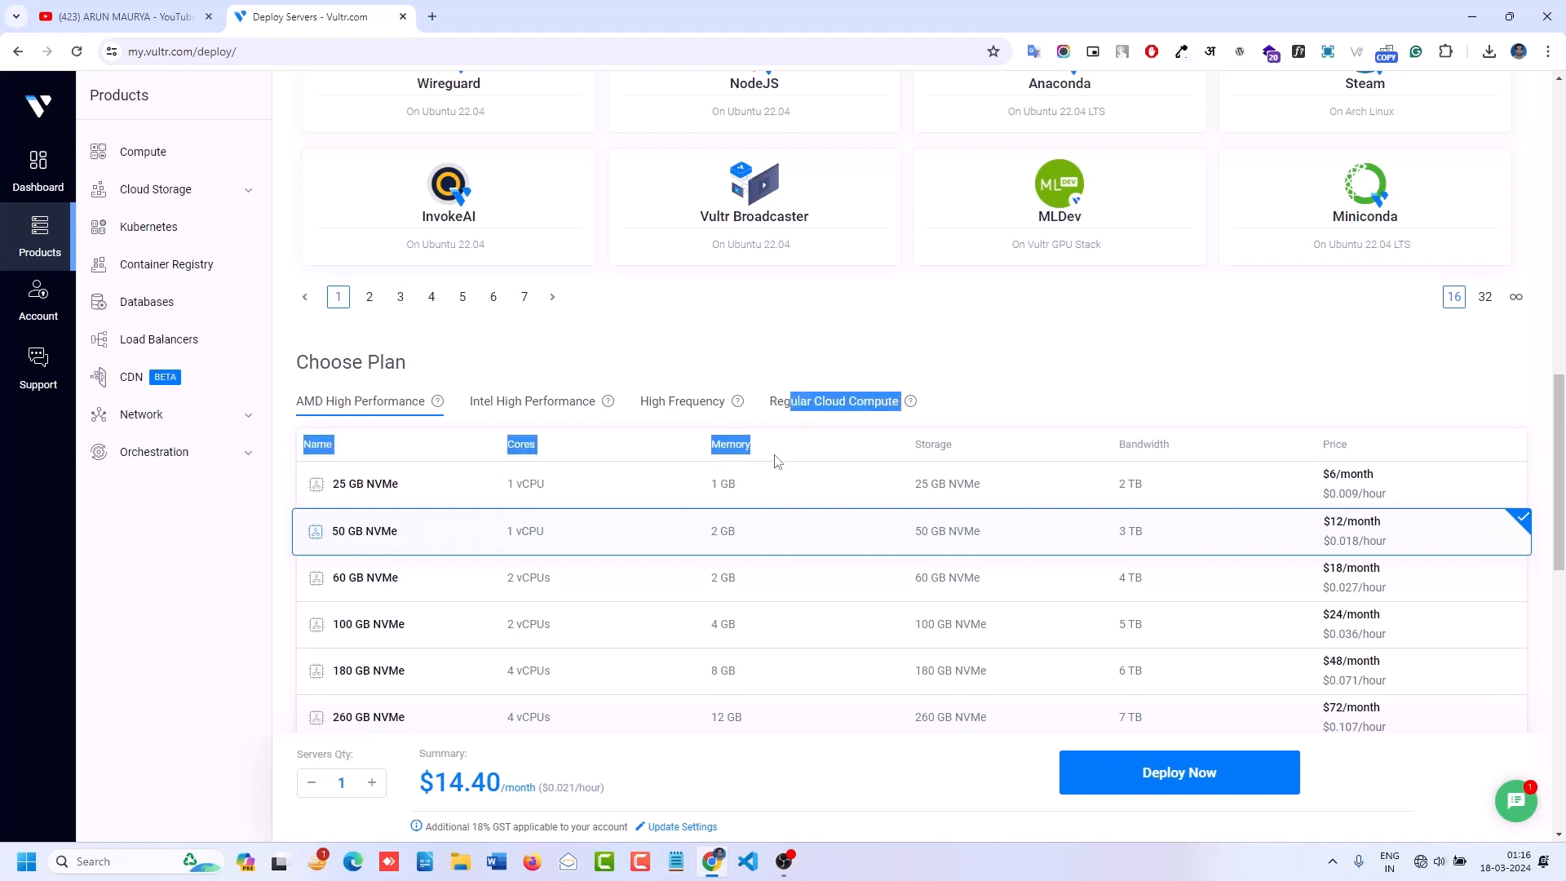
pyautogui.click(544, 413)
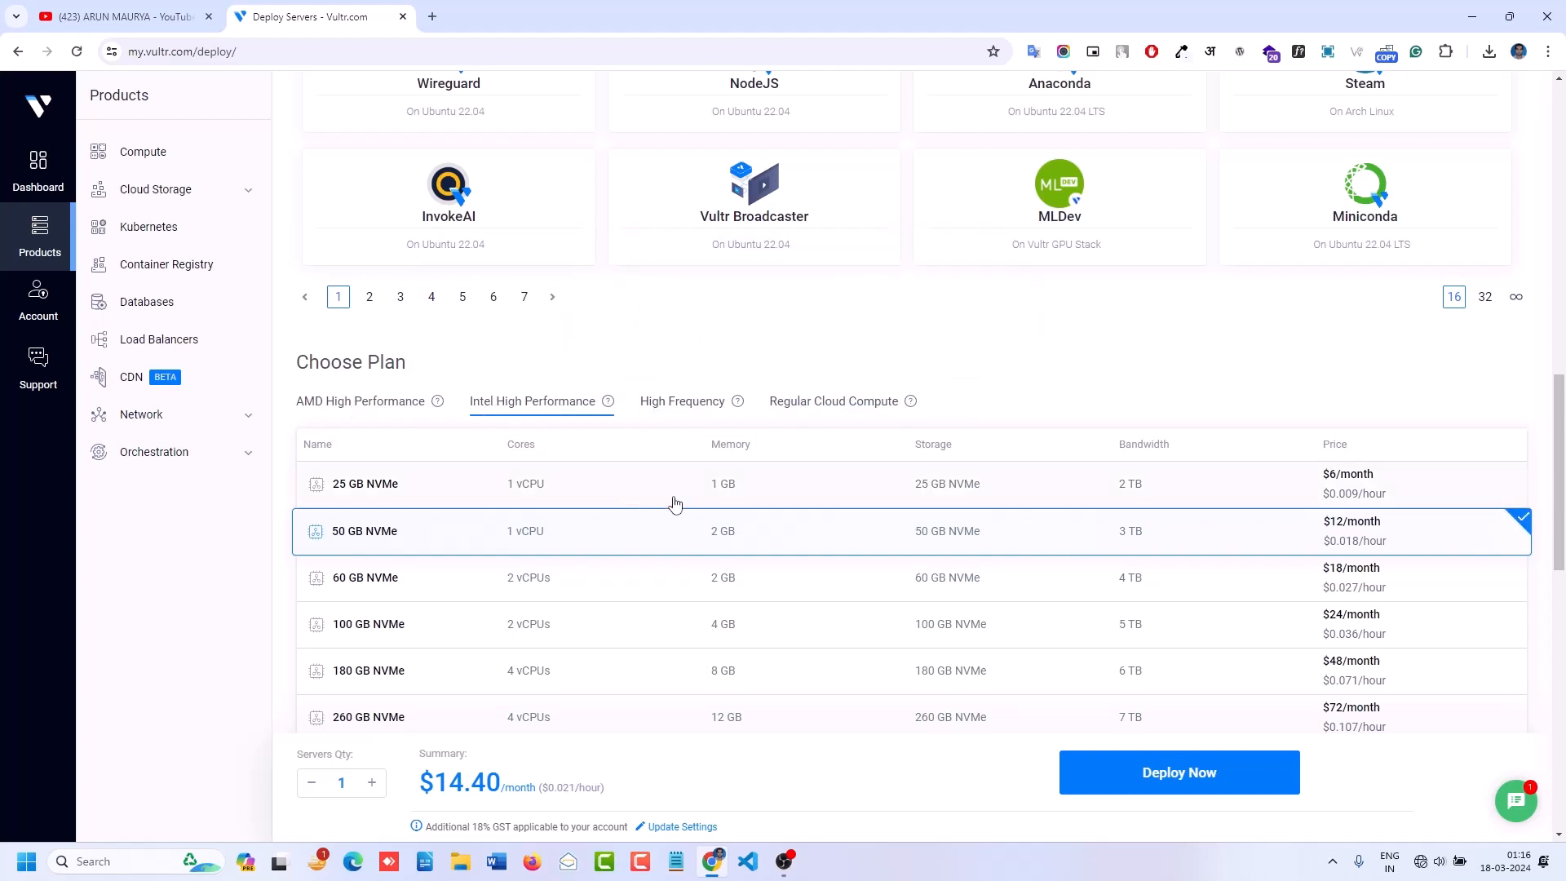
pyautogui.click(375, 414)
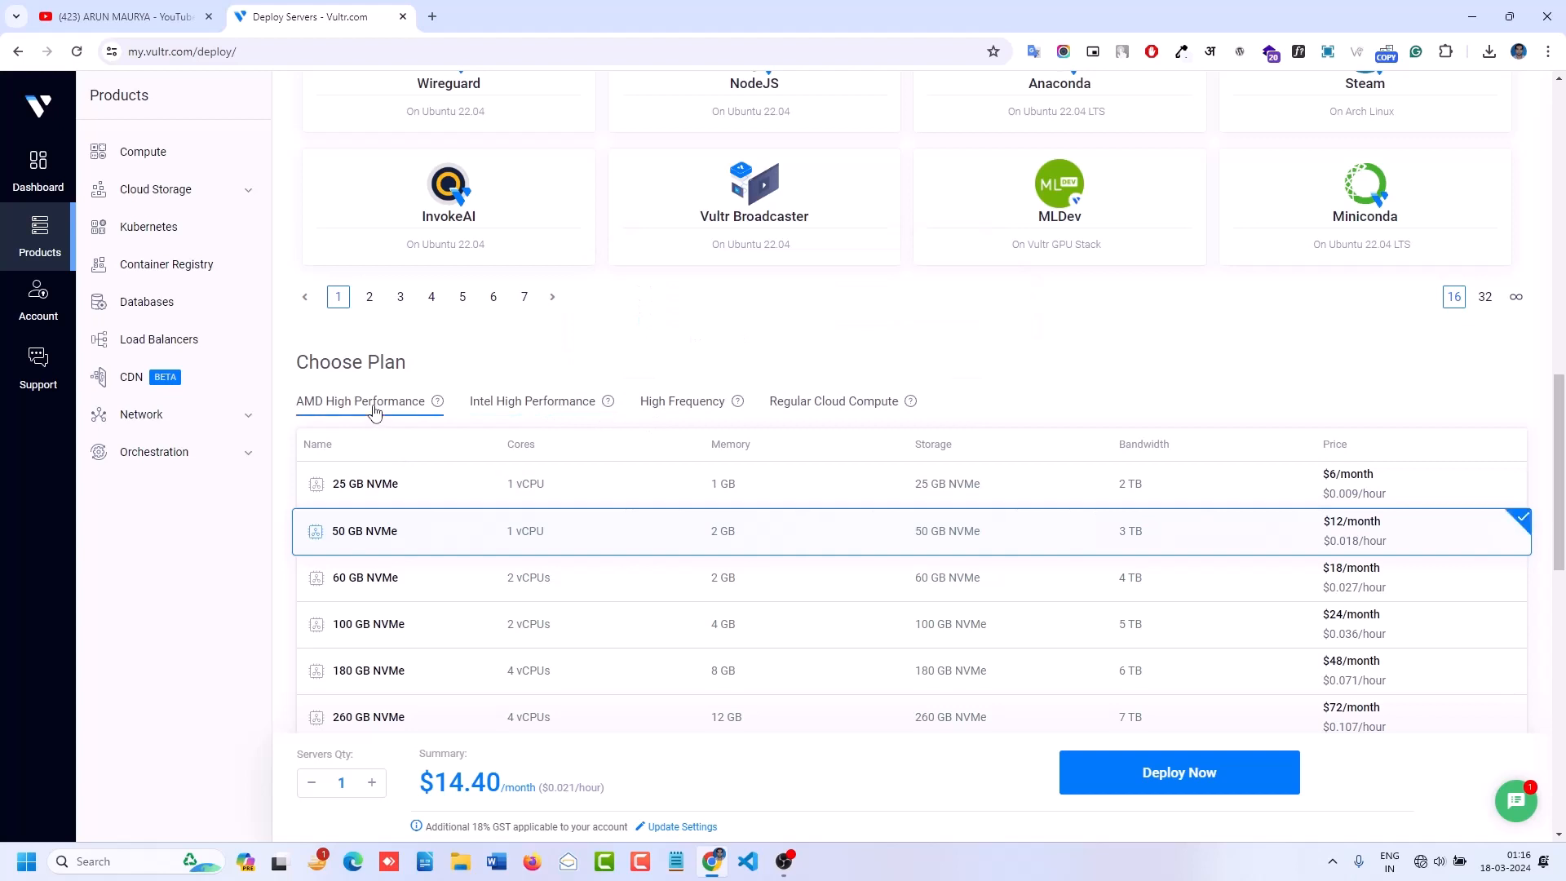
pyautogui.click(511, 410)
# Step: Browse the plan tabs, decline the NVMe upgrade, and pick the 32 GB NVMe High Frequency plan
pyautogui.click(798, 416)
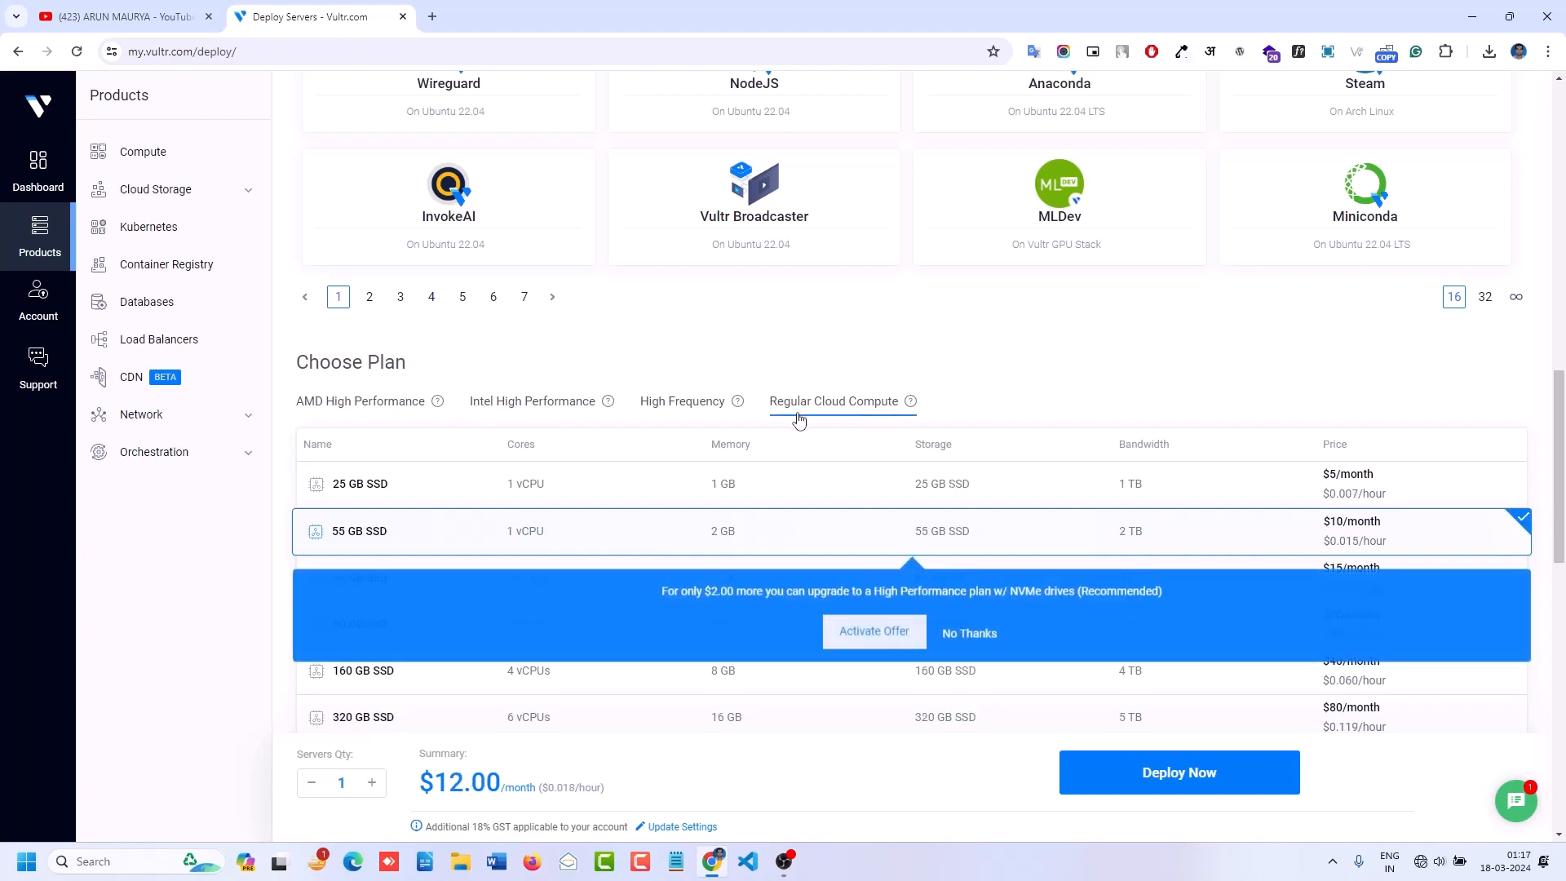
pyautogui.click(970, 633)
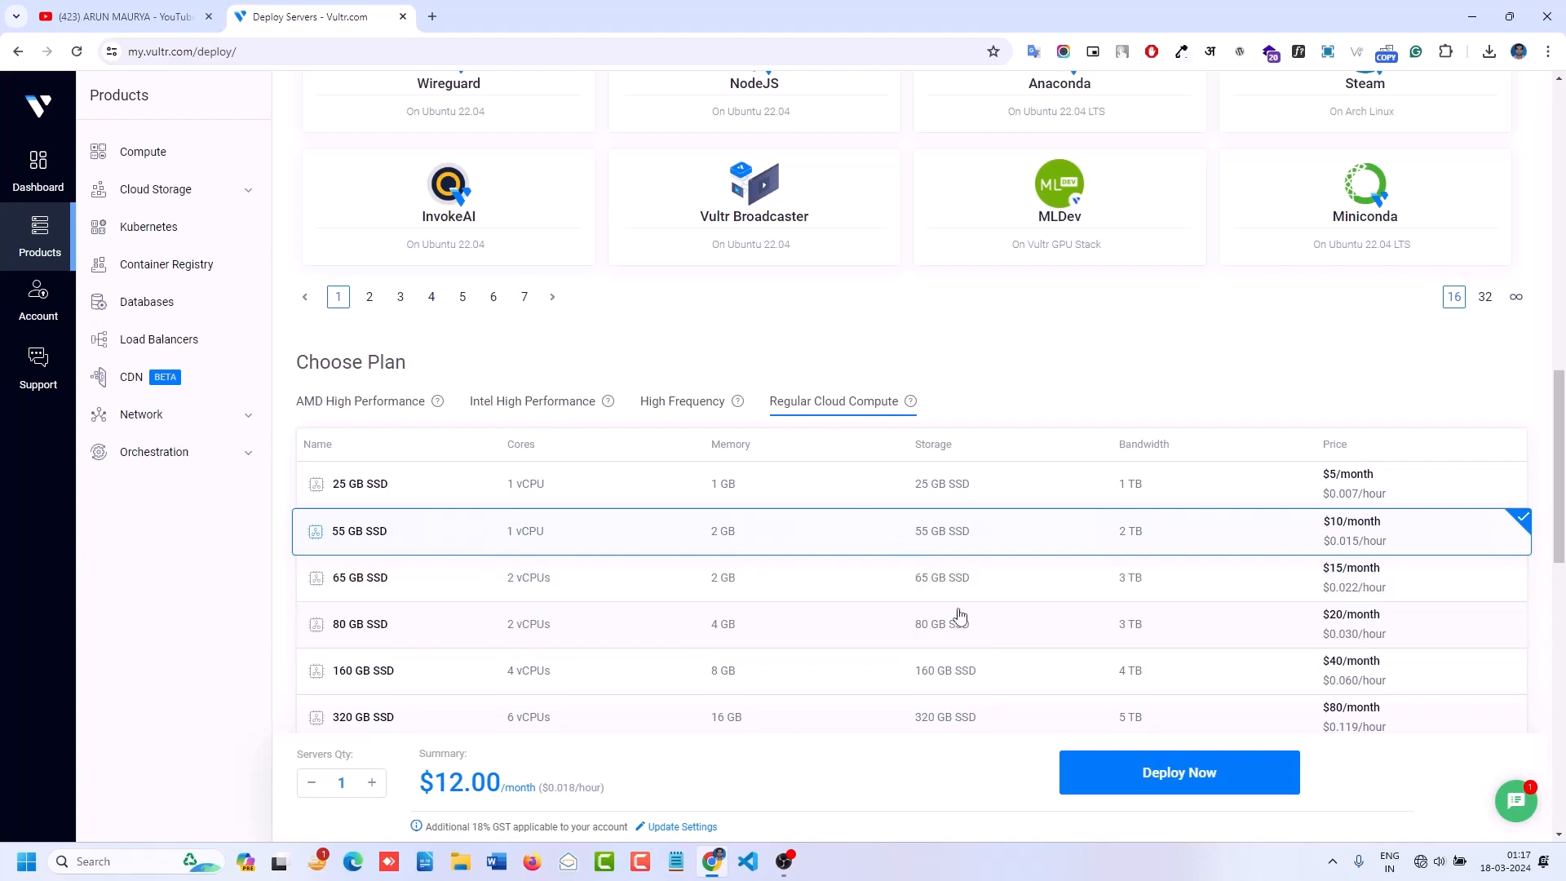
pyautogui.click(692, 405)
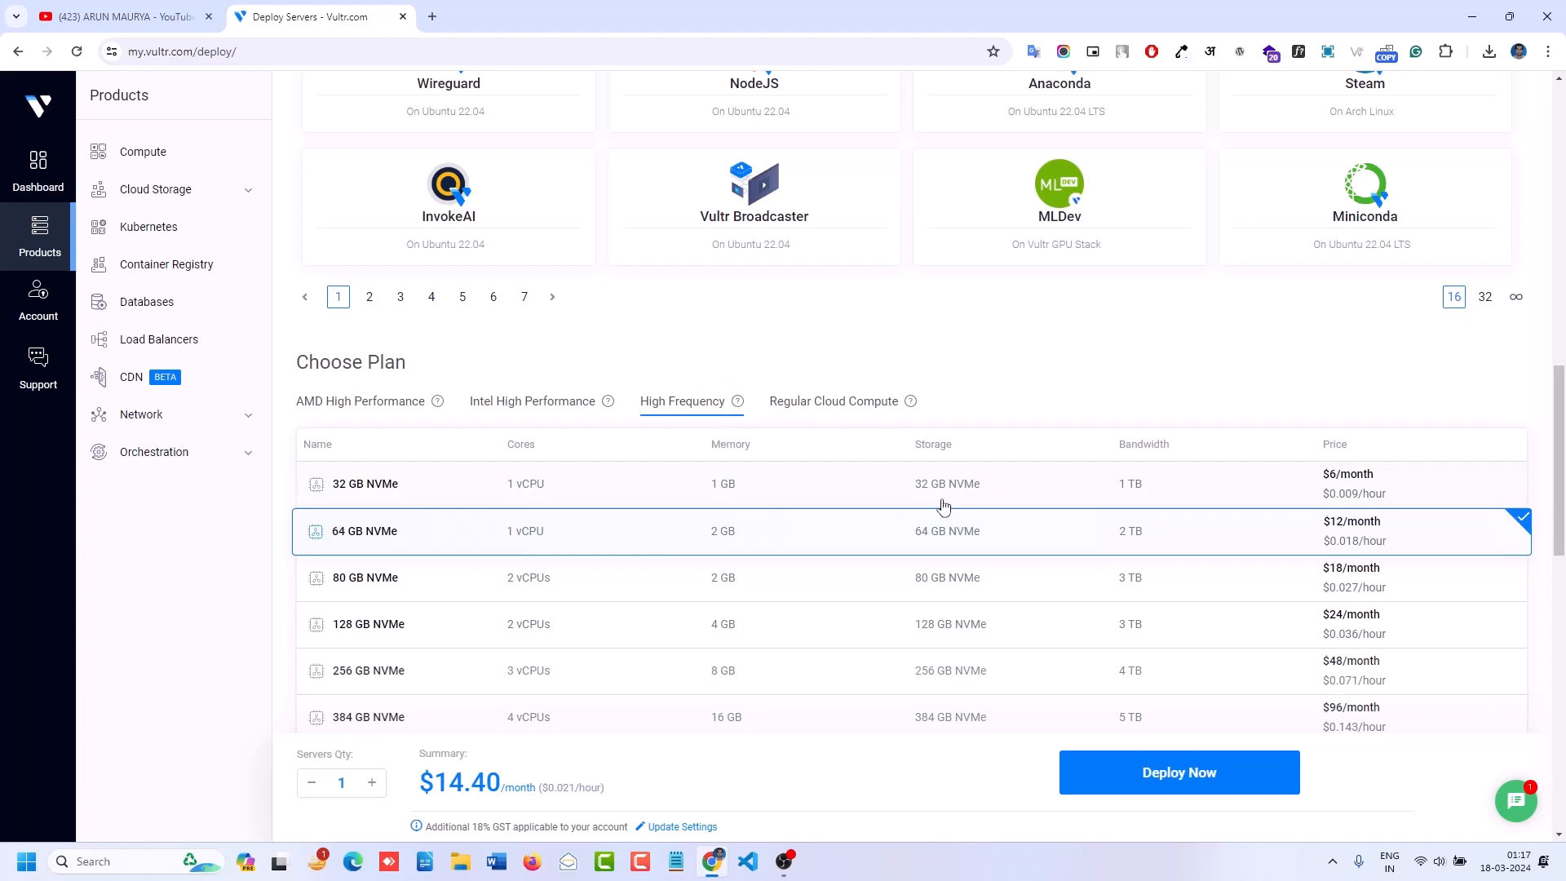
pyautogui.click(387, 407)
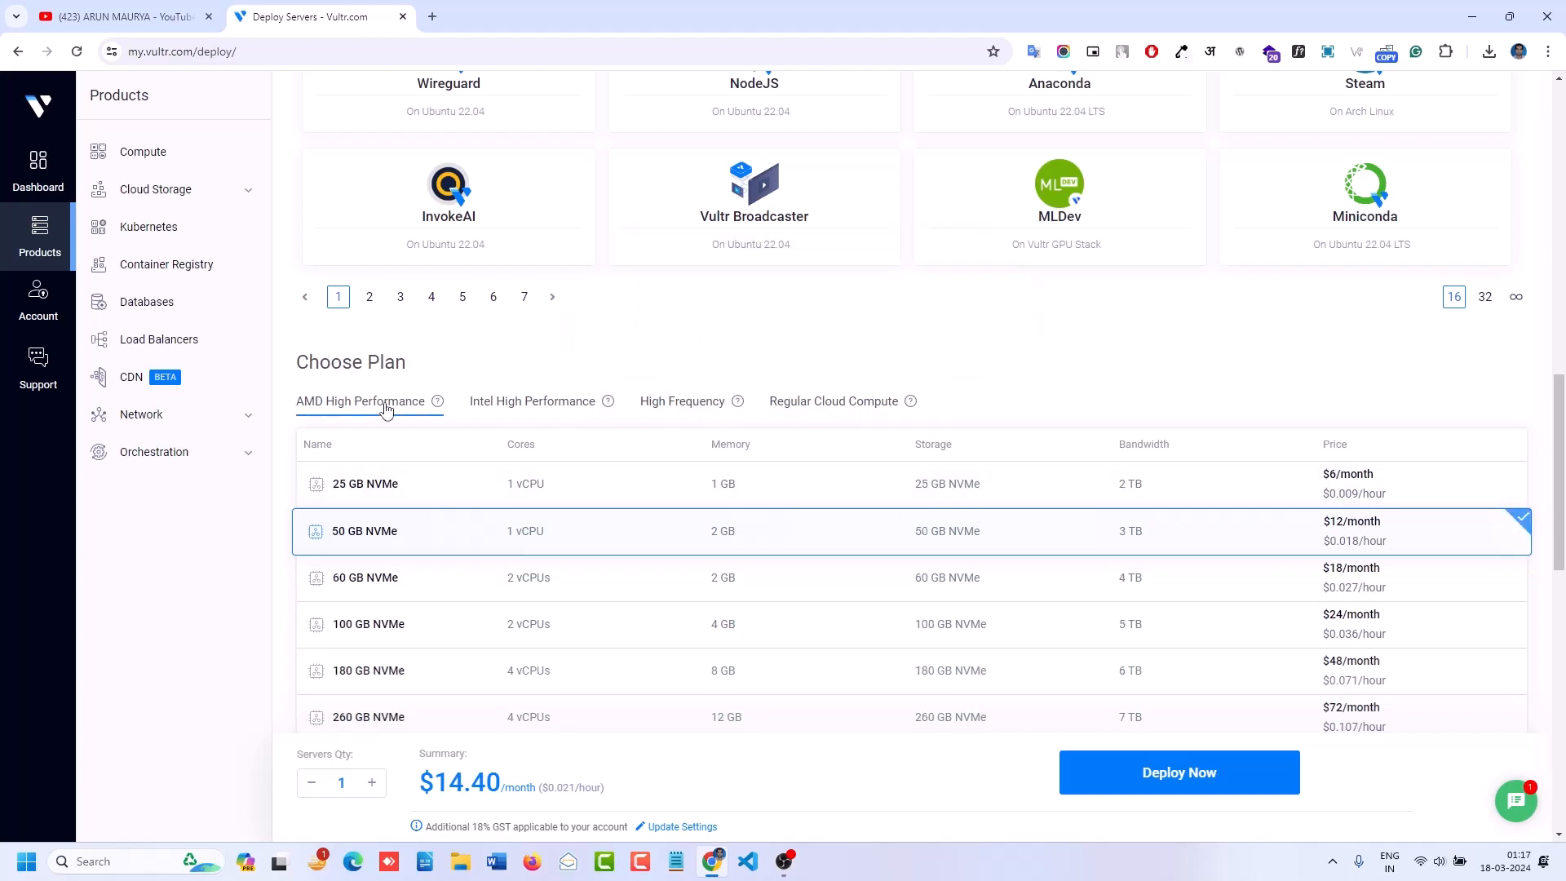
pyautogui.click(562, 412)
pyautogui.click(655, 413)
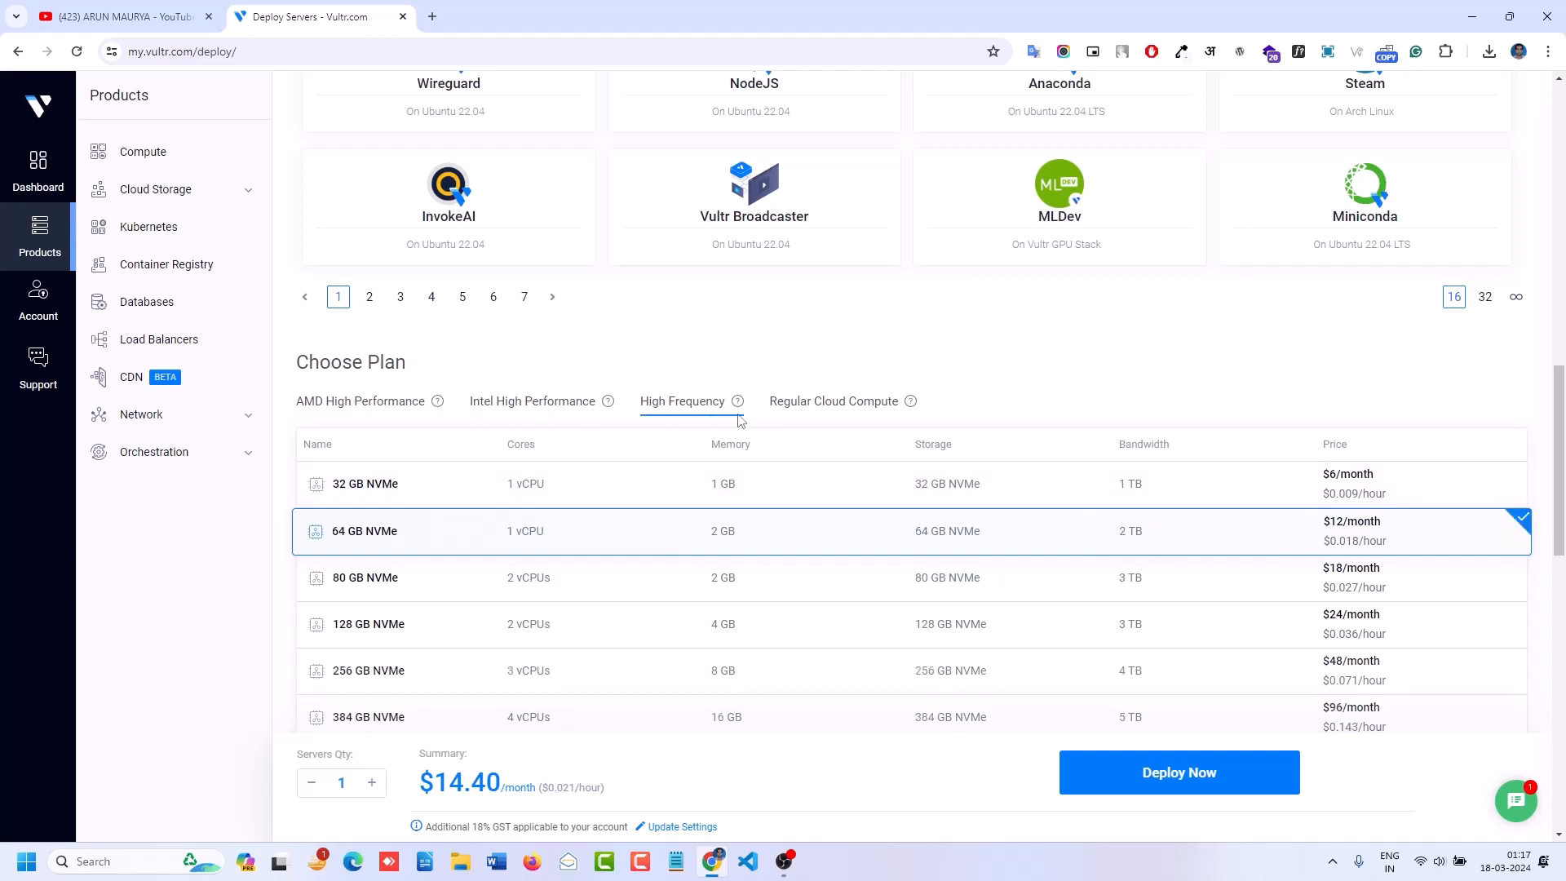
pyautogui.moveTo(739, 403)
pyautogui.click(744, 498)
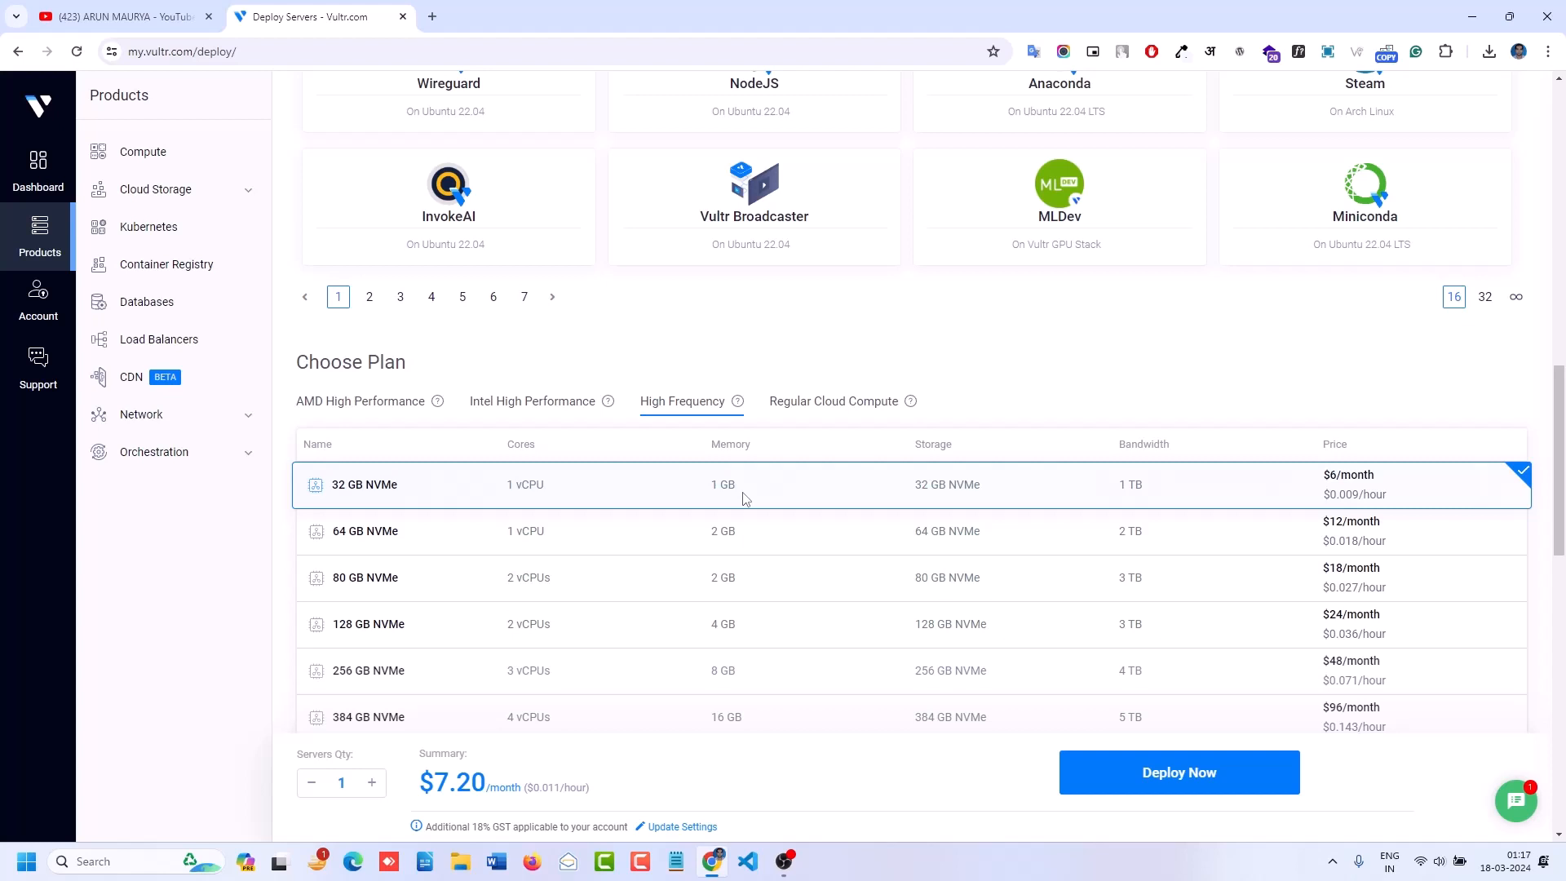
# Step: Recheck the Intel and Regular plans, decline the upgrade again, and reselect the 32 GB NVMe High Frequency plan
pyautogui.click(544, 405)
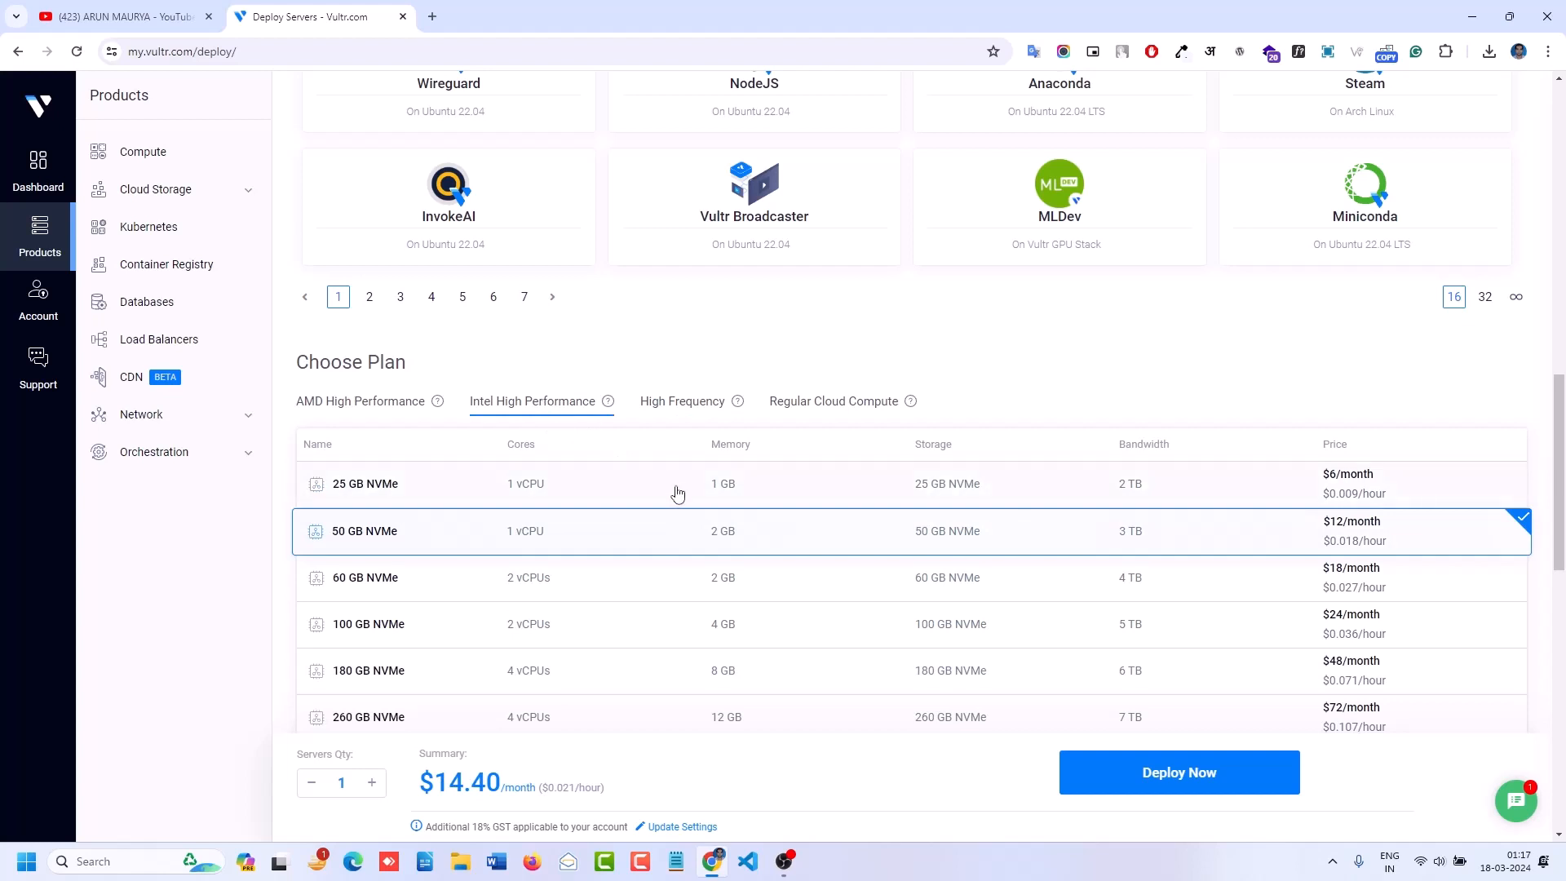
pyautogui.click(704, 407)
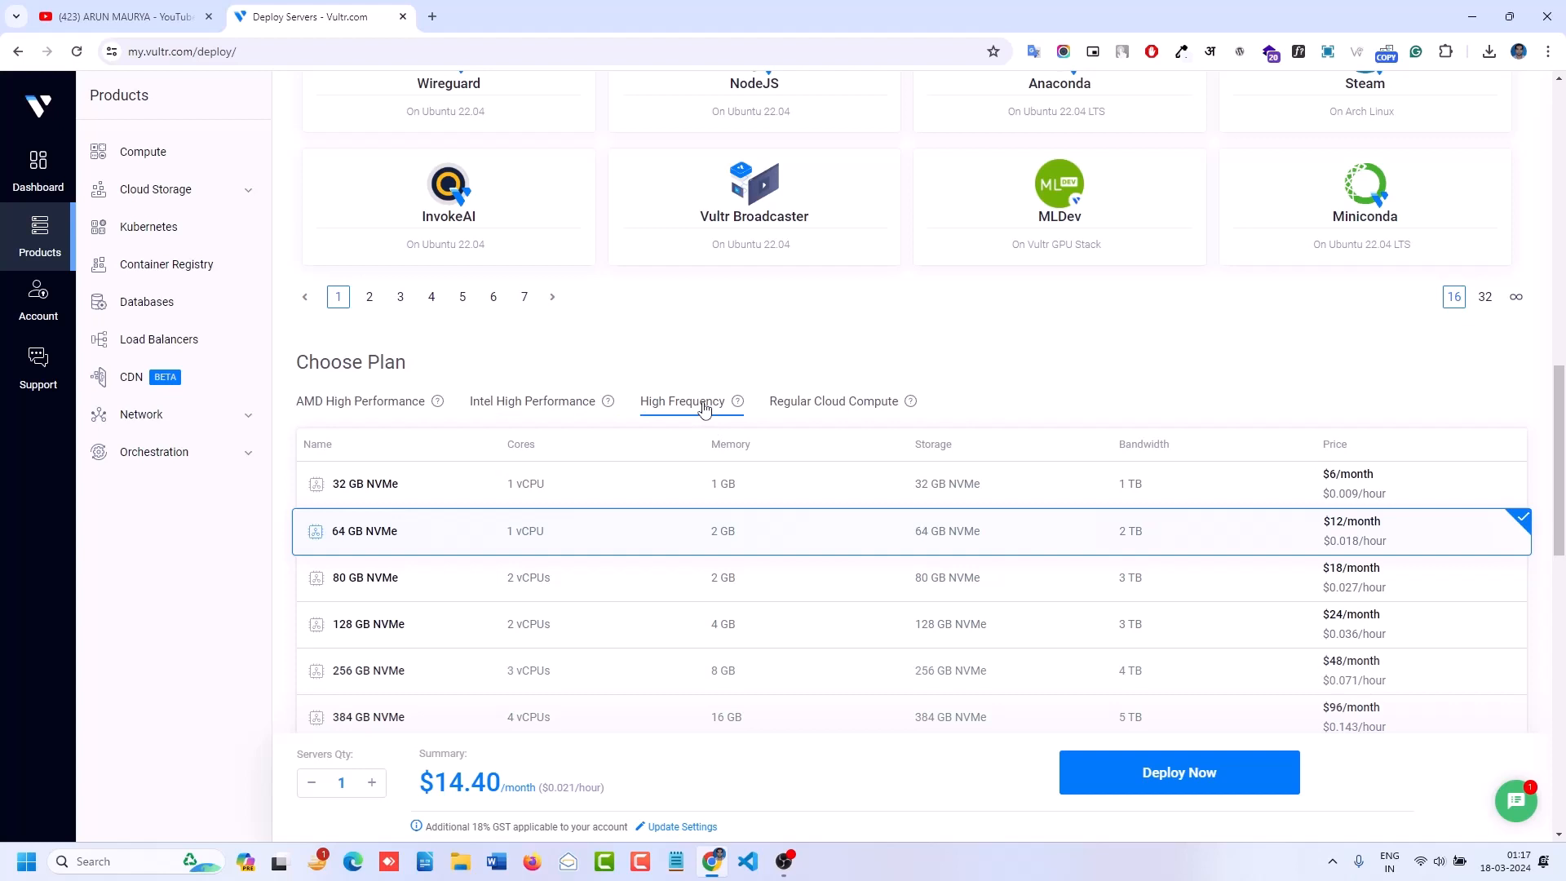
pyautogui.click(741, 484)
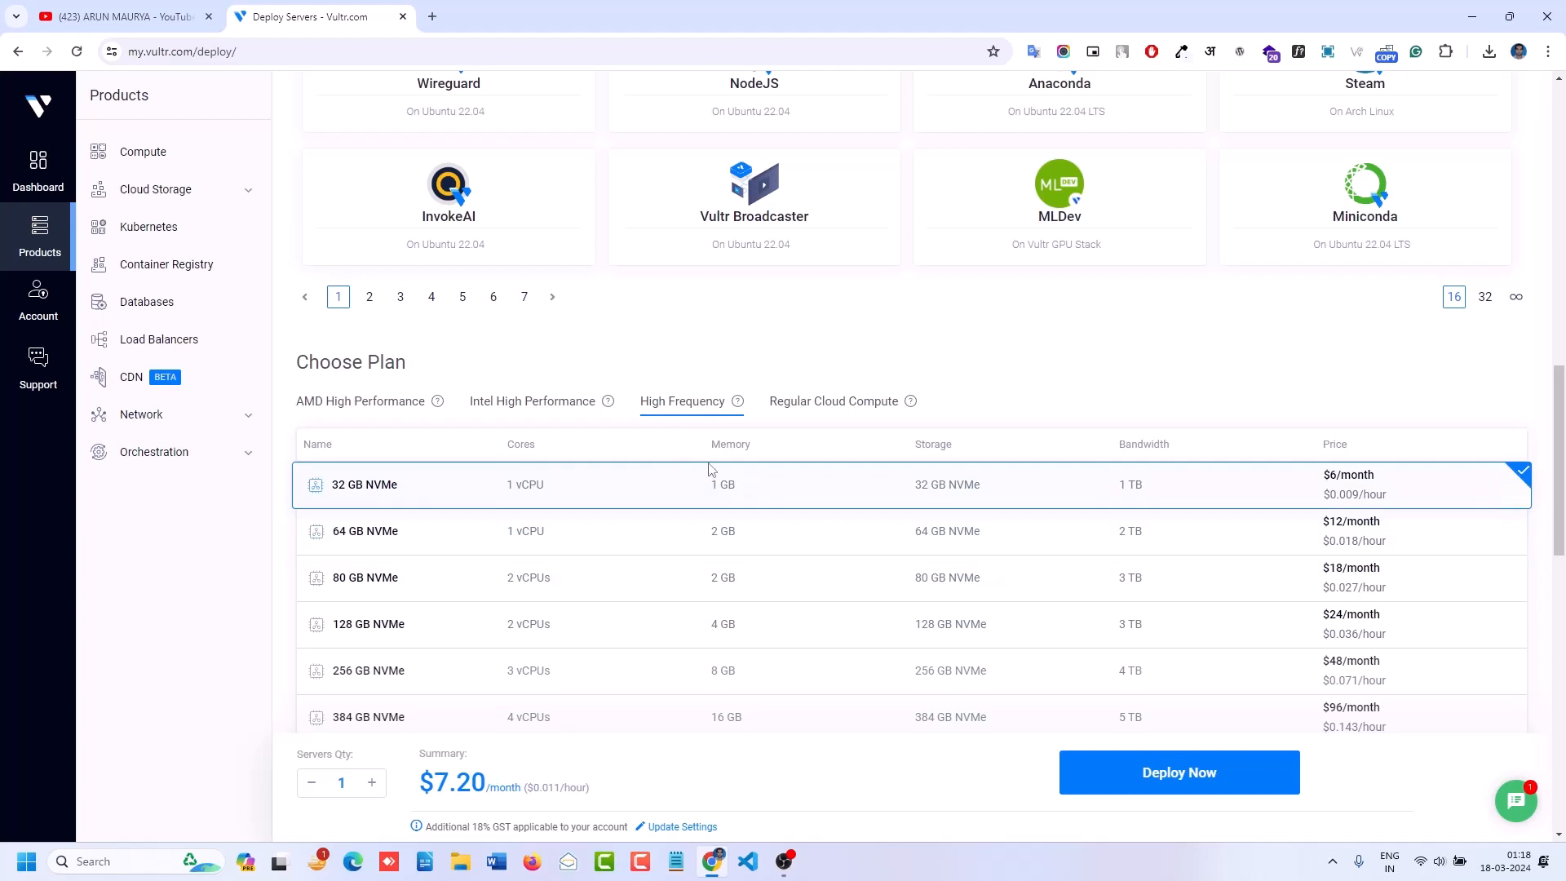
pyautogui.click(802, 408)
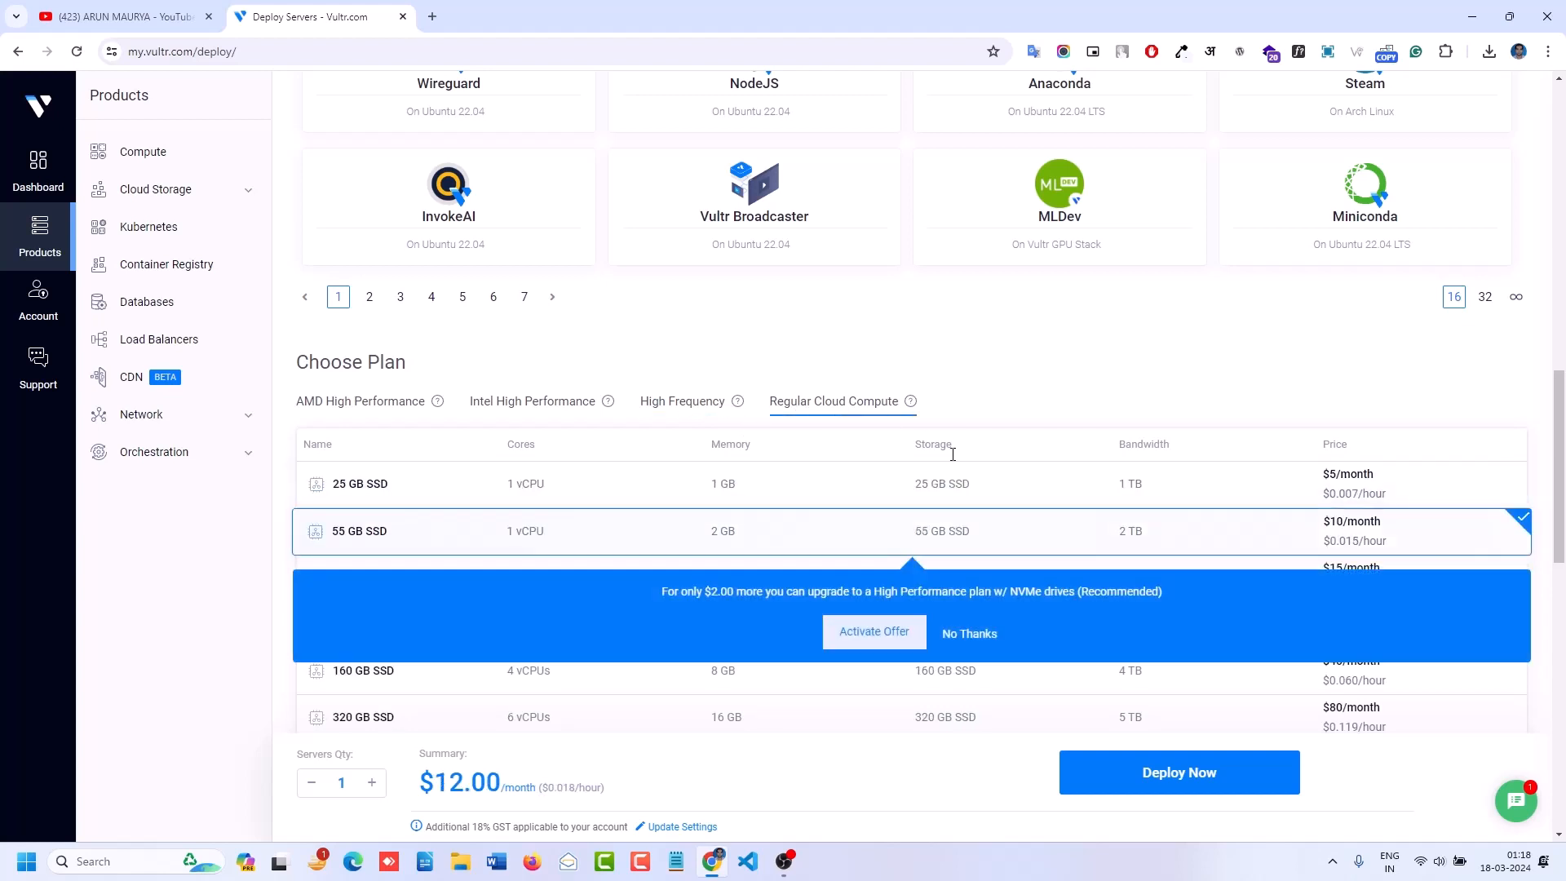
pyautogui.click(962, 636)
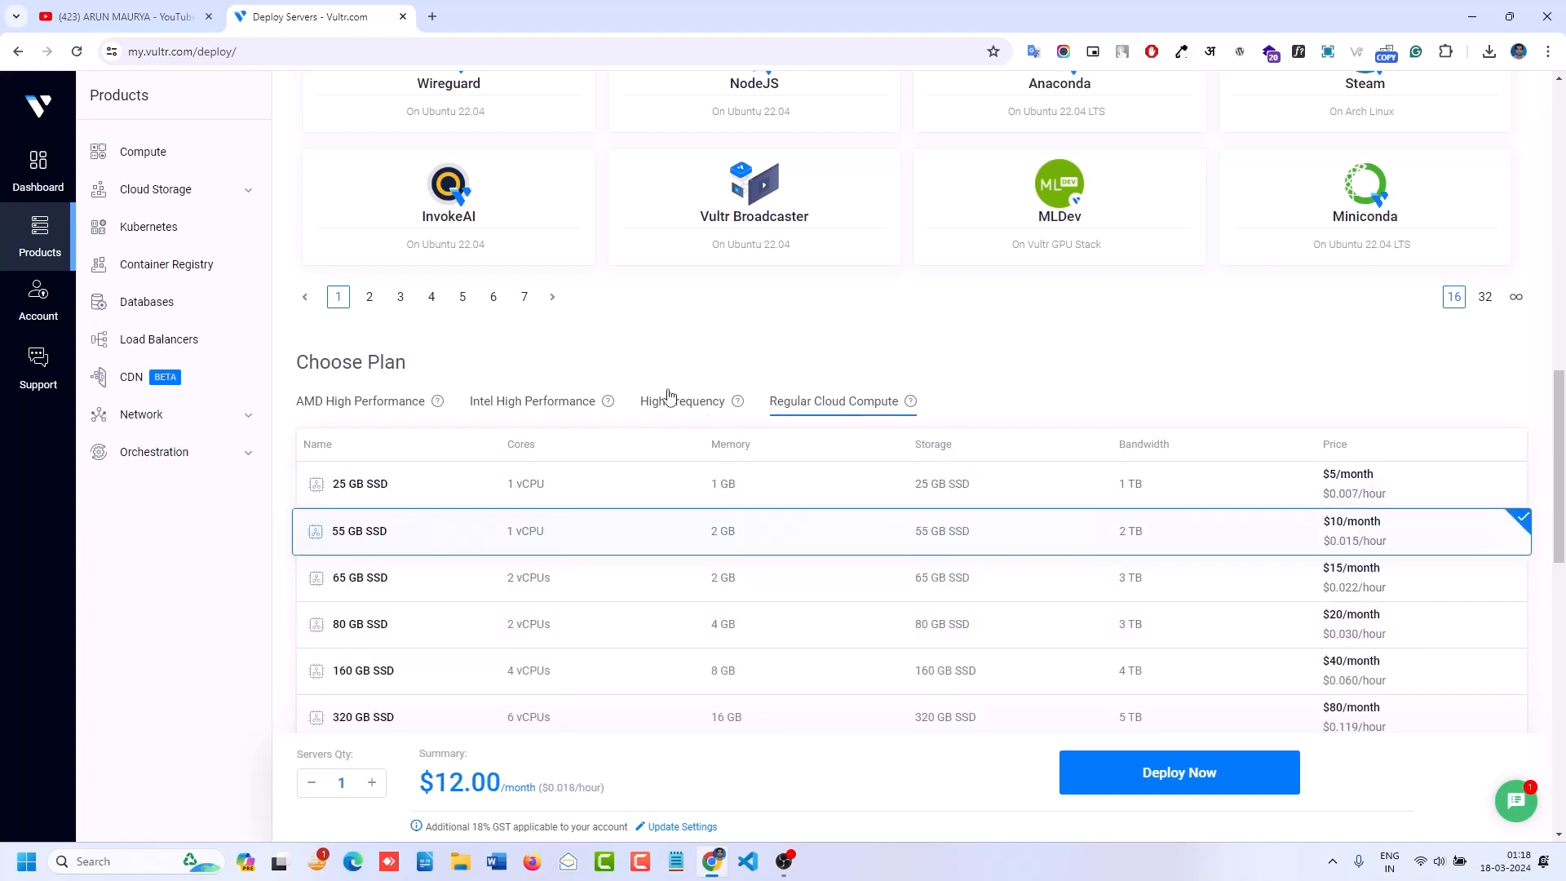
pyautogui.click(669, 398)
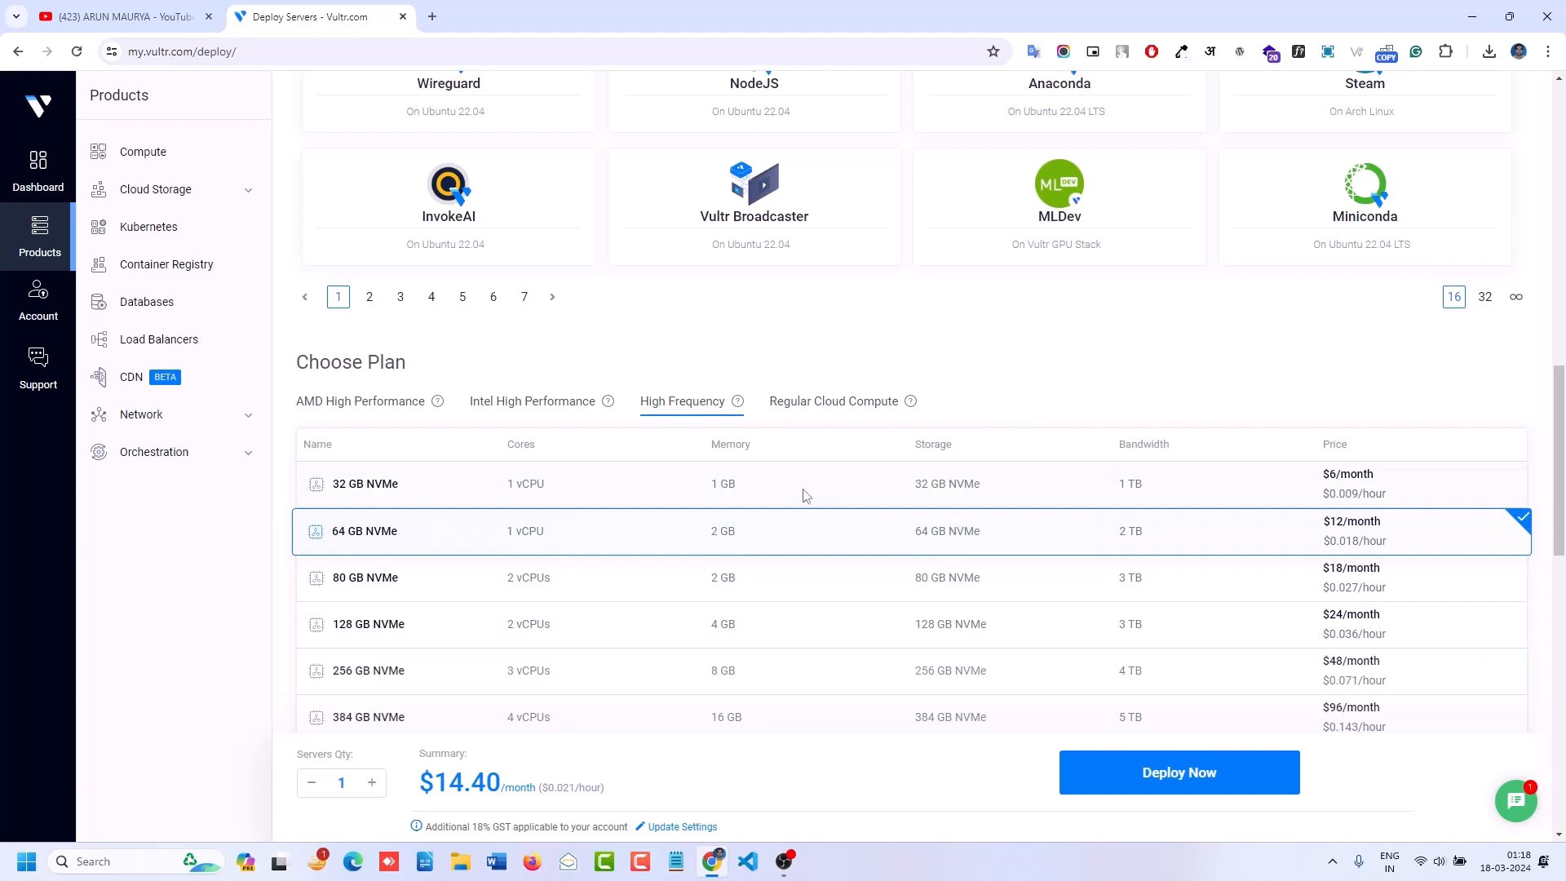
pyautogui.click(807, 492)
pyautogui.scroll(-8, 814, 499)
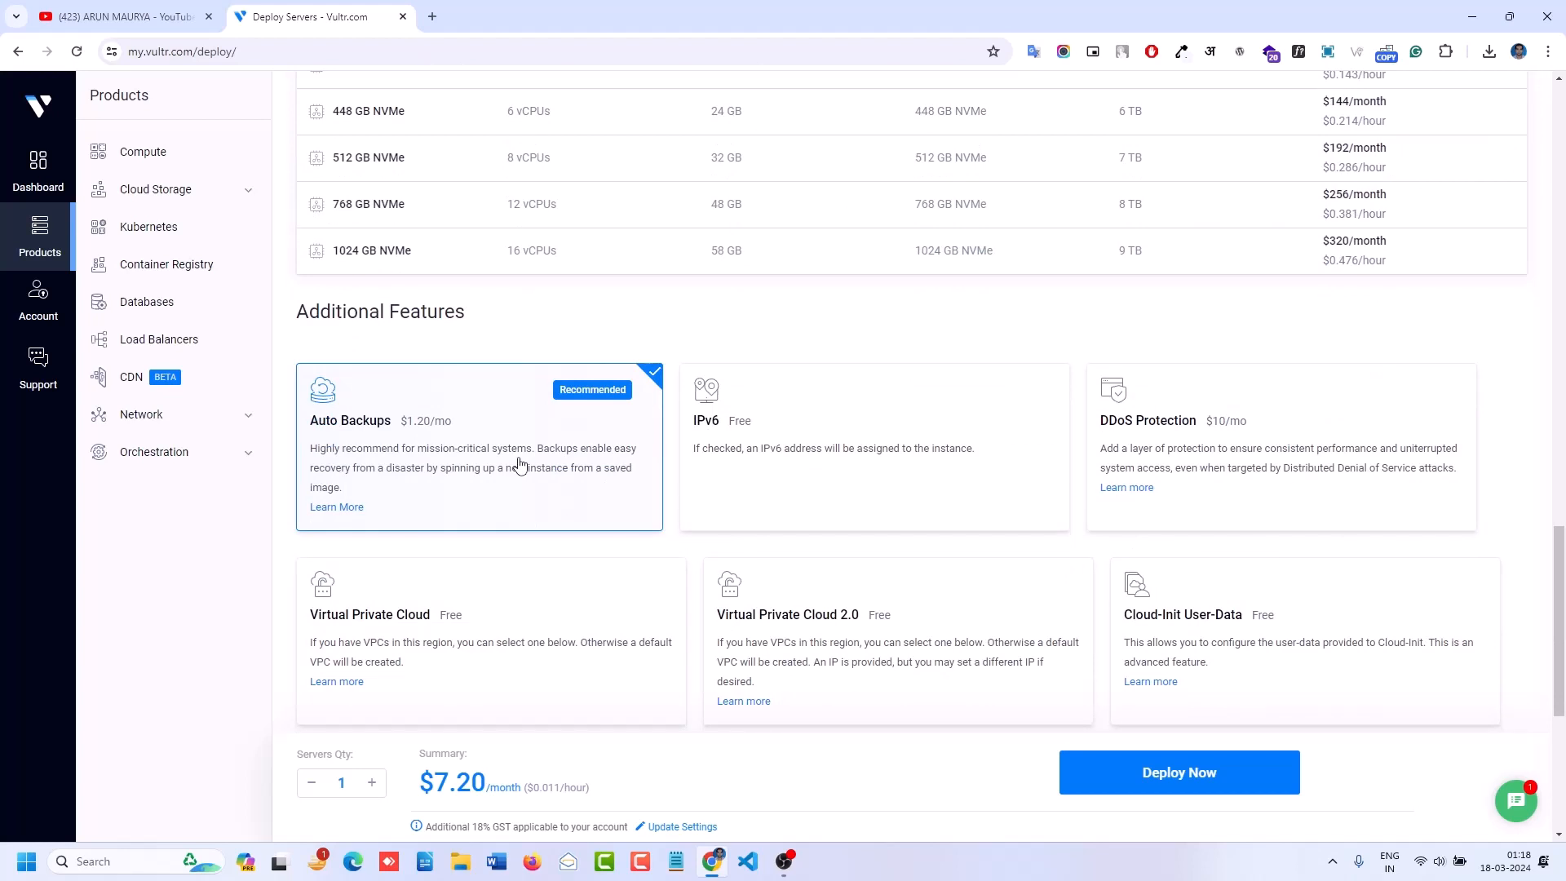
pyautogui.click(520, 465)
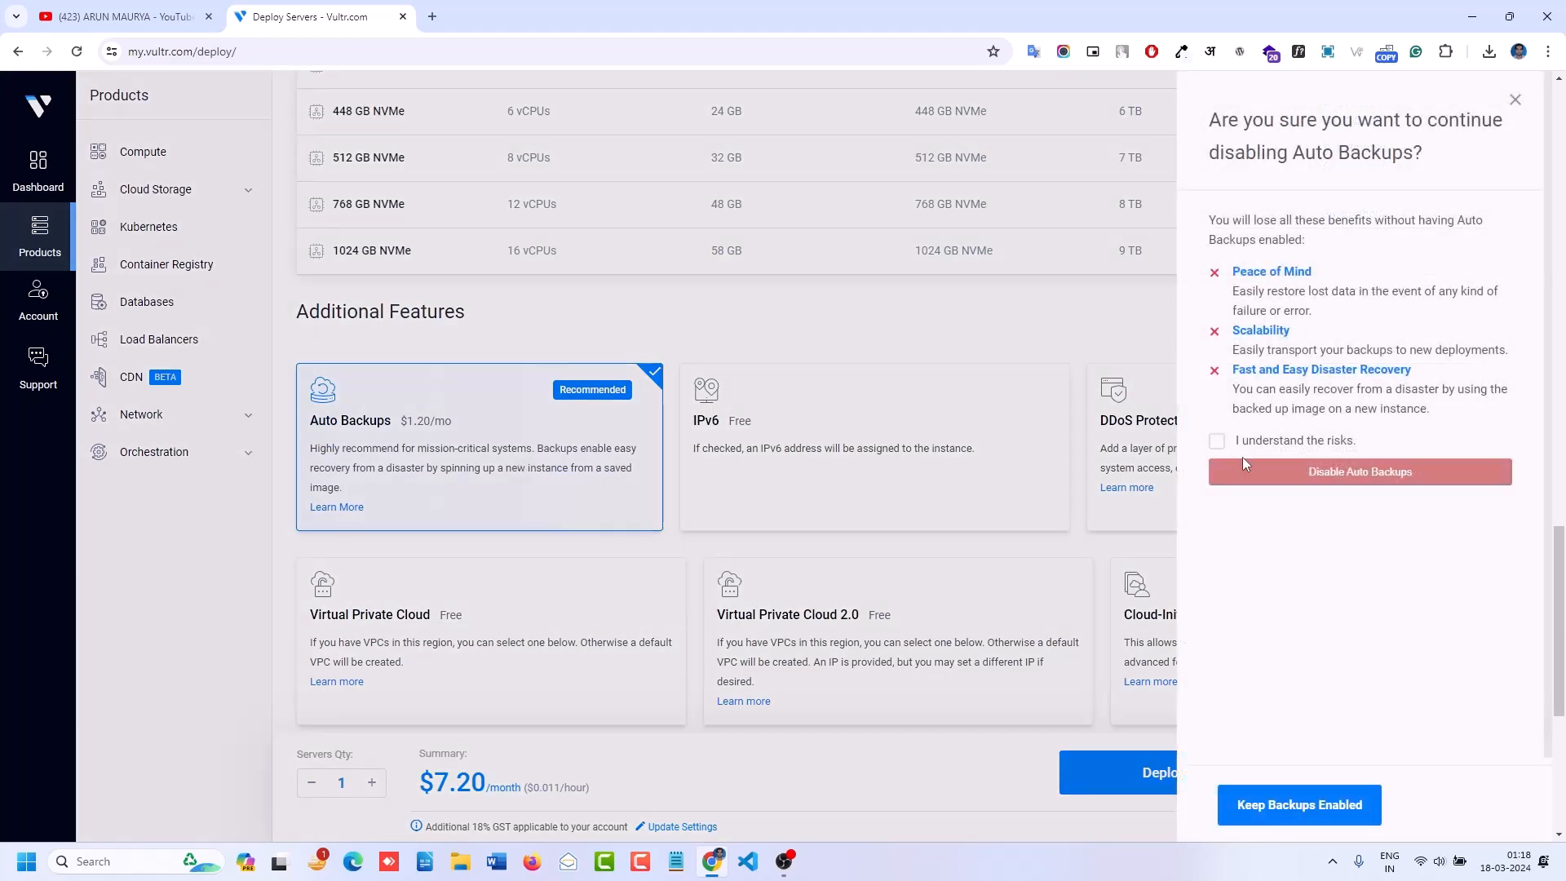
pyautogui.click(1216, 441)
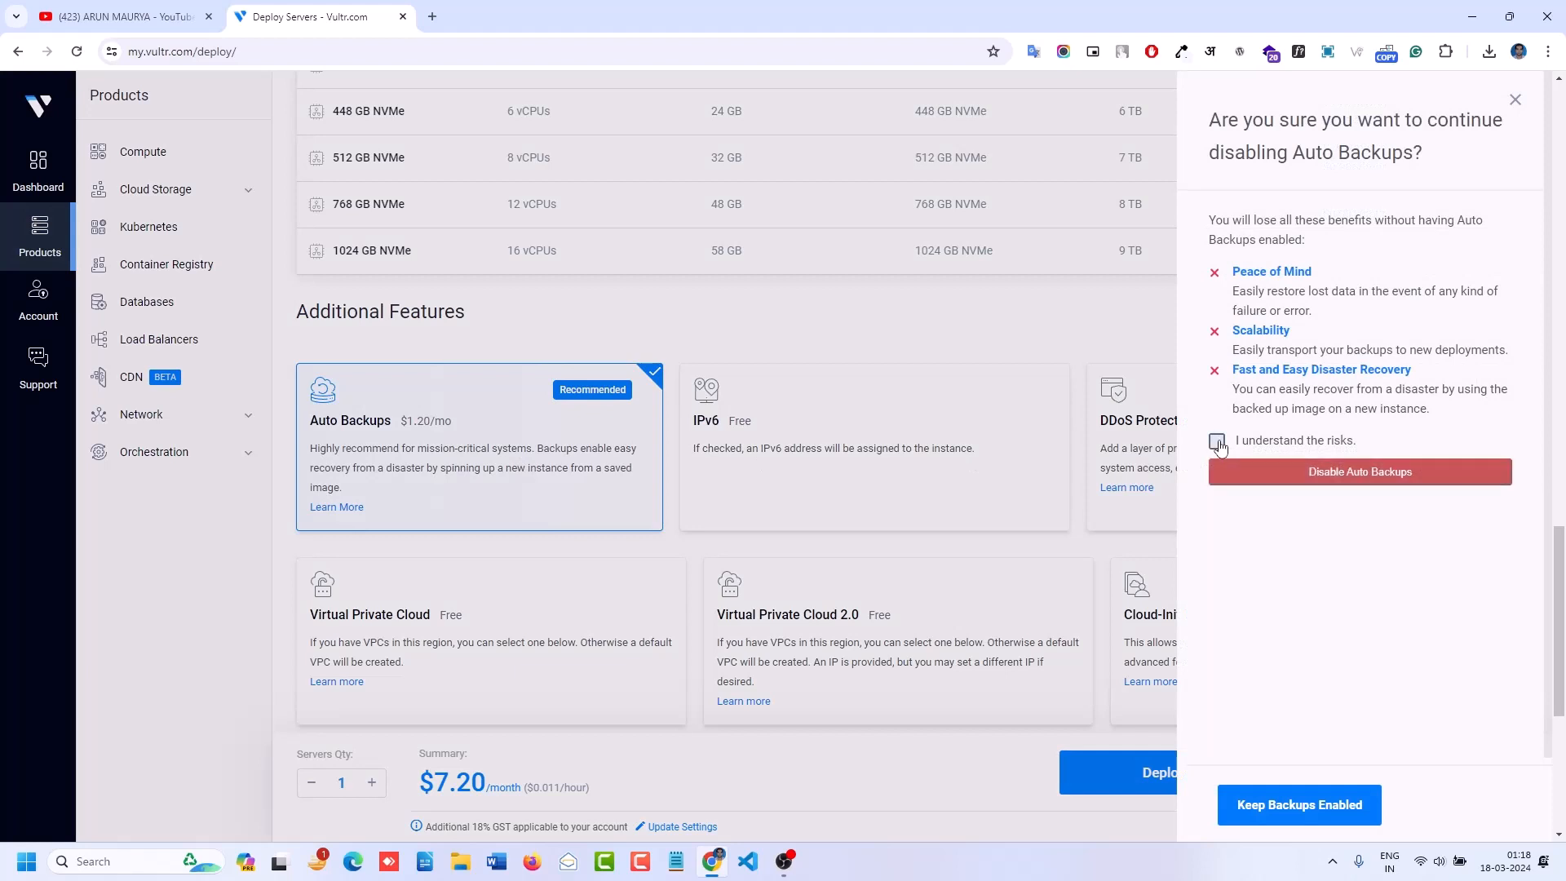
pyautogui.click(1264, 478)
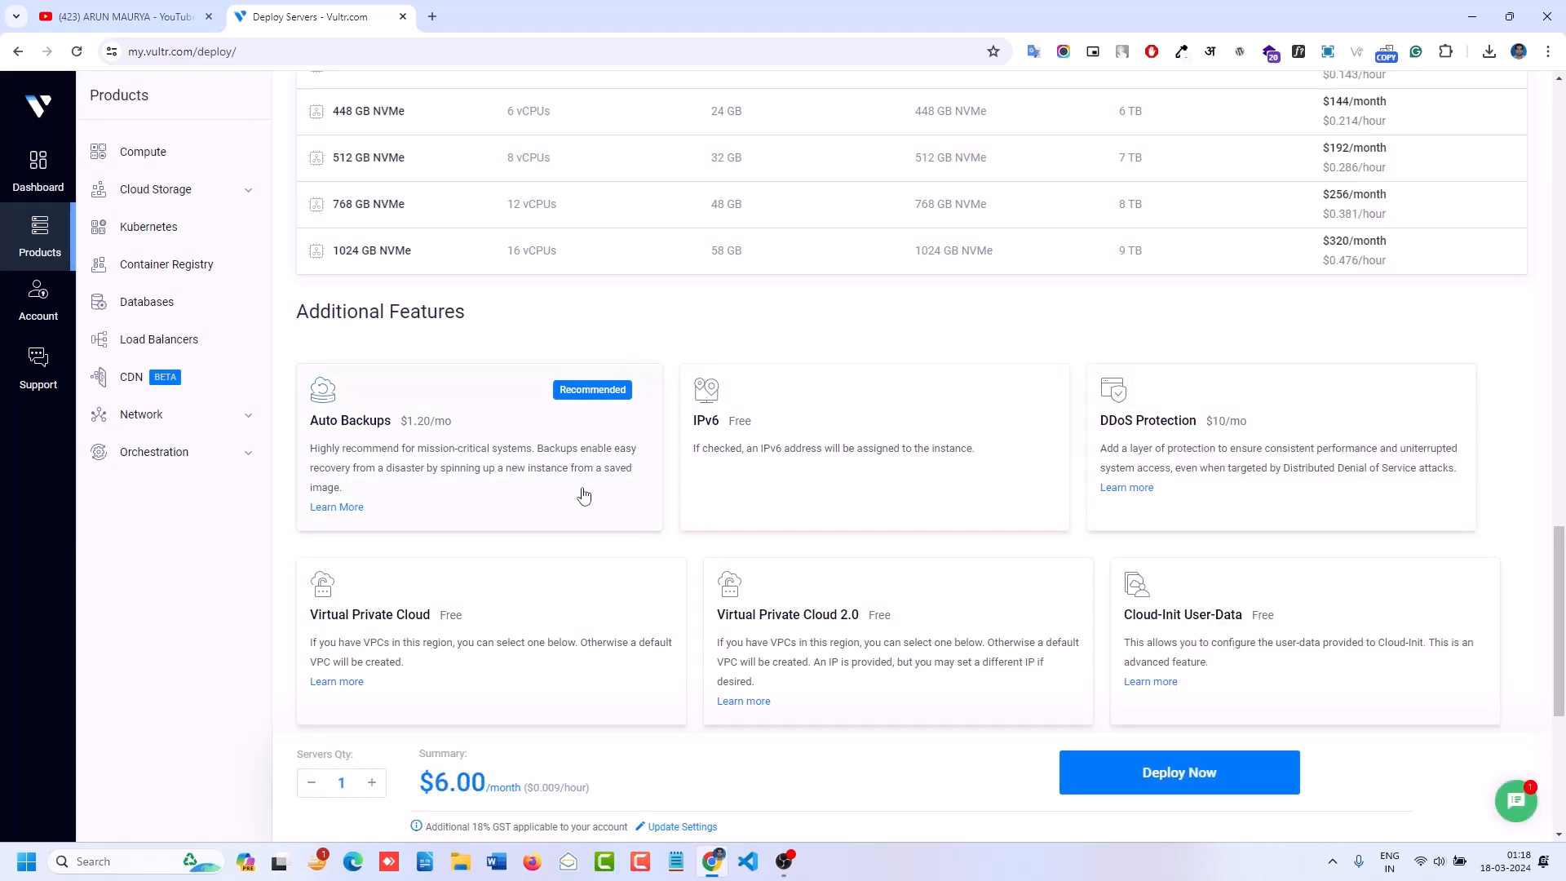
pyautogui.scroll(-6, 470, 471)
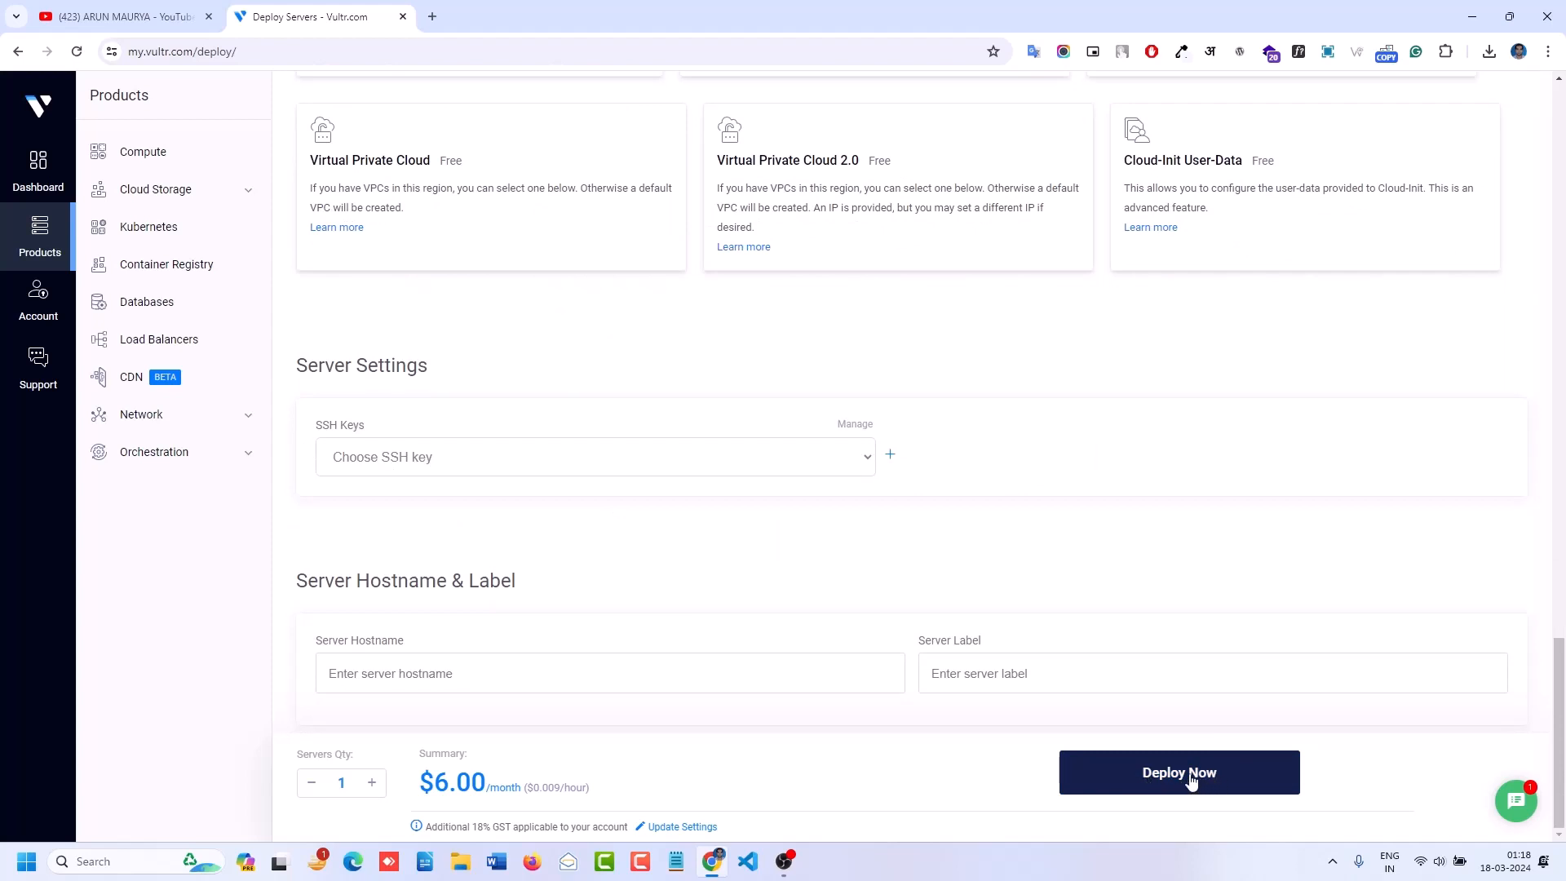
# Step: Deploy the configured server without selecting any SSH key
pyautogui.click(801, 453)
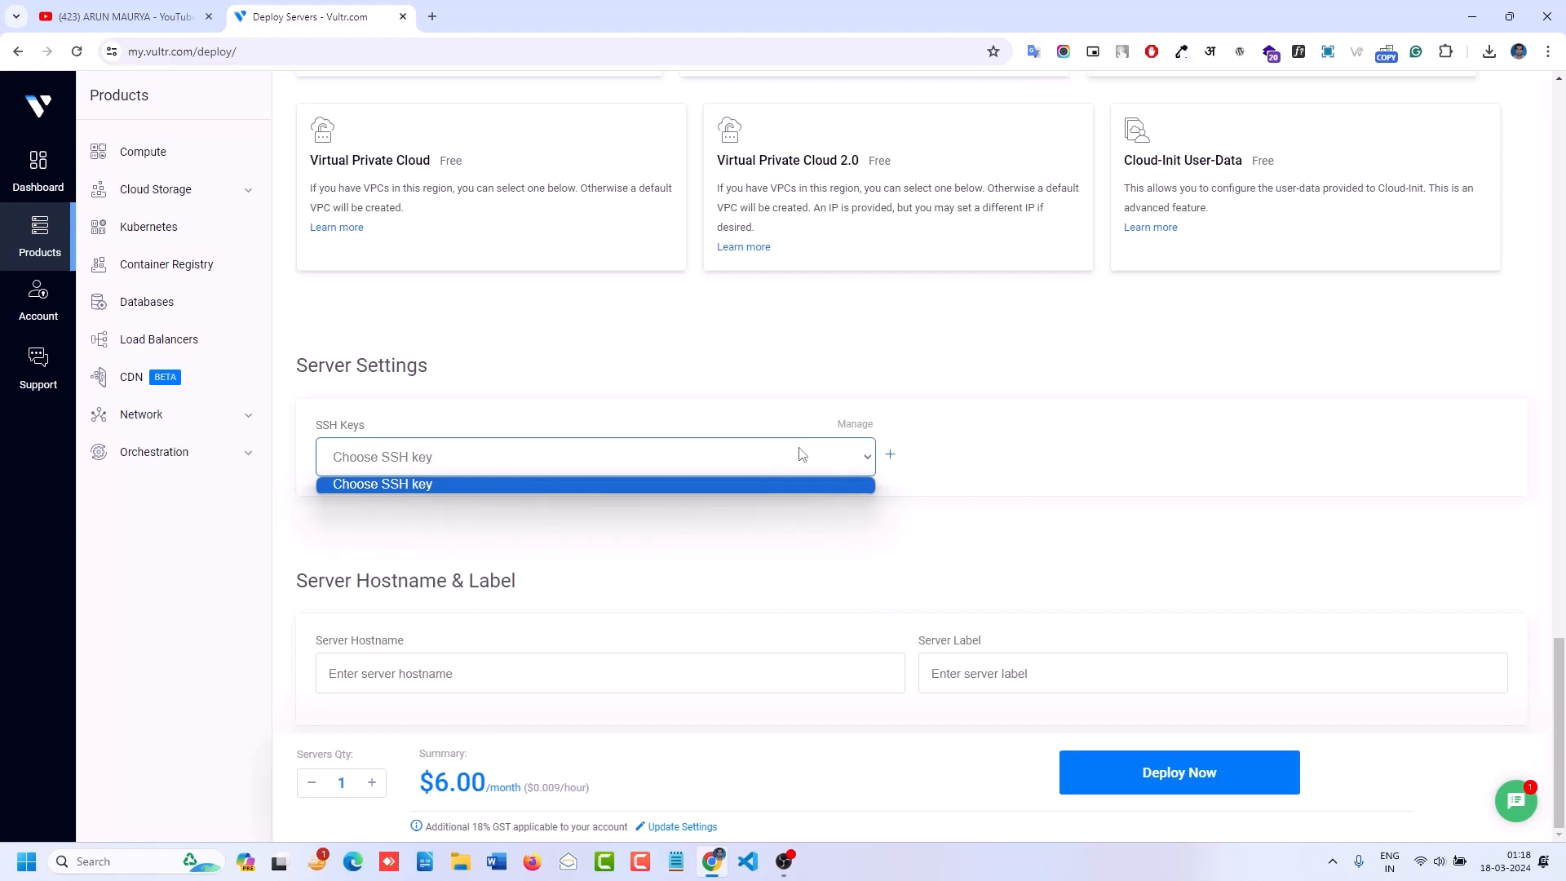
pyautogui.click(801, 455)
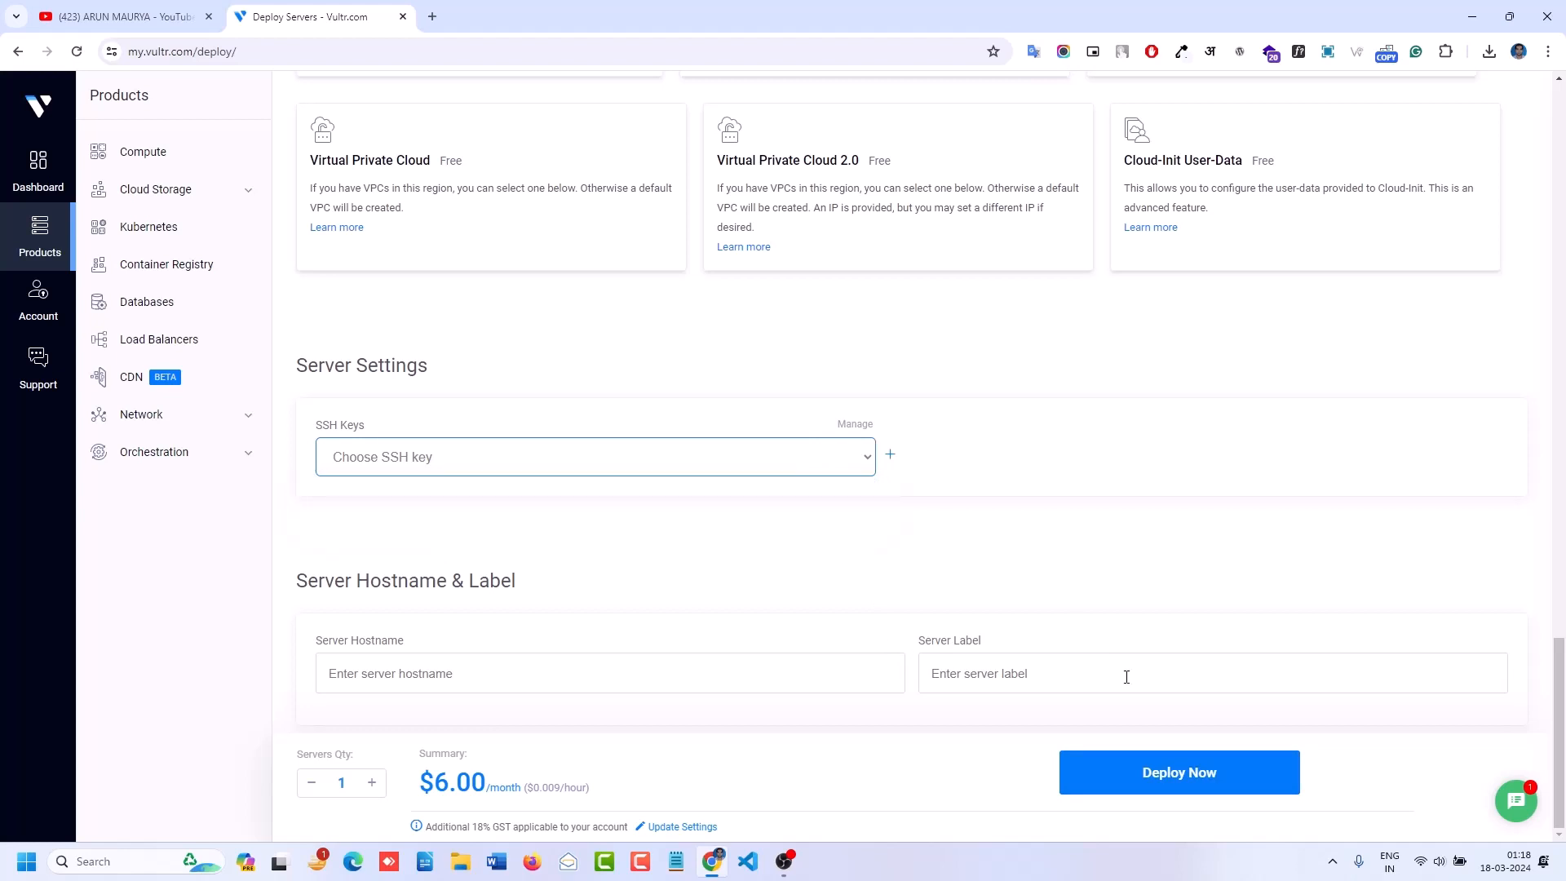
pyautogui.click(1146, 777)
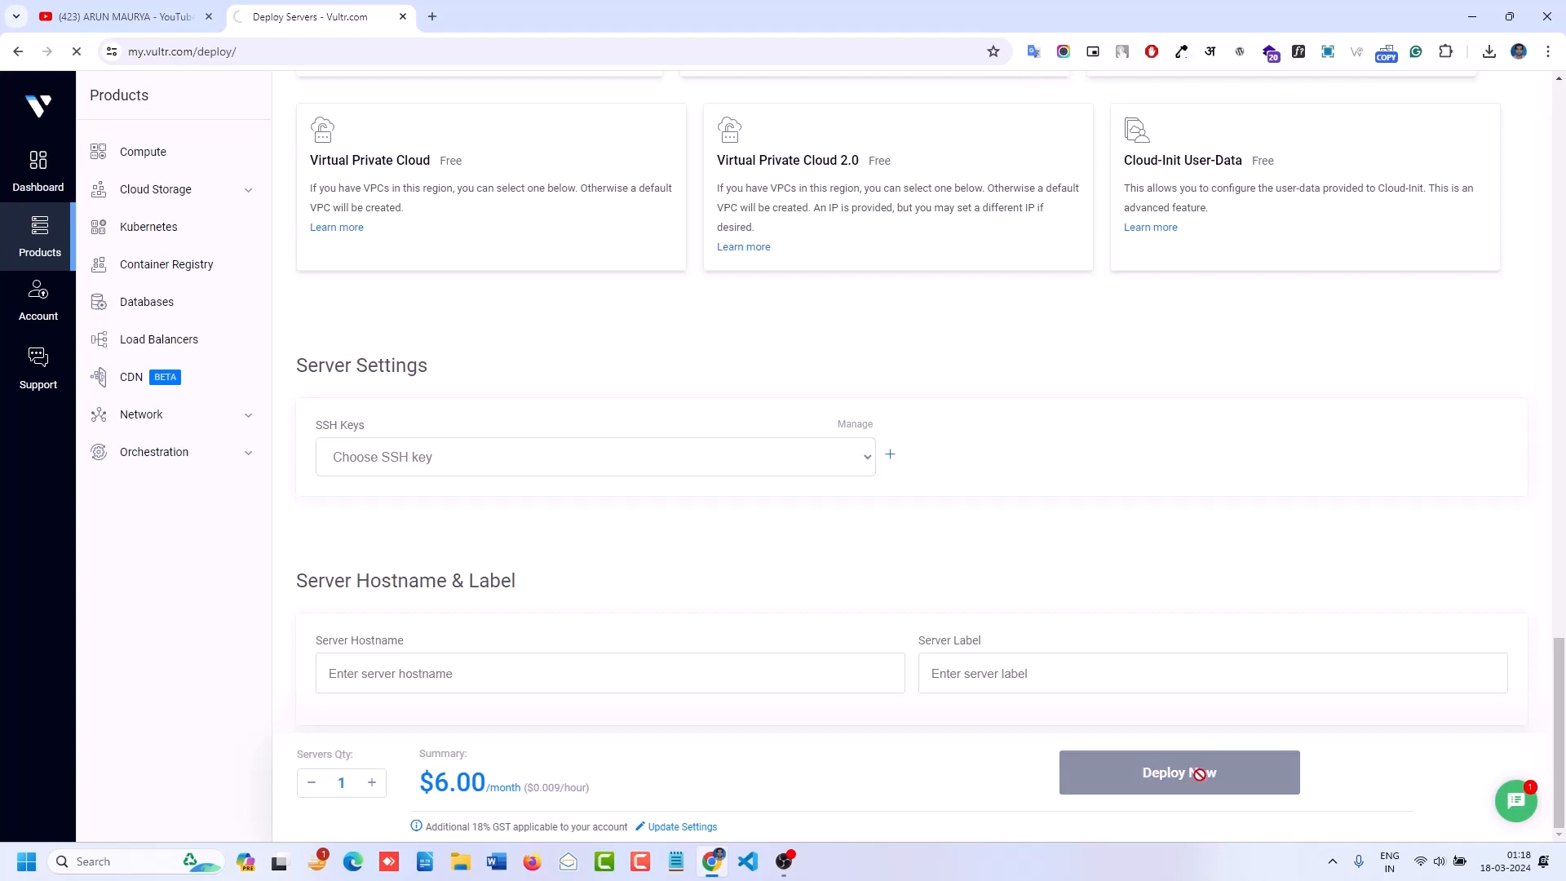
pyautogui.scroll(5, 943, 468)
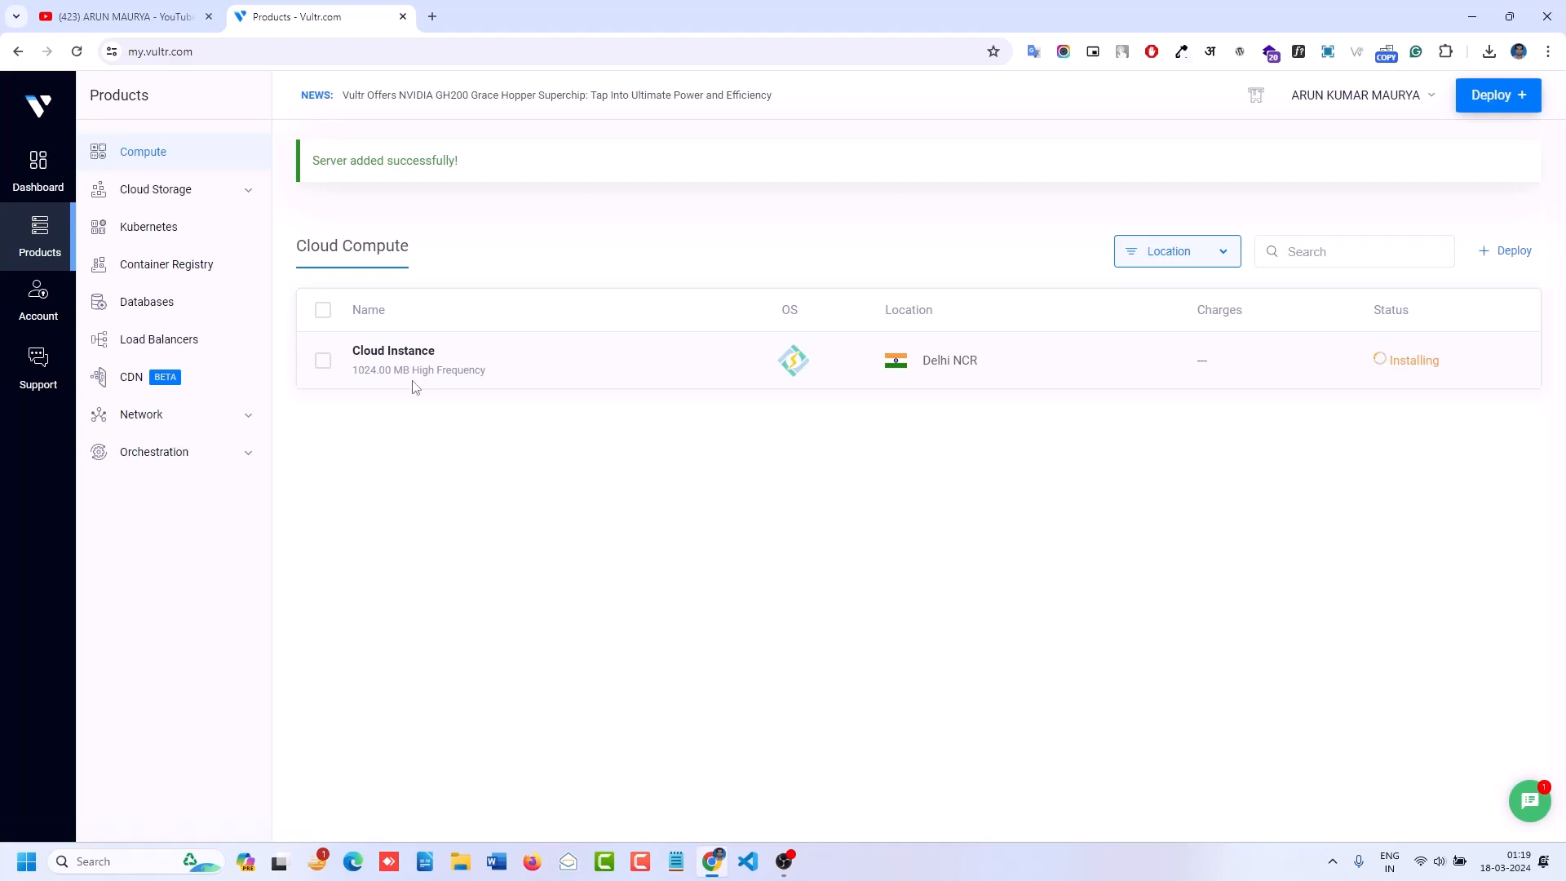
# Step: Open the Server Information page of the running 1024 MB Delhi NCR instance
pyautogui.moveTo(354, 373); pyautogui.dragTo(376, 371)
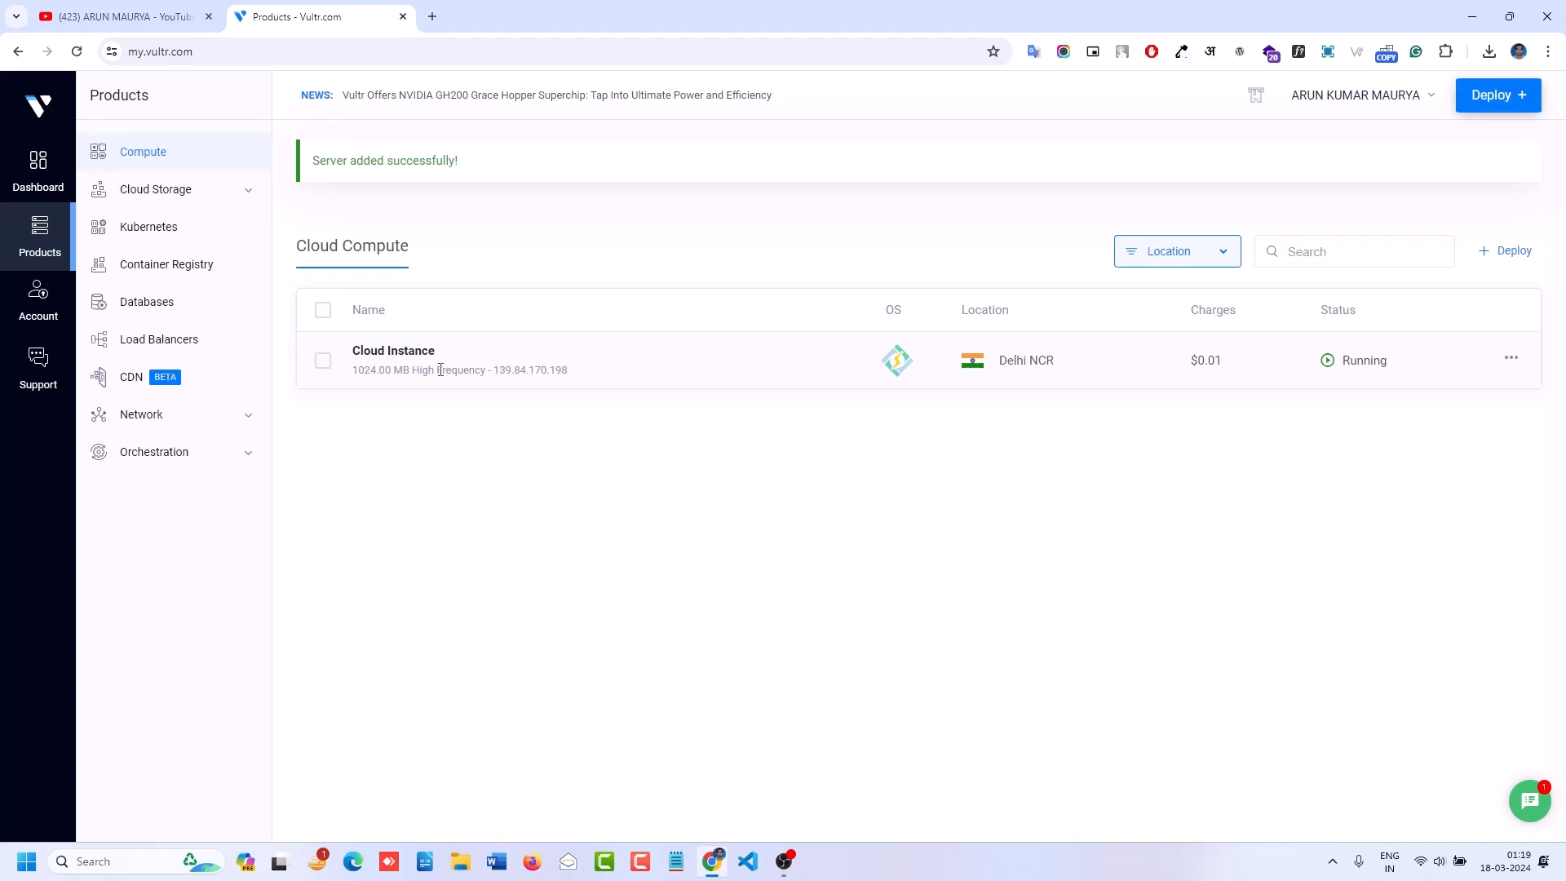
pyautogui.click(438, 357)
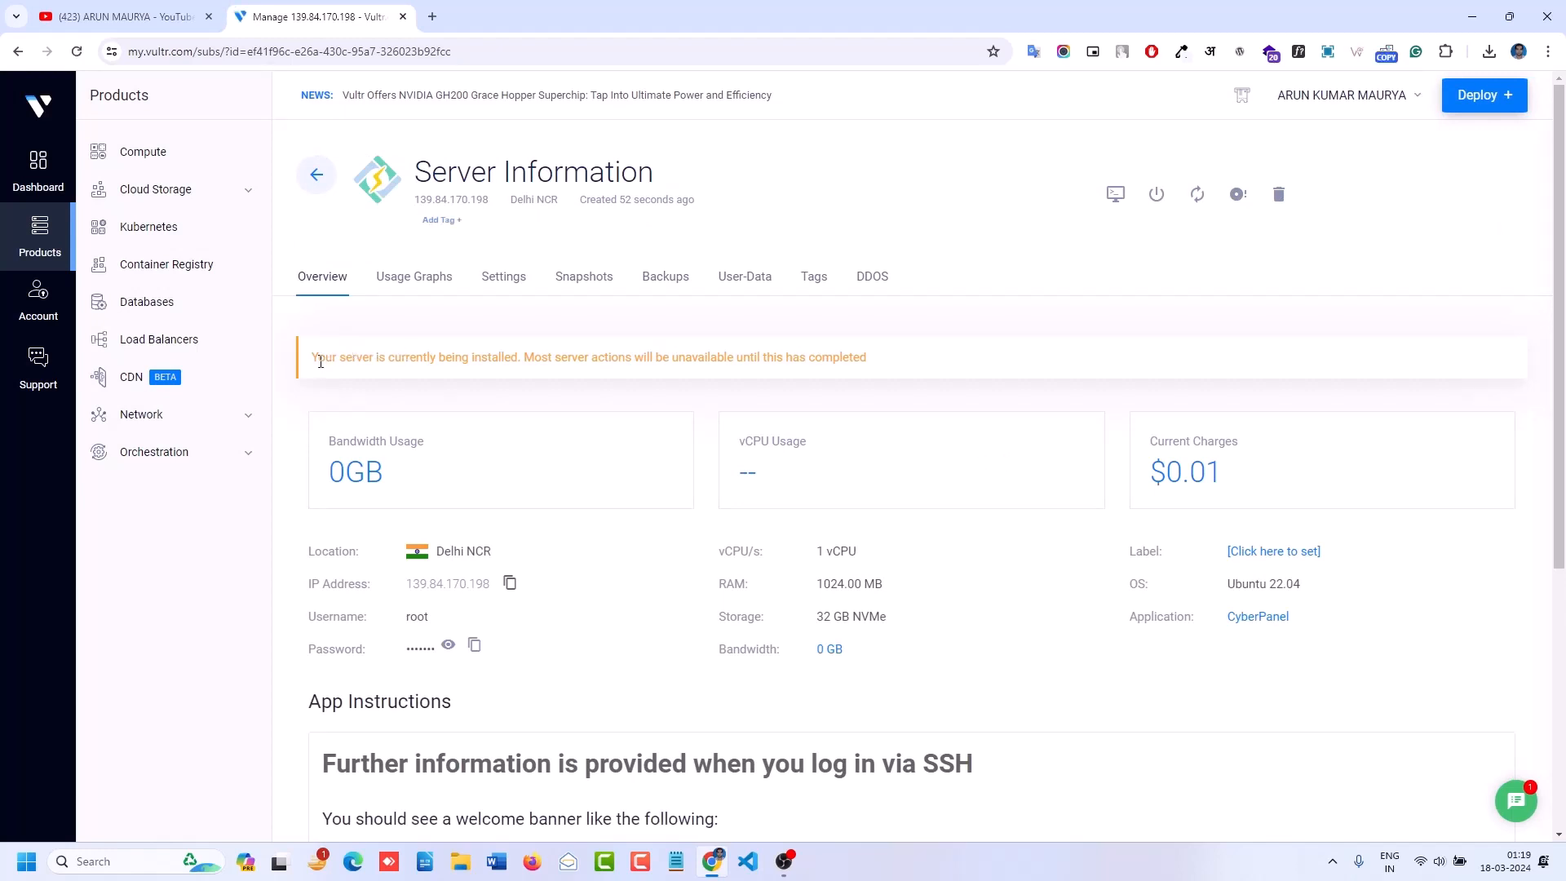
# Step: Review the installing server's overview, noting Ubuntu 22.04, and open the CyberPanel application page in a new tab
pyautogui.moveTo(321, 362); pyautogui.dragTo(514, 341)
pyautogui.click(561, 401)
pyautogui.scroll(-3, 561, 400)
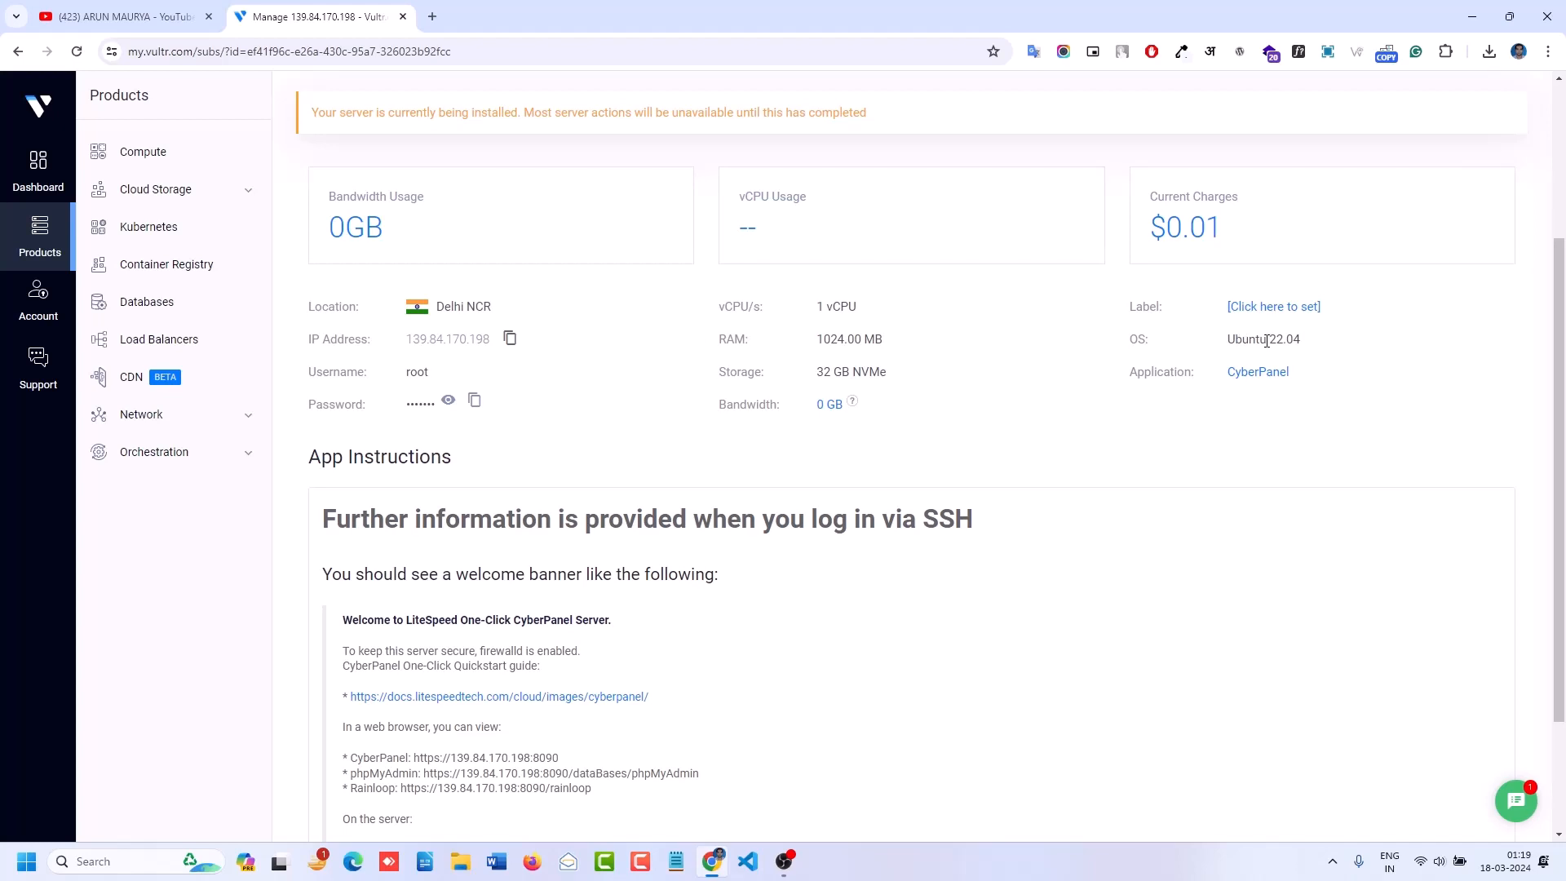
pyautogui.moveTo(1235, 341); pyautogui.dragTo(1308, 348)
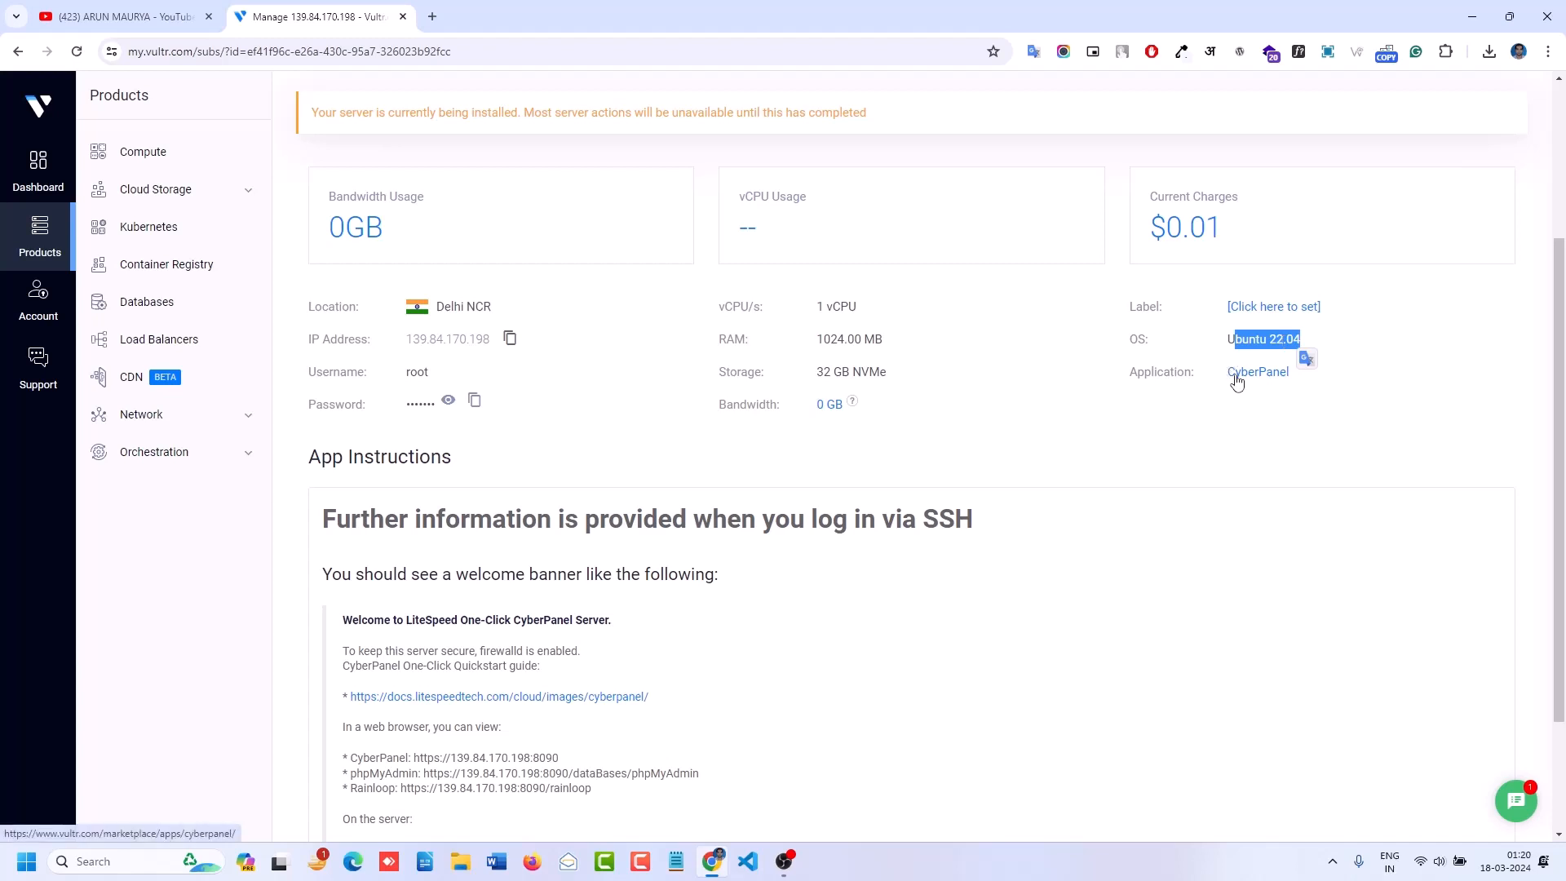
pyautogui.scroll(-2, 593, 544)
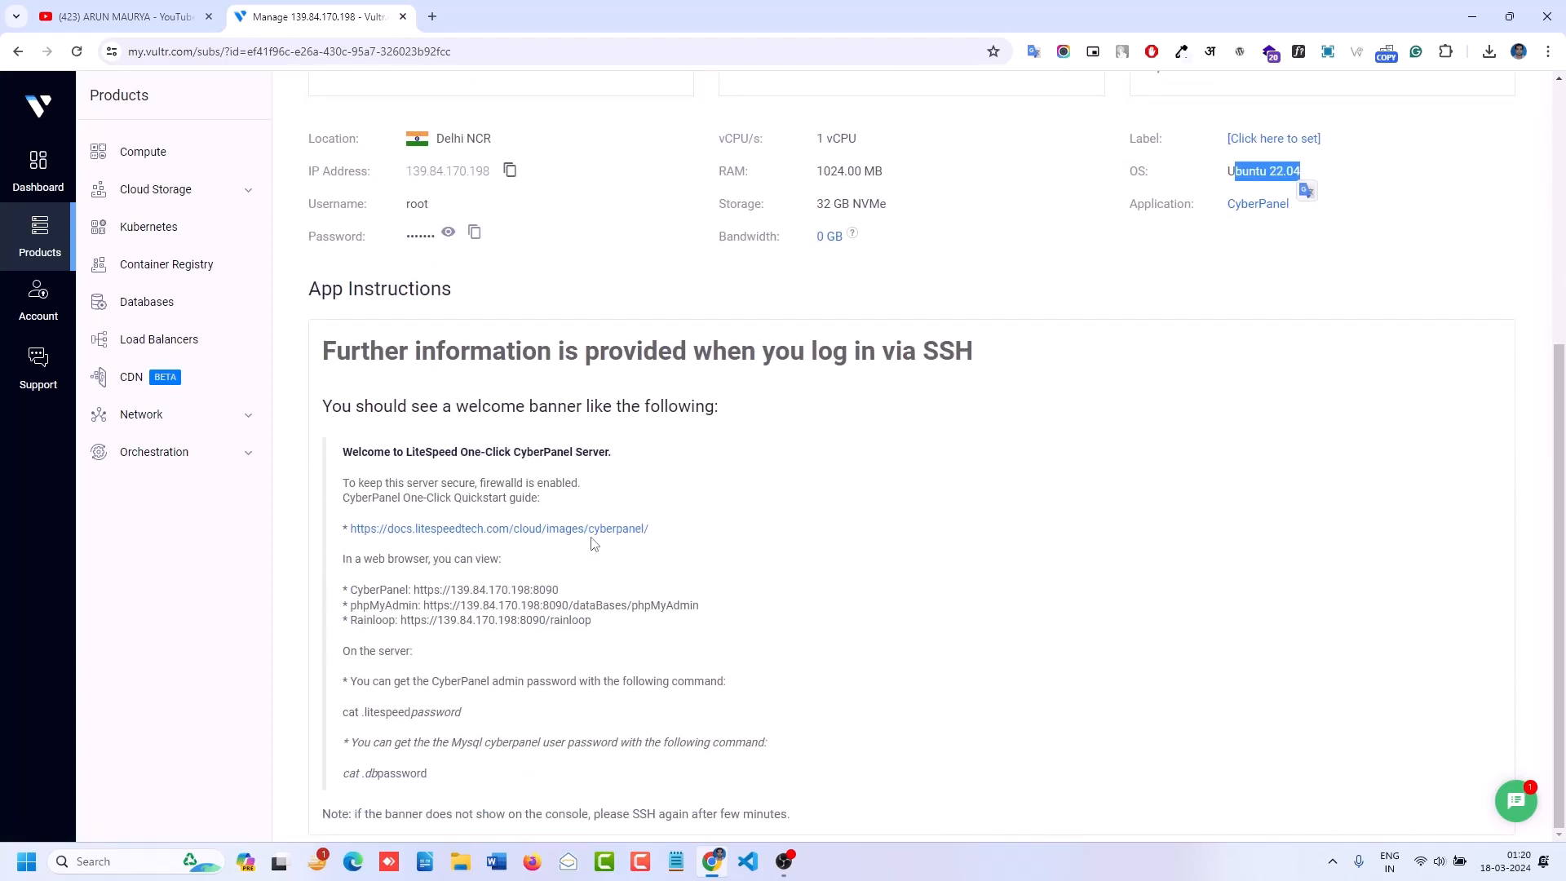
pyautogui.scroll(4, 593, 544)
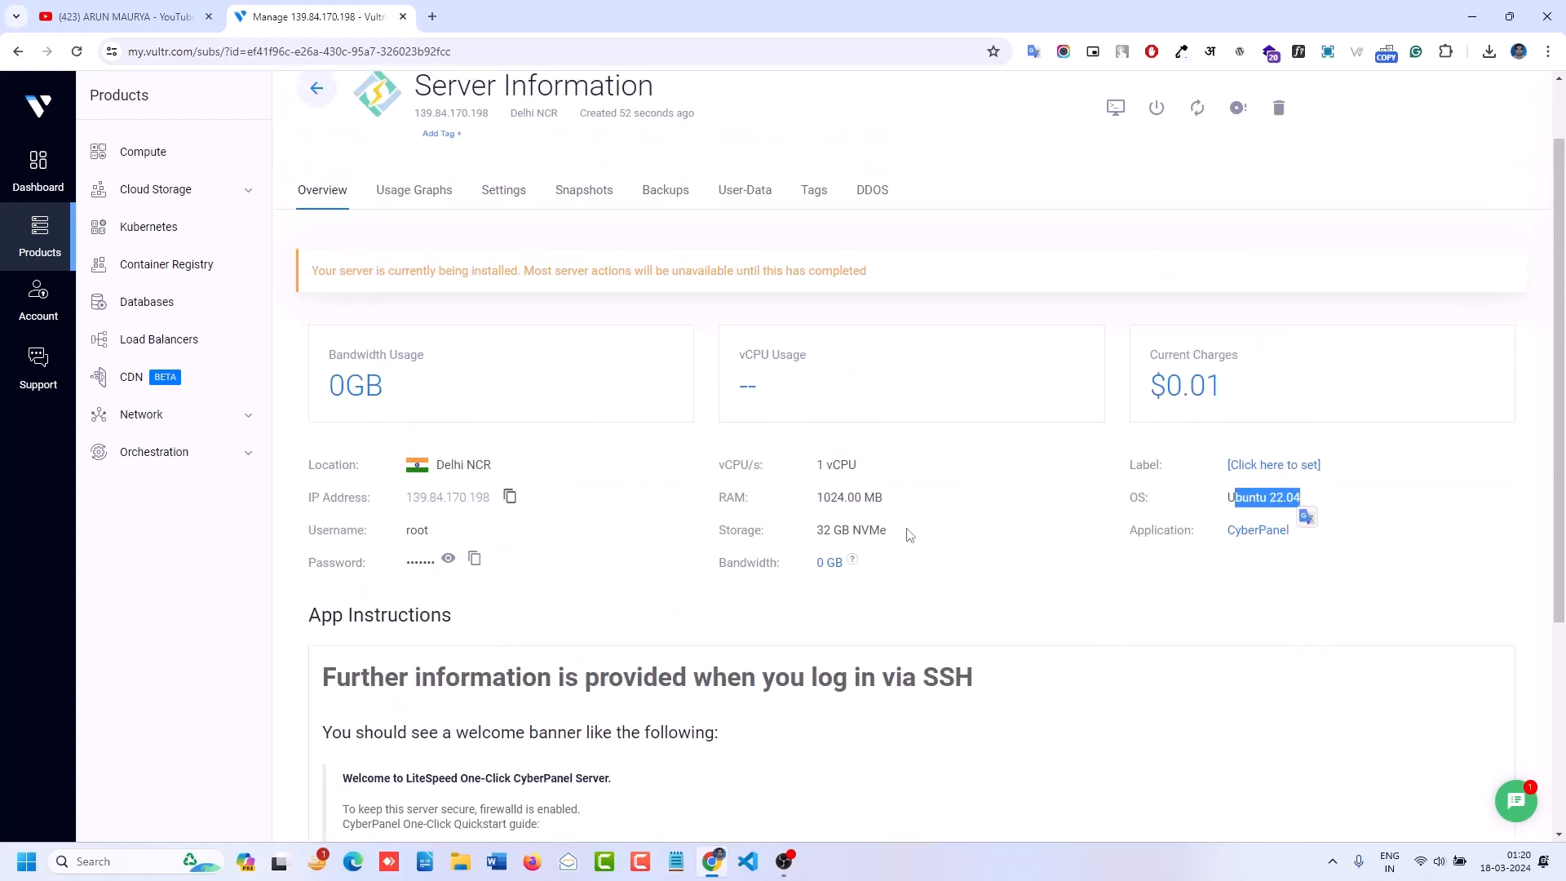
pyautogui.scroll(-2, 910, 534)
pyautogui.click(1269, 367)
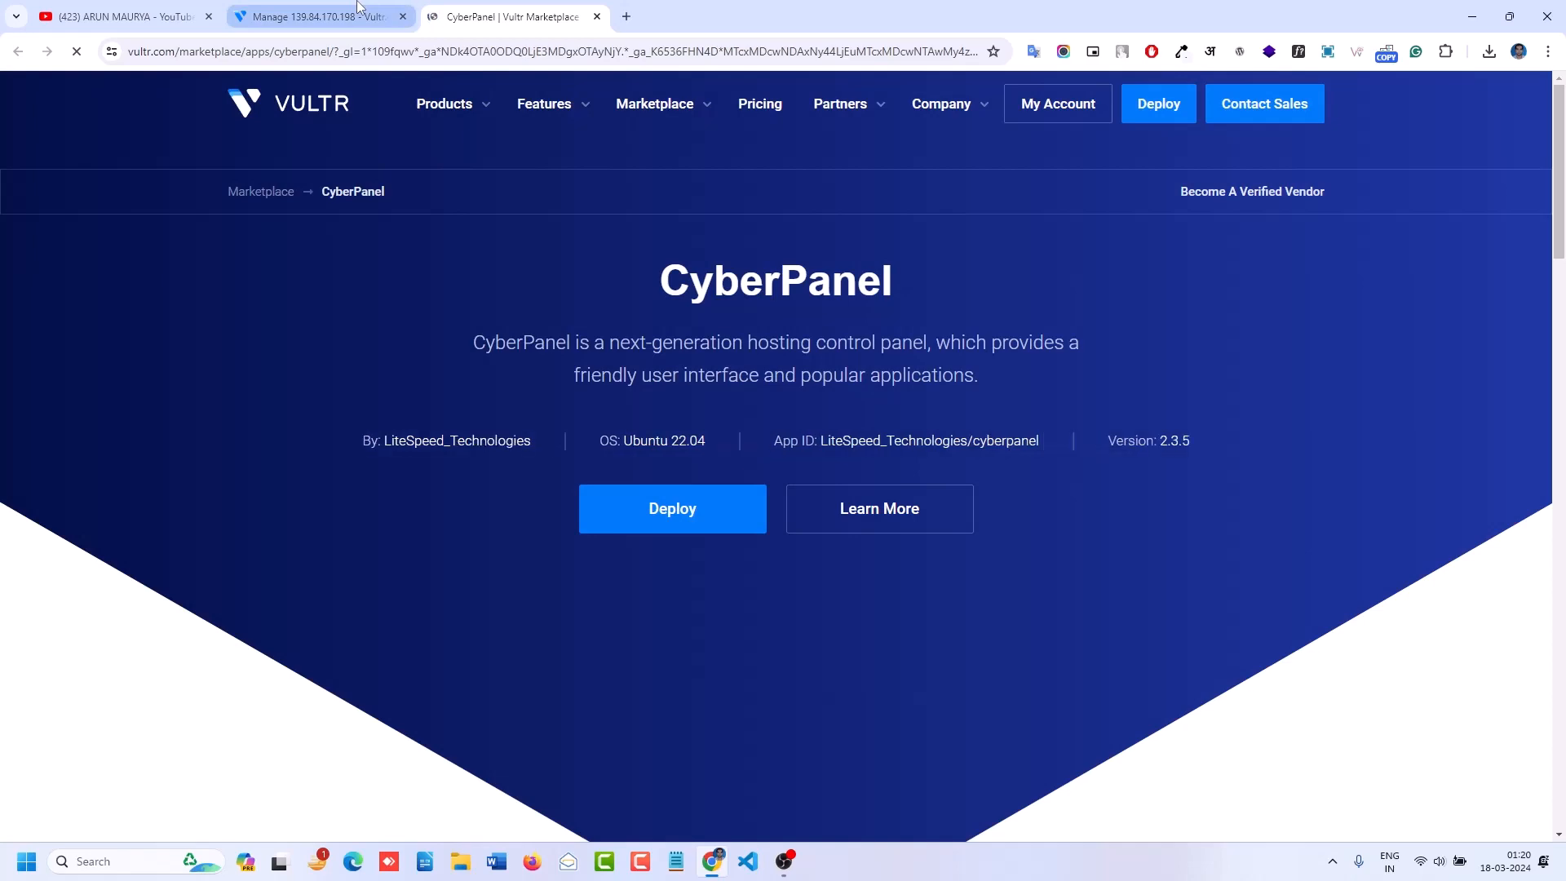
# Step: Scroll the CyberPanel marketplace page to its gallery, then return to the Manage 139.84.170.198 tab
pyautogui.scroll(-5, 709, 490)
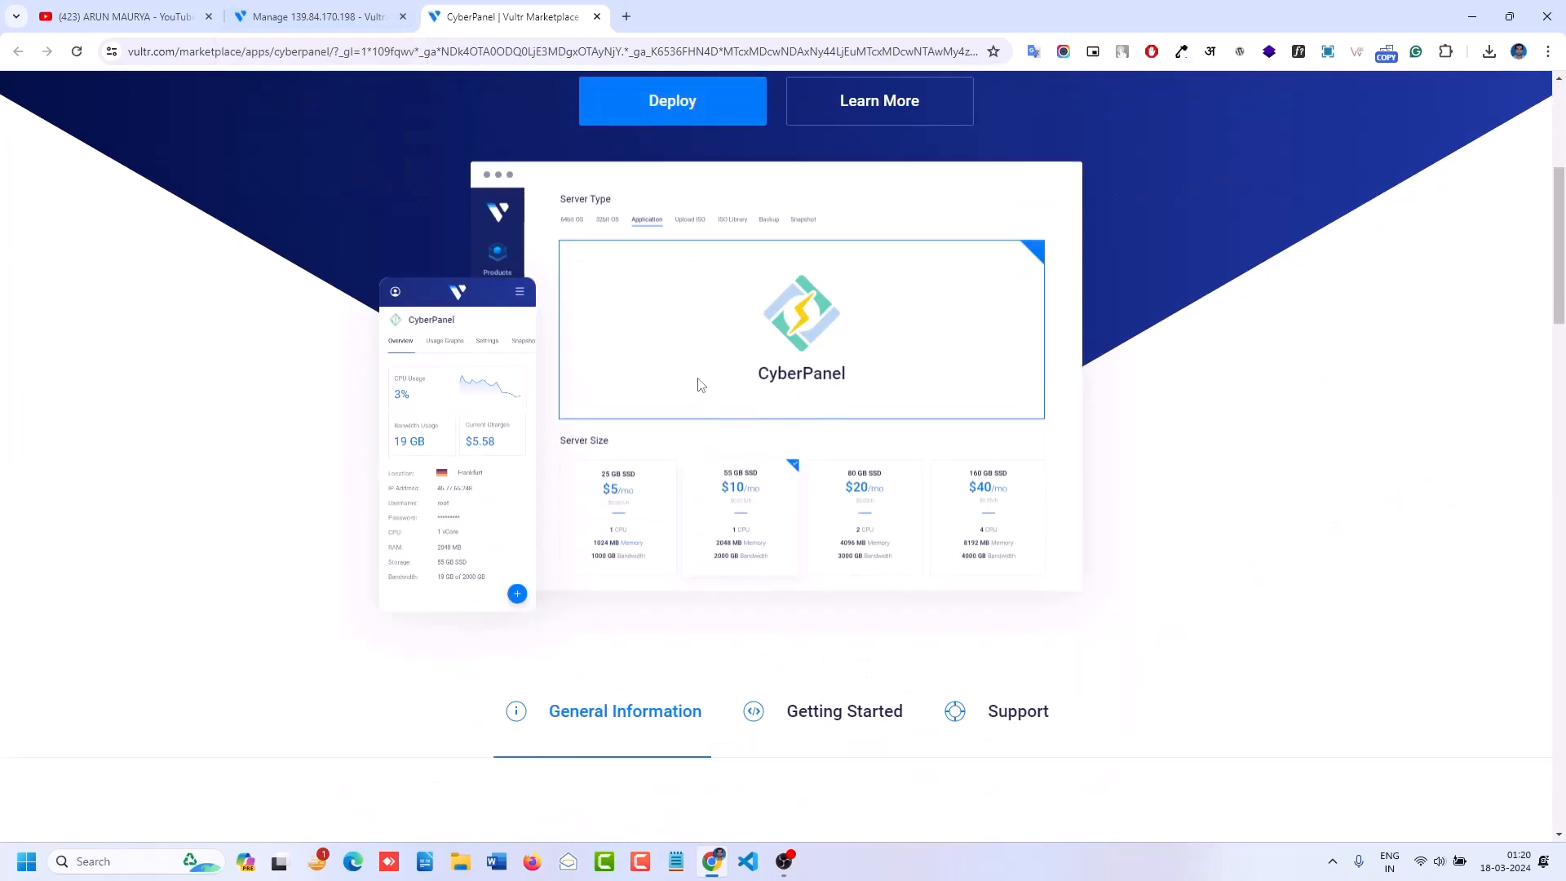
pyautogui.scroll(-3, 698, 400)
pyautogui.scroll(-7, 697, 416)
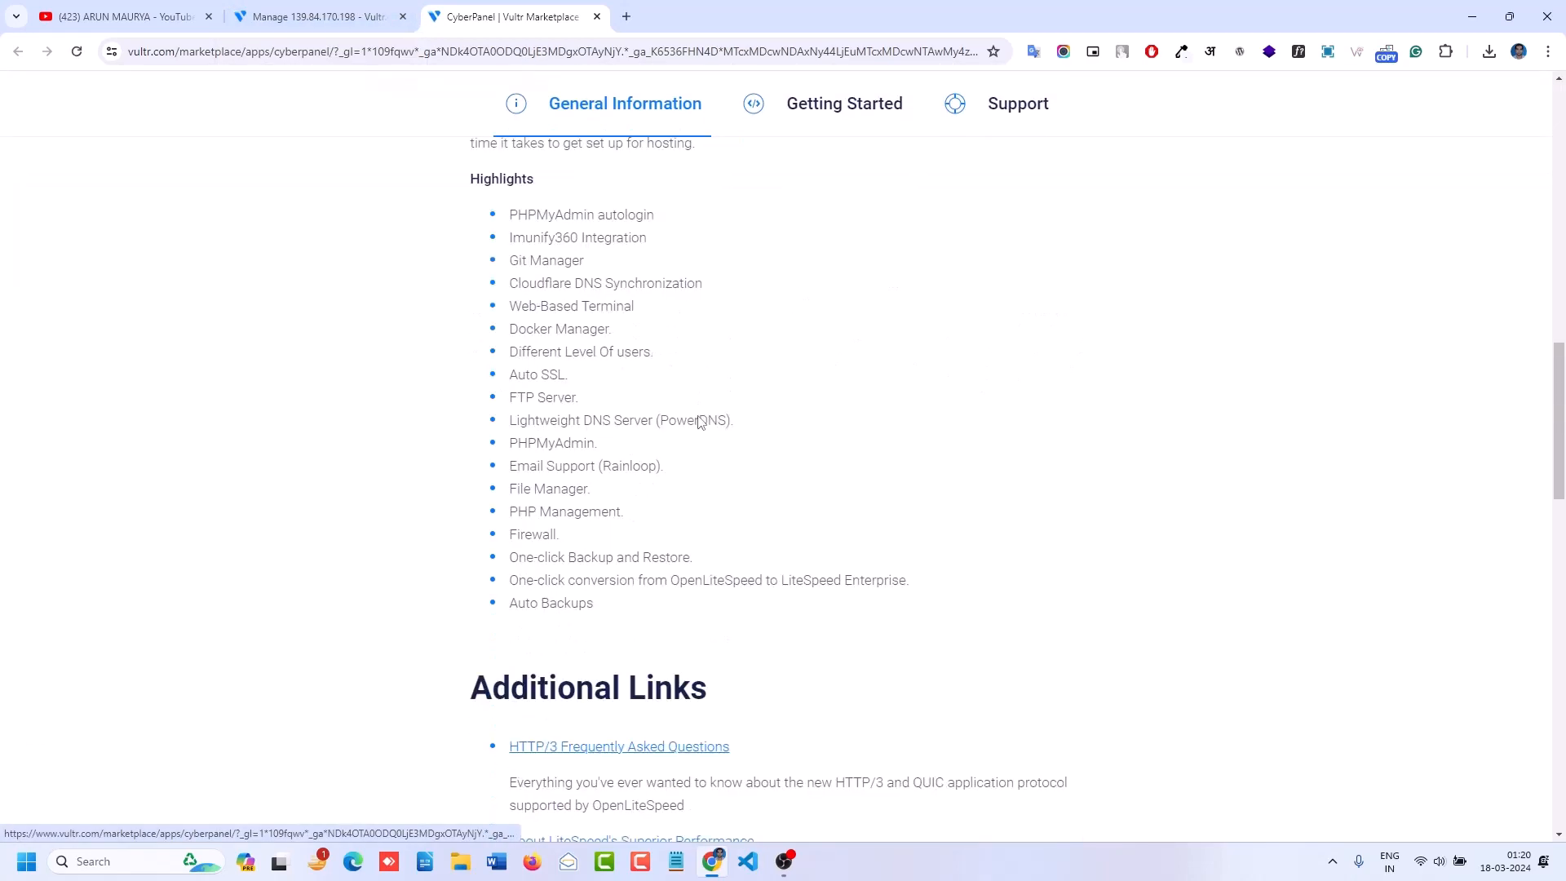
pyautogui.scroll(-7, 699, 420)
pyautogui.scroll(-5, 699, 416)
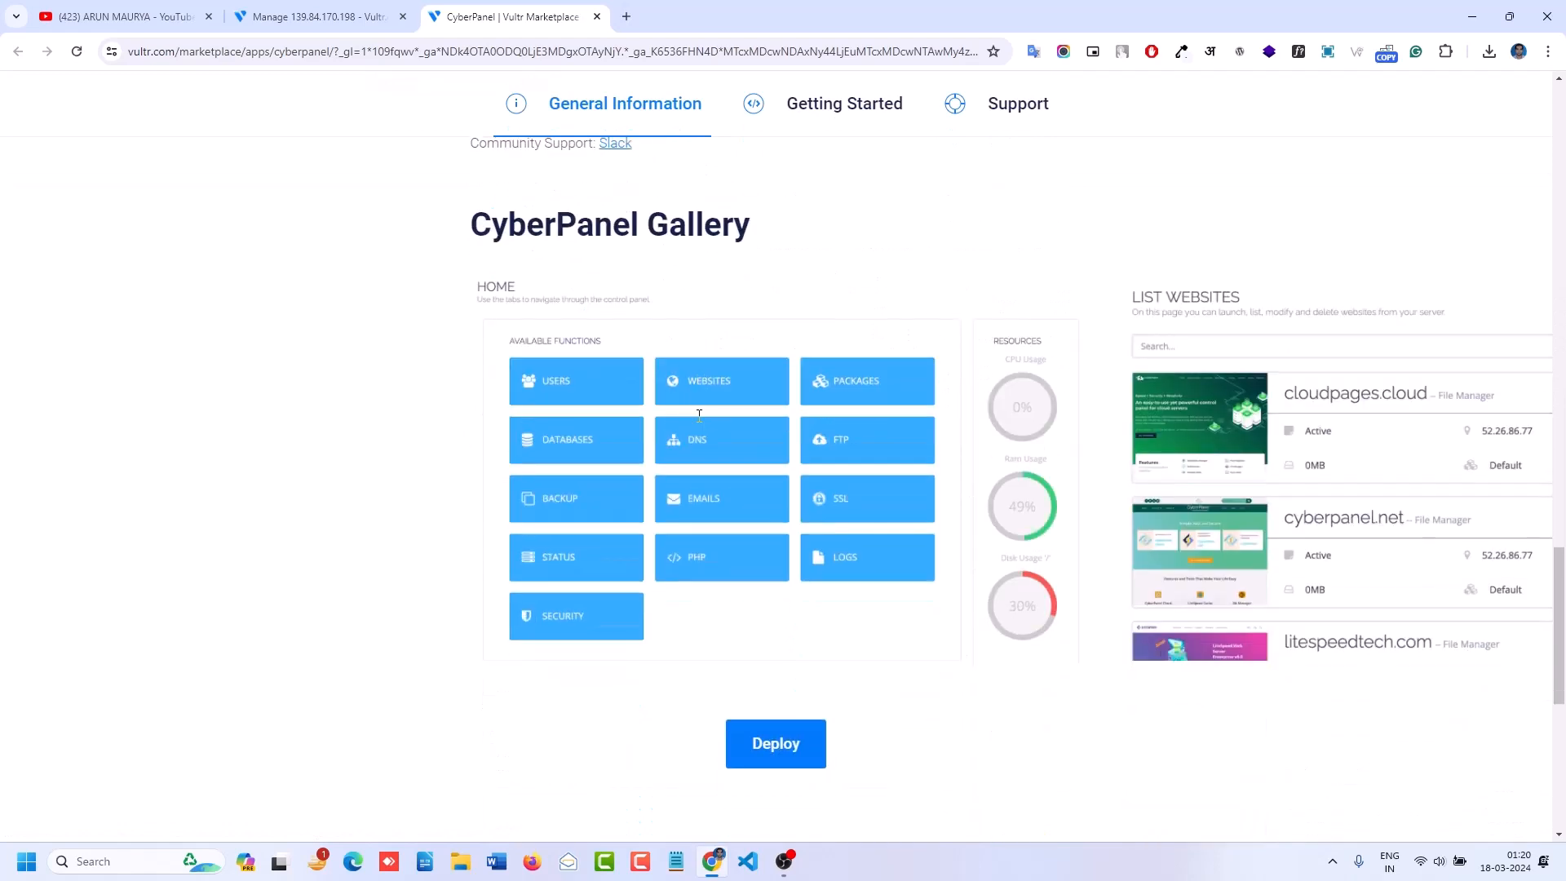
pyautogui.scroll(-3, 699, 416)
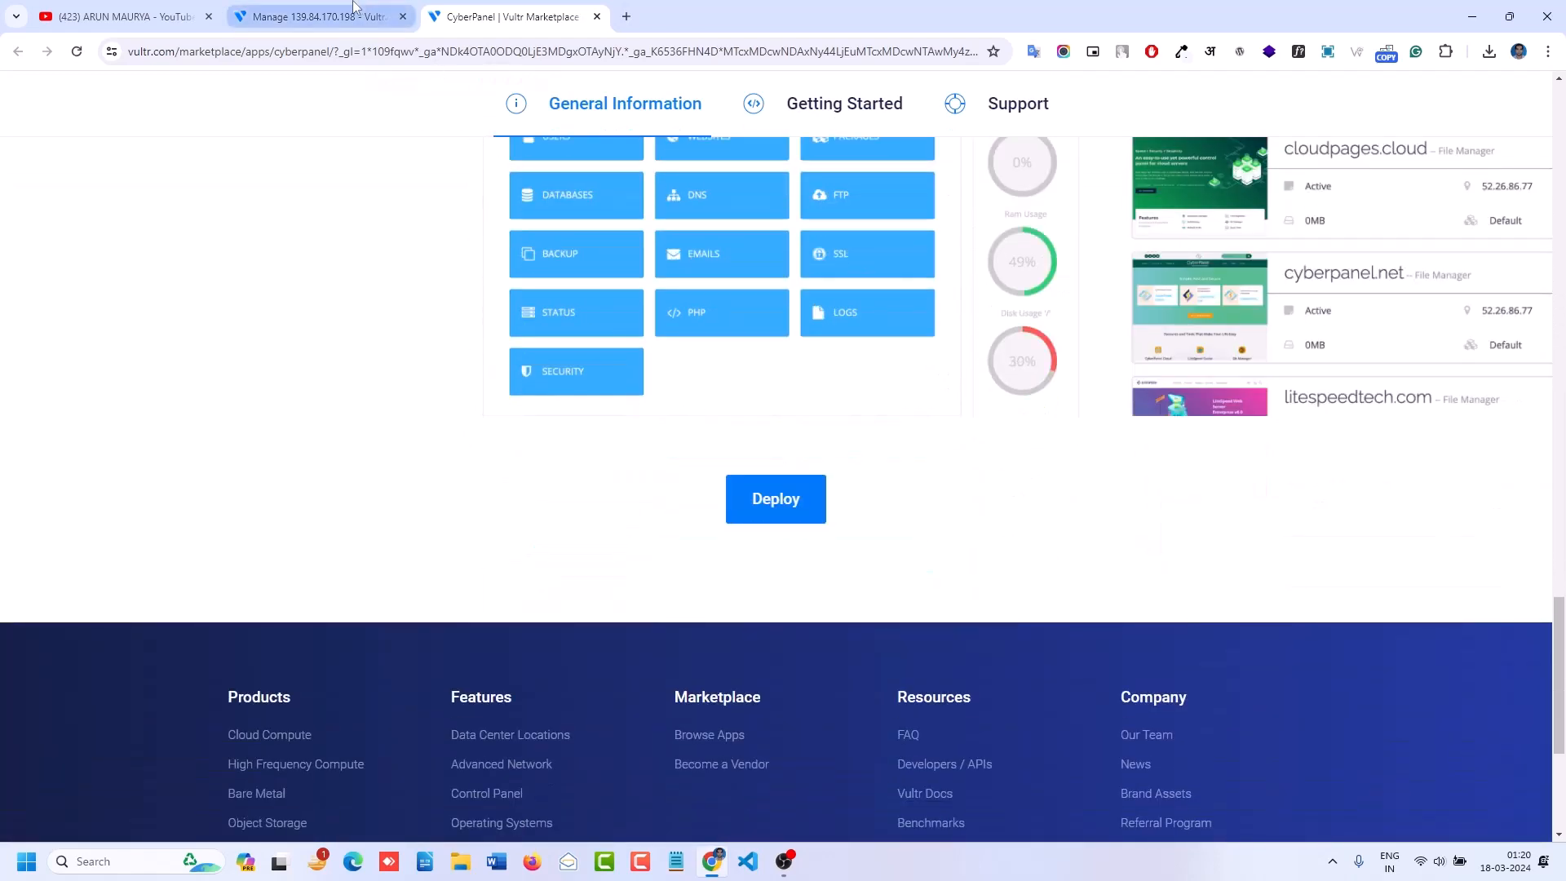
pyautogui.click(354, 6)
pyautogui.scroll(-2, 705, 469)
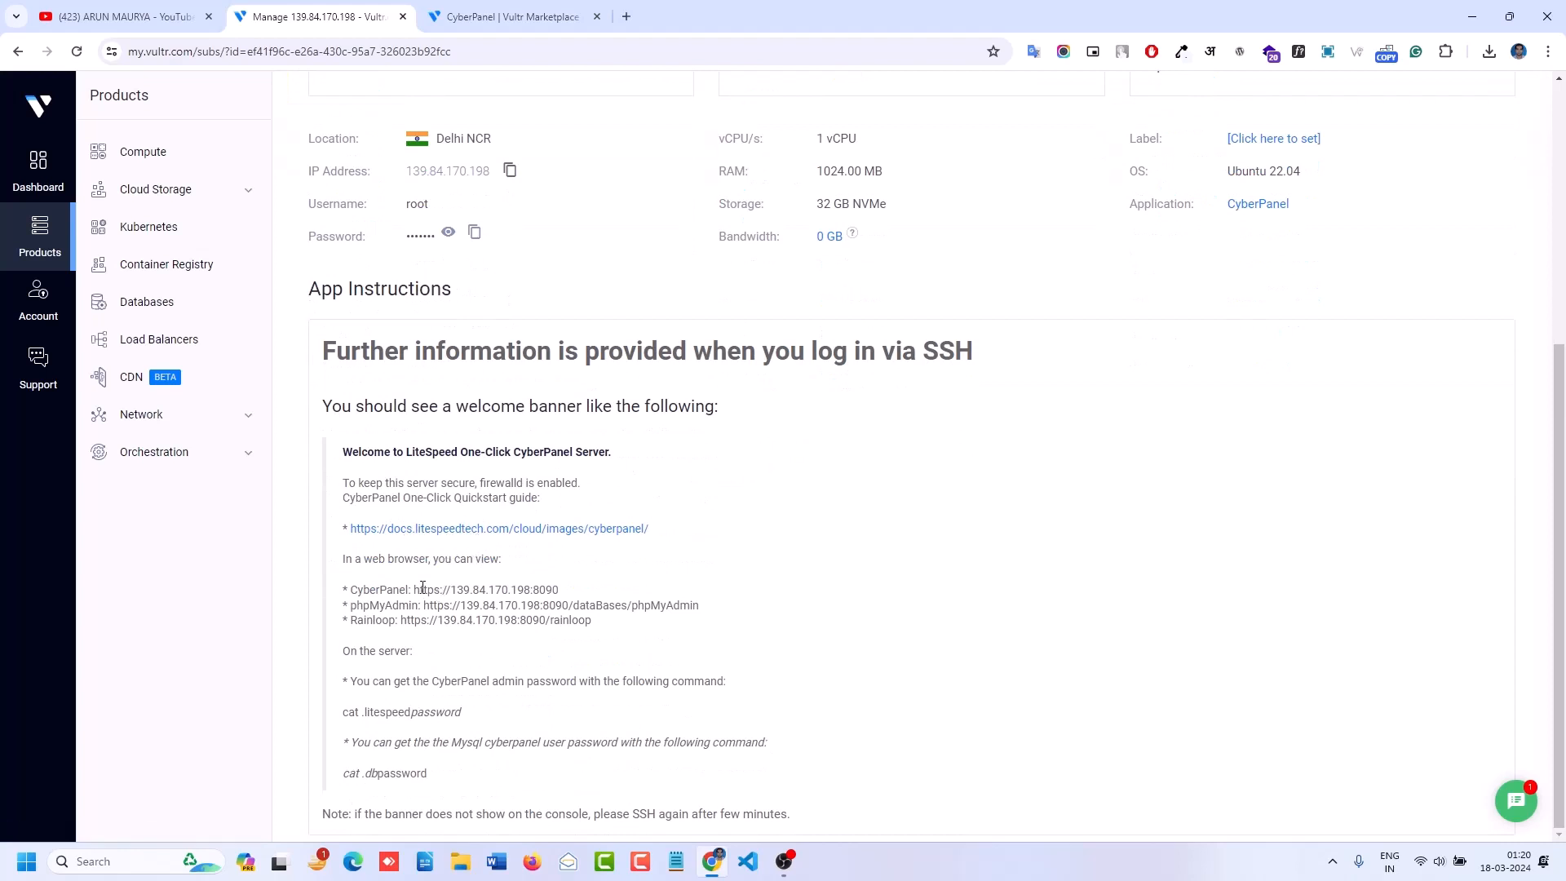
# Step: Review the App Instructions: IP 139.84.170.198, port 8090, phpMyAdmin path, and cat .litespeedpassword command
pyautogui.scroll(4, 422, 588)
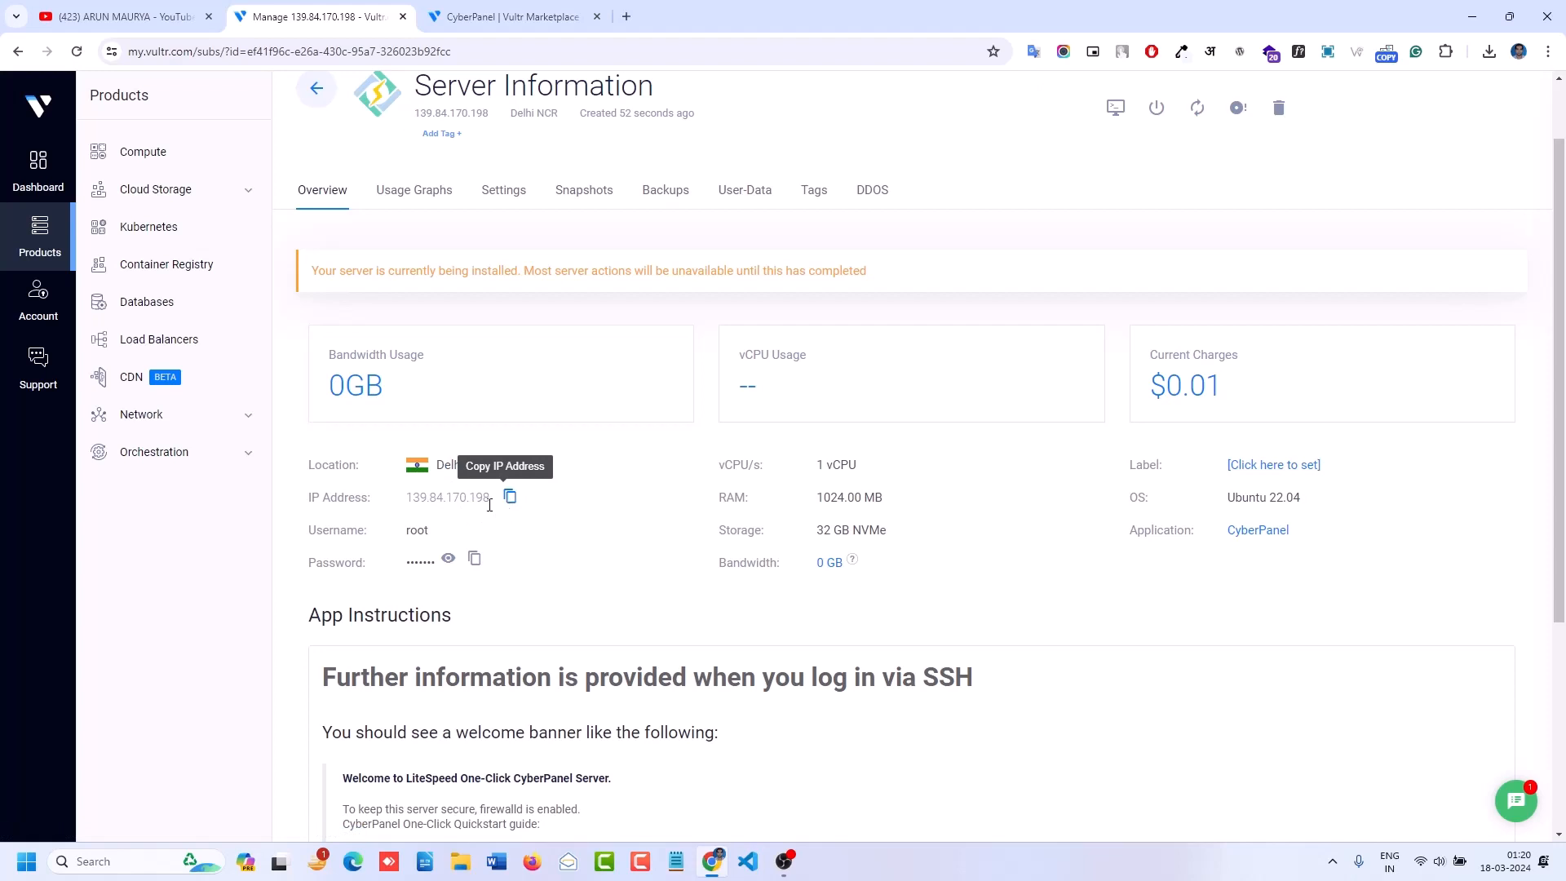
pyautogui.moveTo(406, 498); pyautogui.dragTo(487, 496)
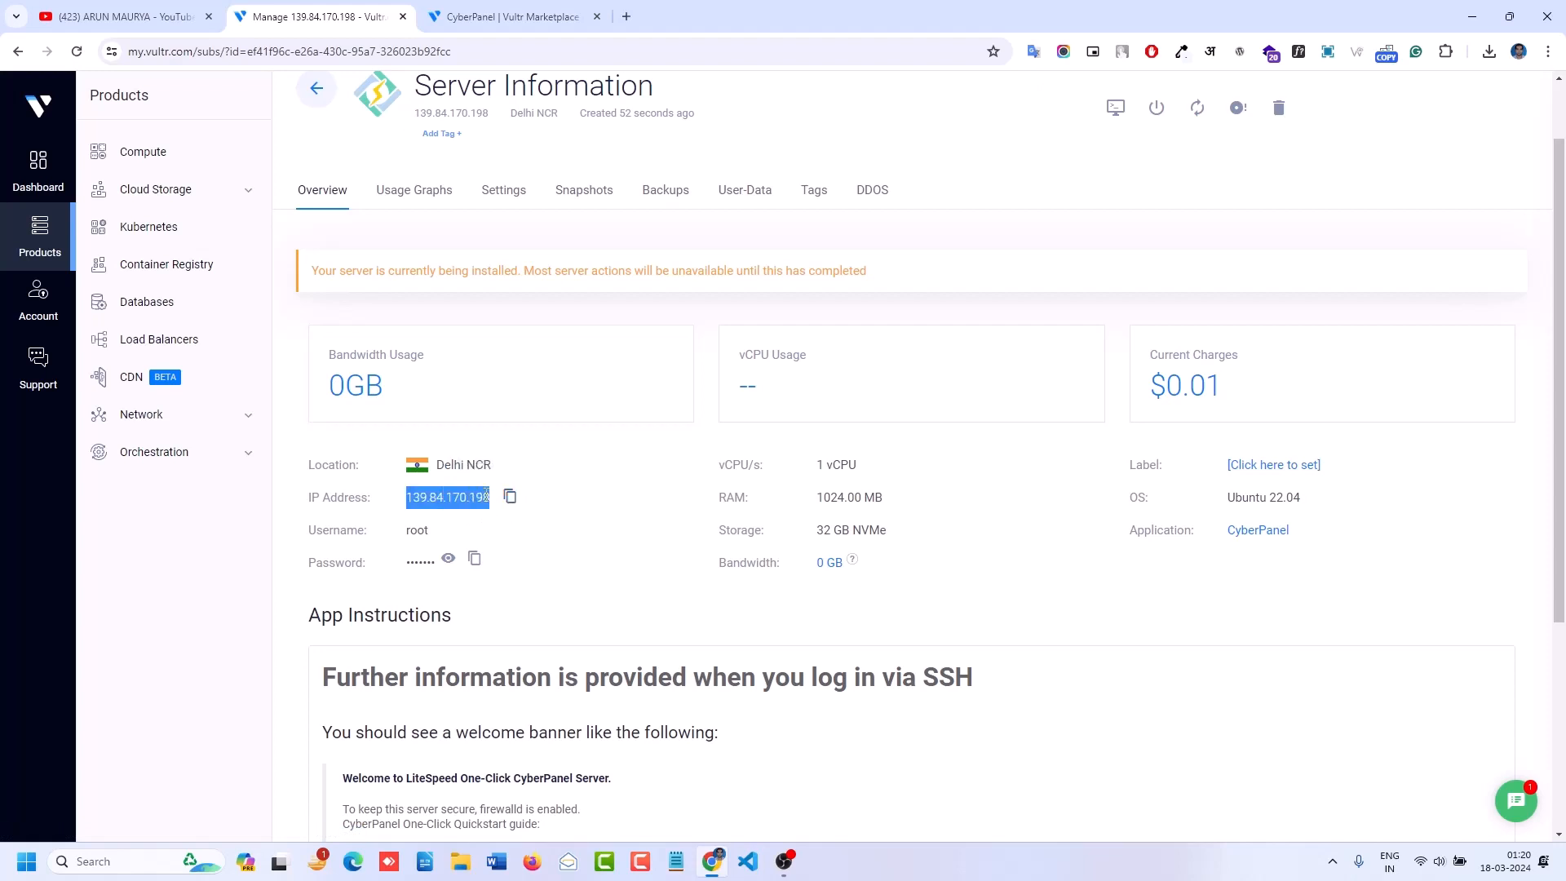
pyautogui.scroll(-4, 544, 447)
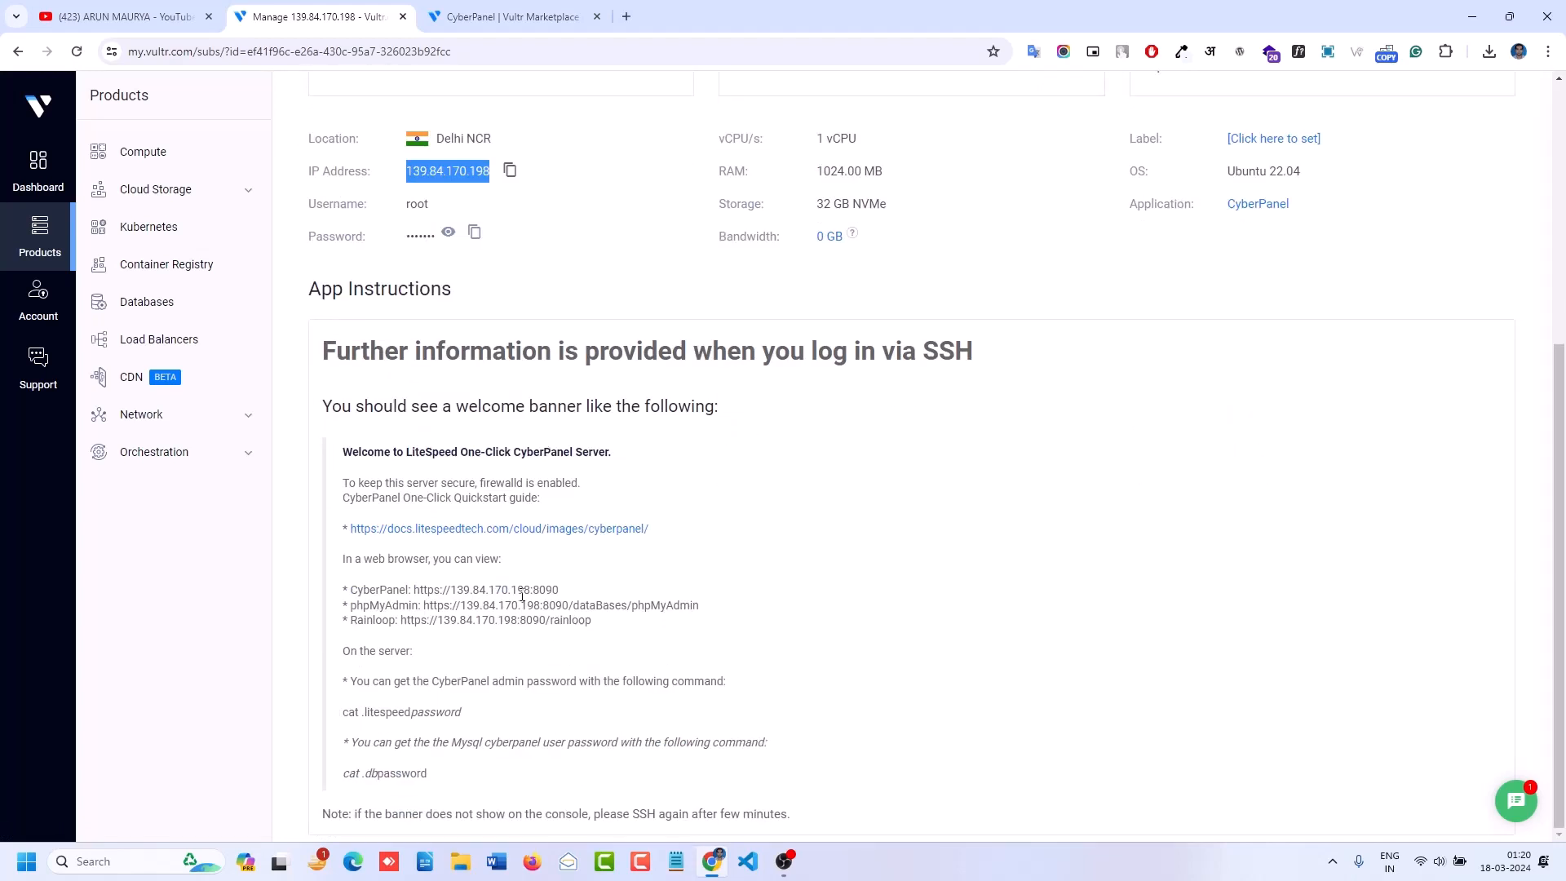
pyautogui.moveTo(532, 590); pyautogui.dragTo(567, 595)
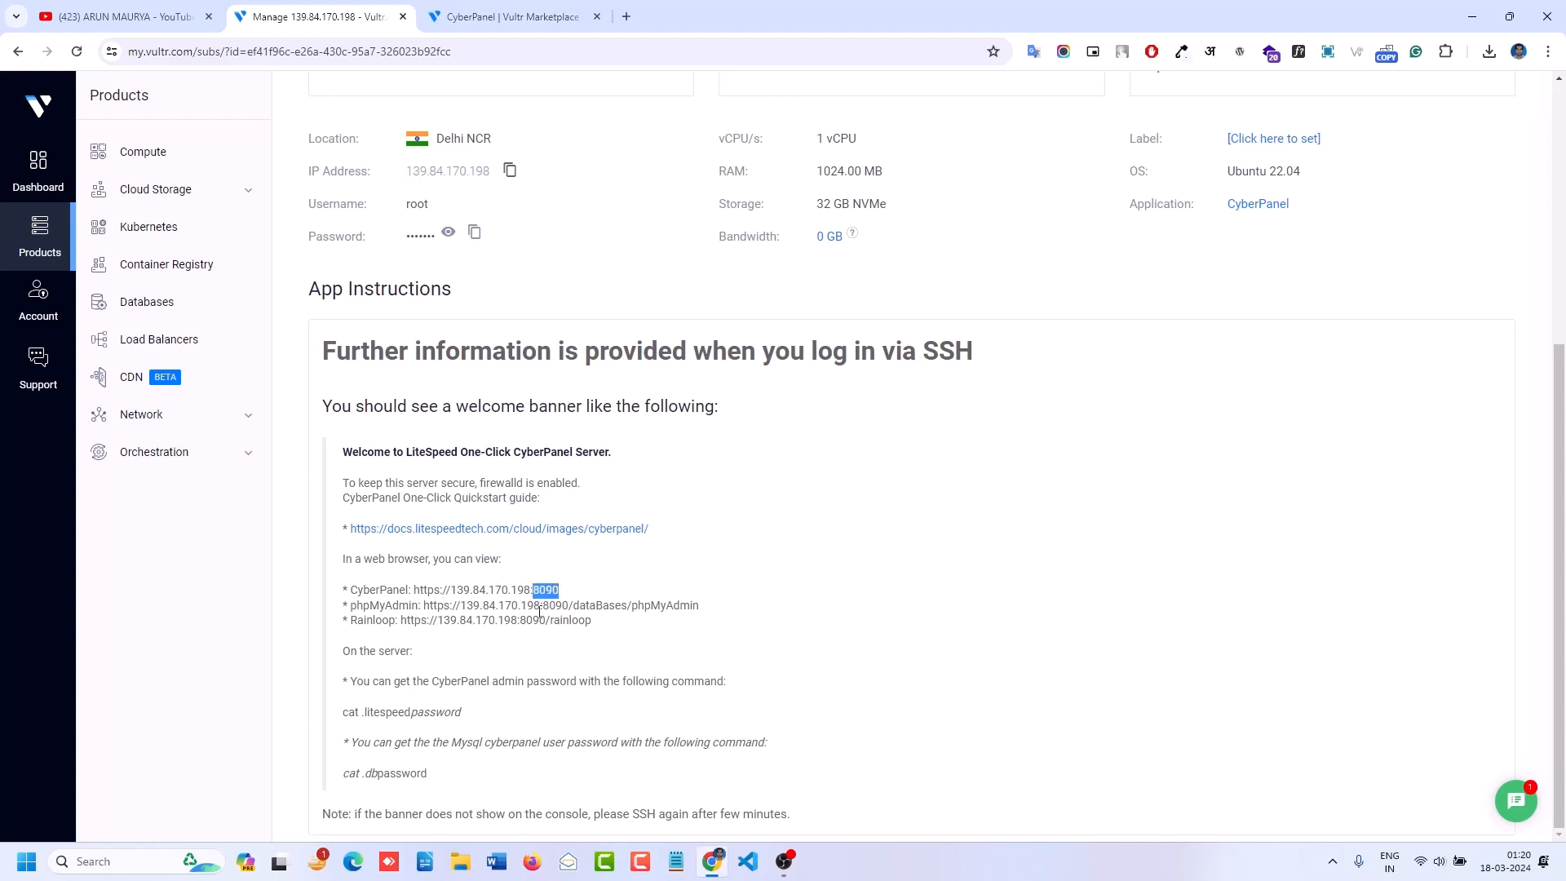
pyautogui.moveTo(572, 605); pyautogui.dragTo(706, 613)
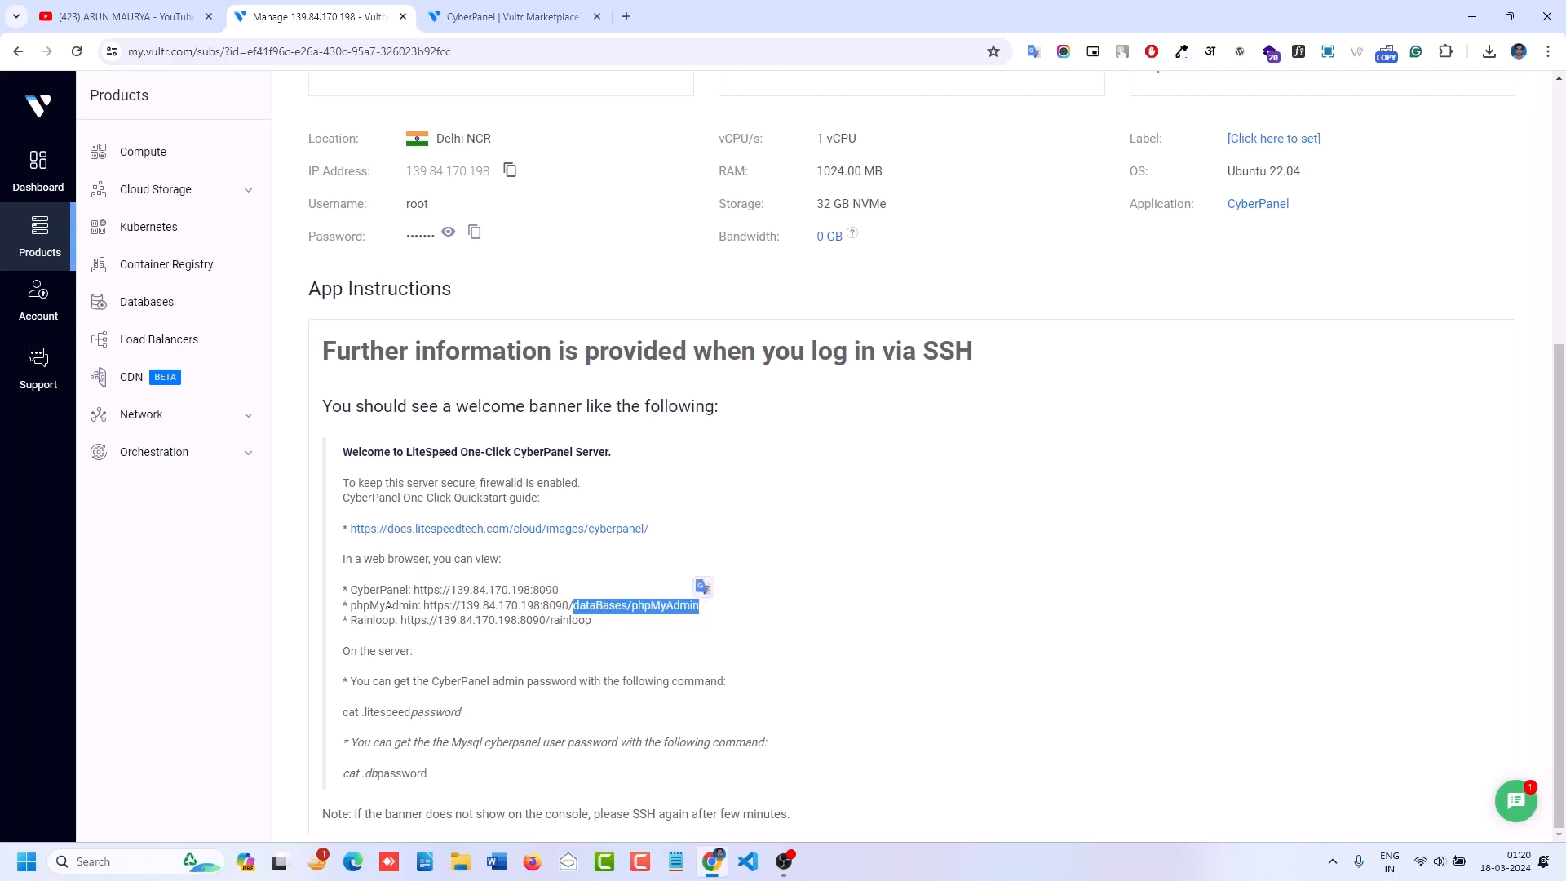
pyautogui.moveTo(473, 604); pyautogui.dragTo(546, 600)
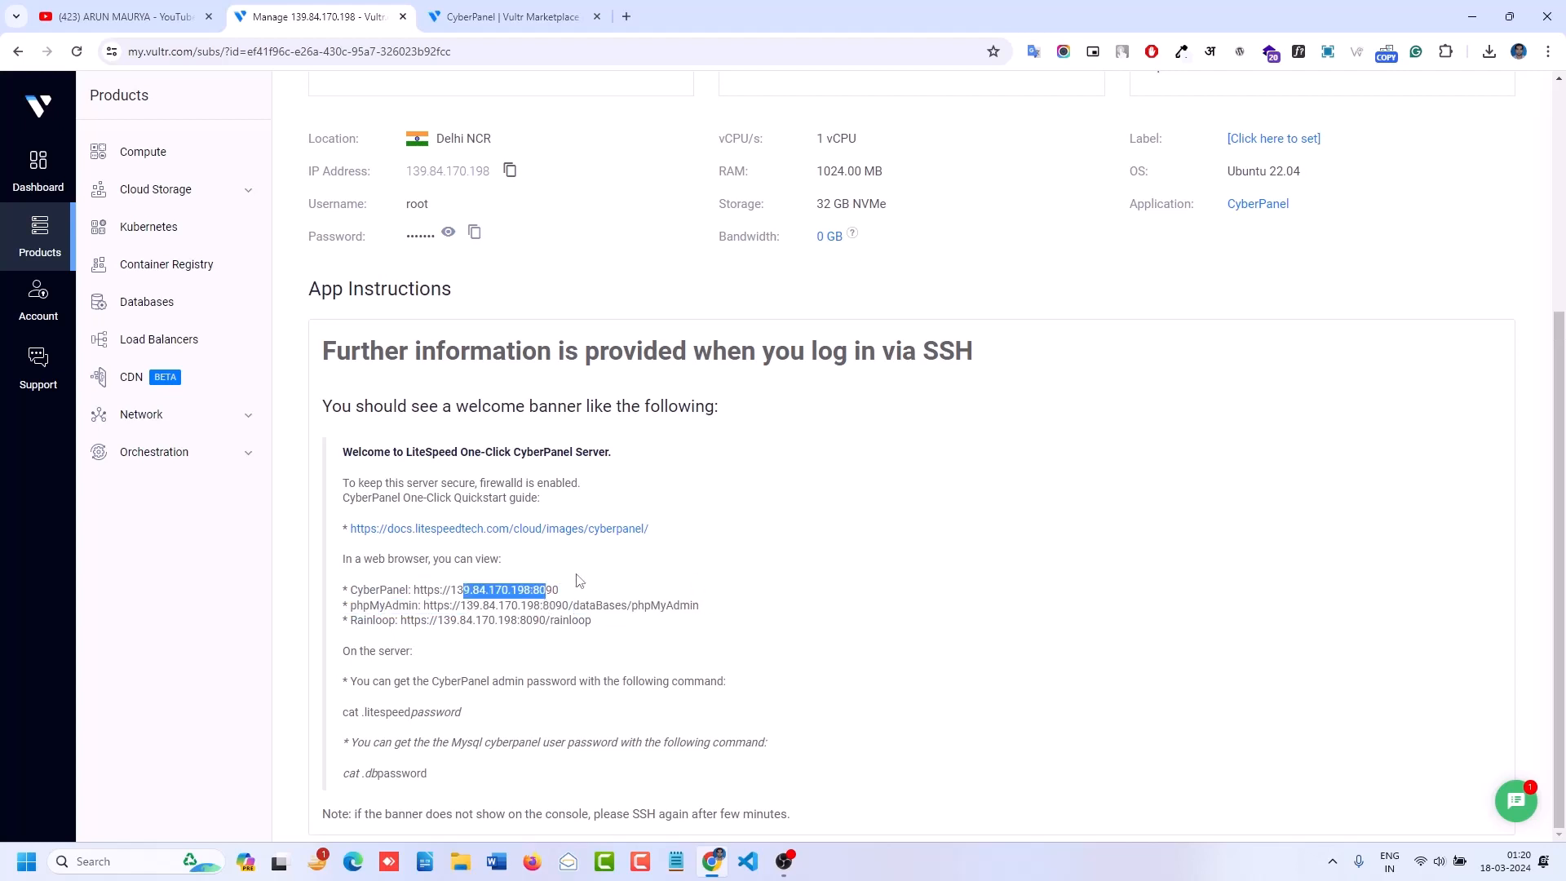
pyautogui.click(341, 715)
pyautogui.moveTo(342, 717); pyautogui.dragTo(482, 718)
# Step: Copy the server IP address 139.84.170.198 to the clipboard
pyautogui.scroll(1, 500, 594)
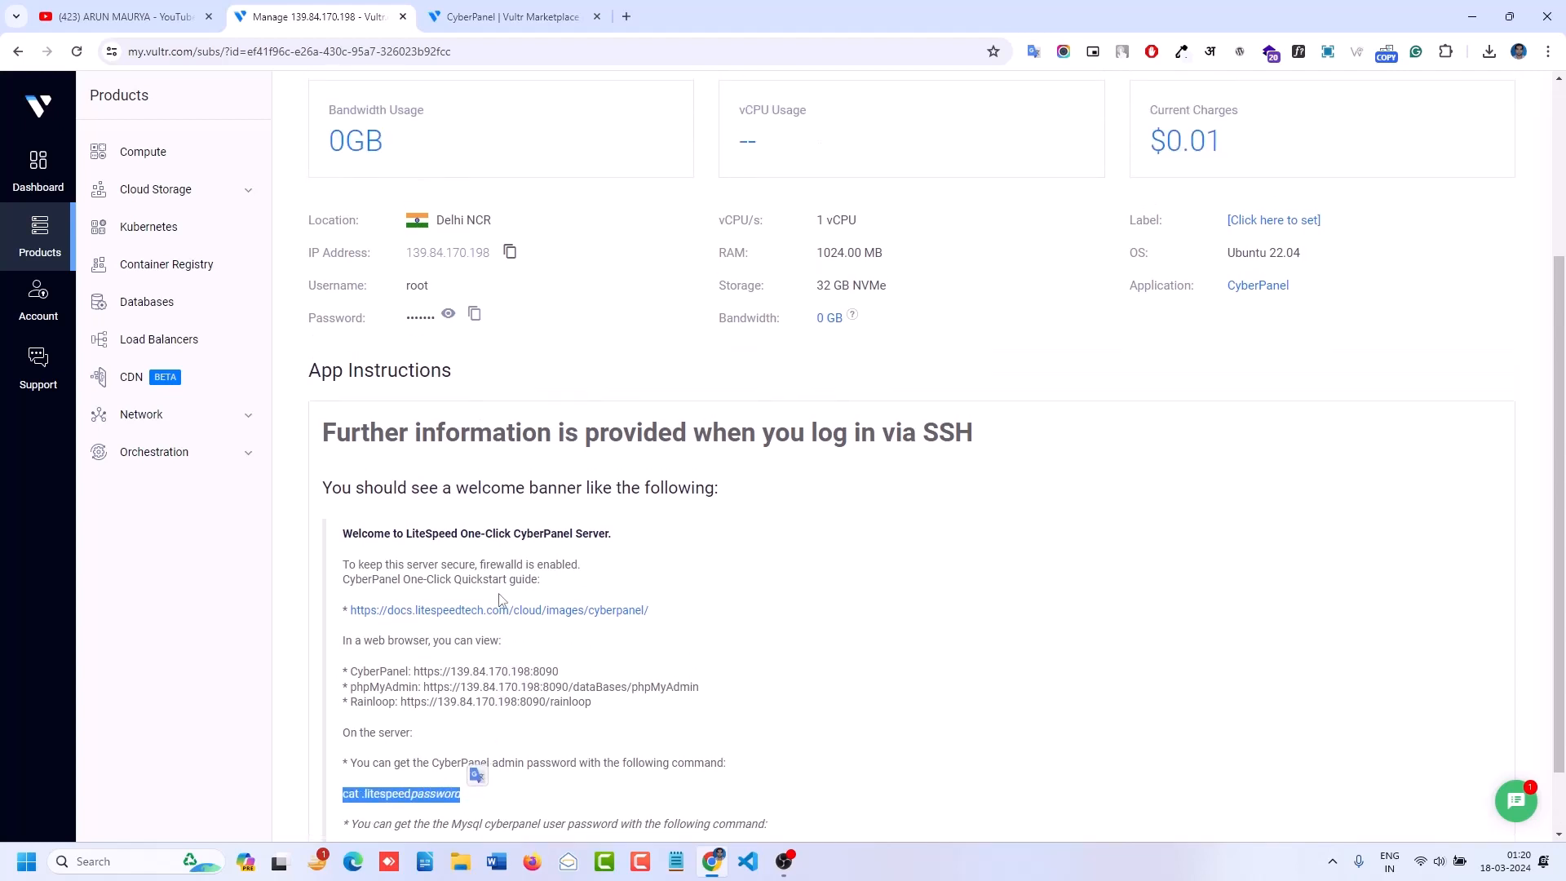
pyautogui.scroll(3, 500, 600)
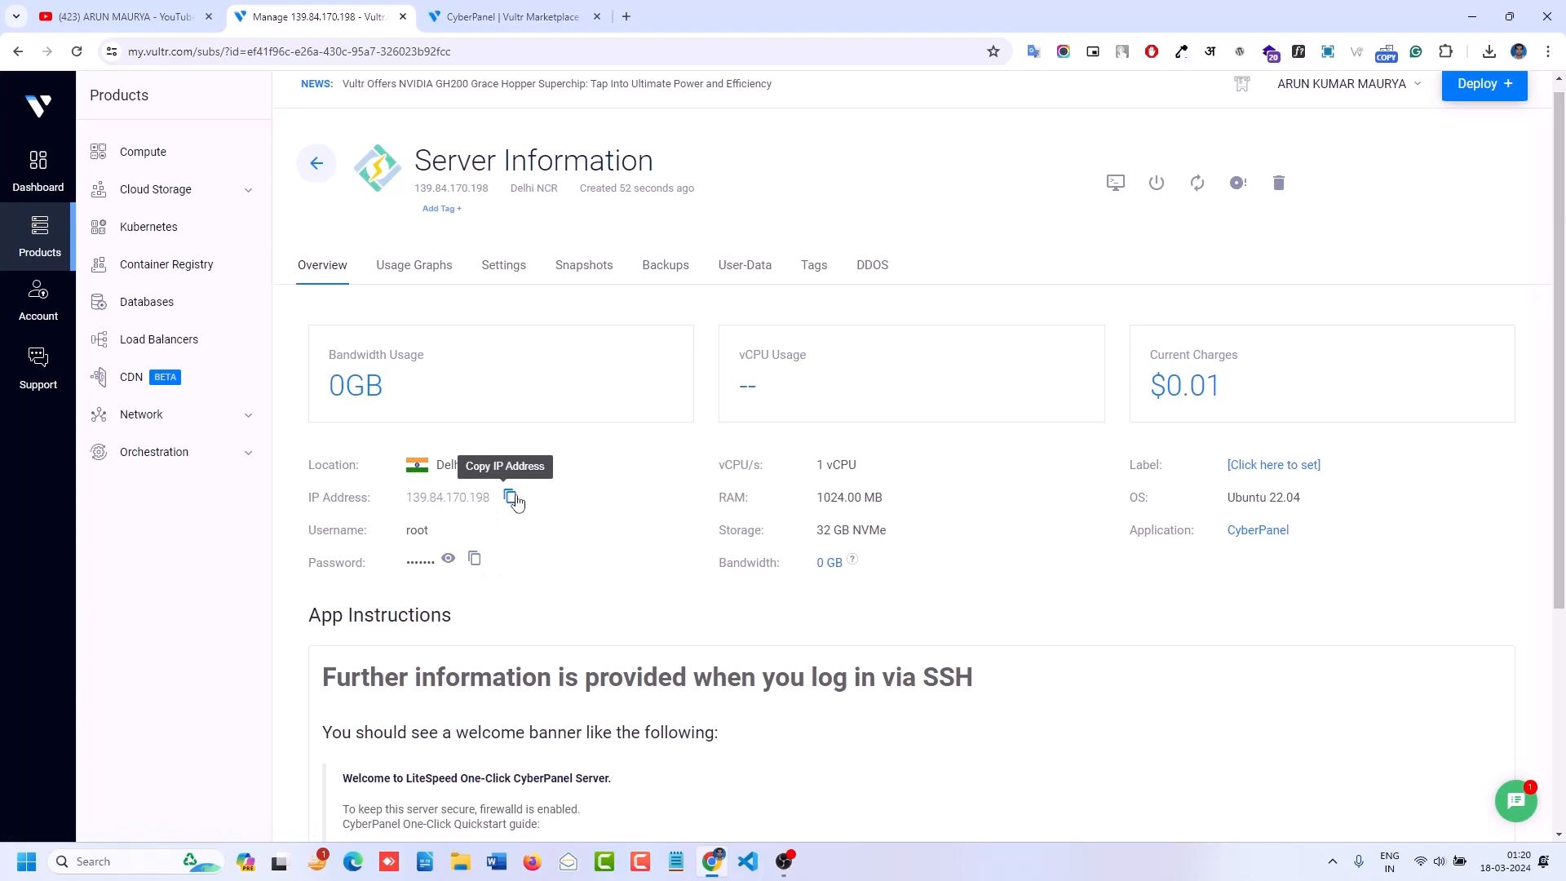
pyautogui.scroll(-1, 510, 477)
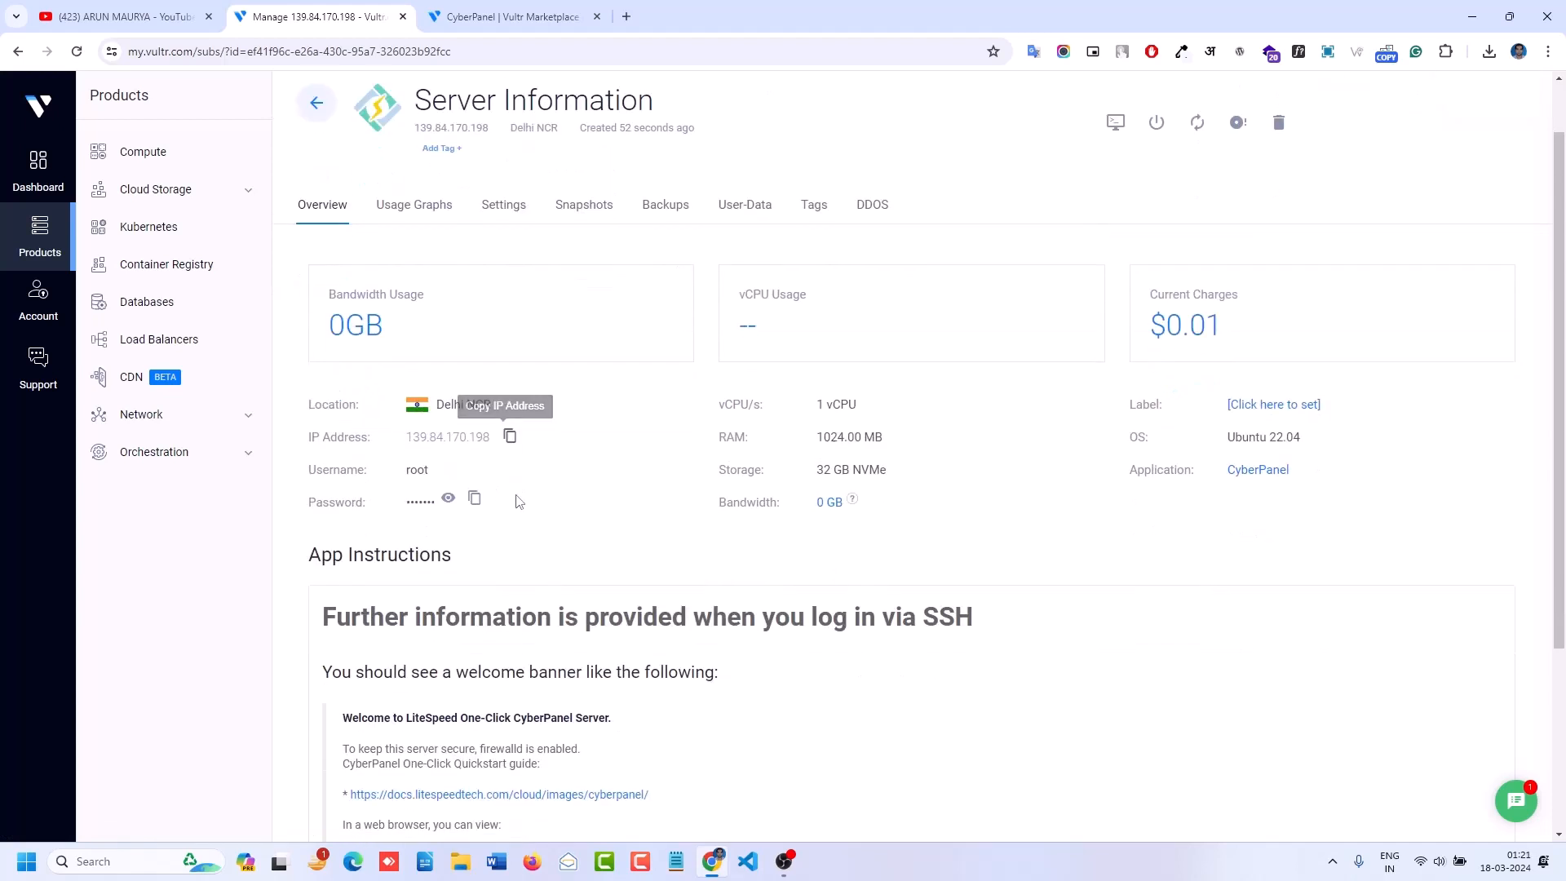
pyautogui.click(510, 426)
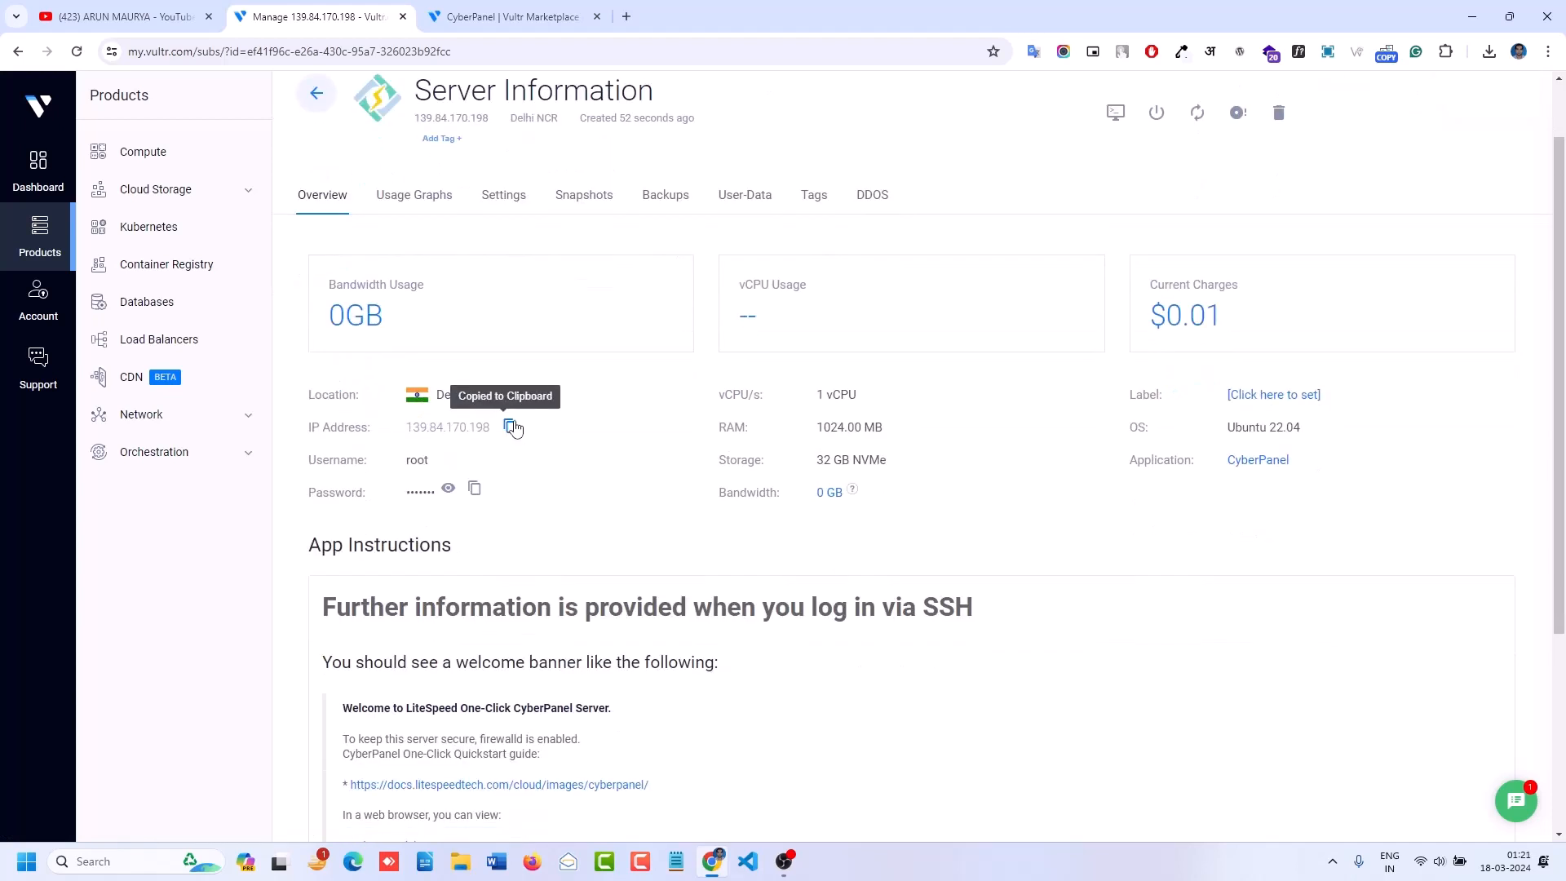
# Step: Launch PuTTY from Windows search
pyautogui.click(131, 862)
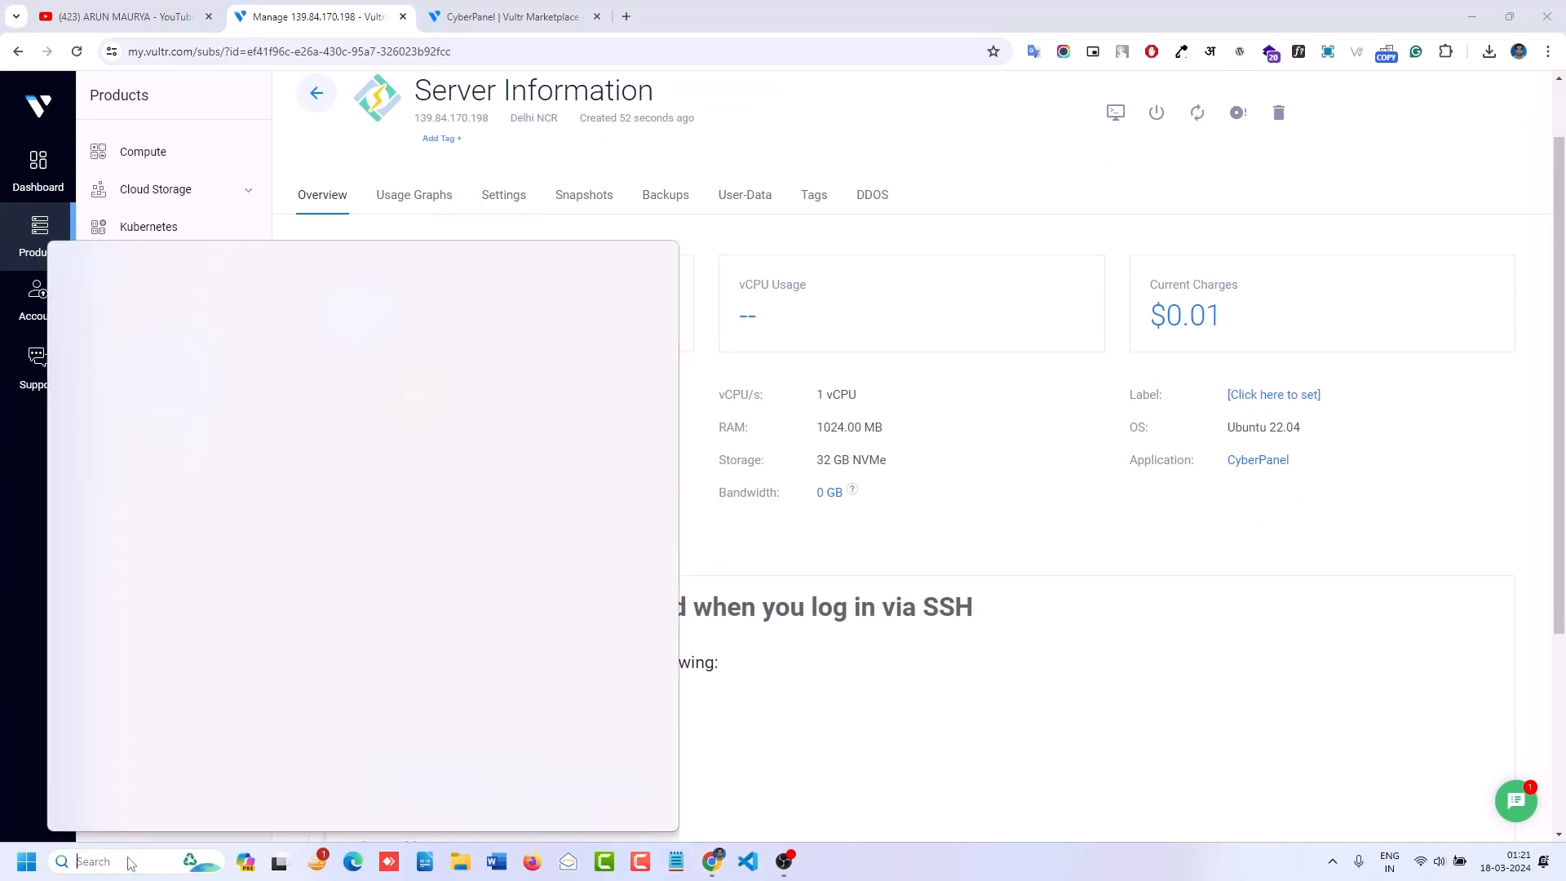
pyautogui.write('puty')
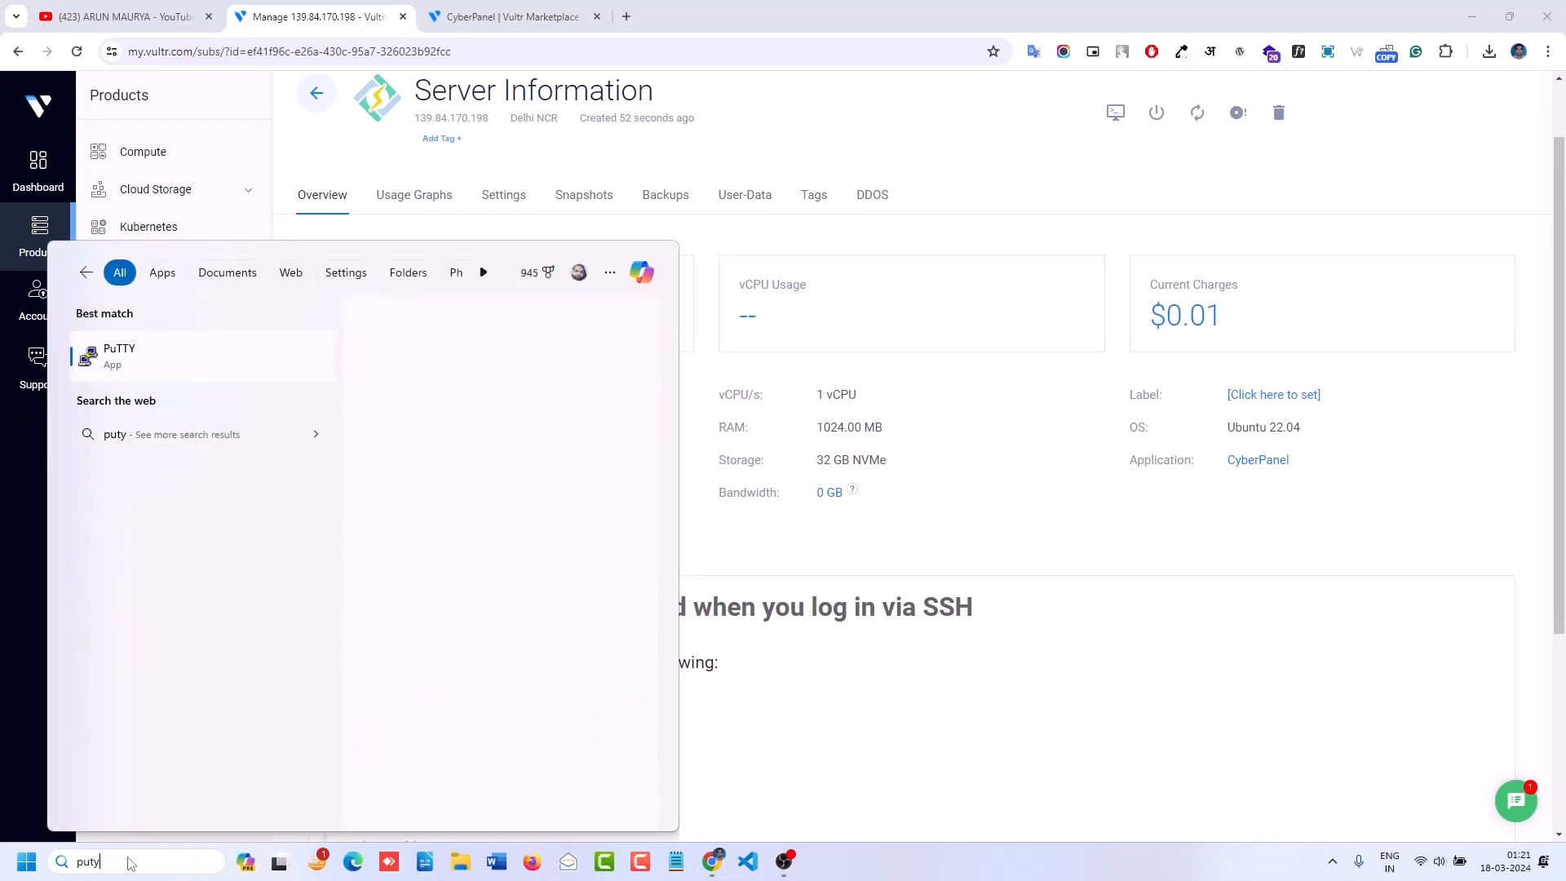
pyautogui.press('Return')
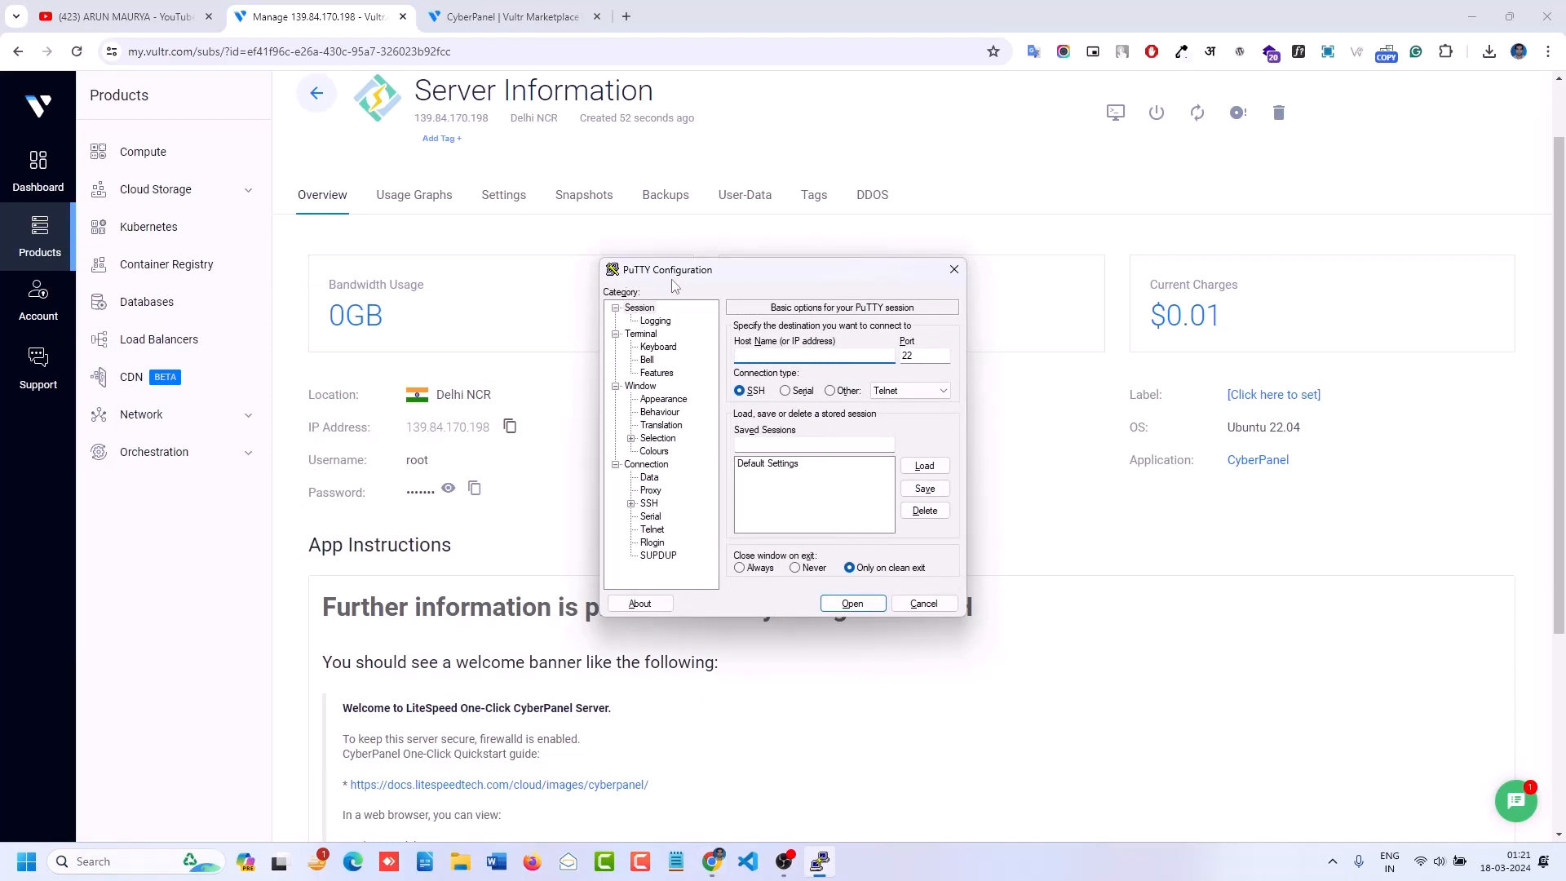
# Step: Connect over SSH to 139.84.170.198 and accept the server's host key
pyautogui.rightClick(769, 355)
pyautogui.click(687, 425)
pyautogui.click(848, 608)
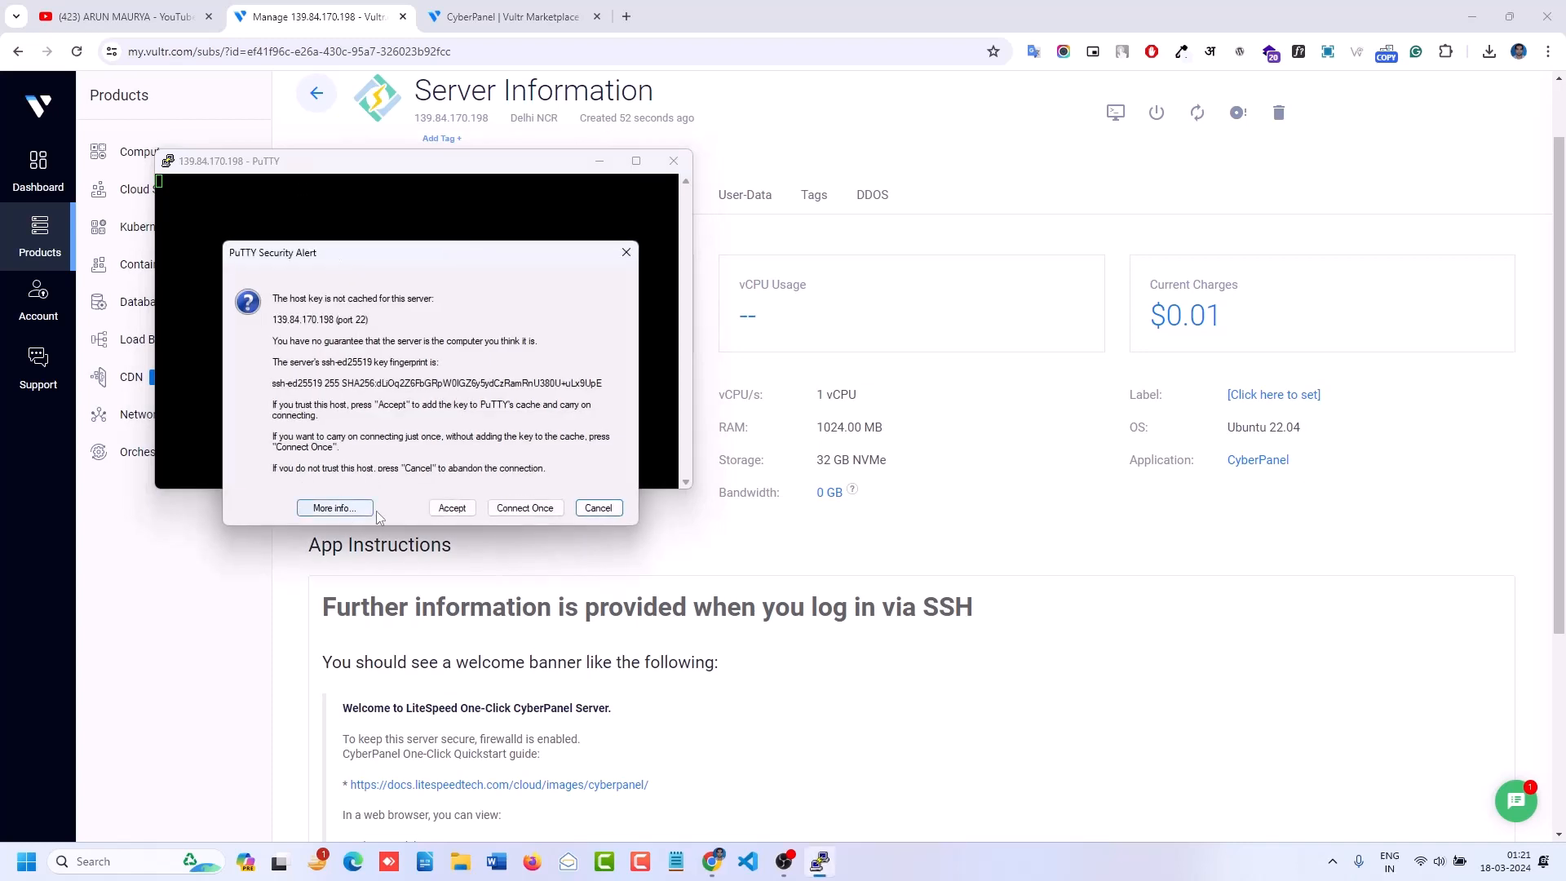
pyautogui.click(452, 507)
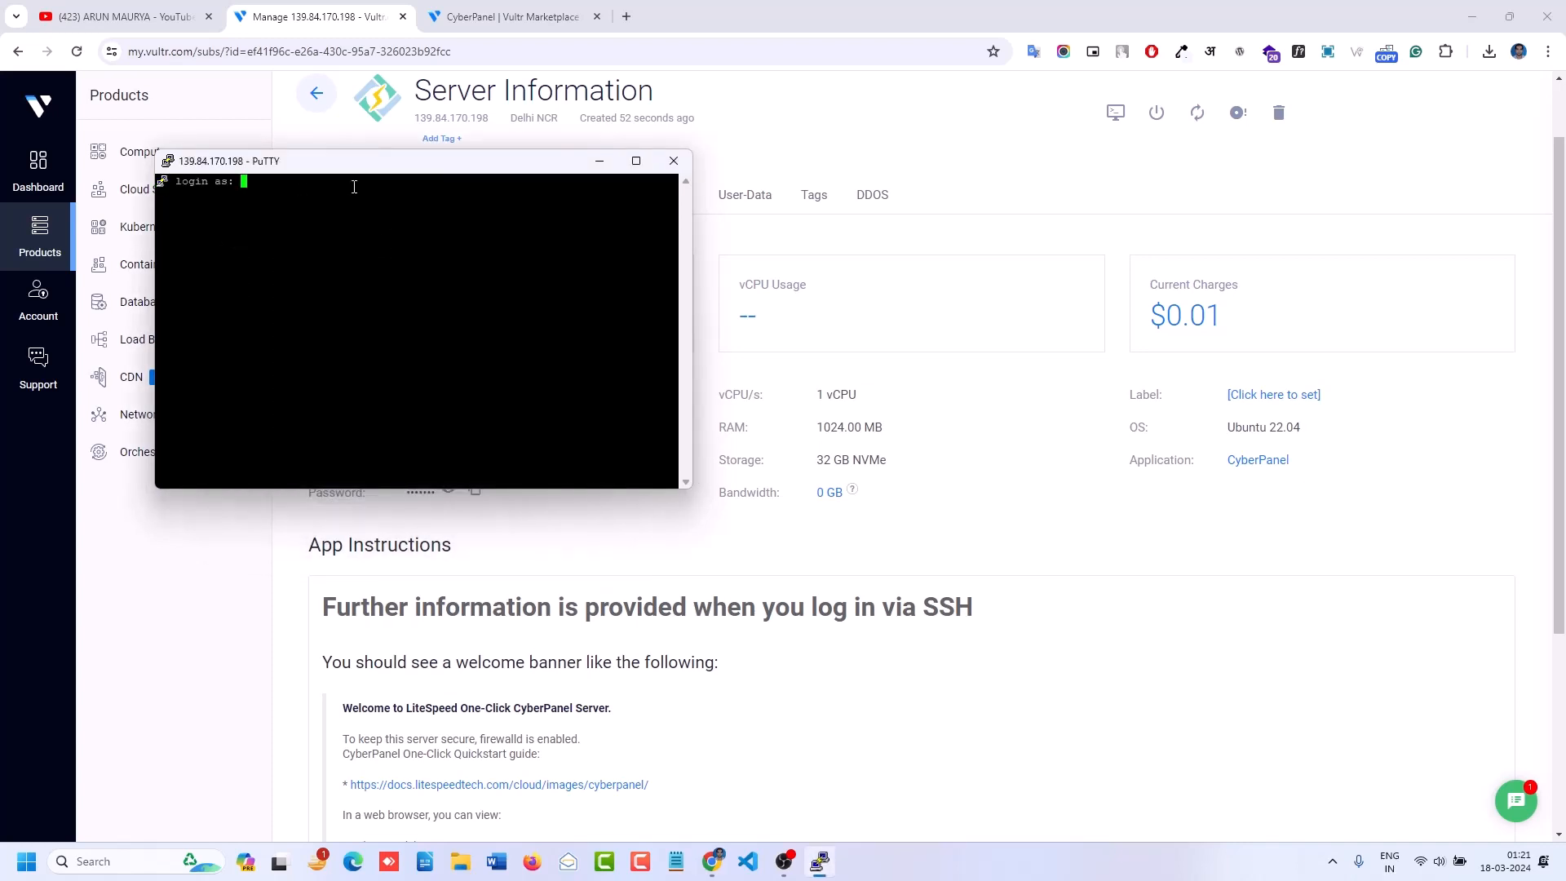
# Step: Log in as root using the root password copied from the Vultr server page
pyautogui.write('root')
pyautogui.press('Return')
pyautogui.click(281, 10)
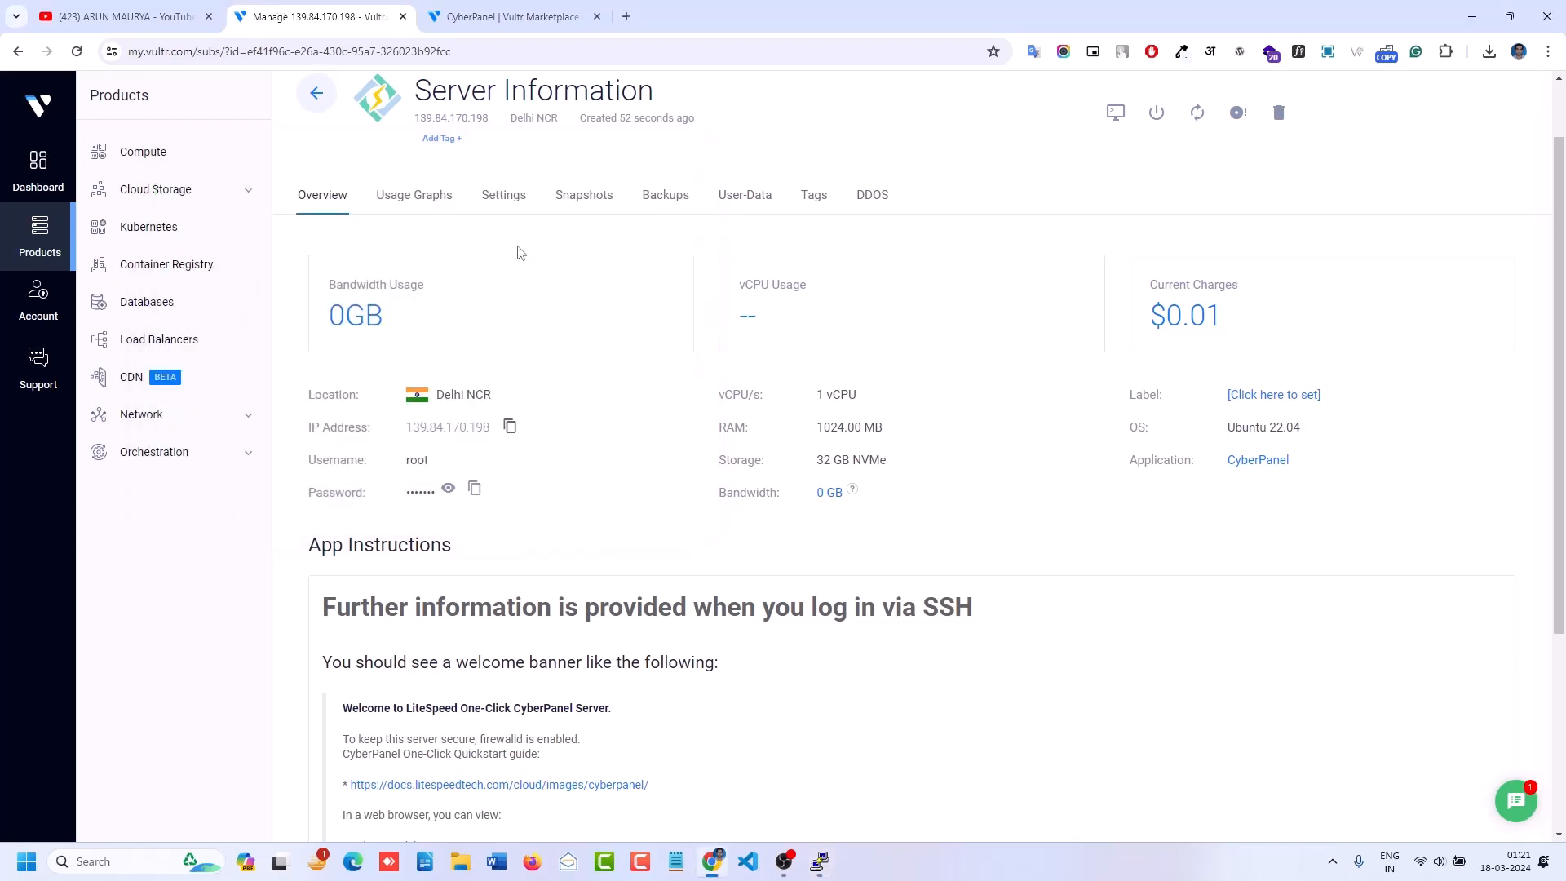
pyautogui.click(475, 489)
pyautogui.click(819, 861)
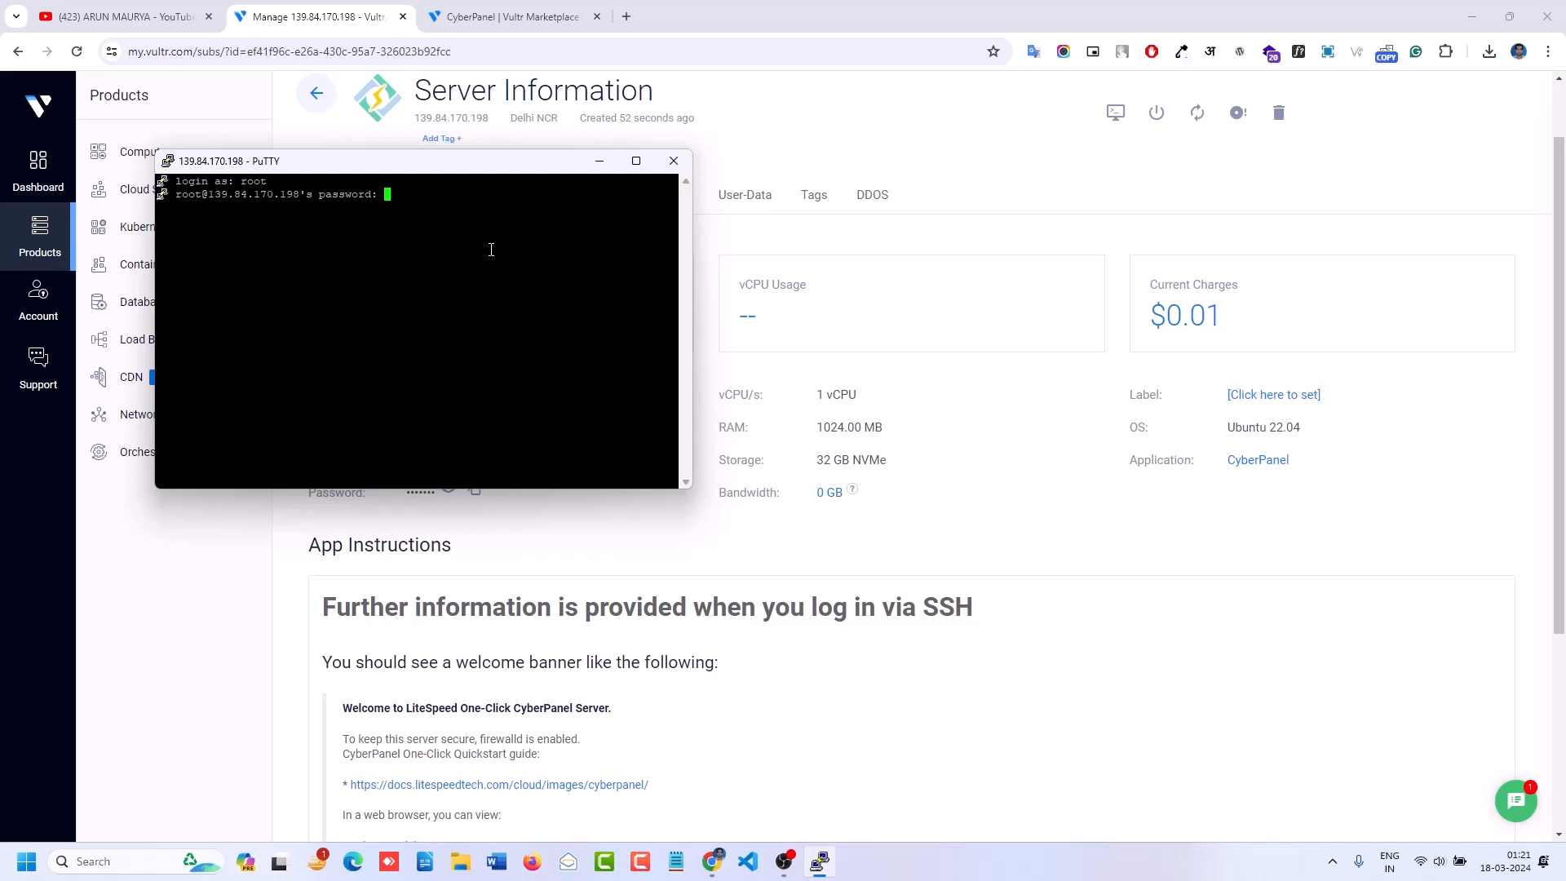
pyautogui.press('Return')
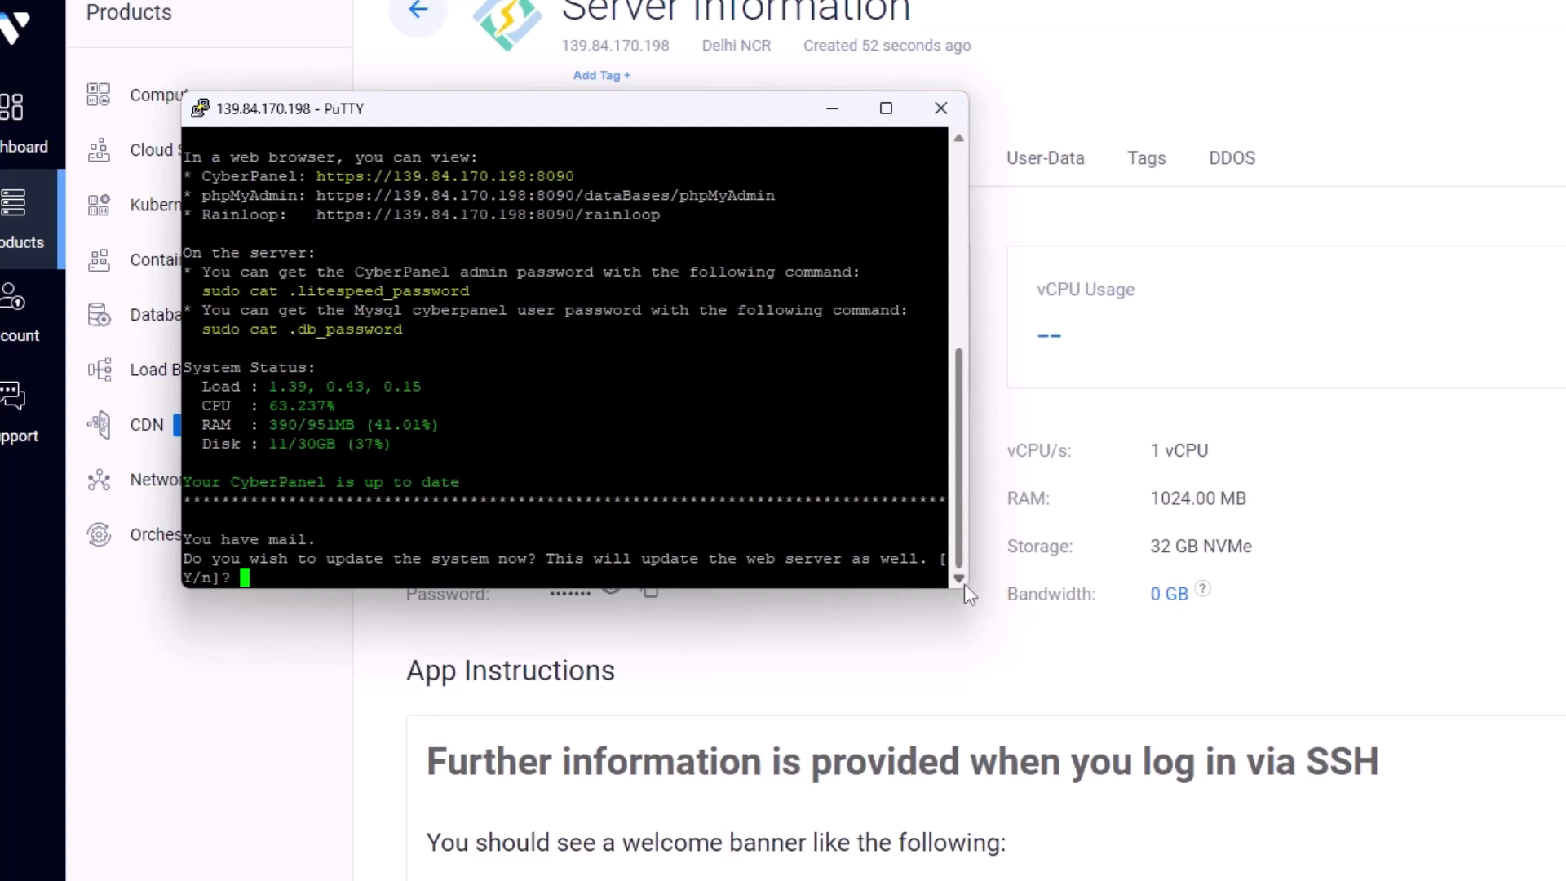
# Step: Make the PuTTY window taller and wider, then answer y to run the system update
pyautogui.moveTo(954, 586); pyautogui.dragTo(1102, 693)
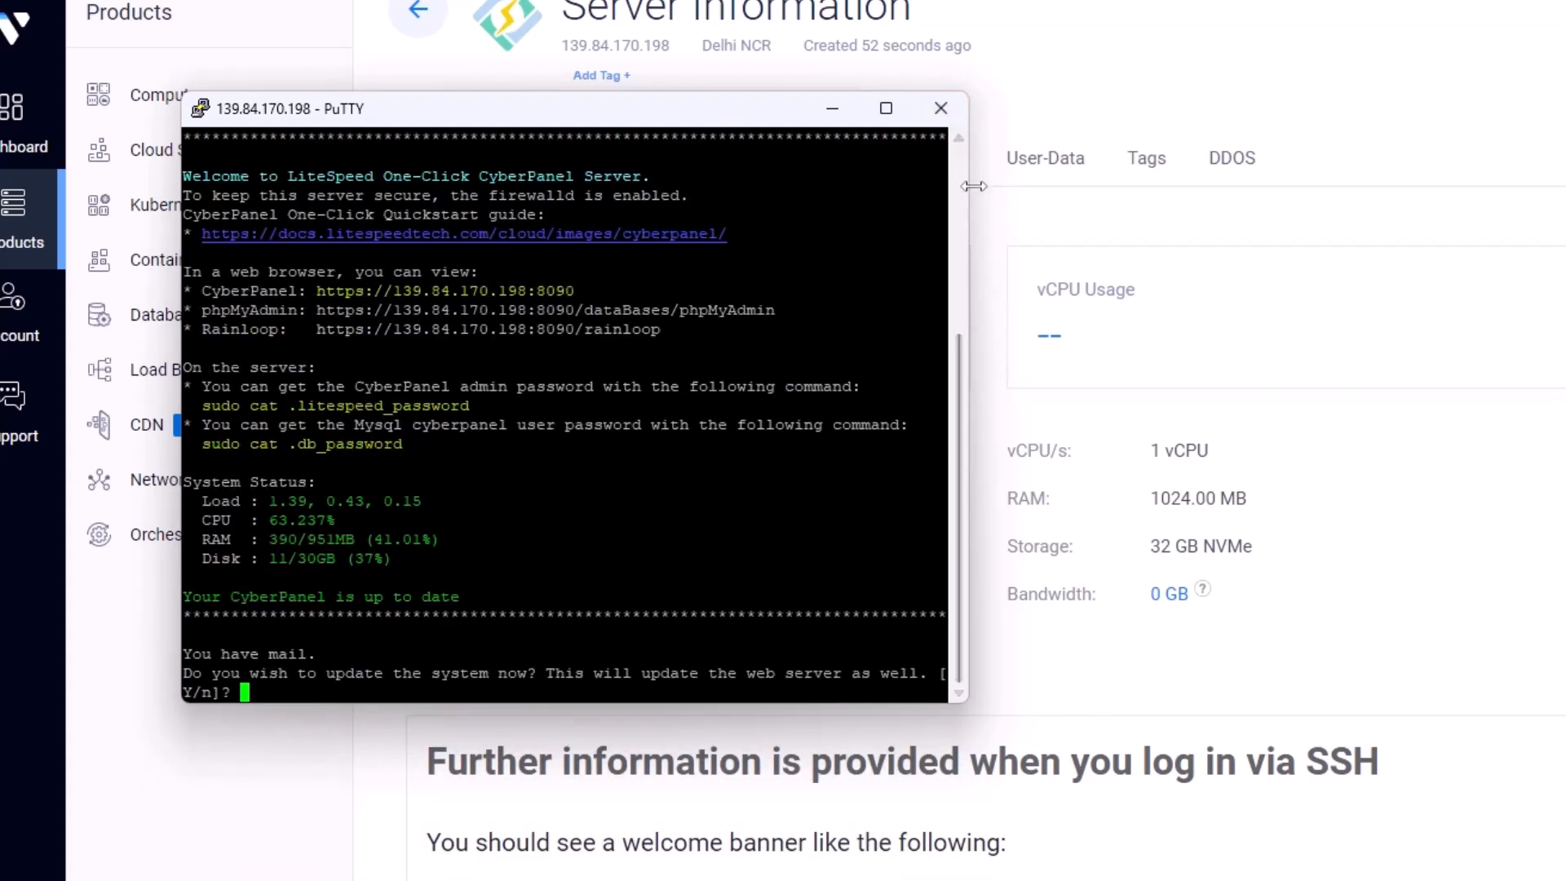
pyautogui.moveTo(969, 204); pyautogui.dragTo(1264, 242)
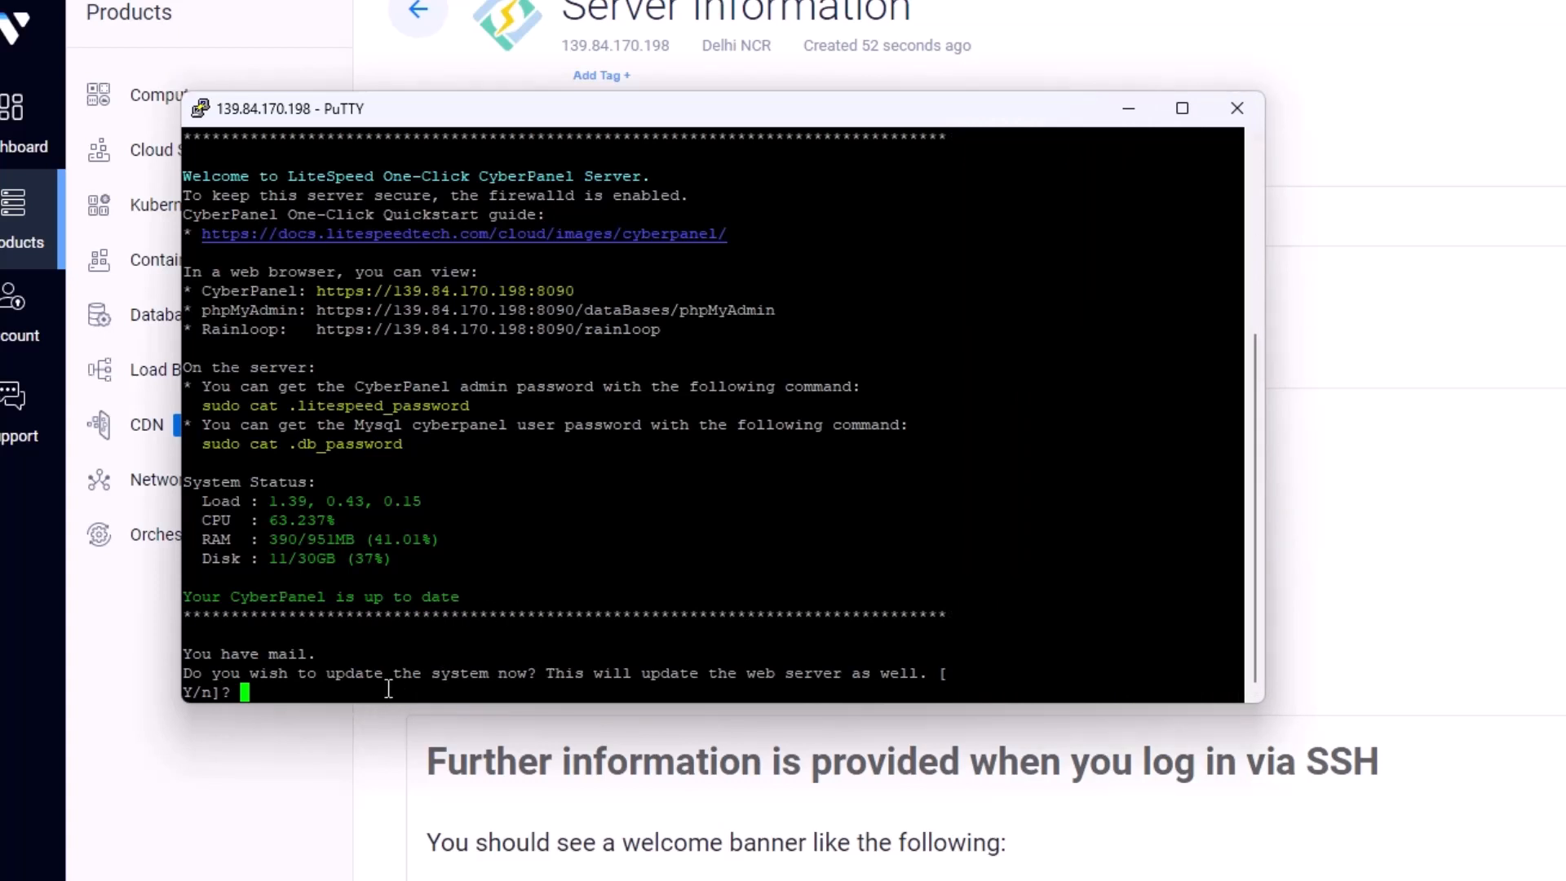
pyautogui.write('y')
pyautogui.press('Return')
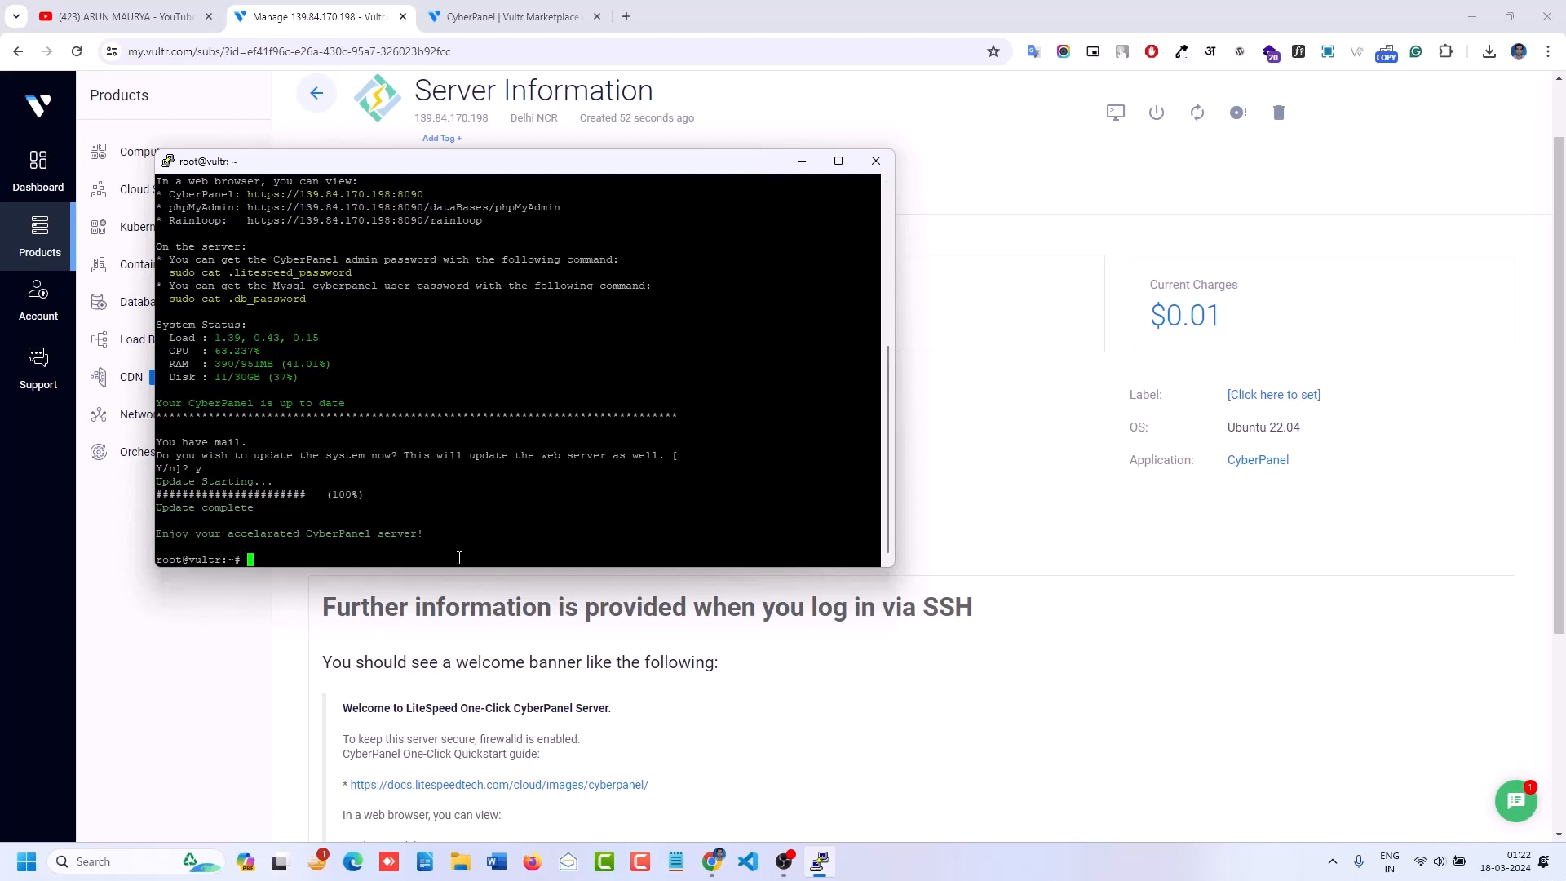
pyautogui.click(709, 732)
pyautogui.scroll(-4, 636, 656)
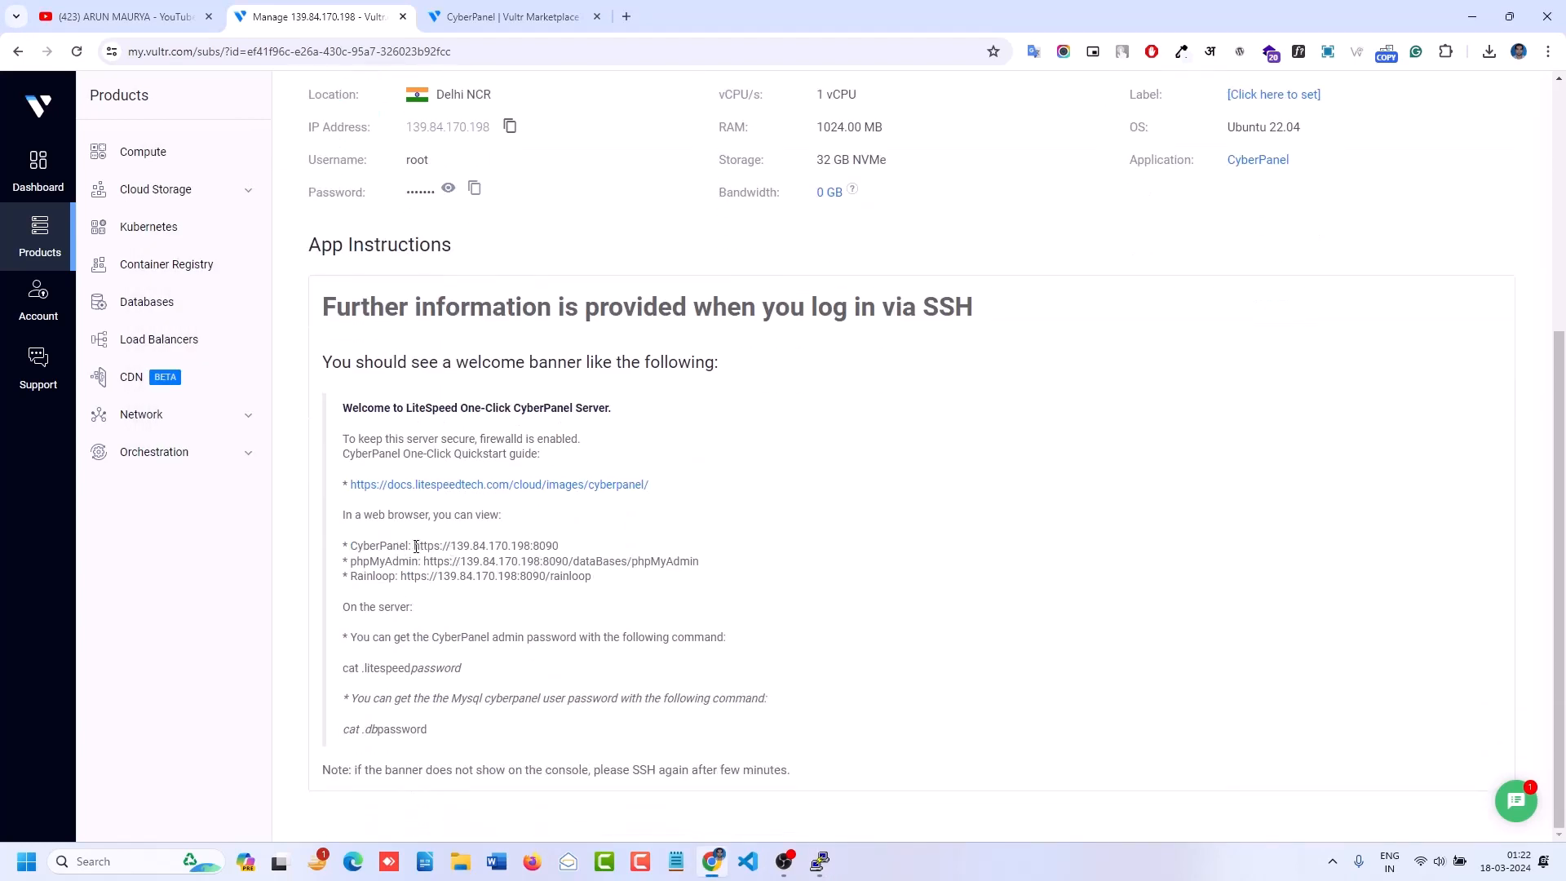
pyautogui.moveTo(416, 546); pyautogui.dragTo(559, 546)
pyautogui.rightClick(558, 545)
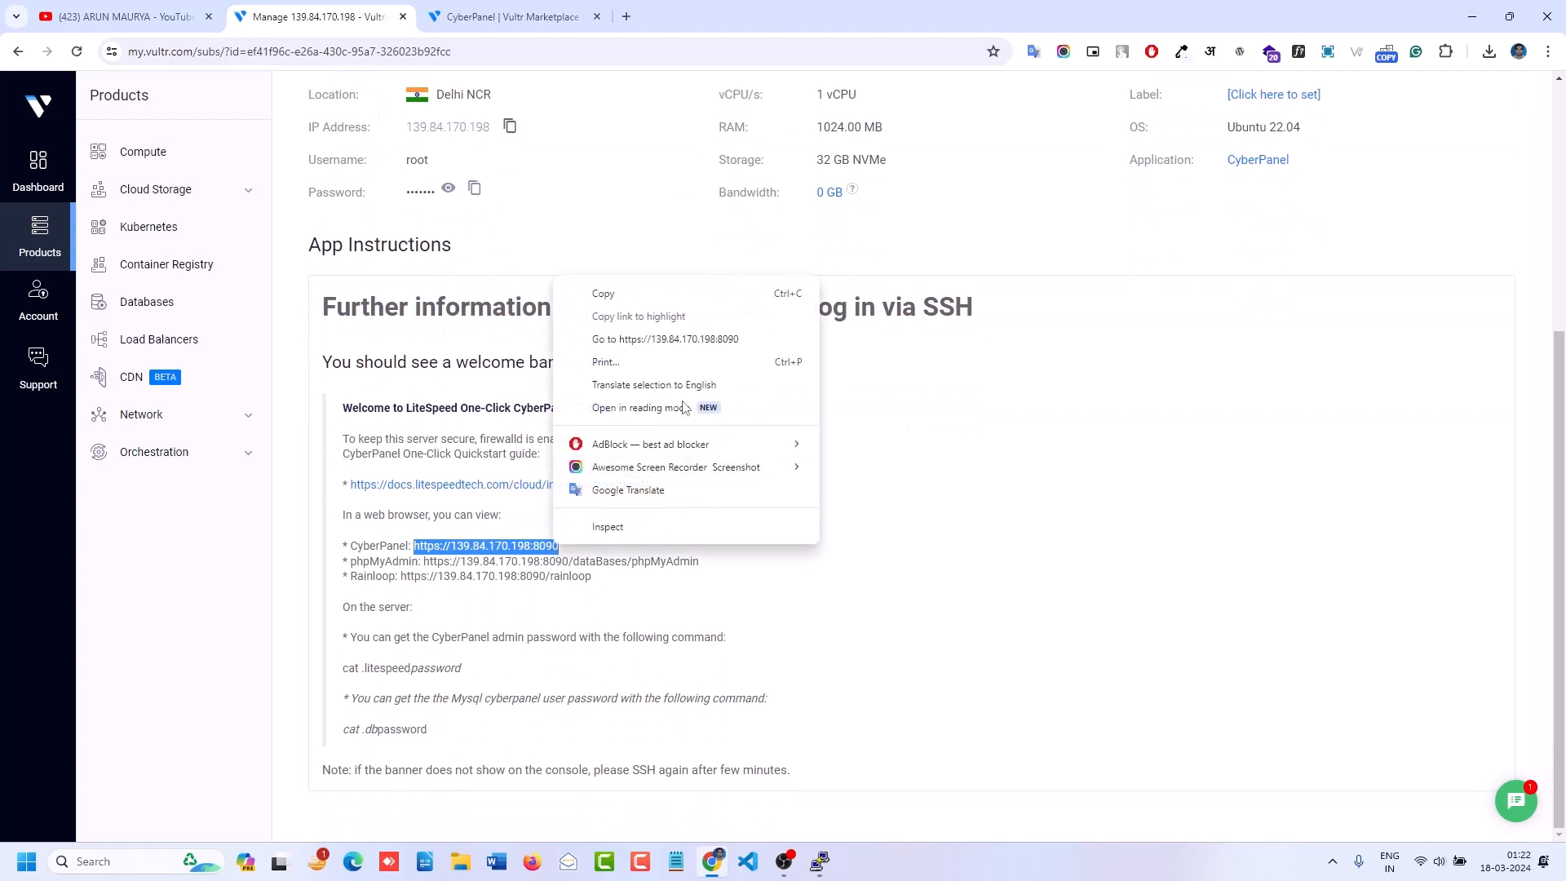
pyautogui.click(690, 339)
# Step: Copy the server IP, then proceed past the certificate warning to the CyberPanel site
pyautogui.click(333, 10)
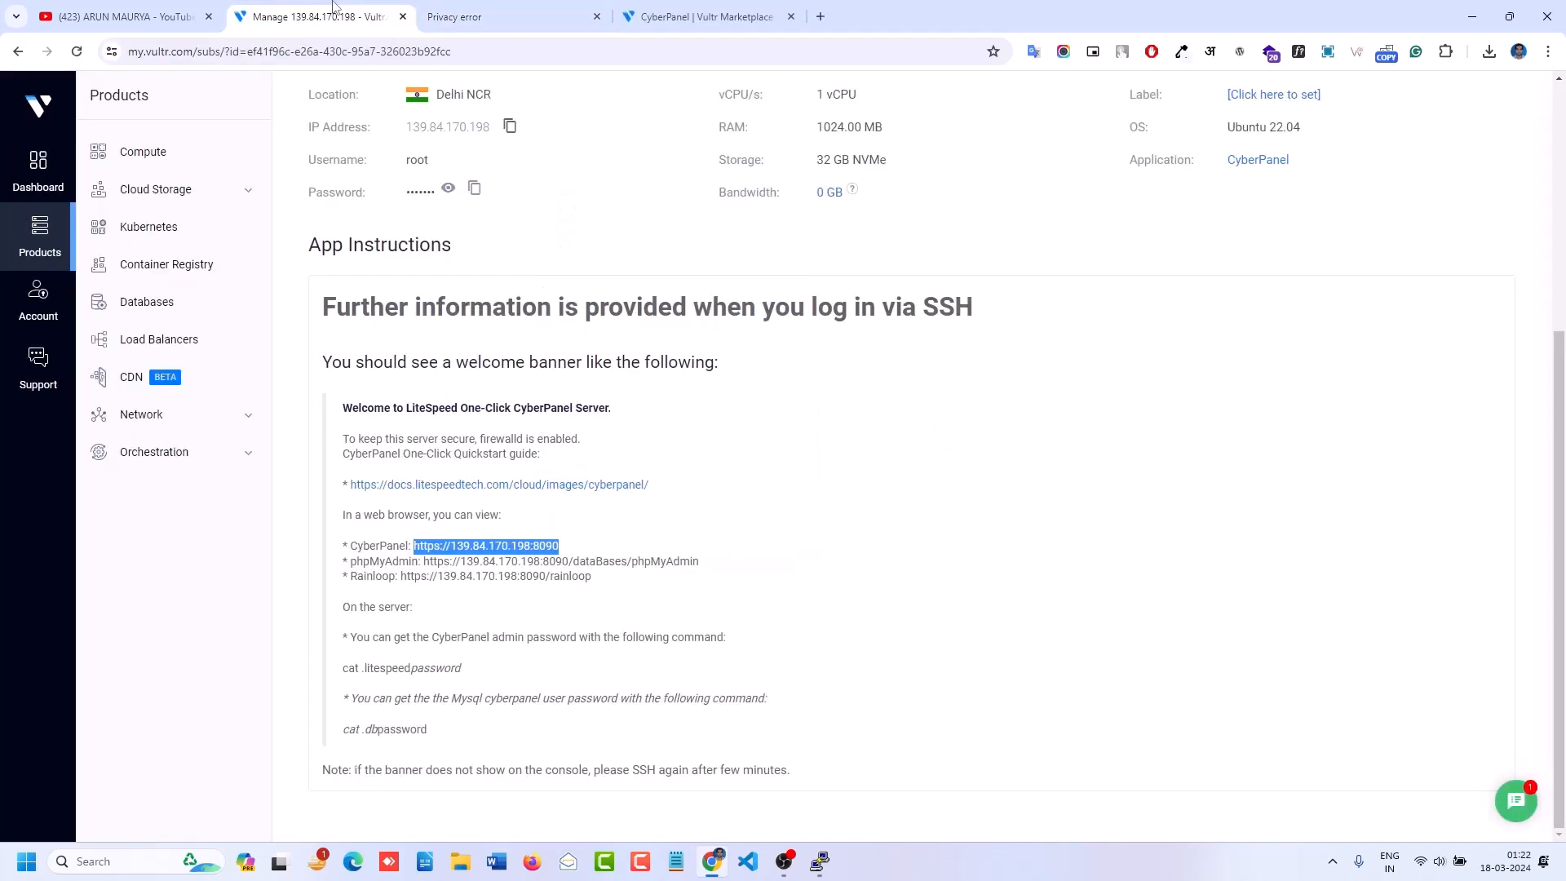
pyautogui.scroll(5, 511, 518)
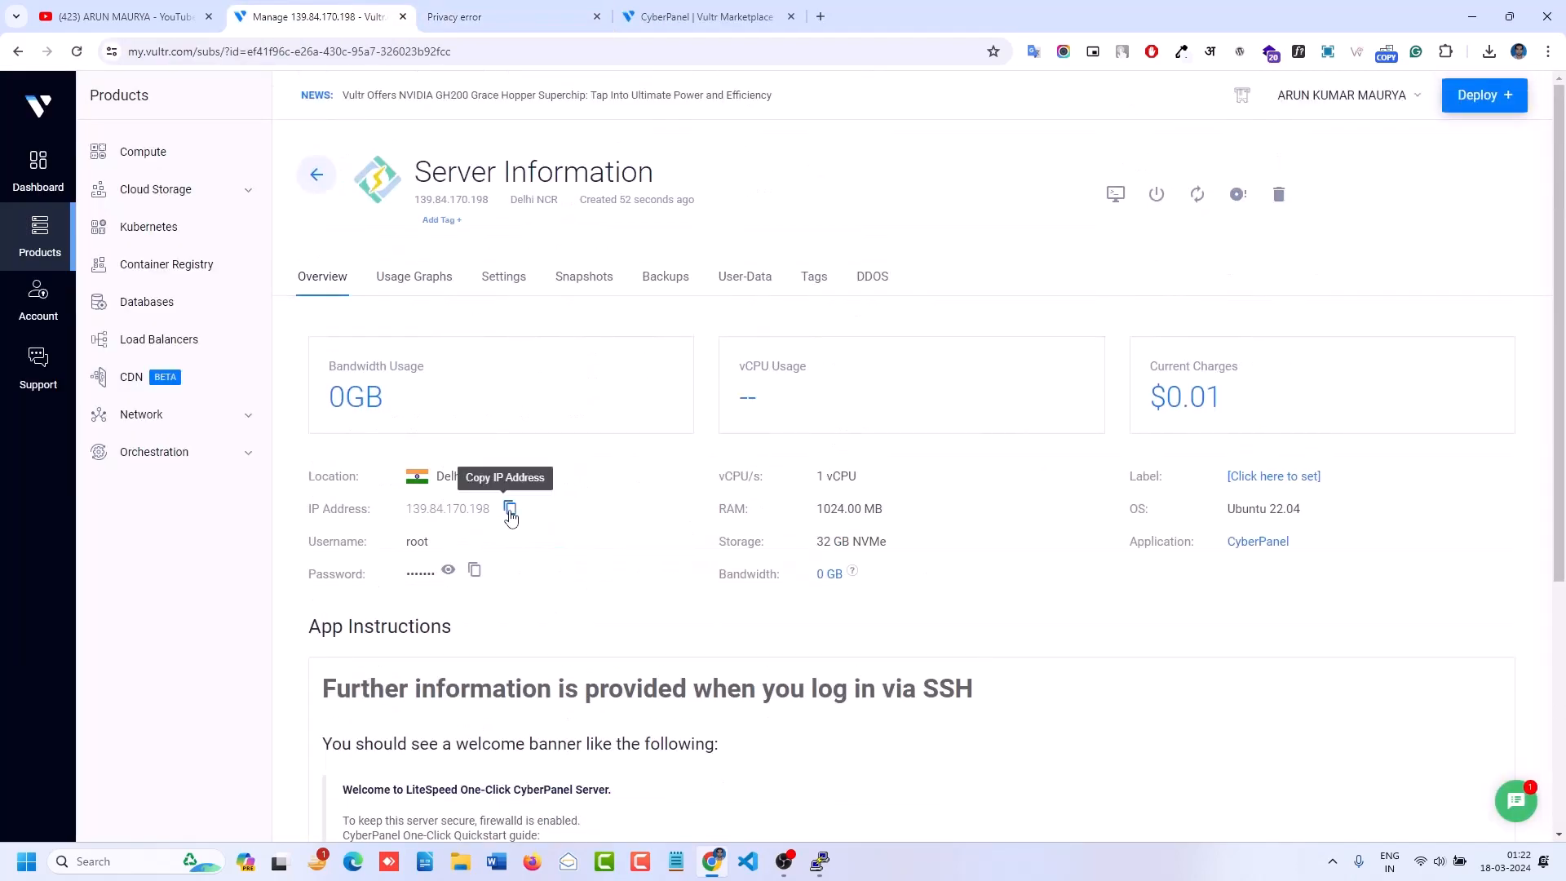
pyautogui.click(510, 508)
pyautogui.click(489, 16)
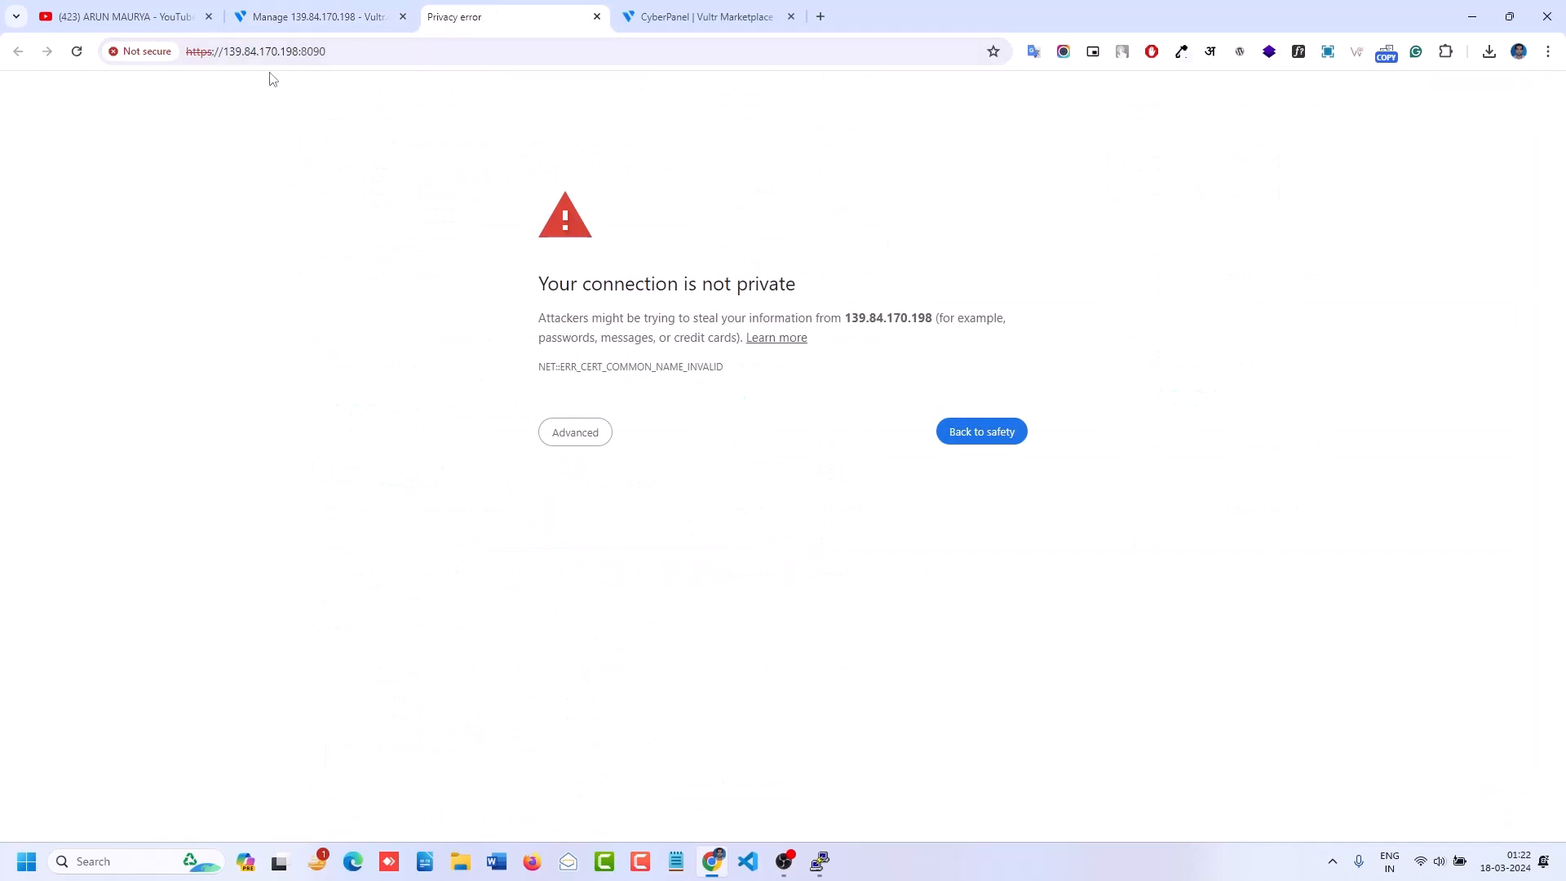
pyautogui.click(575, 433)
pyautogui.click(595, 560)
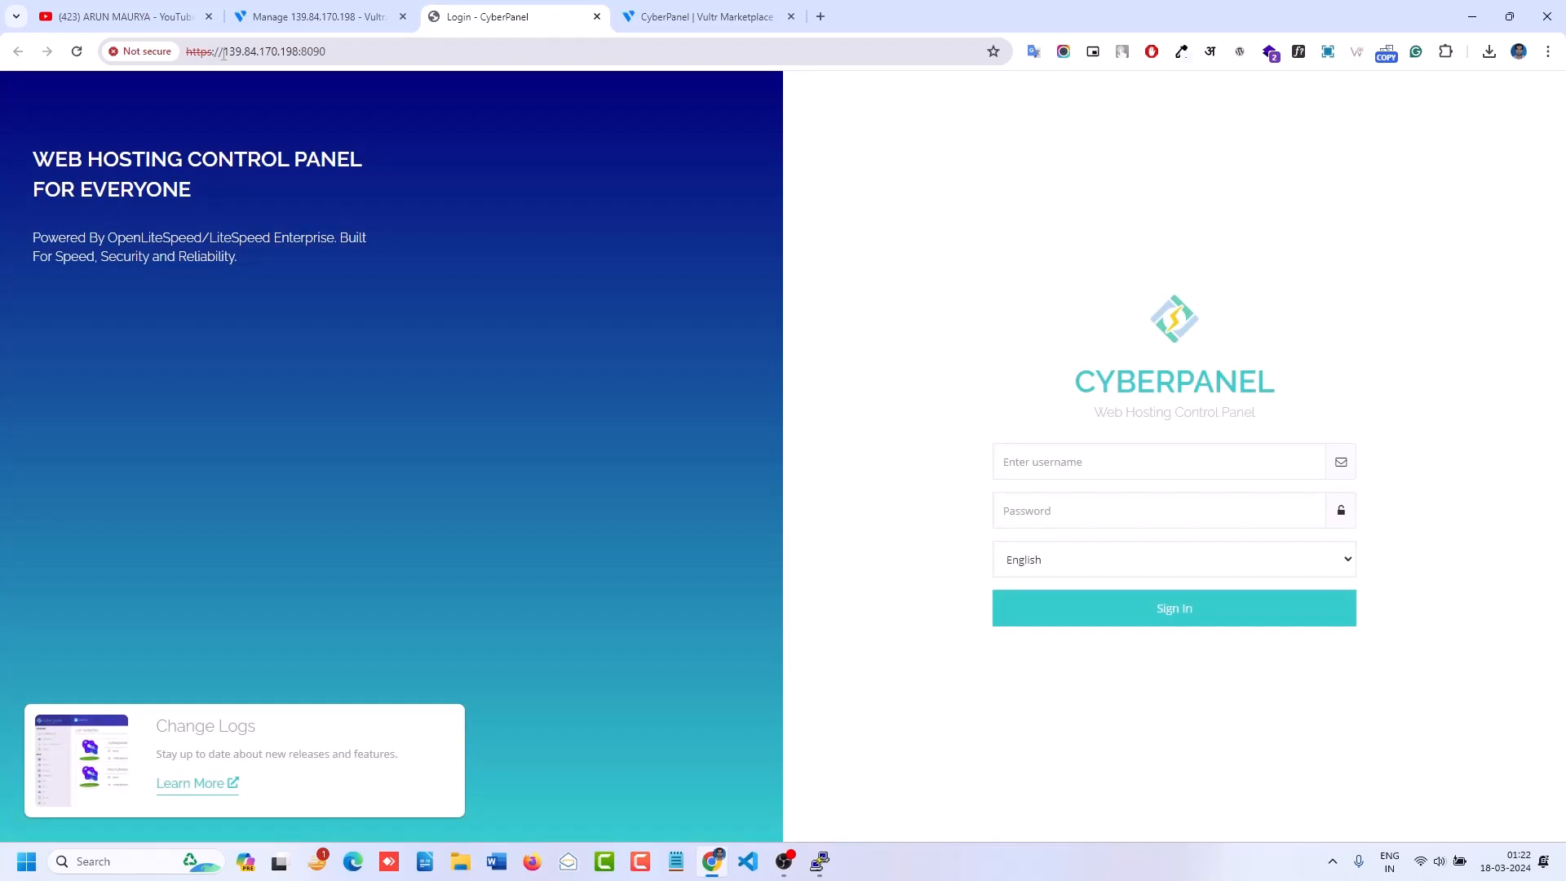
# Step: Enter admin as the CyberPanel login username
pyautogui.click(1034, 452)
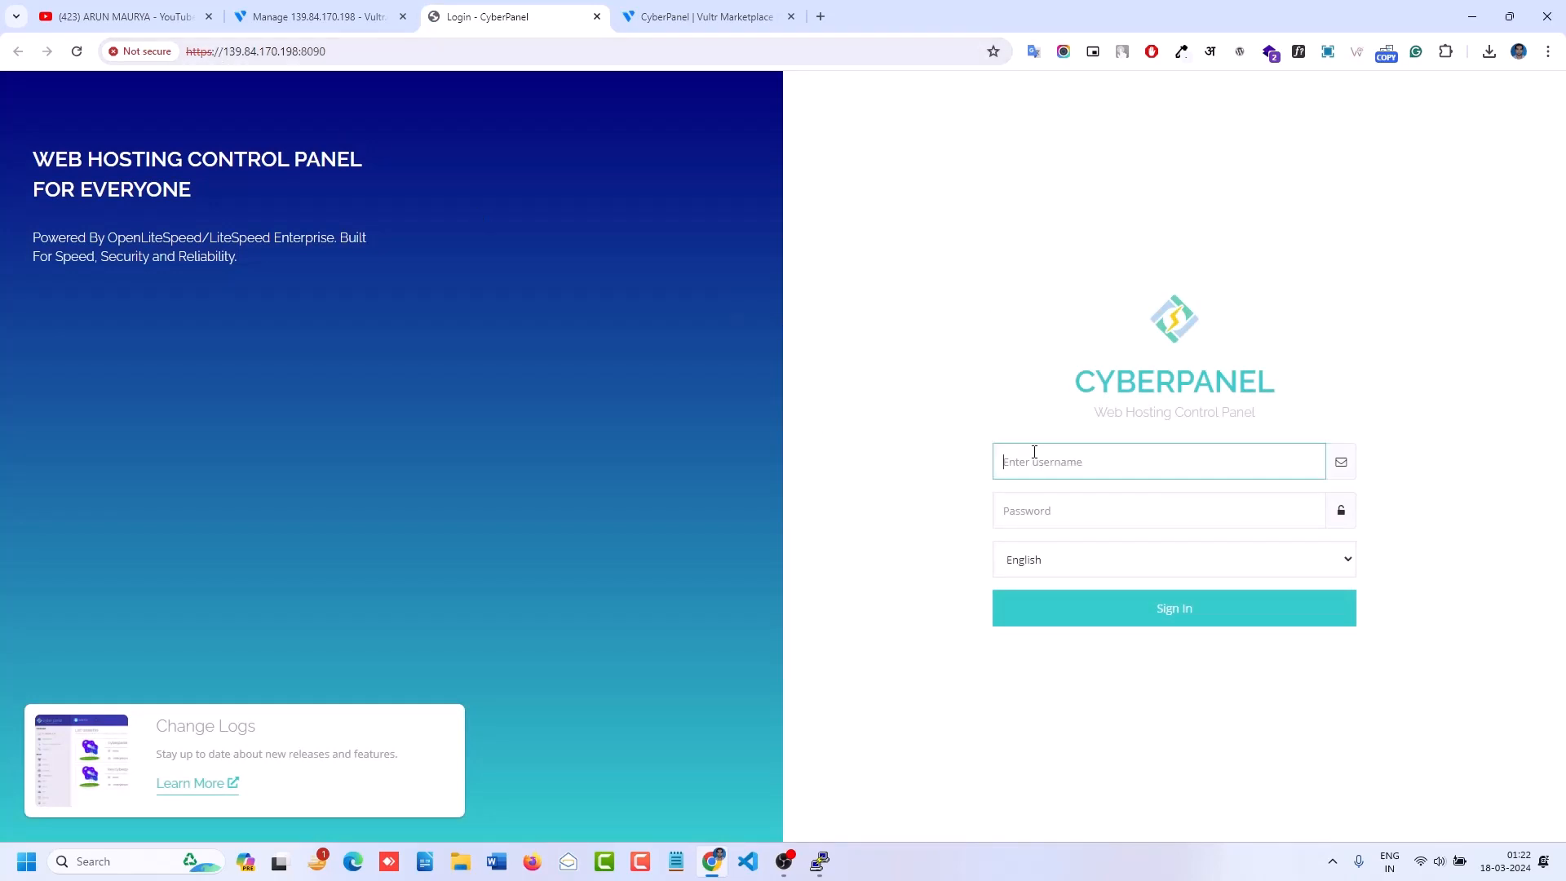
pyautogui.write('admin')
pyautogui.click(819, 862)
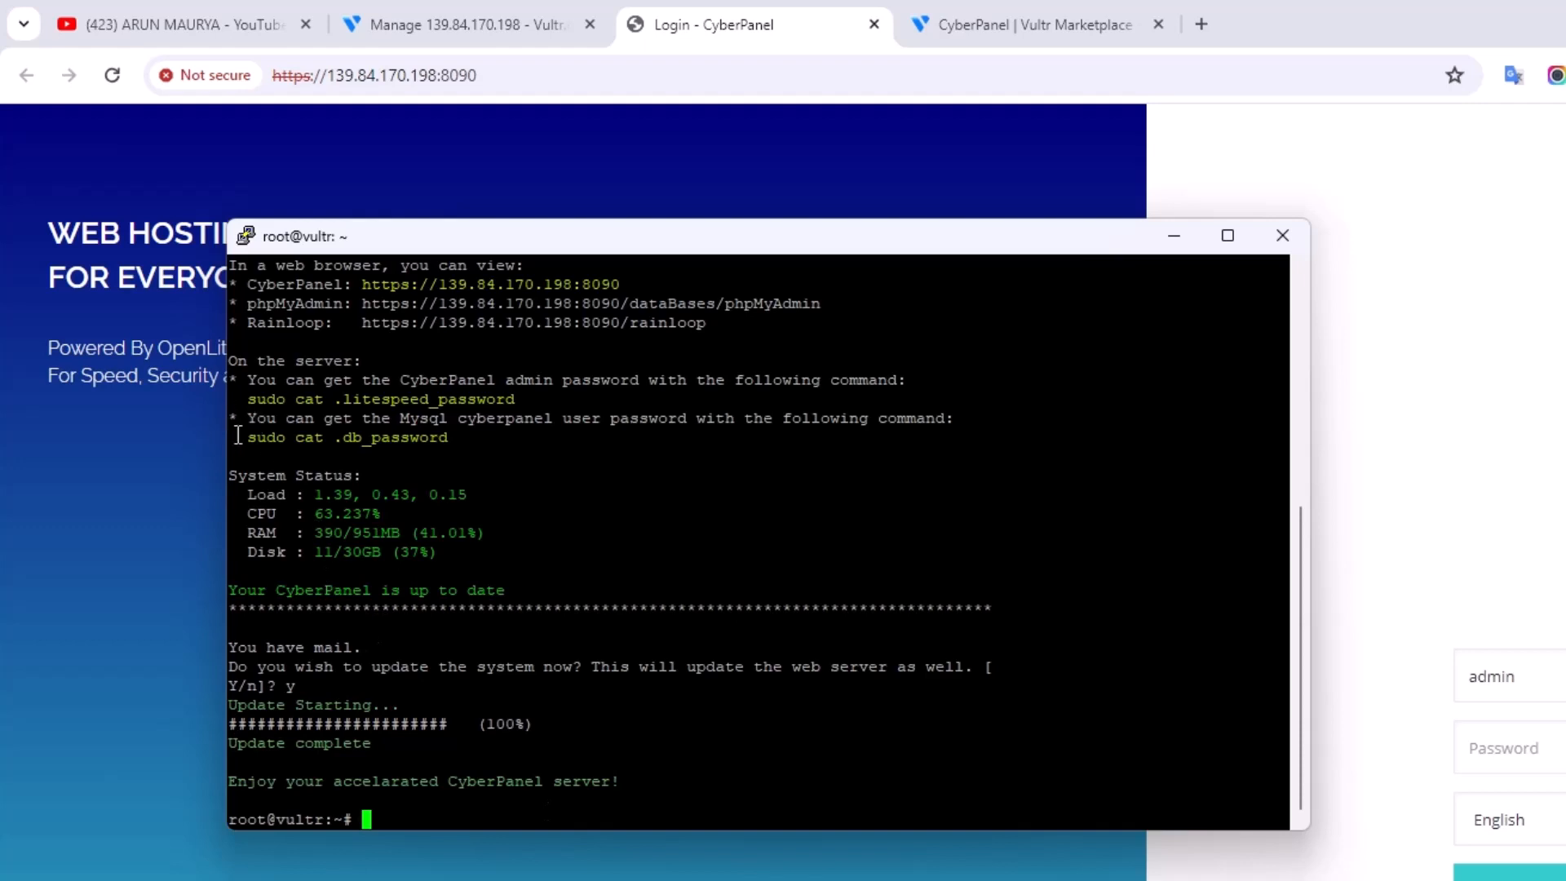
# Step: Run sudo cat .litespeed_password at the server's shell prompt
pyautogui.moveTo(247, 399); pyautogui.dragTo(517, 399)
pyautogui.rightClick(517, 399)
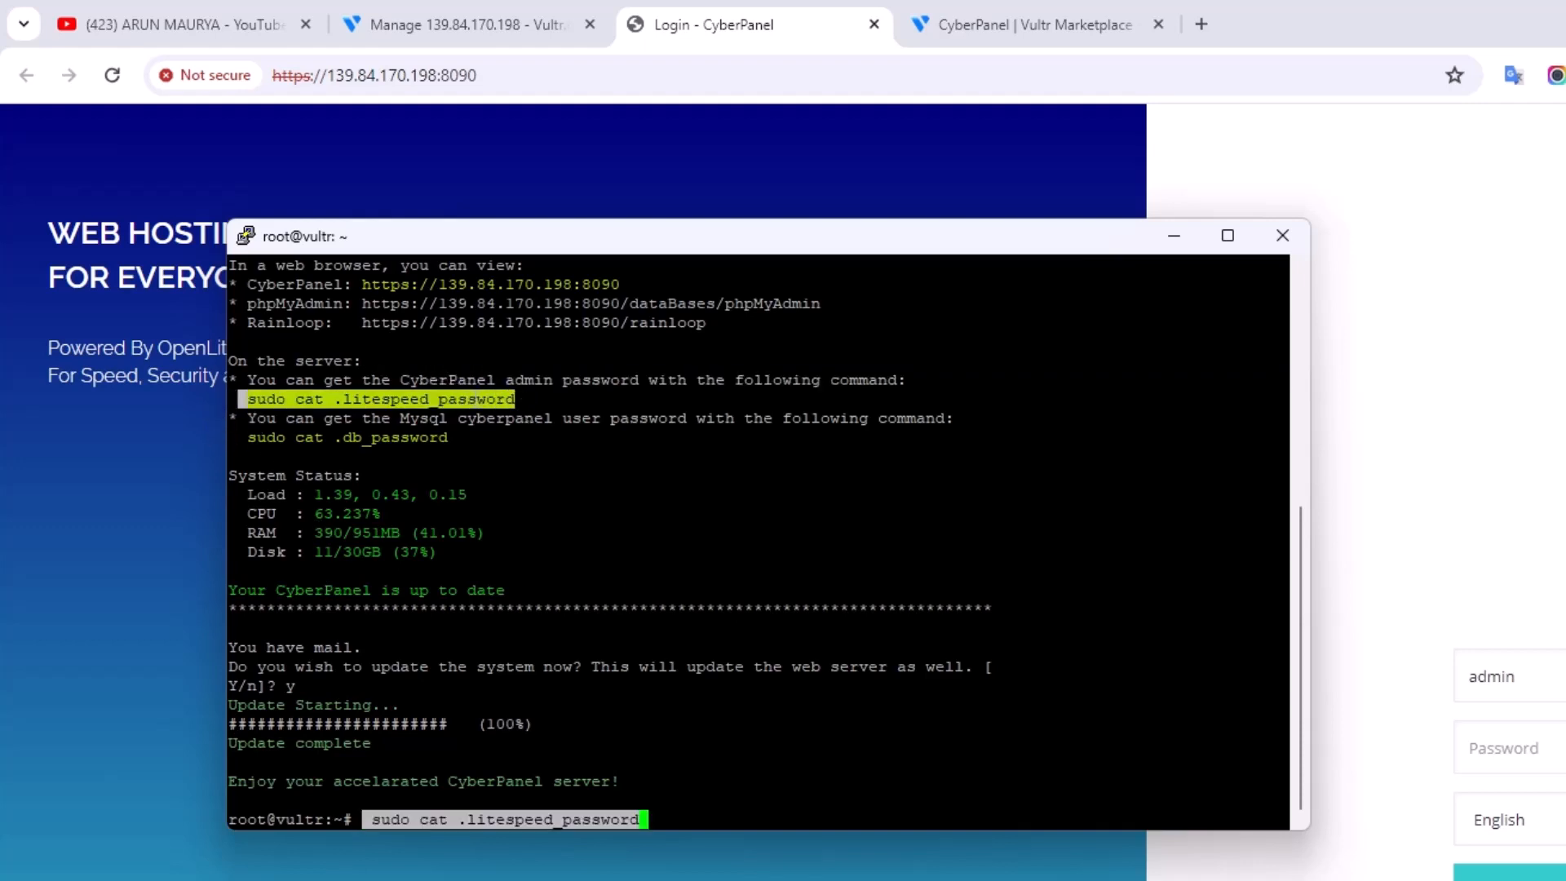
pyautogui.rightClick(476, 394)
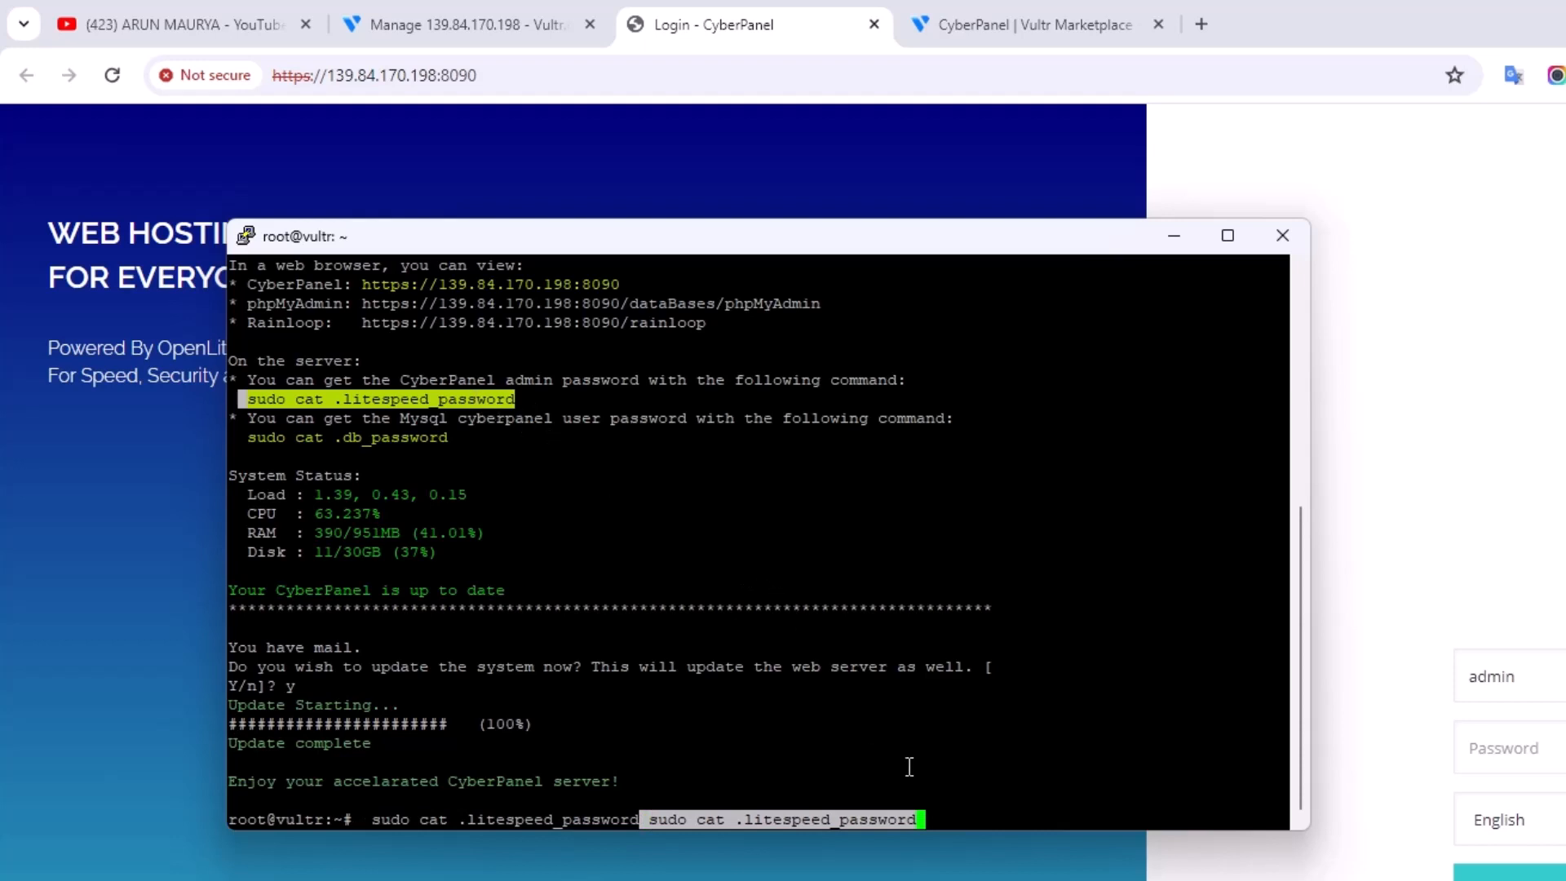
pyautogui.press('Return')
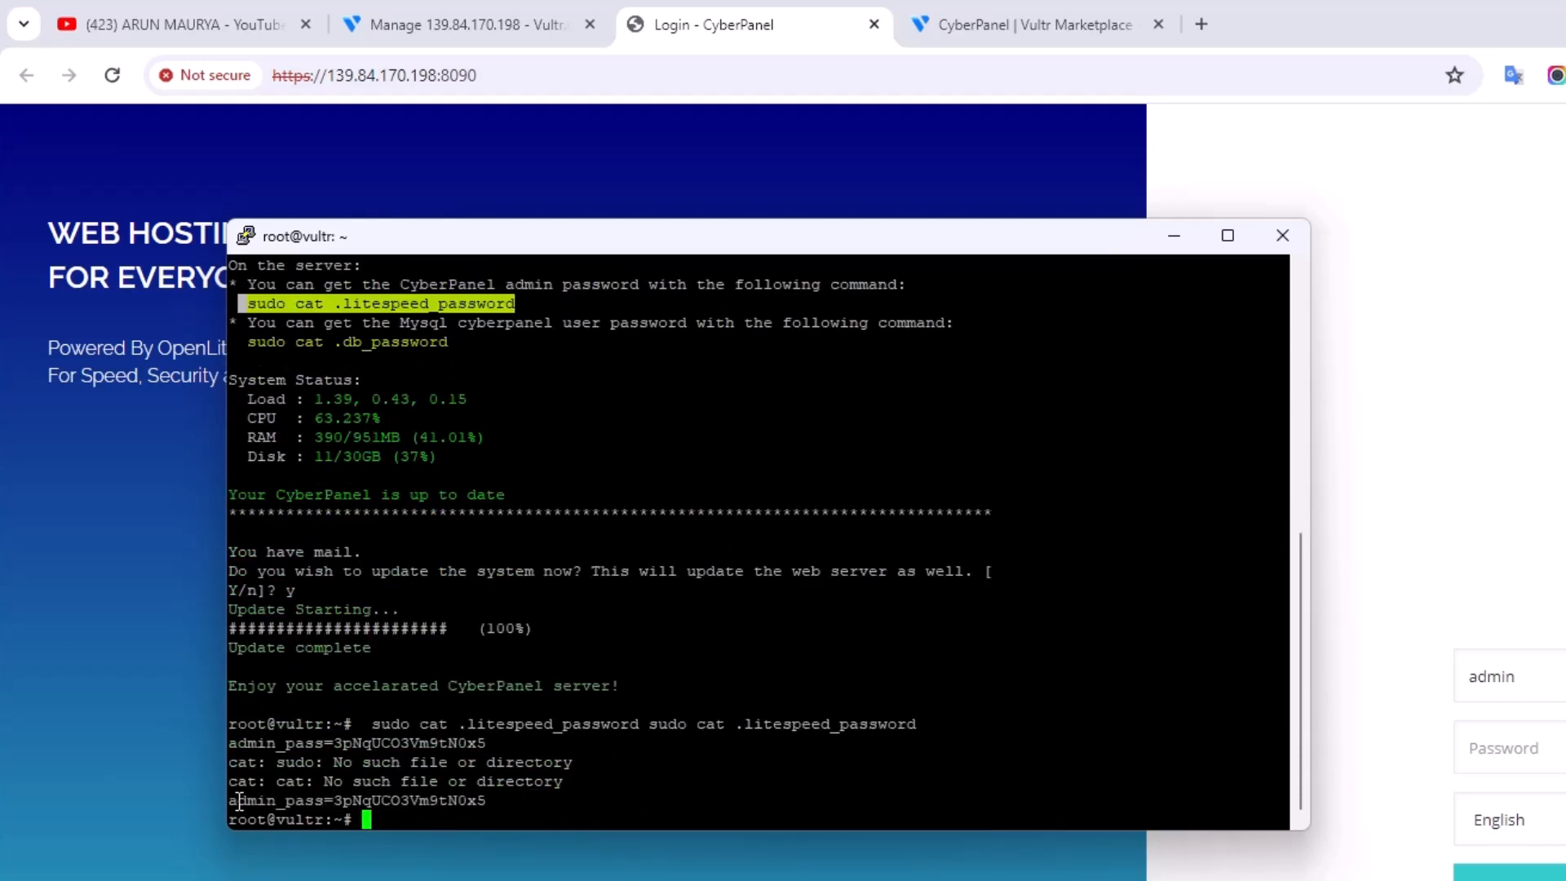
# Step: Copy the printed admin_pass line and clear the prompt
pyautogui.moveTo(231, 800); pyautogui.dragTo(487, 807)
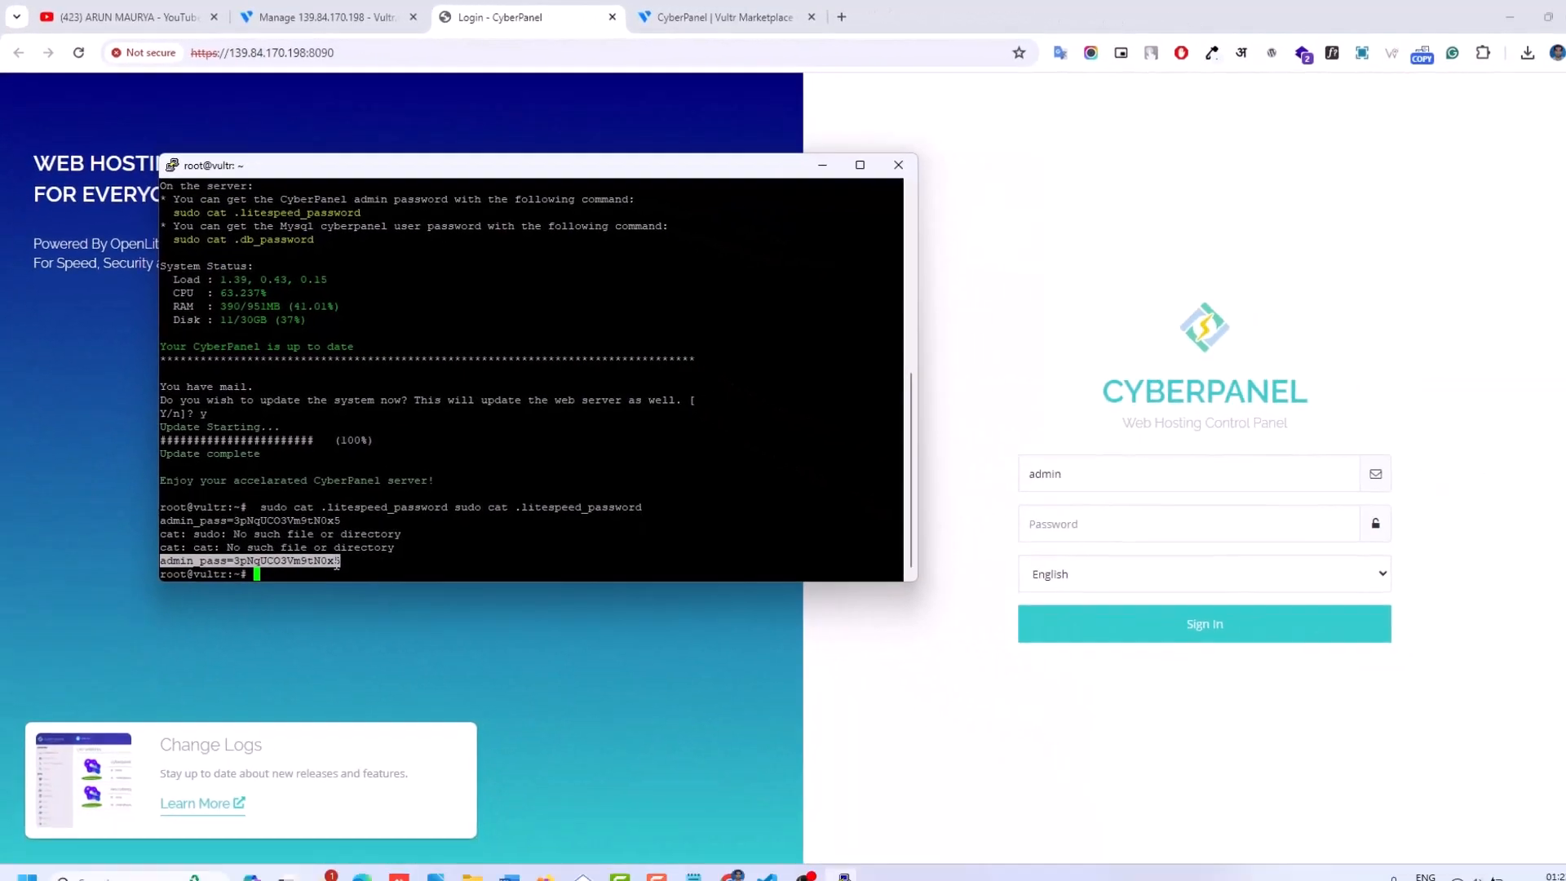
pyautogui.rightClick(514, 738)
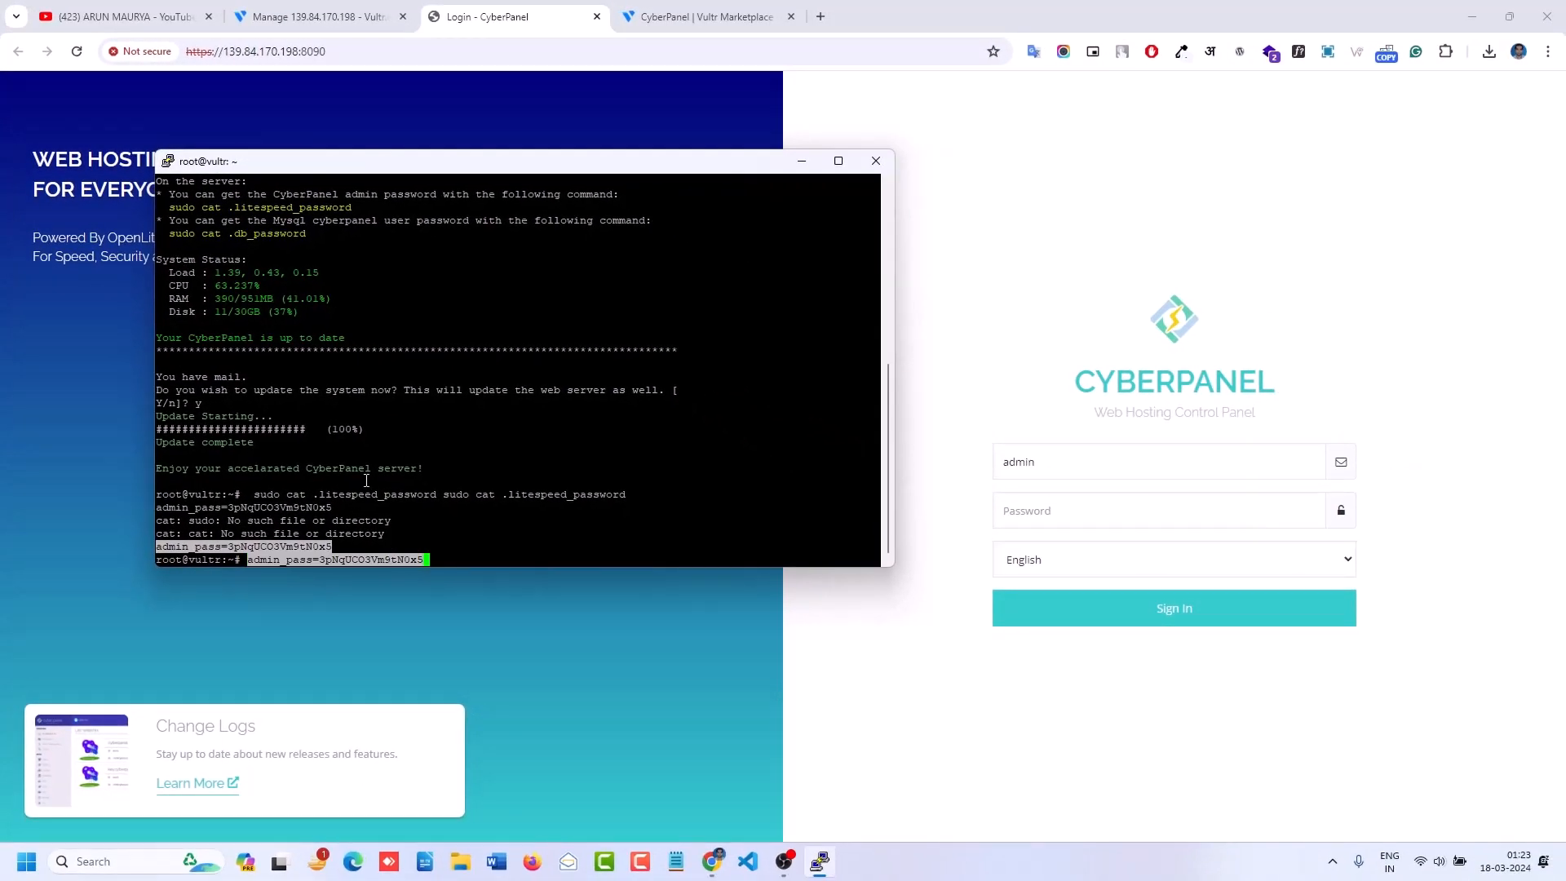
pyautogui.rightClick(302, 539)
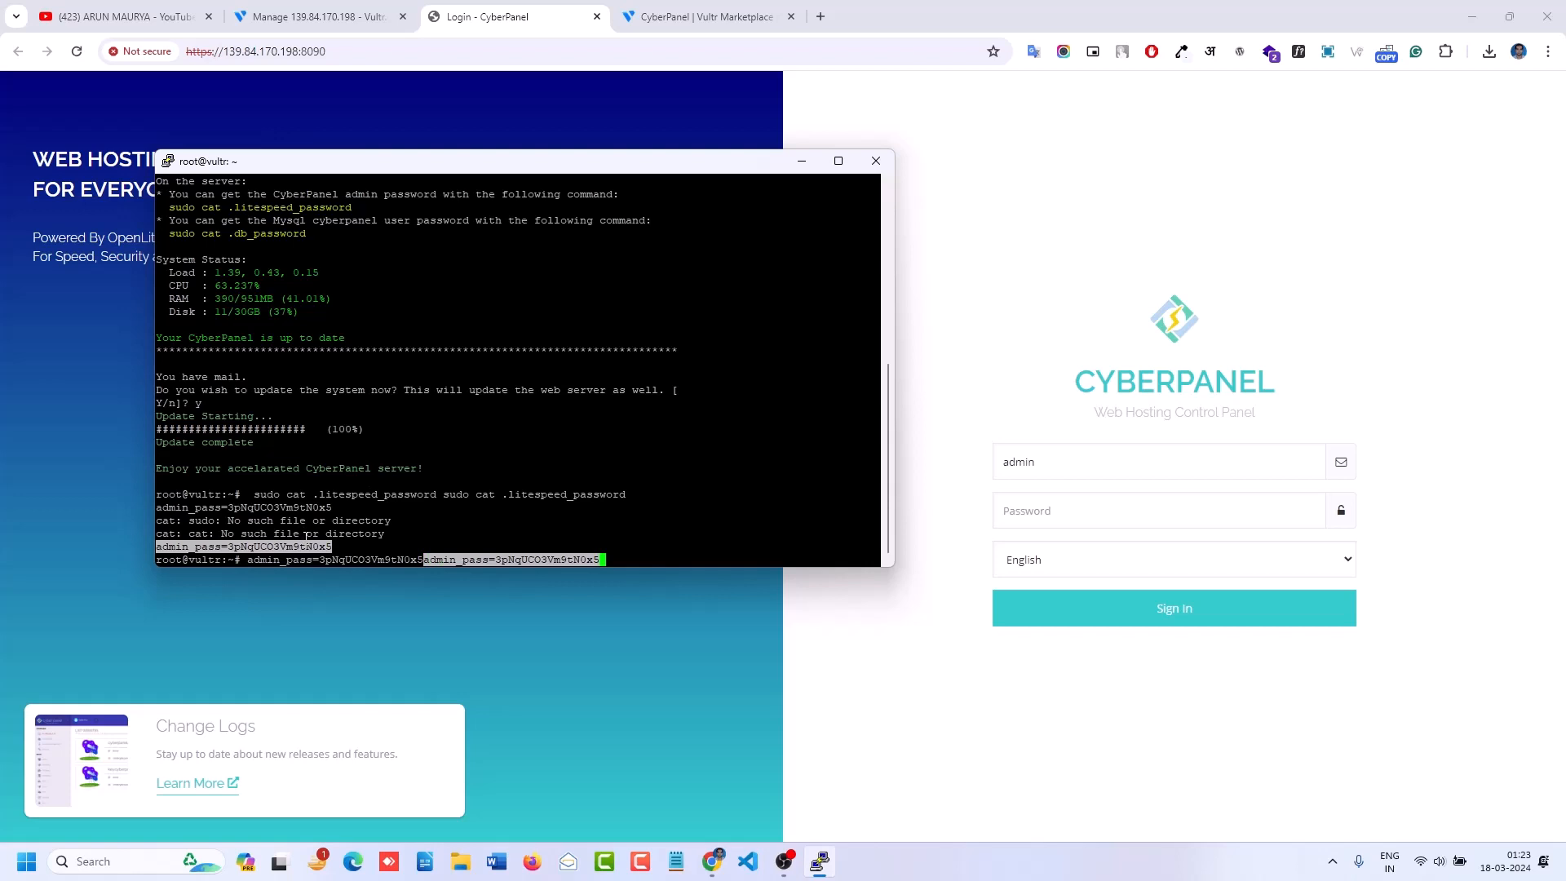
pyautogui.press('Return')
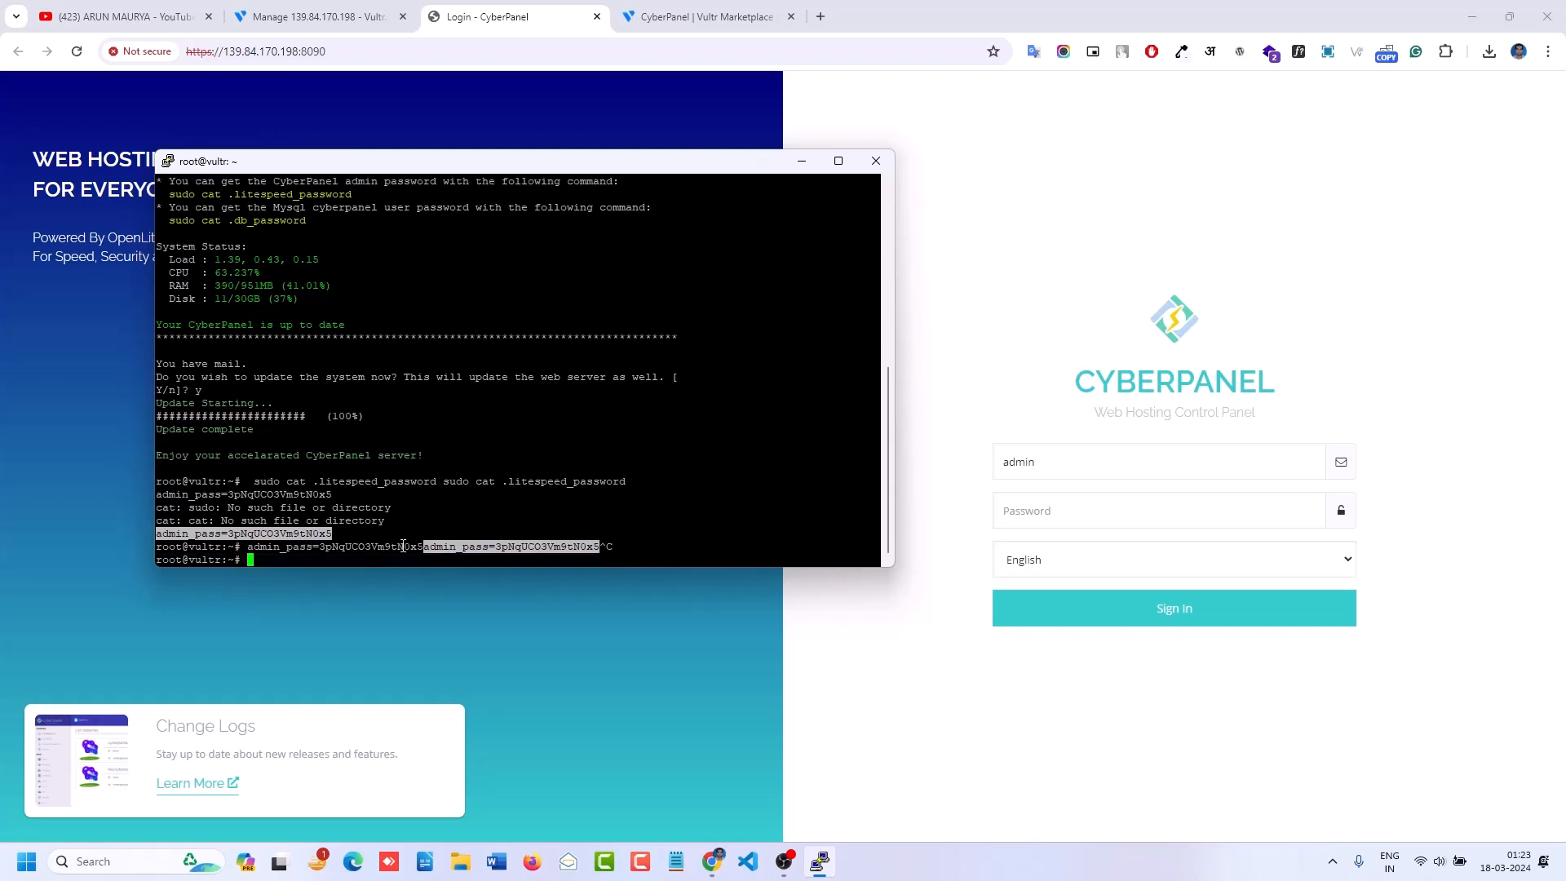
pyautogui.click(534, 662)
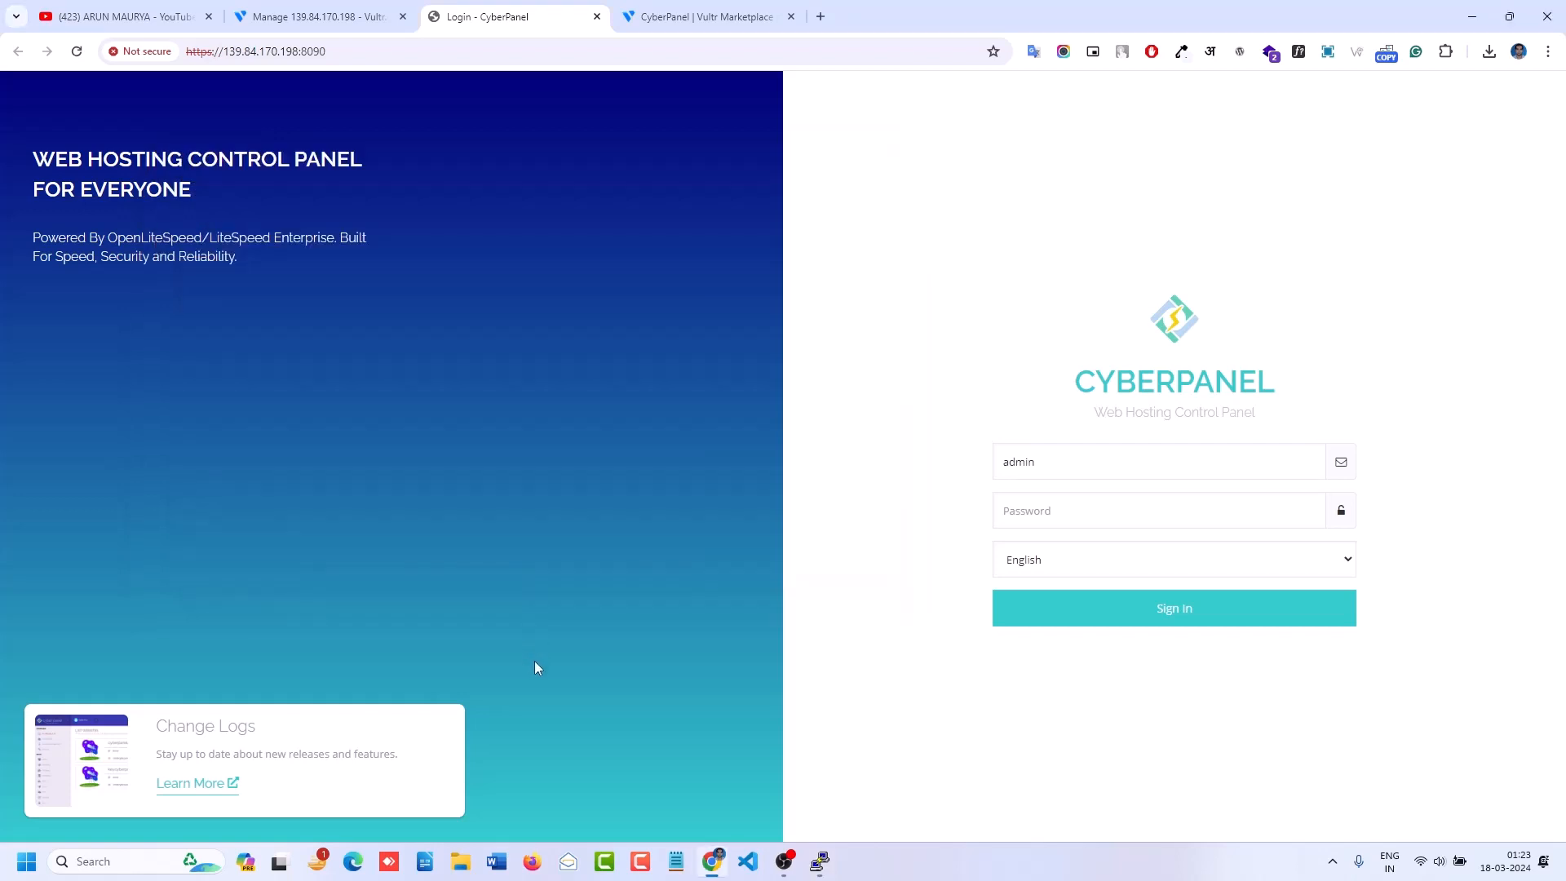
# Step: Paste the admin_pass line into a new Notepad tab and copy only the password value
pyautogui.click(686, 868)
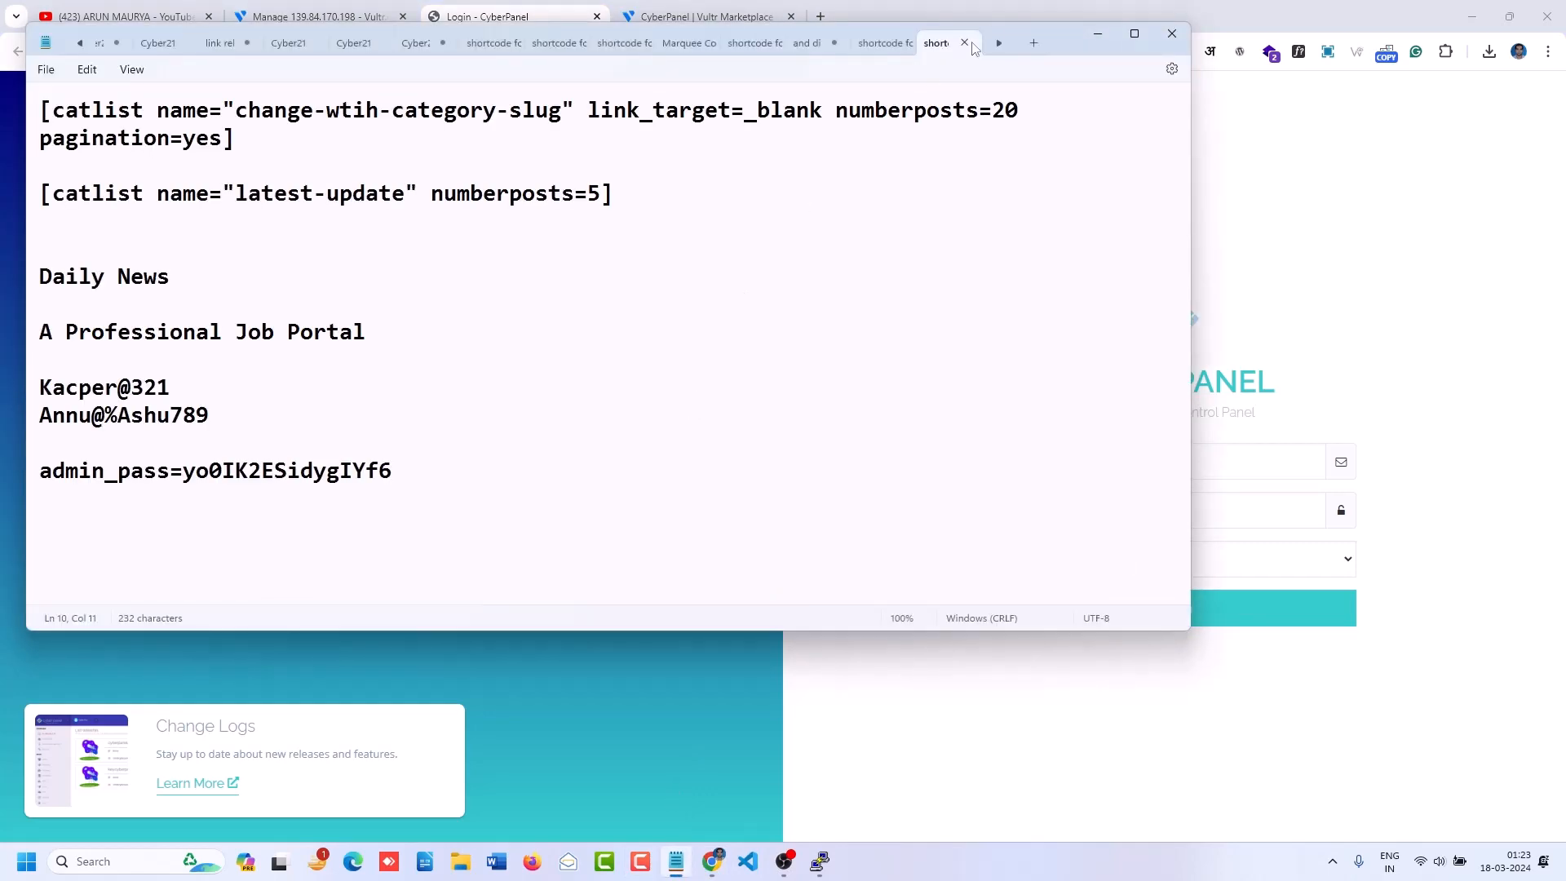
pyautogui.click(1031, 43)
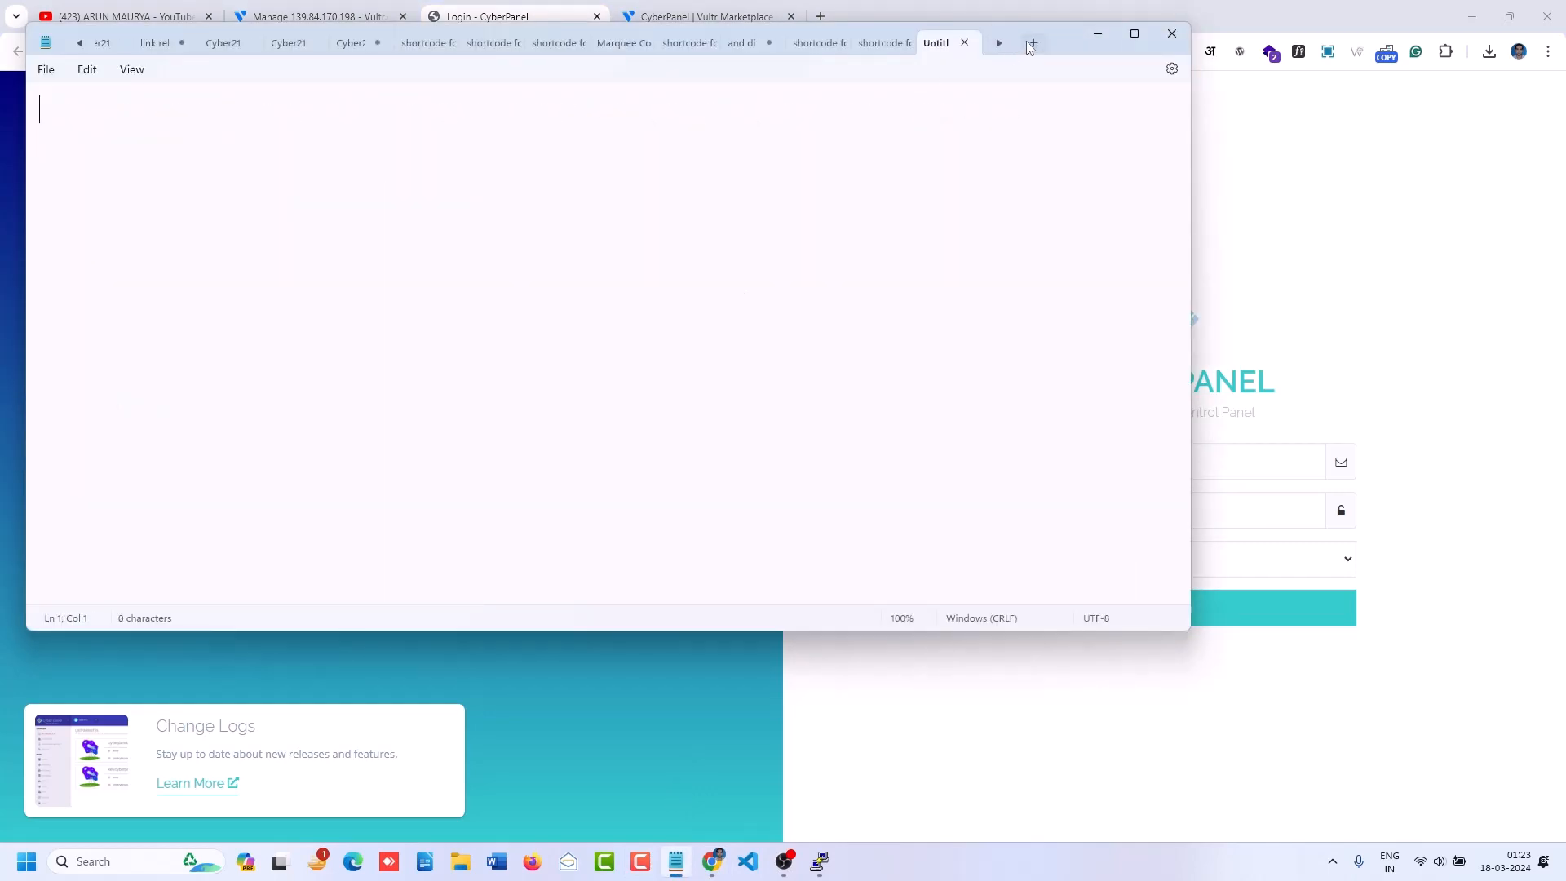
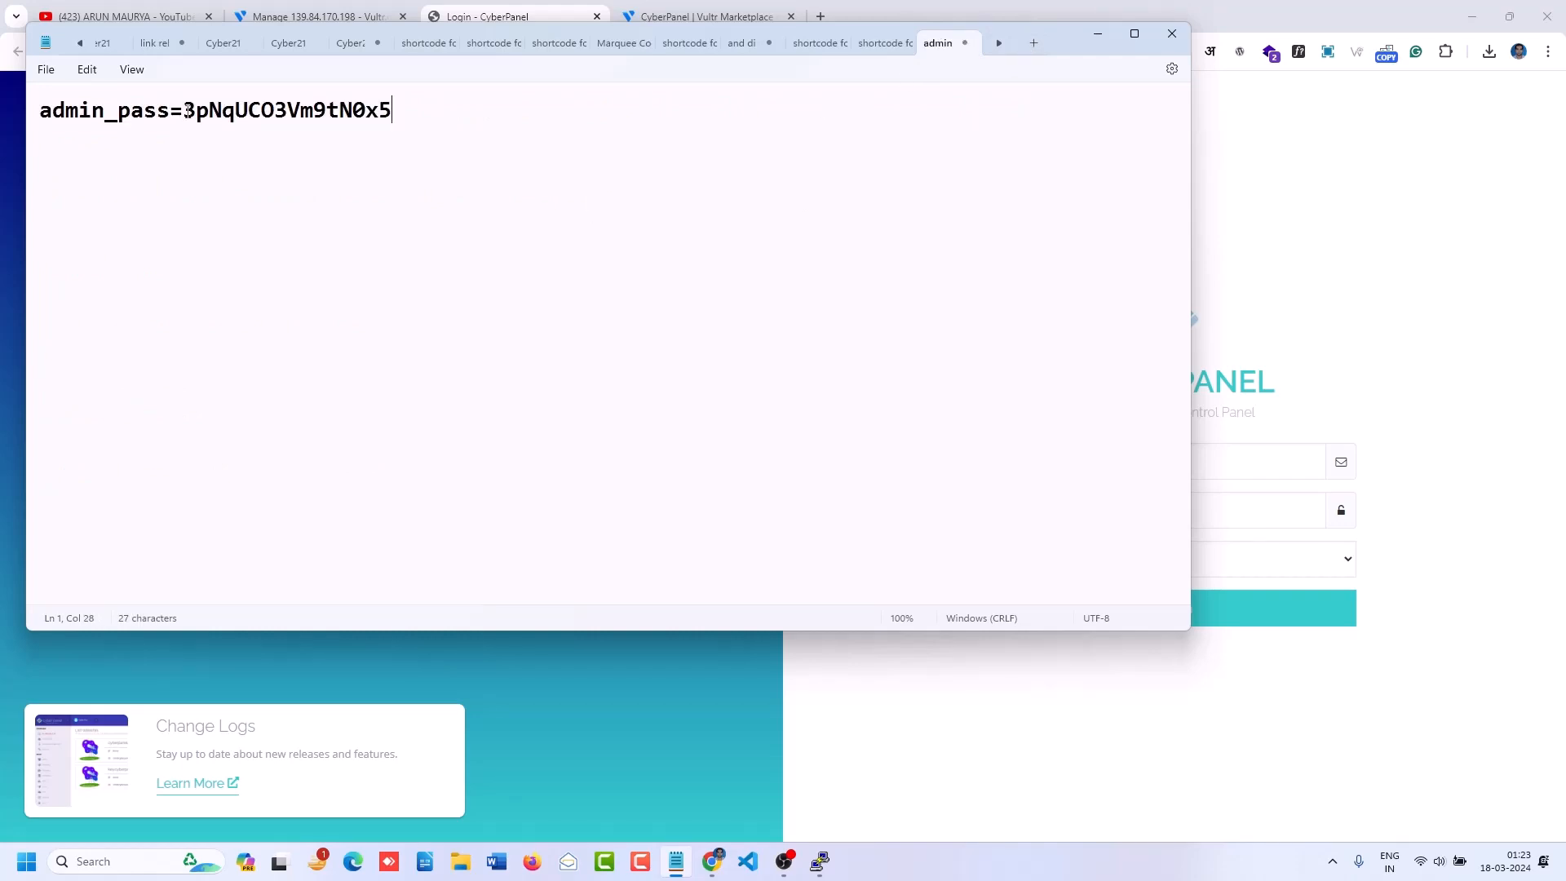
pyautogui.moveTo(185, 114); pyautogui.dragTo(409, 114)
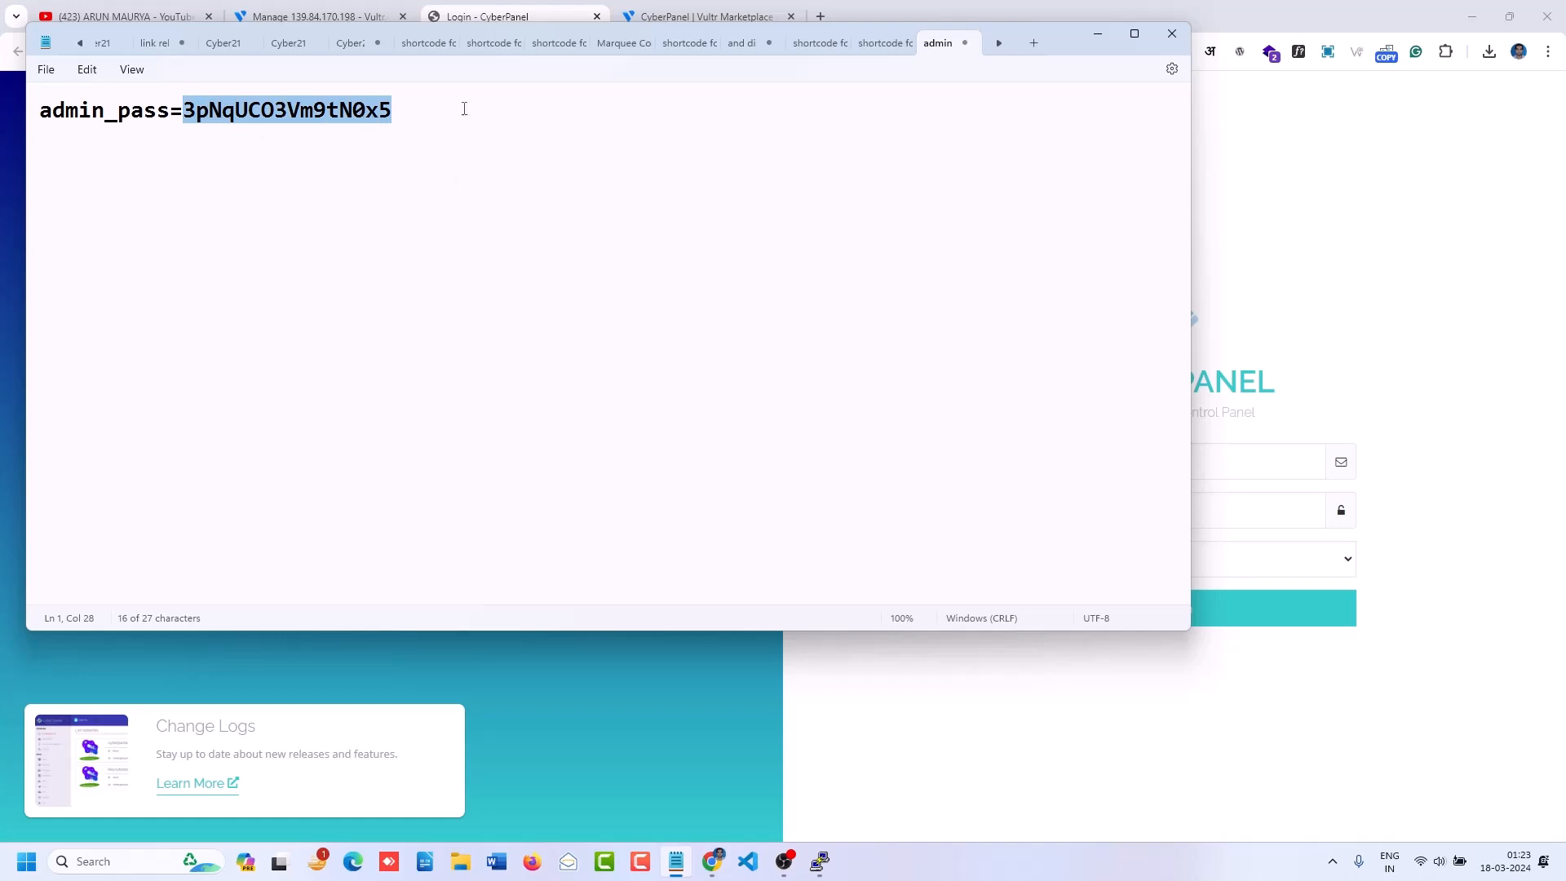
pyautogui.rightClick(324, 116)
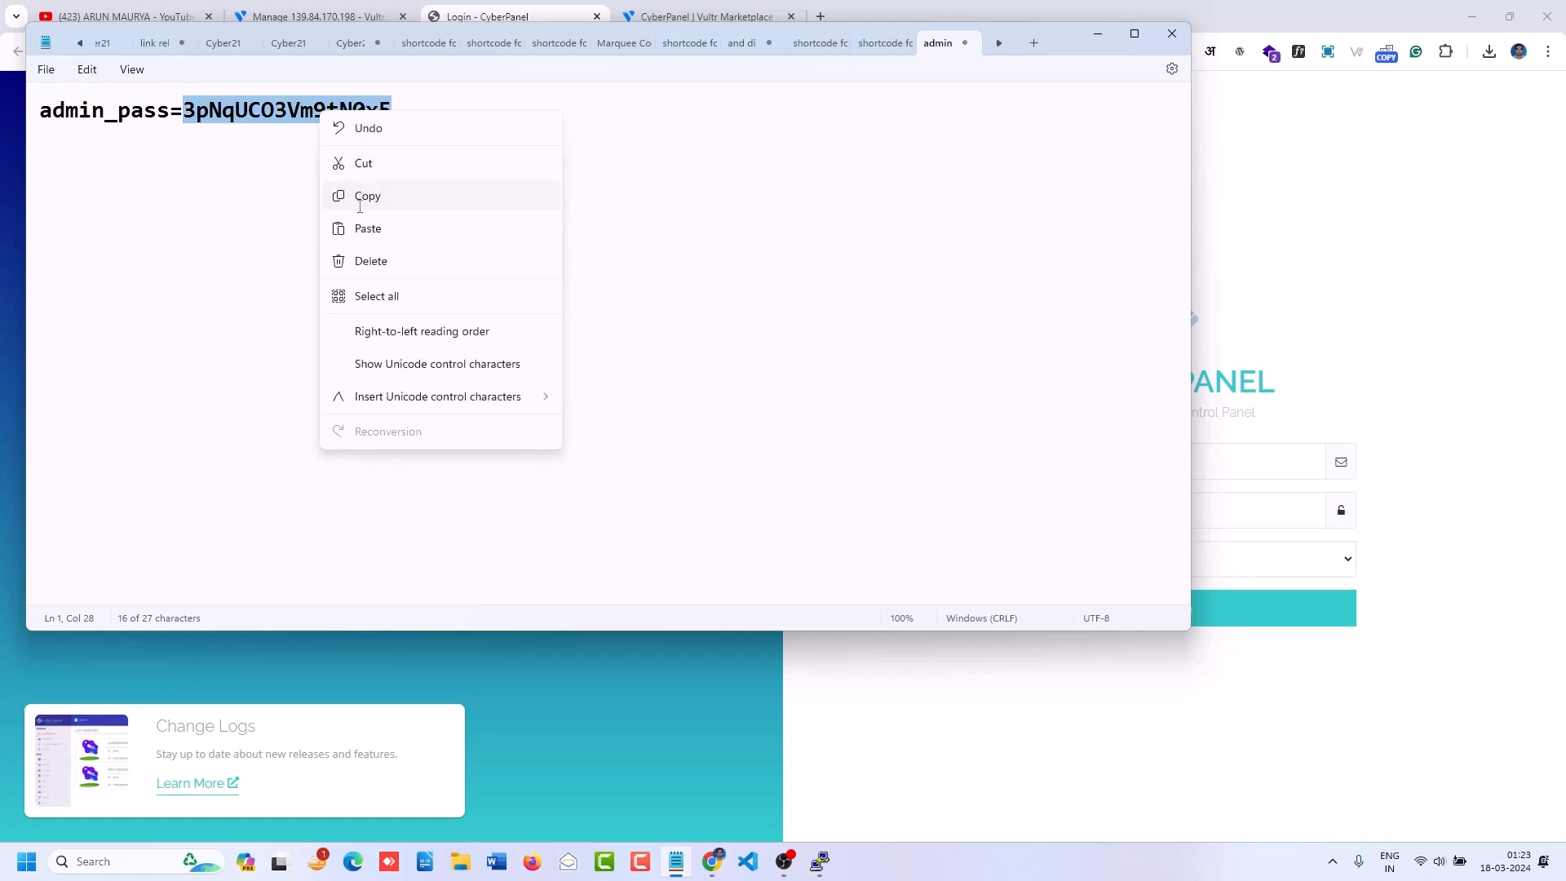
pyautogui.click(360, 195)
pyautogui.click(1346, 418)
# Step: Paste the copied password into the CyberPanel login form and sign in
pyautogui.click(1073, 511)
pyautogui.rightClick(1070, 511)
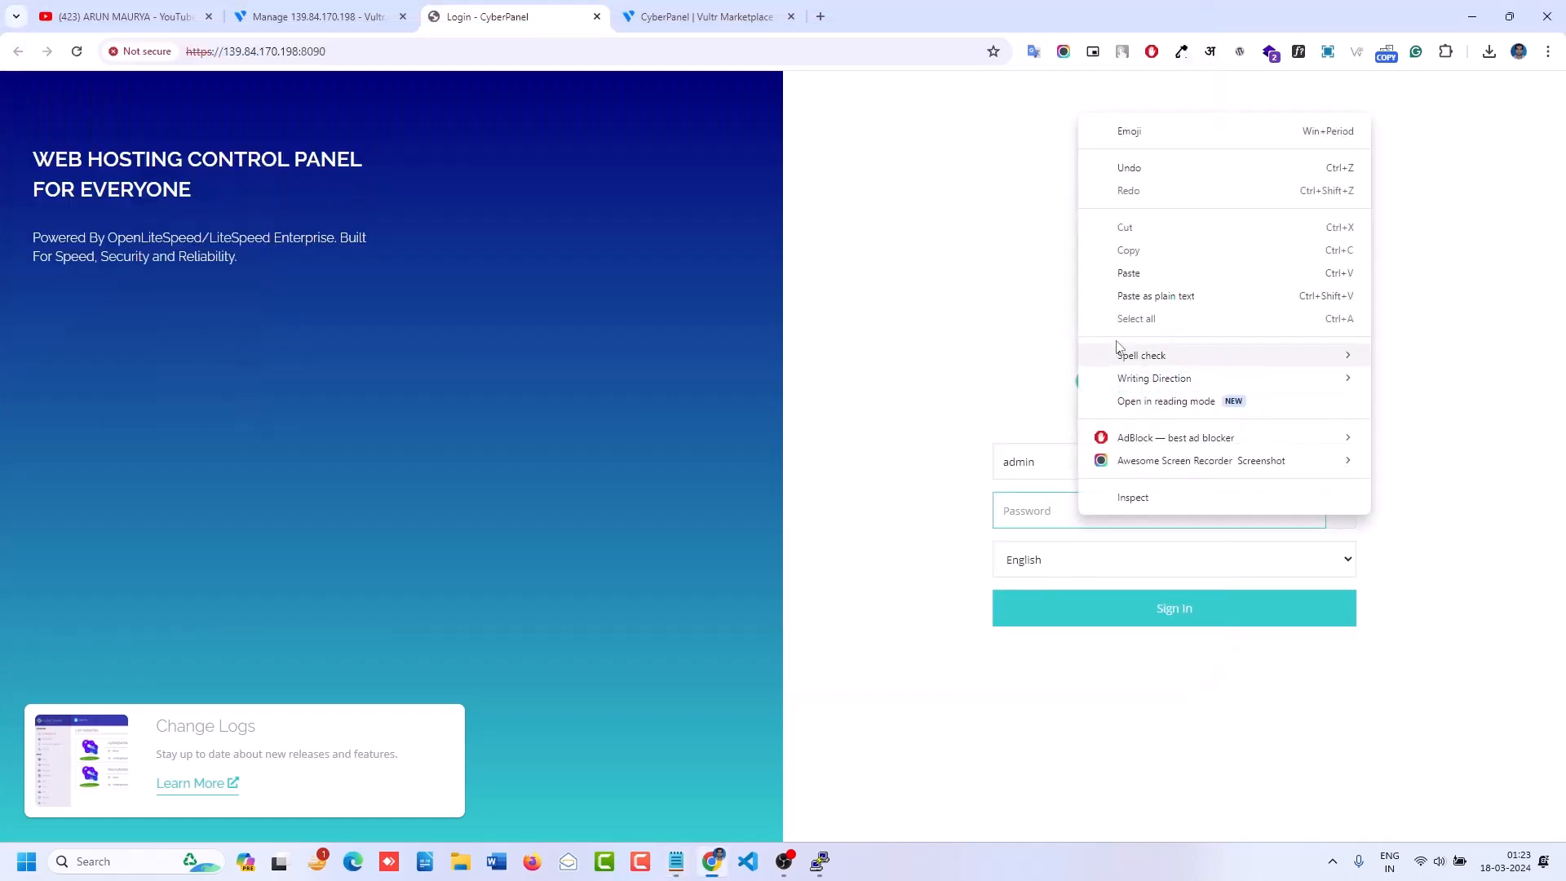
pyautogui.click(1134, 274)
pyautogui.click(1164, 608)
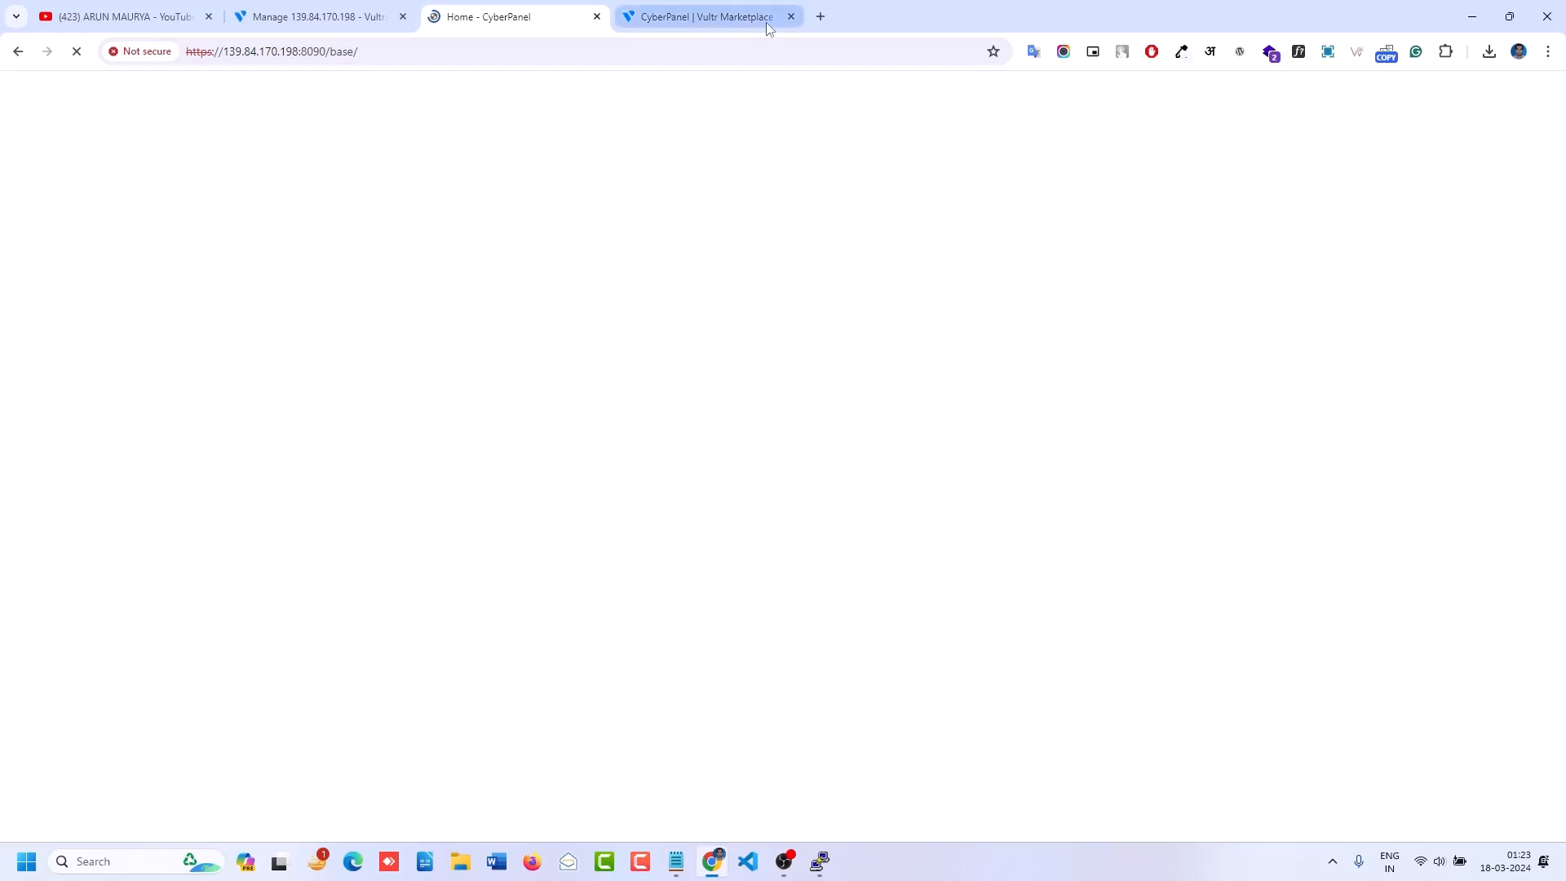
# Step: Move the Vultr Marketplace tab left and return to the CyberPanel Home tab
pyautogui.click(683, 15)
pyautogui.moveTo(684, 15); pyautogui.dragTo(522, 16)
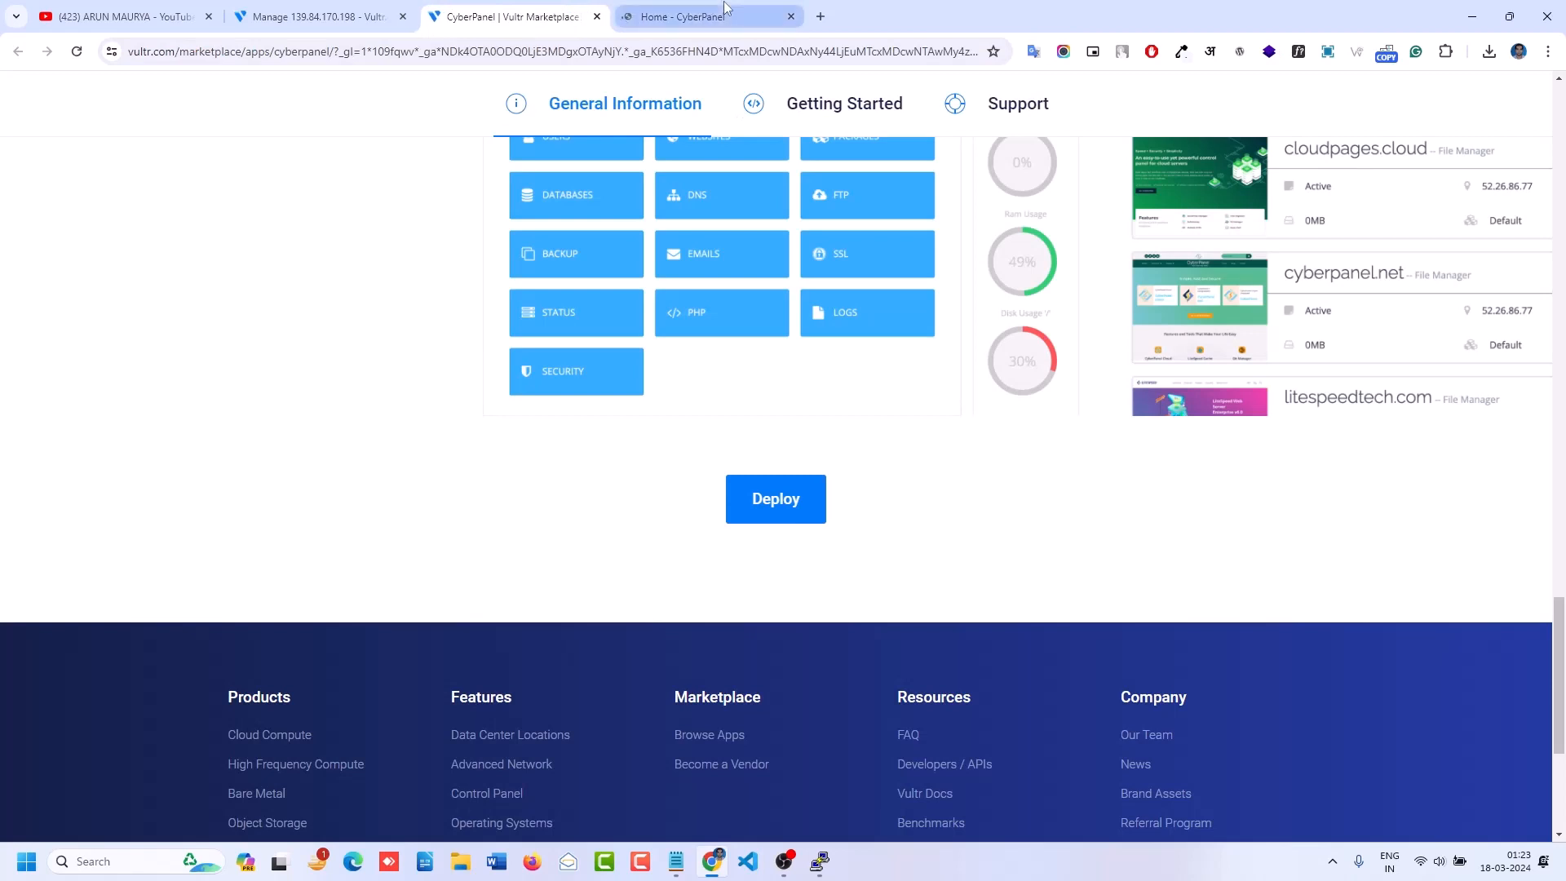
pyautogui.click(701, 16)
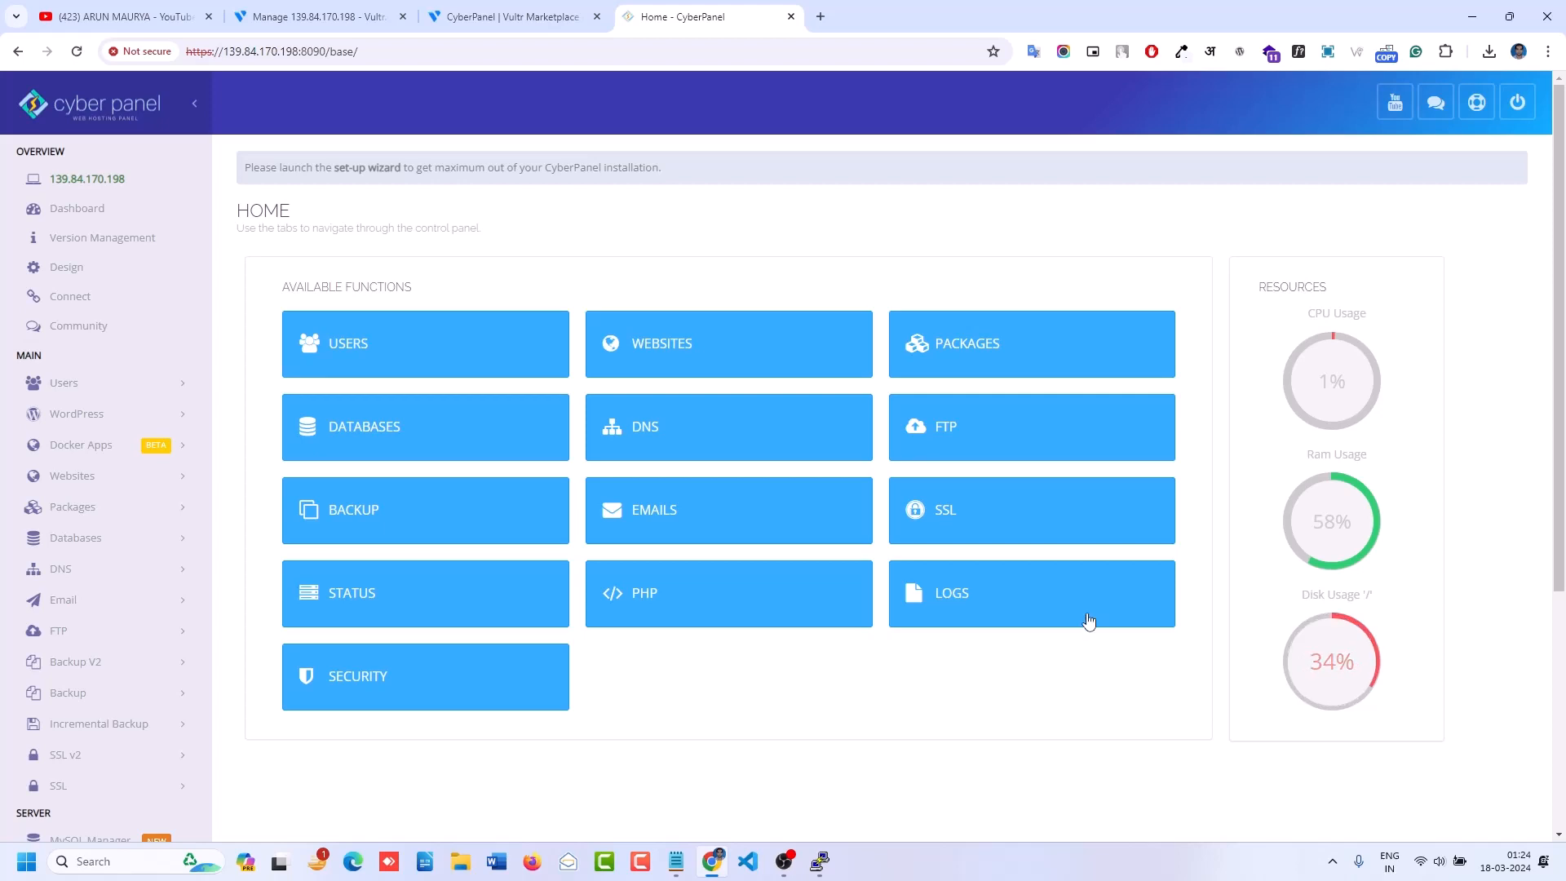
# Step: Open PHP > Edit PHP Configs and select PHP 8.0
pyautogui.scroll(-3, 727, 521)
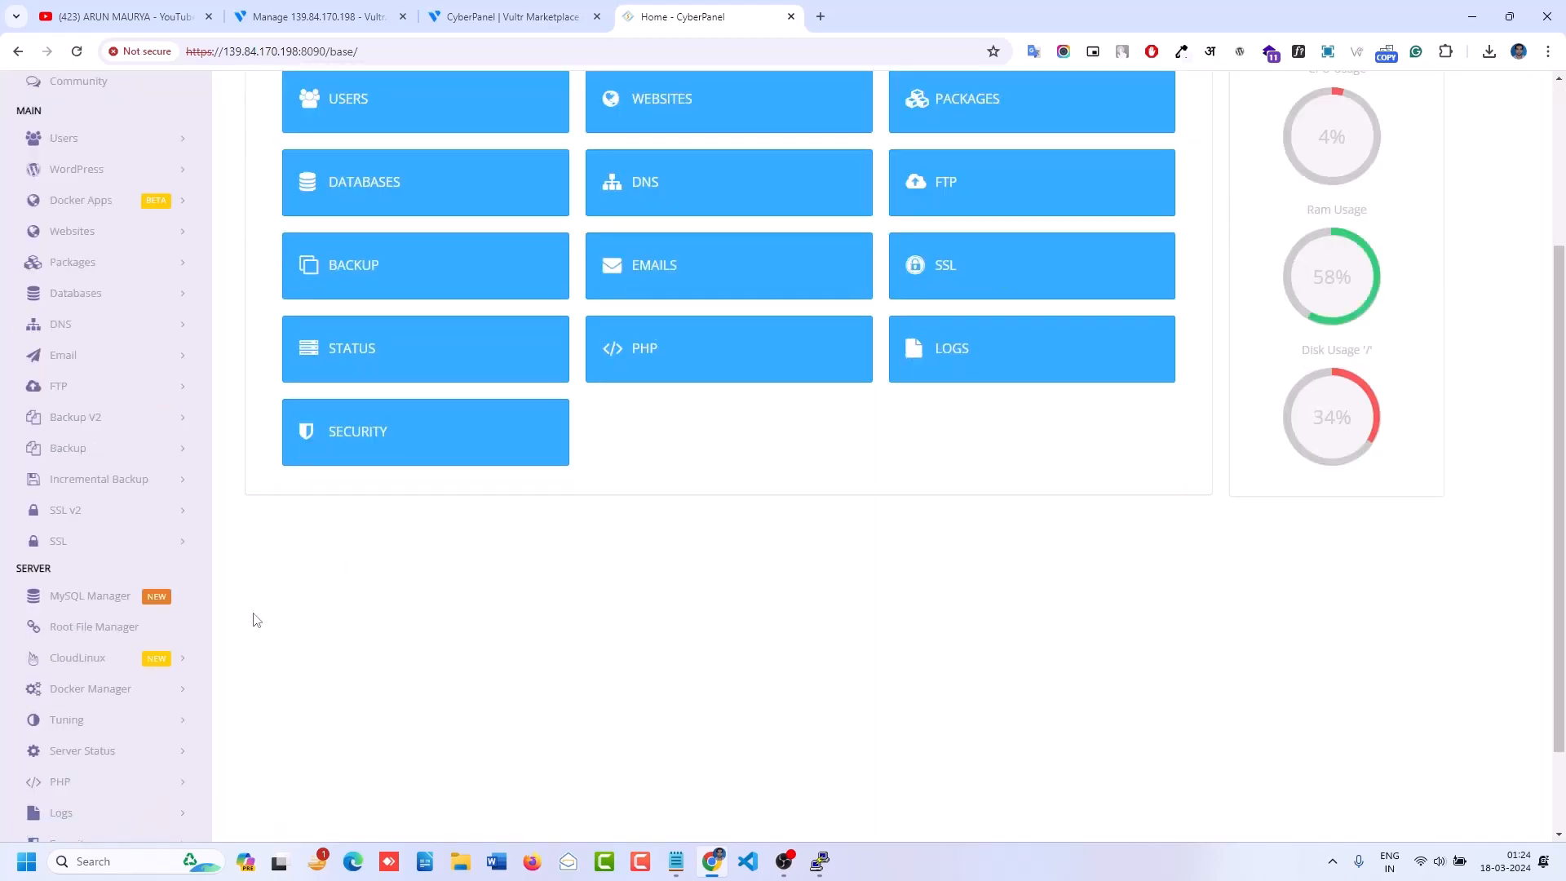
pyautogui.scroll(-2, 94, 542)
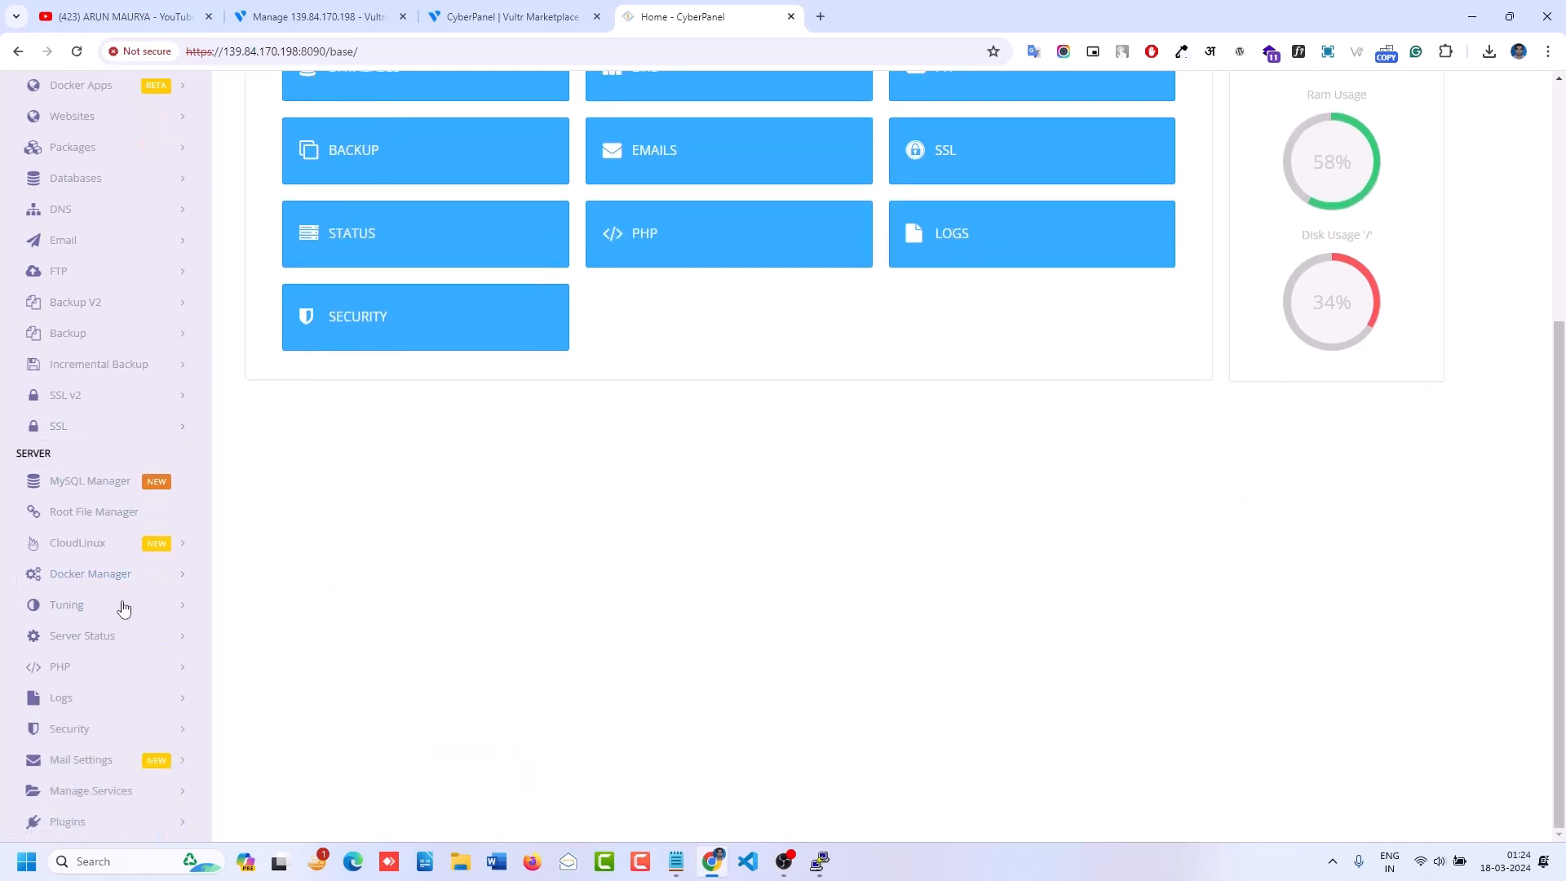
pyautogui.click(131, 675)
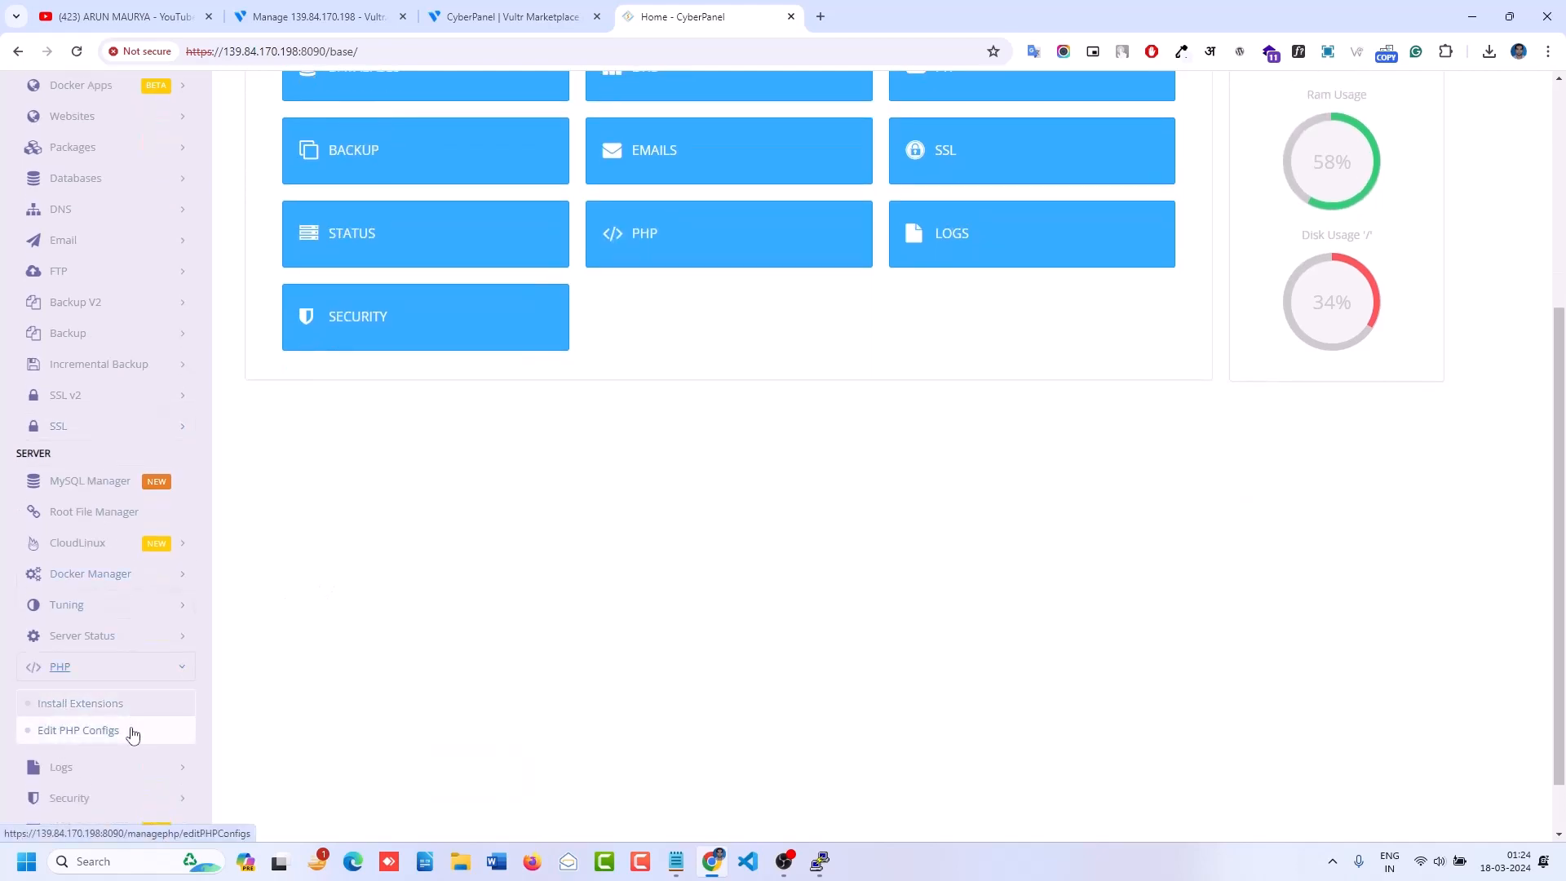
pyautogui.click(135, 730)
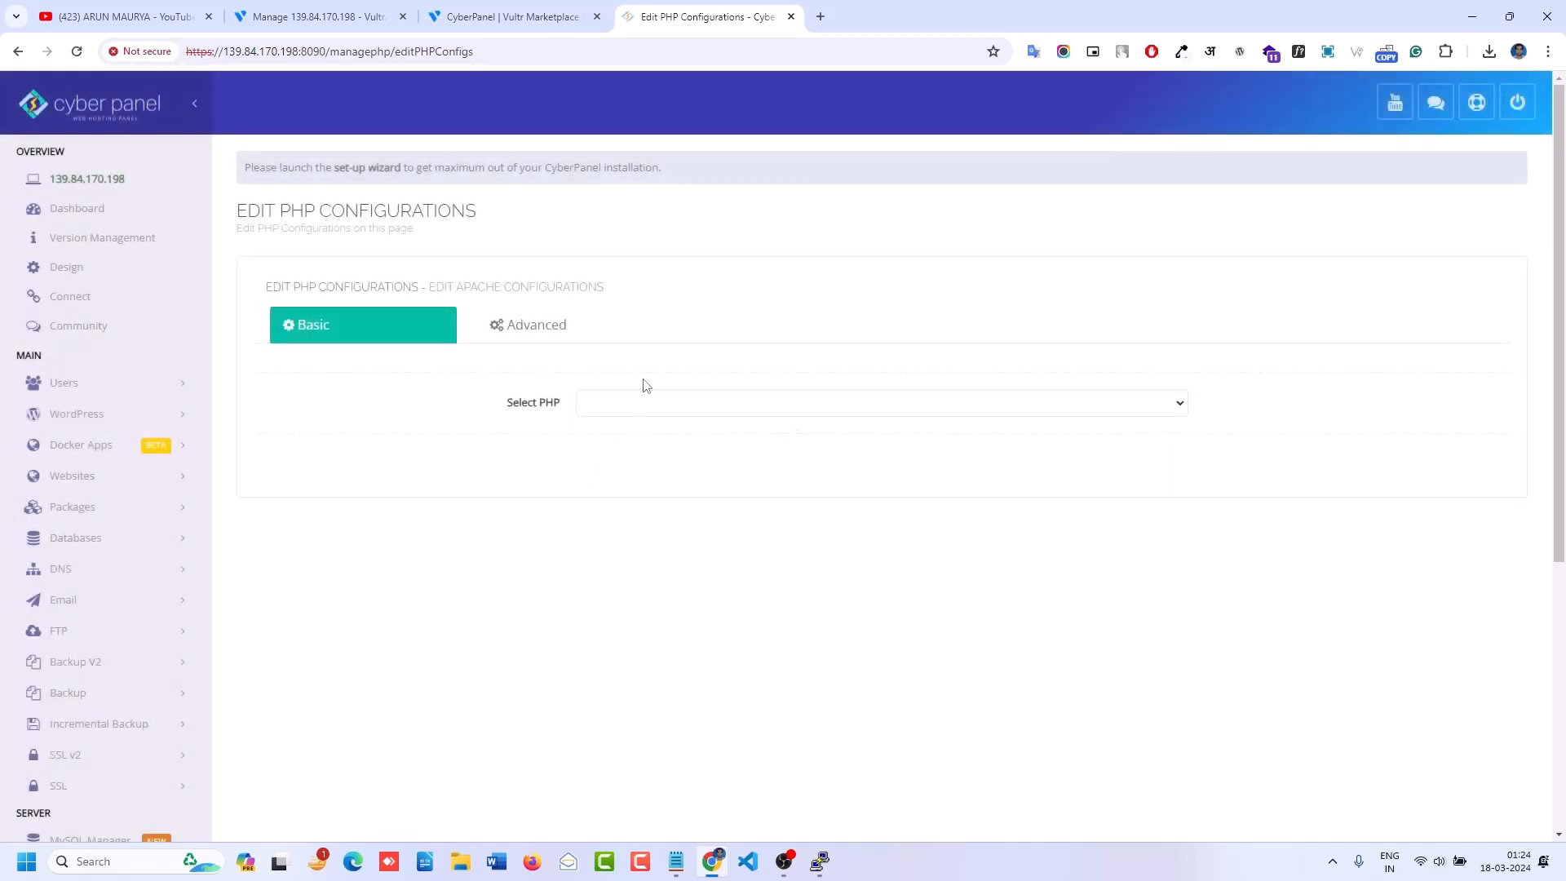
pyautogui.click(645, 408)
pyautogui.click(650, 455)
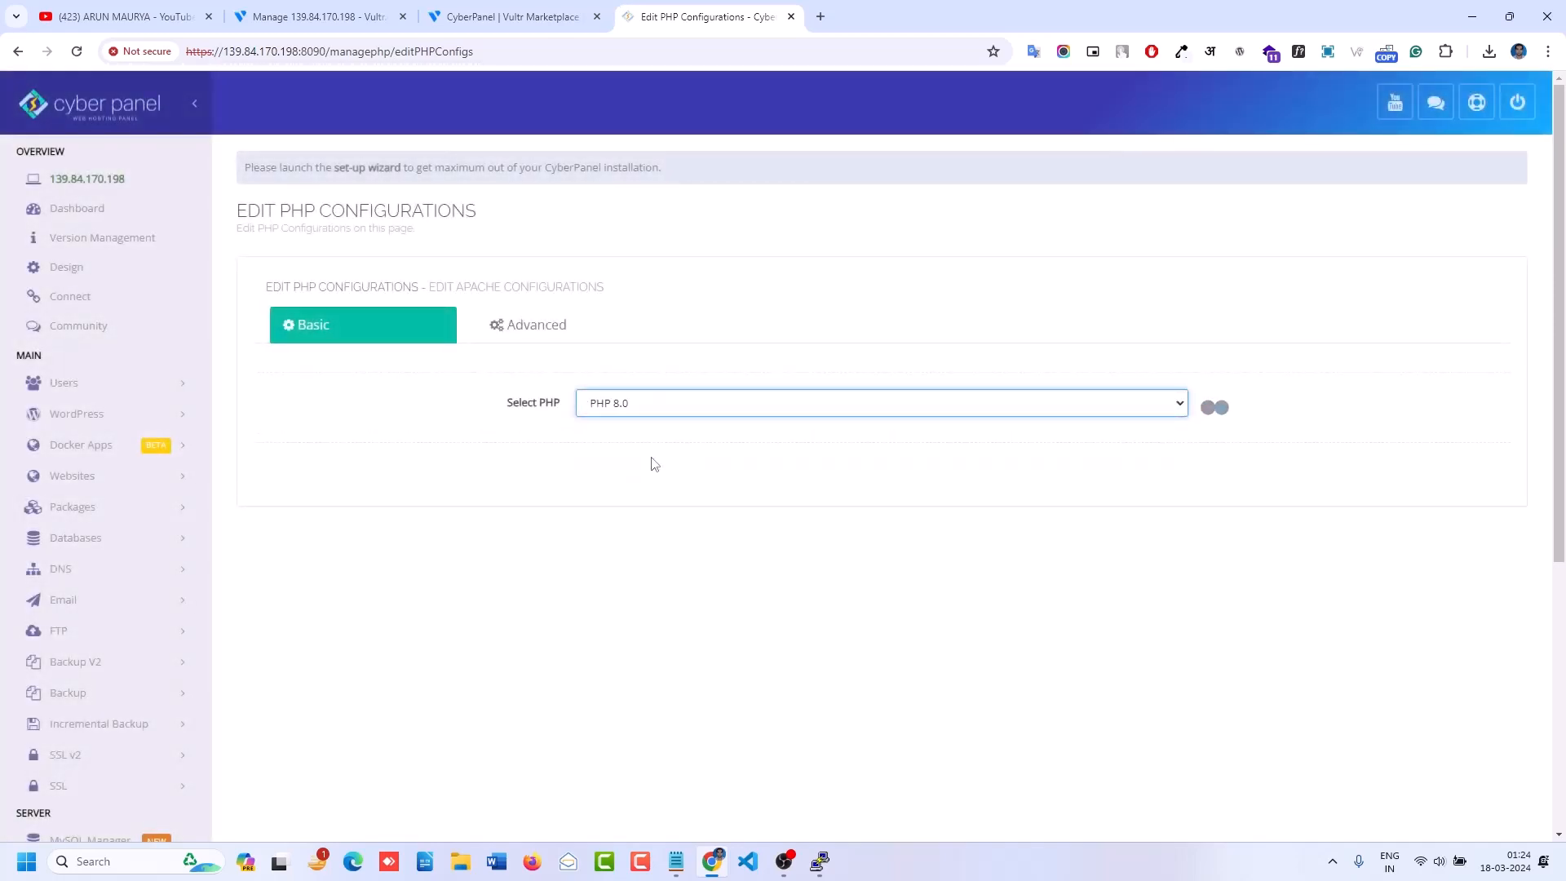
# Step: Enter 512M for memory_limit, upload_max_filesize and post_max_size
pyautogui.scroll(-3, 680, 470)
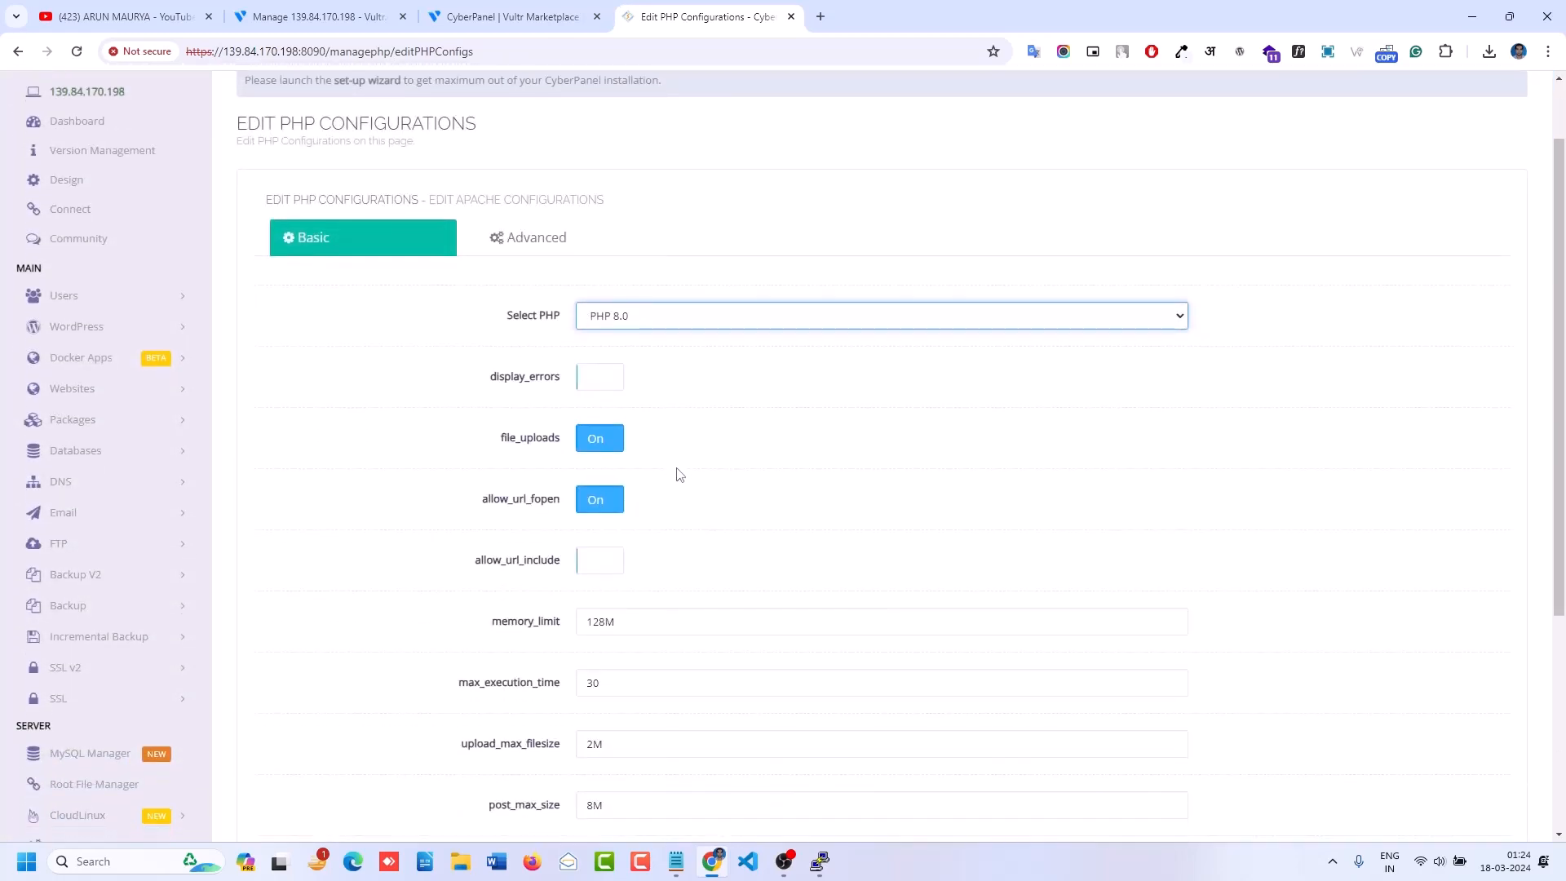
pyautogui.moveTo(607, 464); pyautogui.dragTo(544, 466)
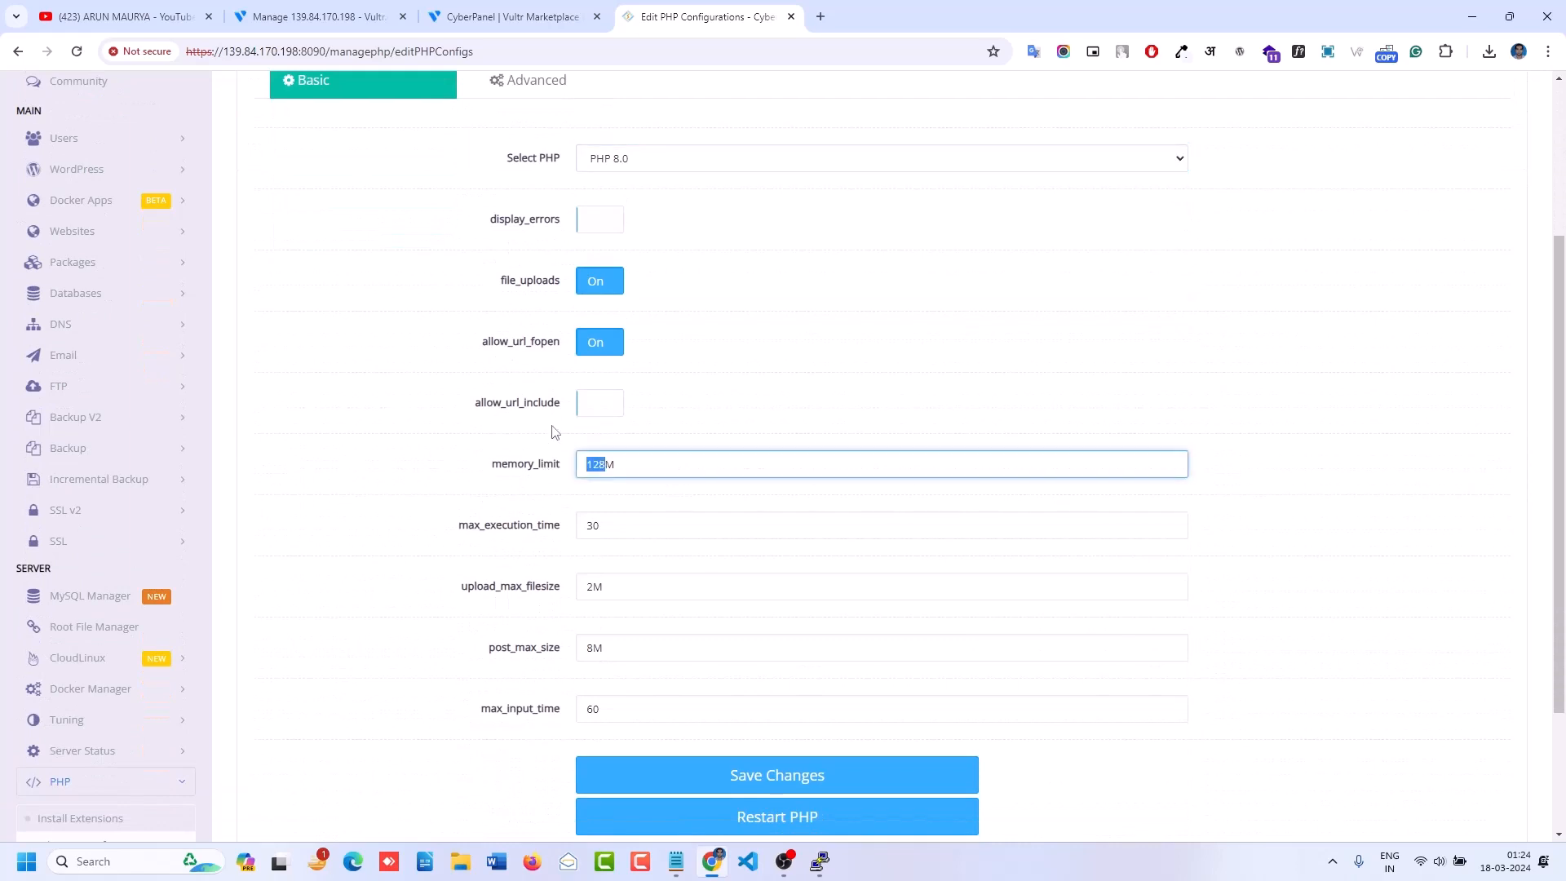
pyautogui.write('512')
pyautogui.click(581, 586)
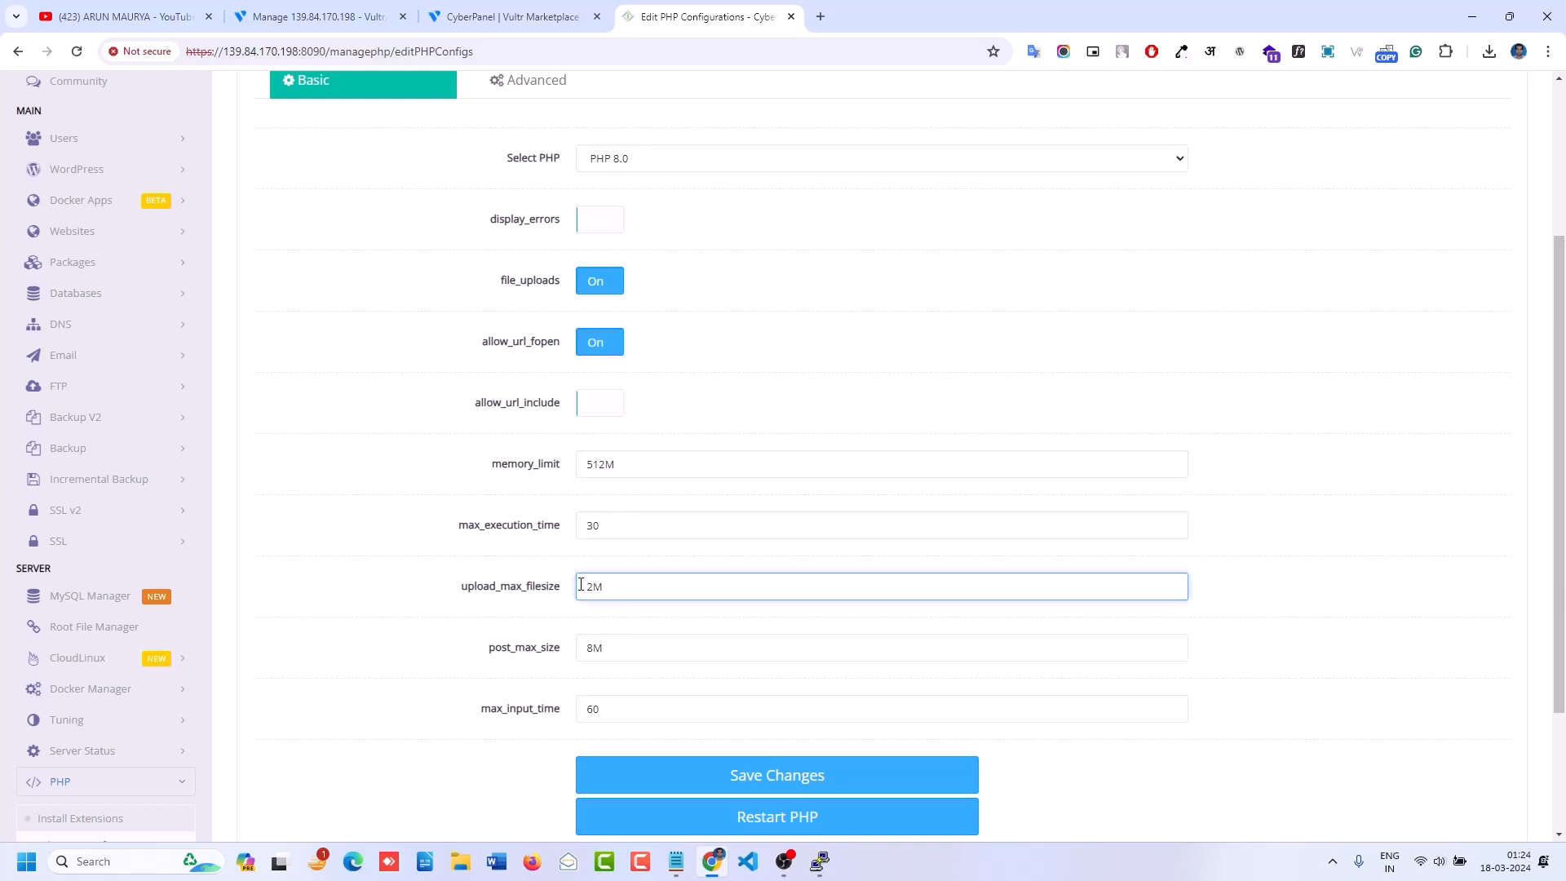
pyautogui.write('51')
pyautogui.moveTo(592, 648); pyautogui.dragTo(580, 648)
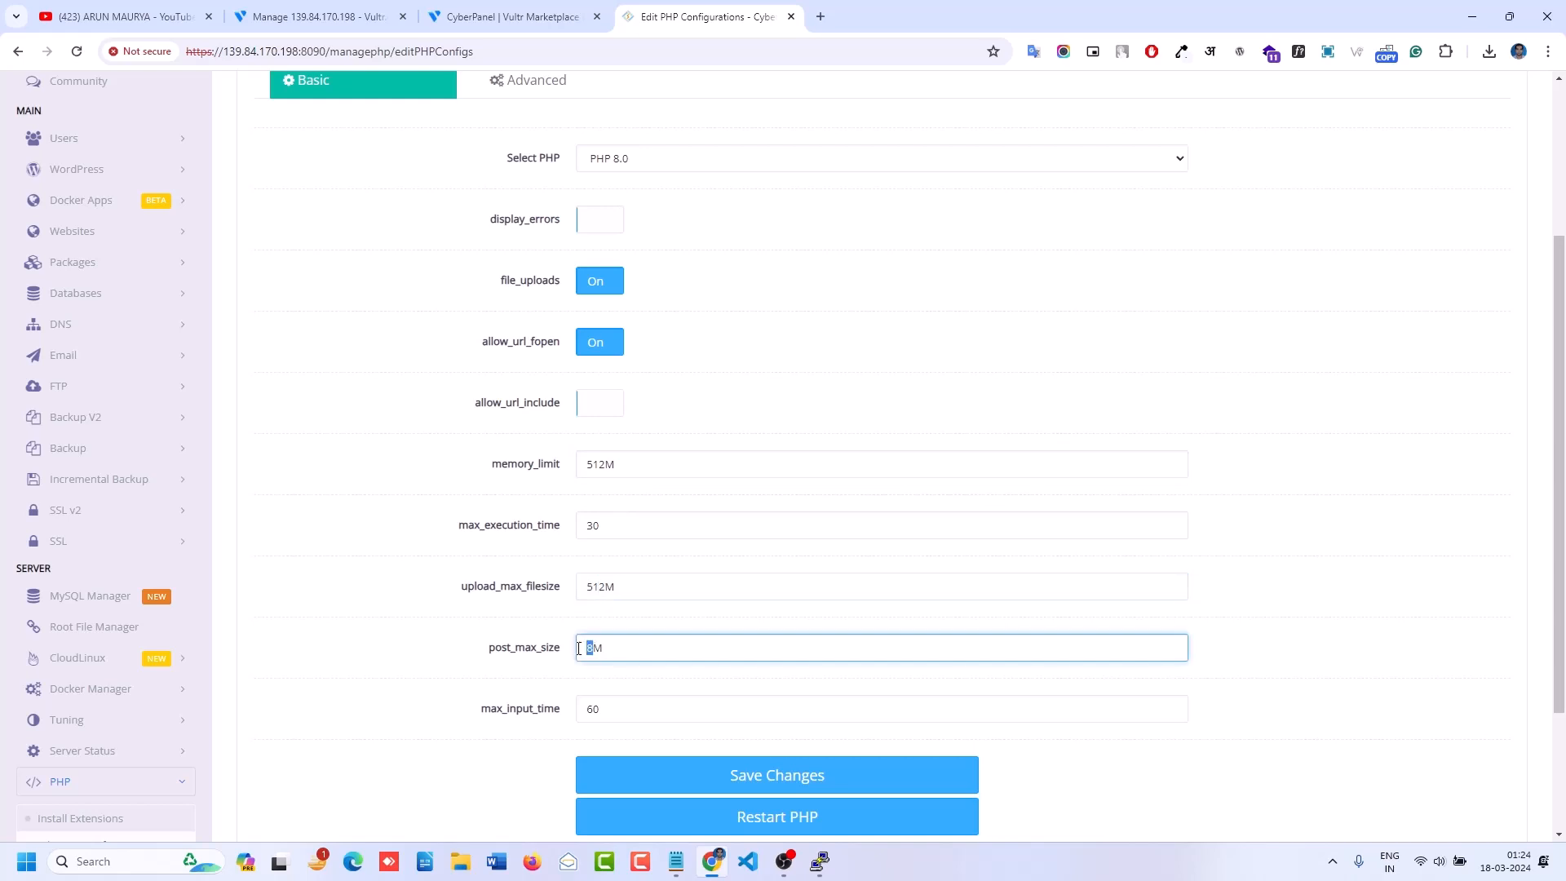
pyautogui.write('512')
pyautogui.click(125, 295)
pyautogui.rightClick(95, 408)
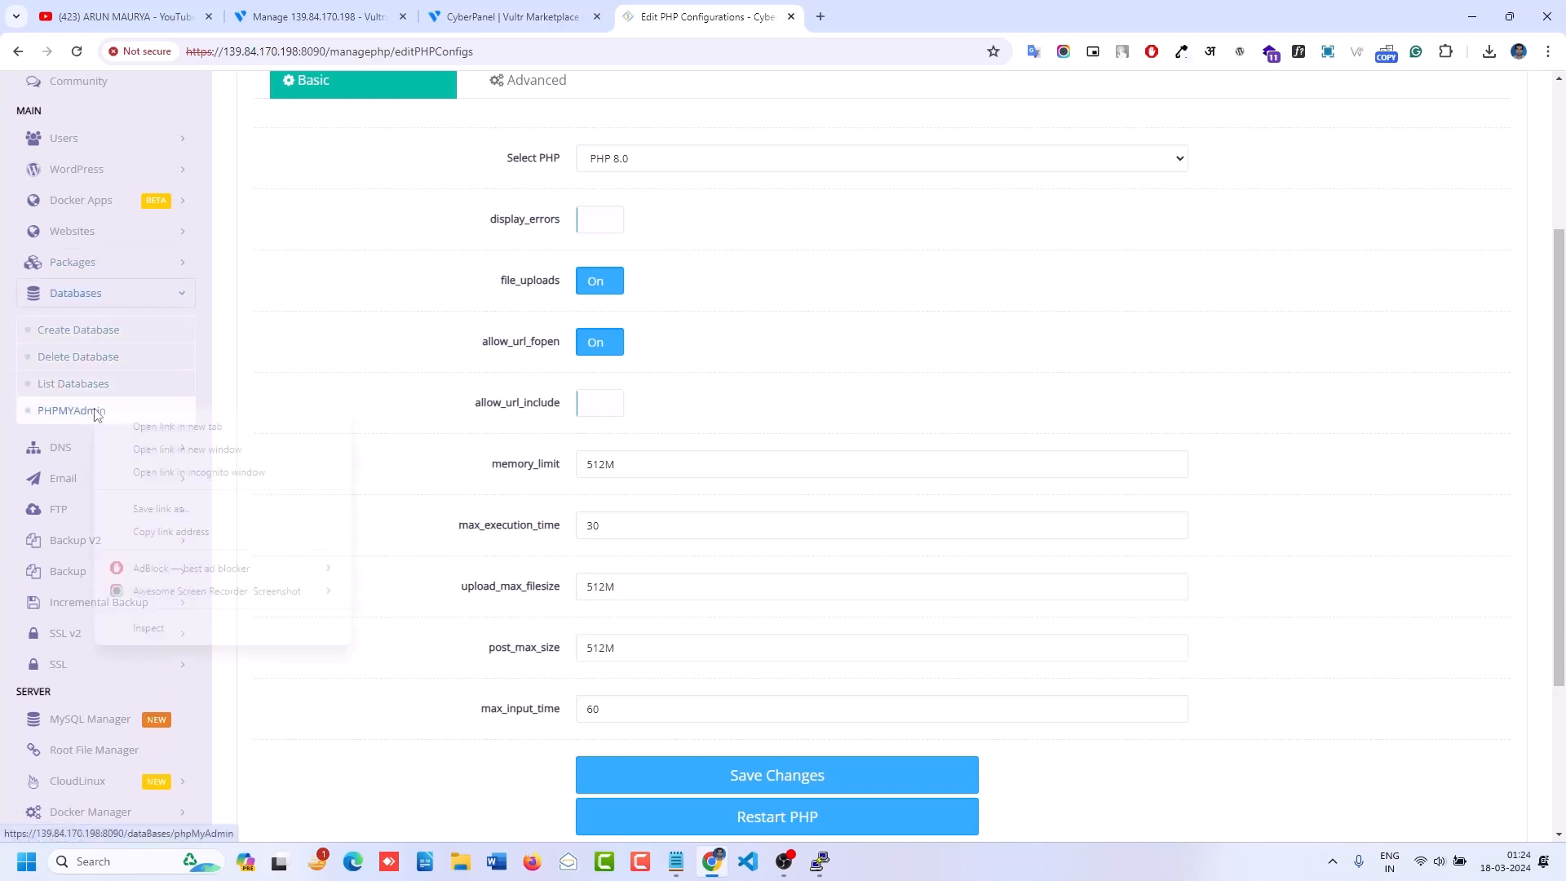
# Step: Open phpMyAdmin in a new tab and check that it reports PHP version 8.0.30
pyautogui.click(155, 423)
pyautogui.click(839, 15)
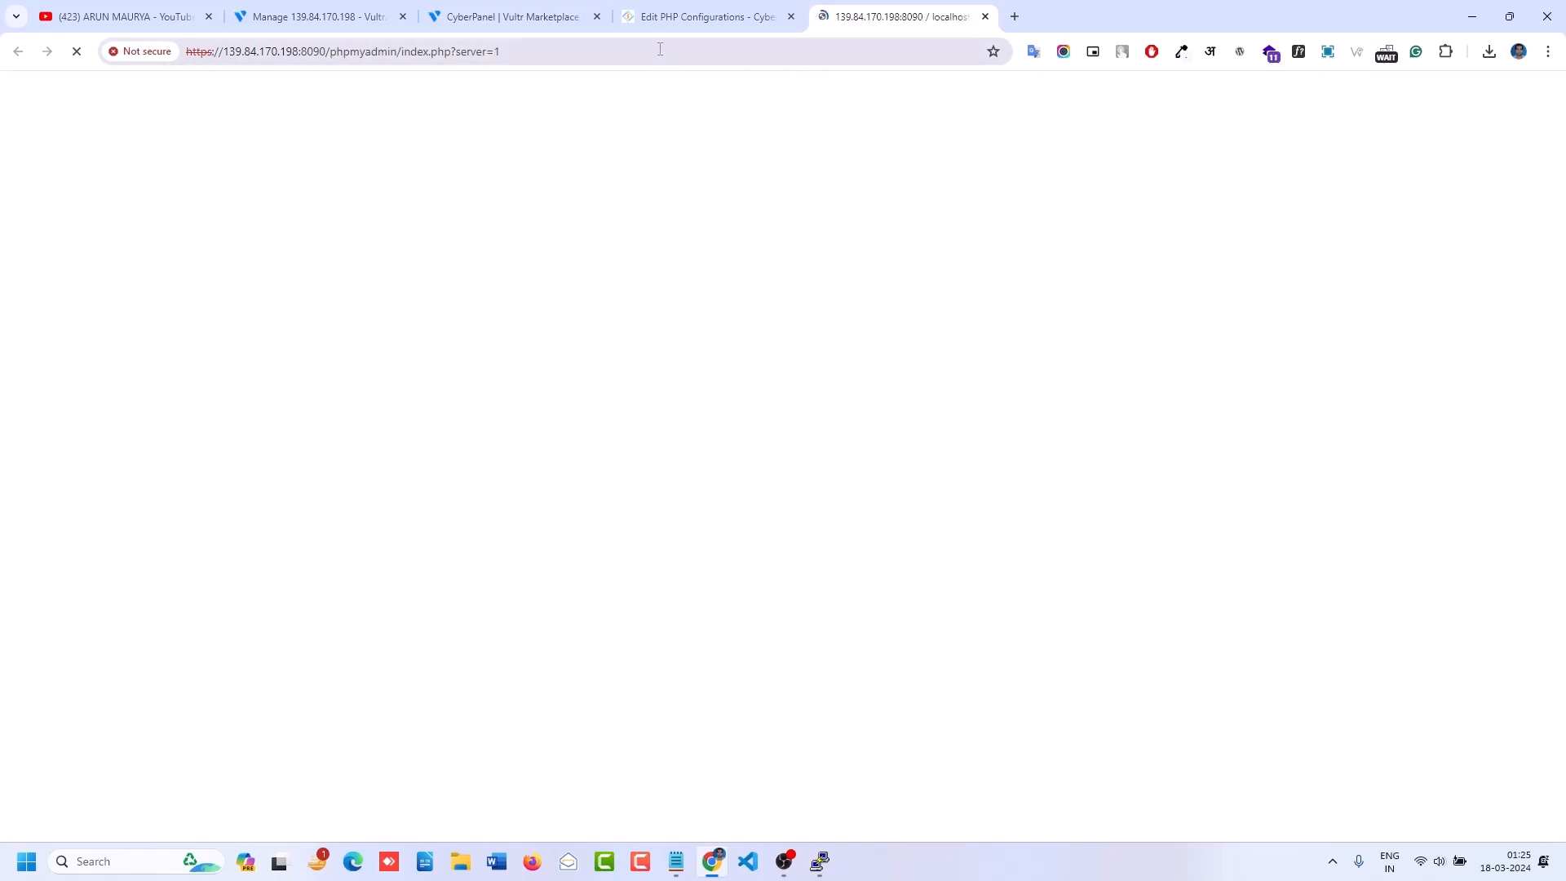
pyautogui.click(687, 18)
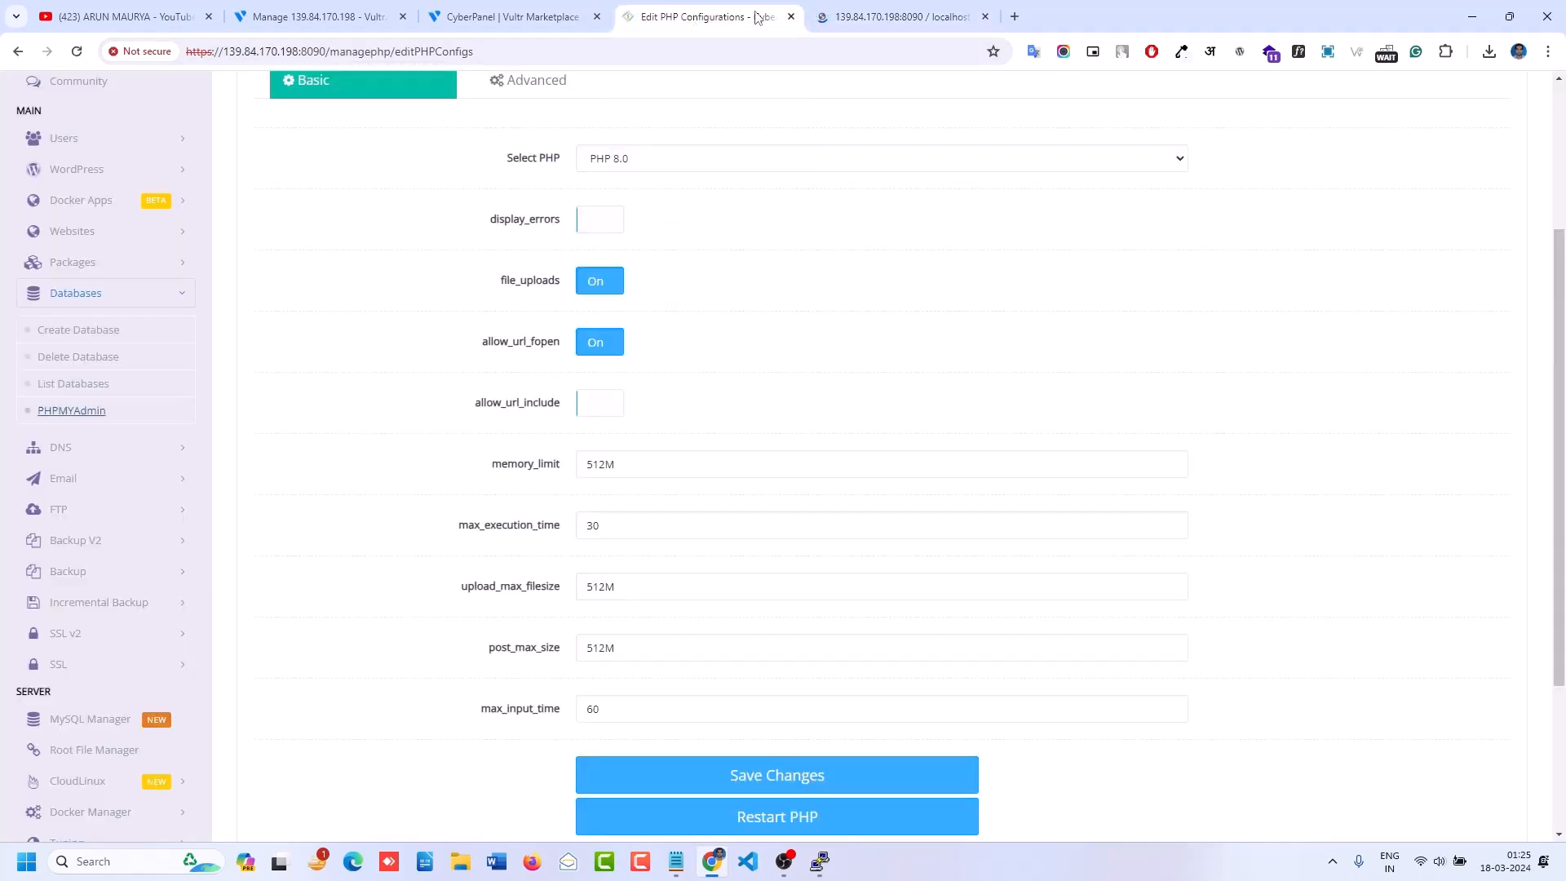
pyautogui.click(831, 18)
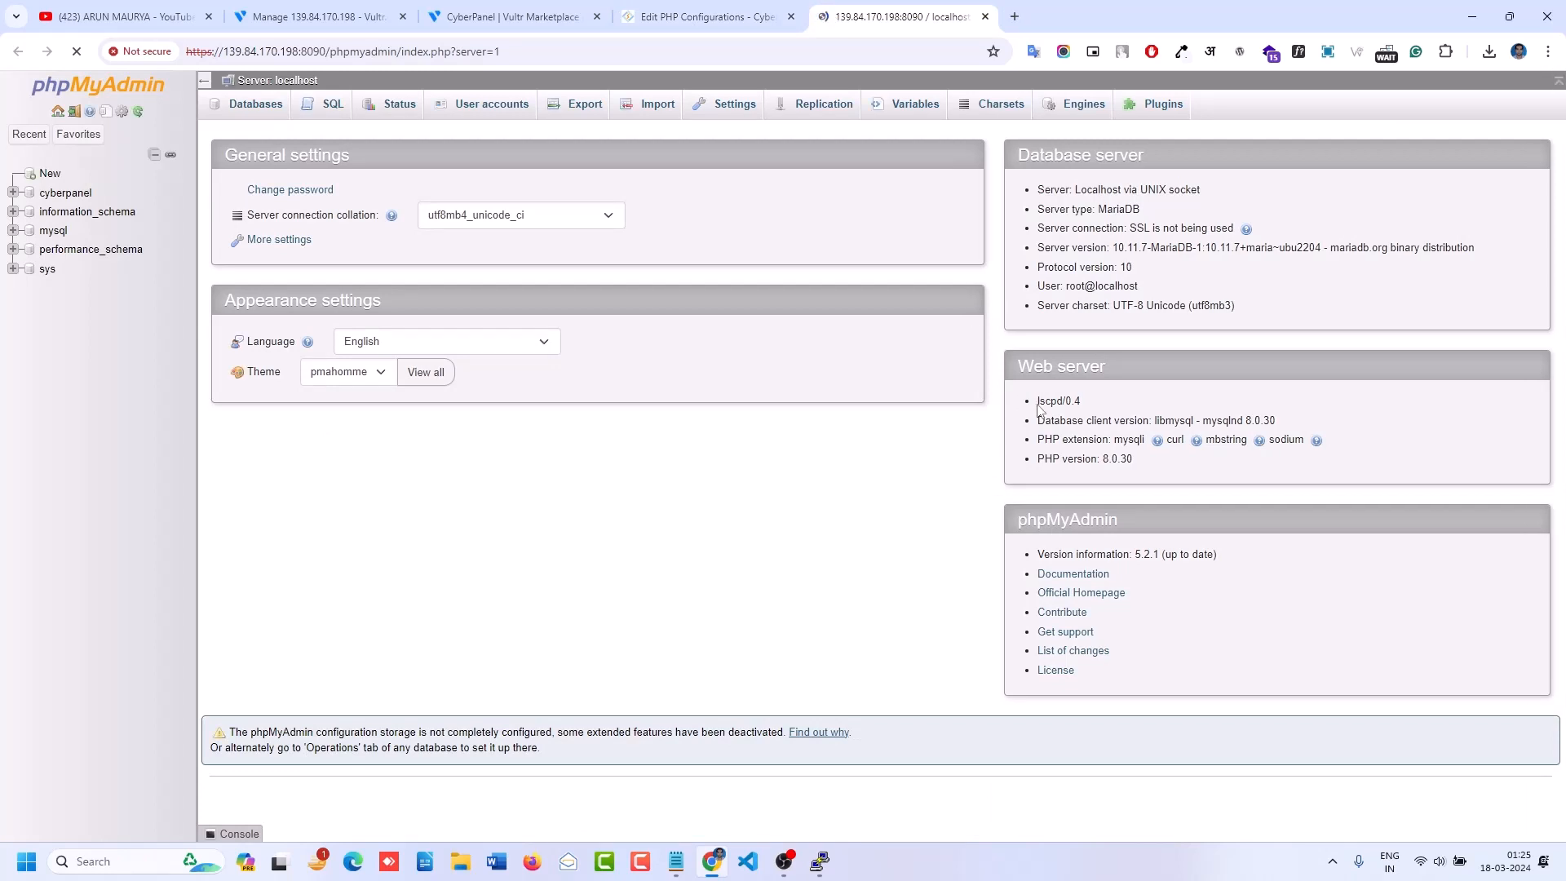
pyautogui.moveTo(1049, 459); pyautogui.dragTo(1141, 467)
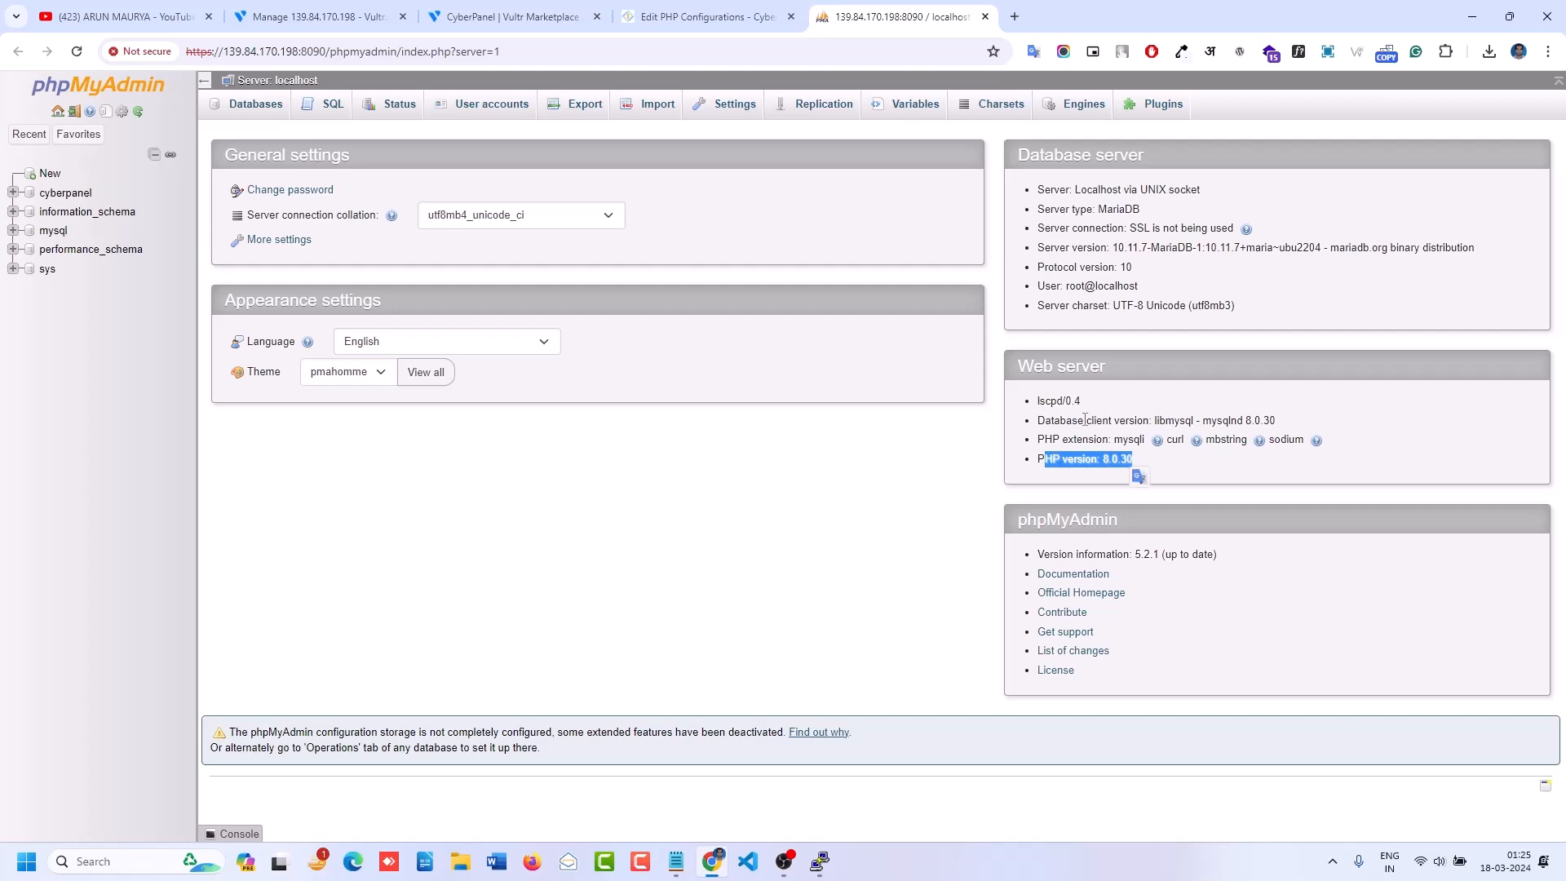
# Step: View phpMyAdmin's Import page showing the 2,048KiB upload limit
pyautogui.click(698, 4)
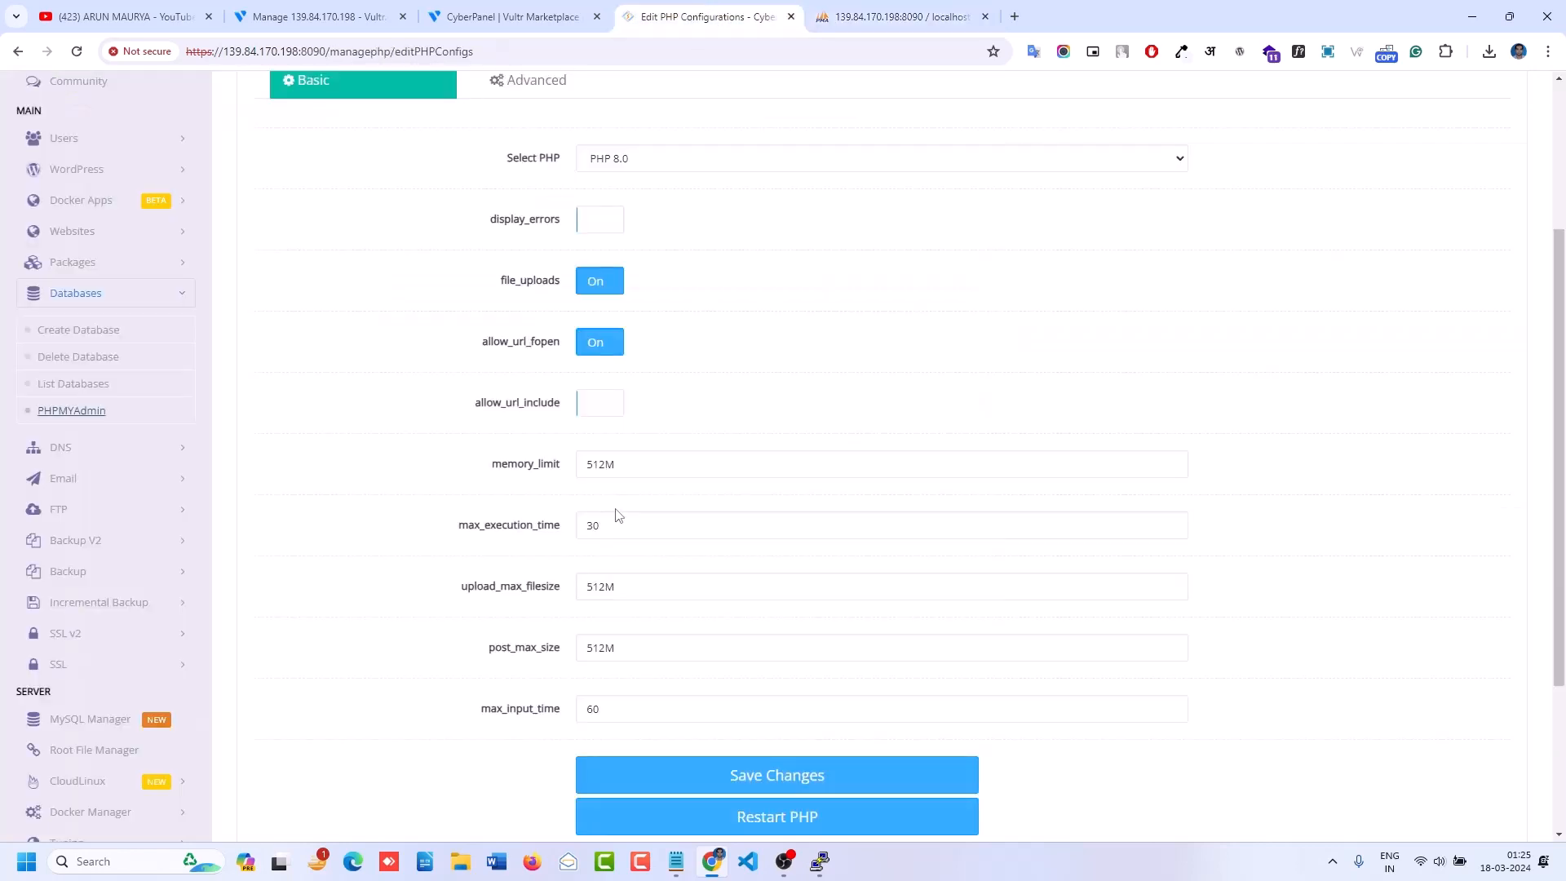
pyautogui.click(857, 5)
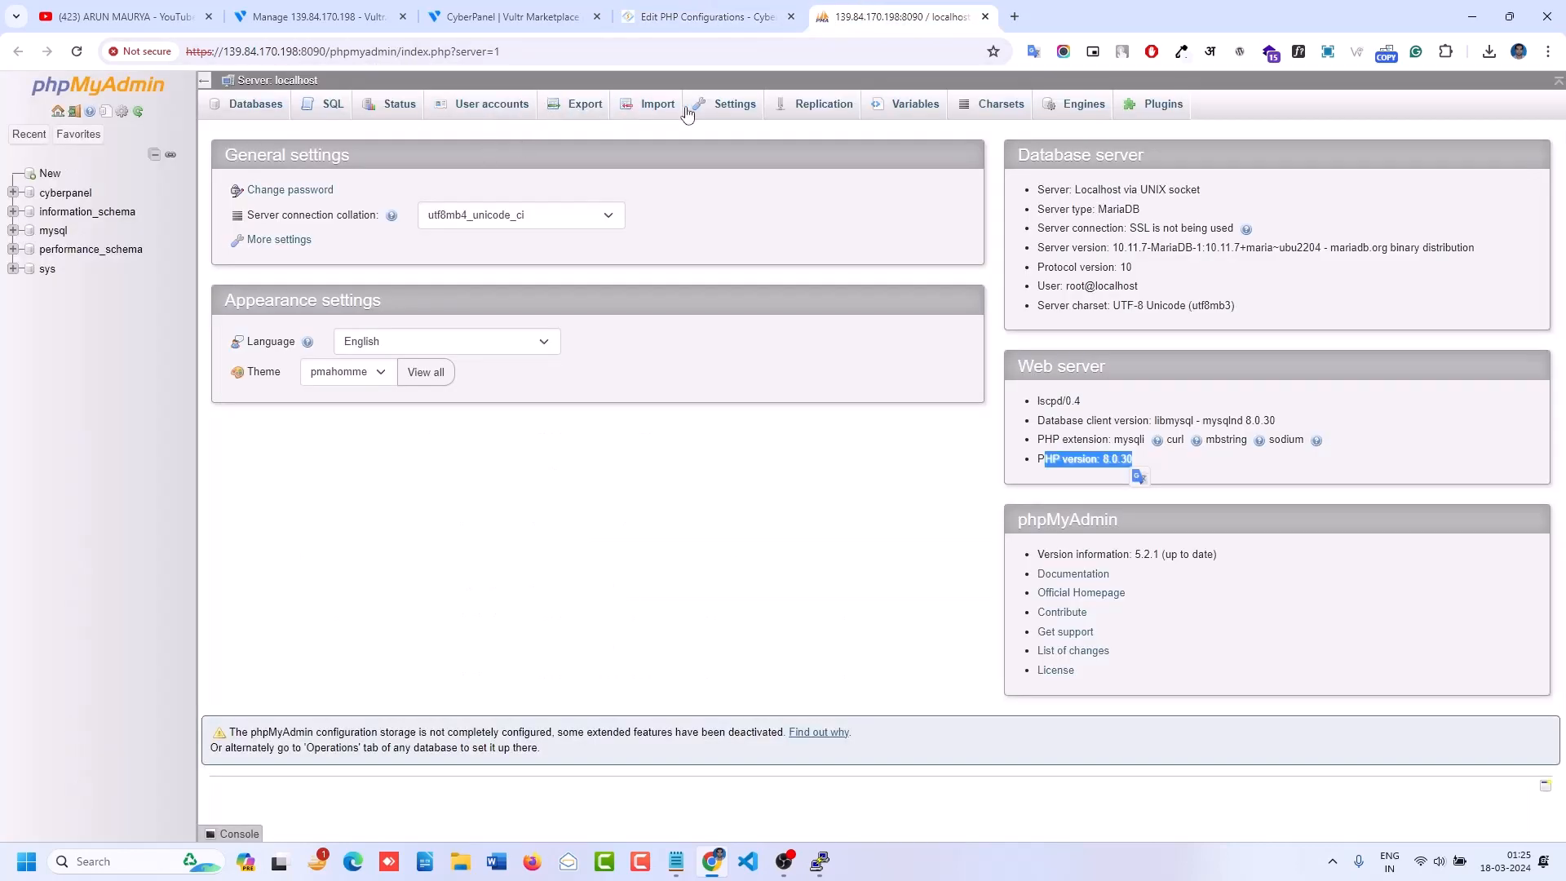
pyautogui.click(650, 108)
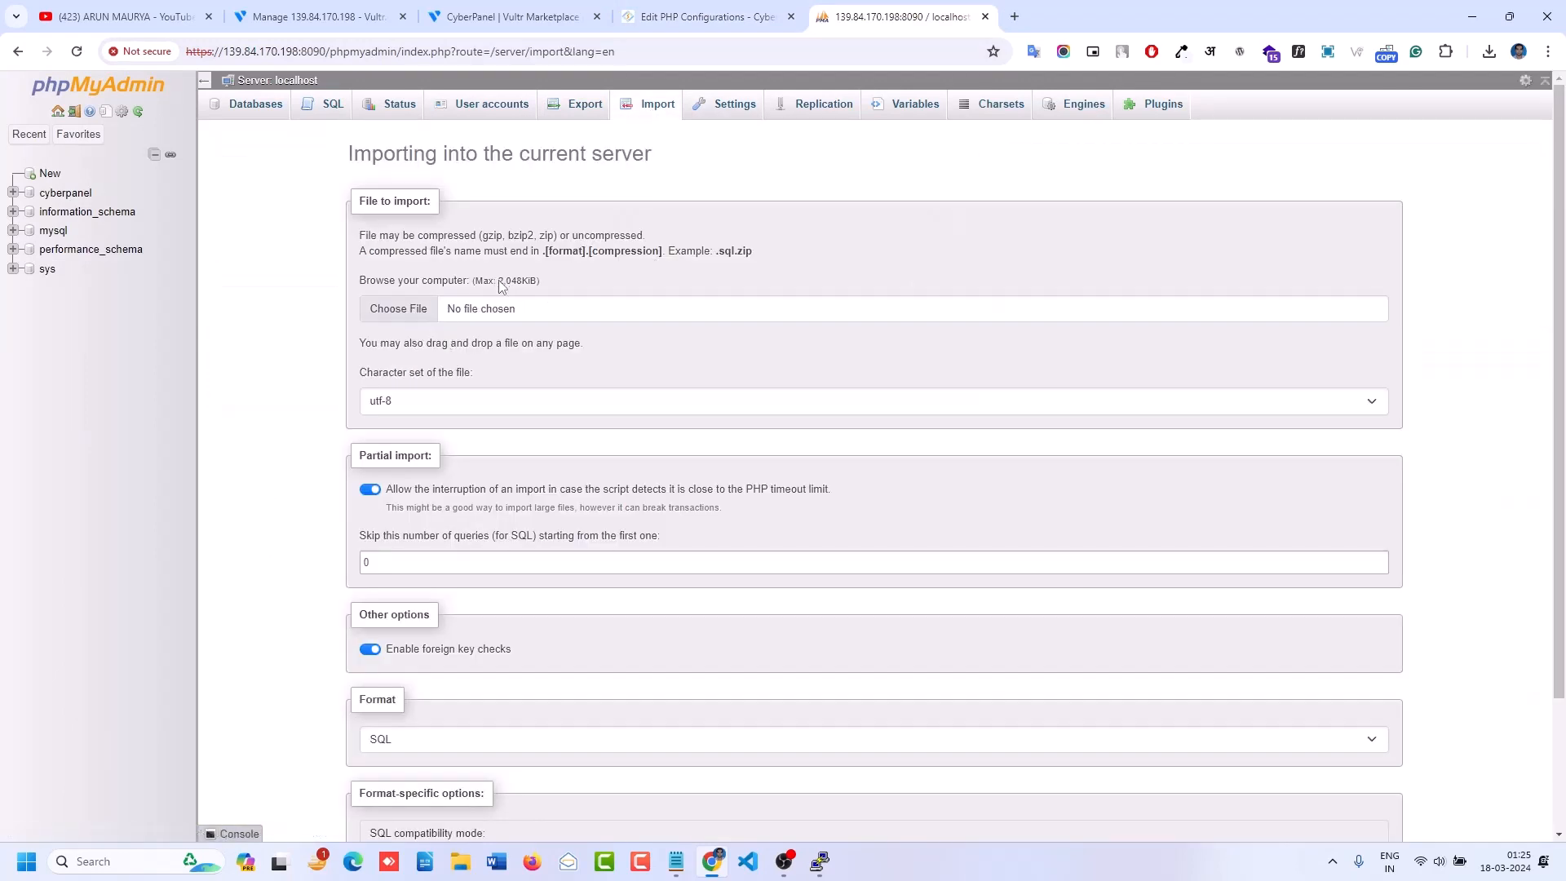
pyautogui.moveTo(499, 282); pyautogui.dragTo(540, 284)
pyautogui.click(654, 17)
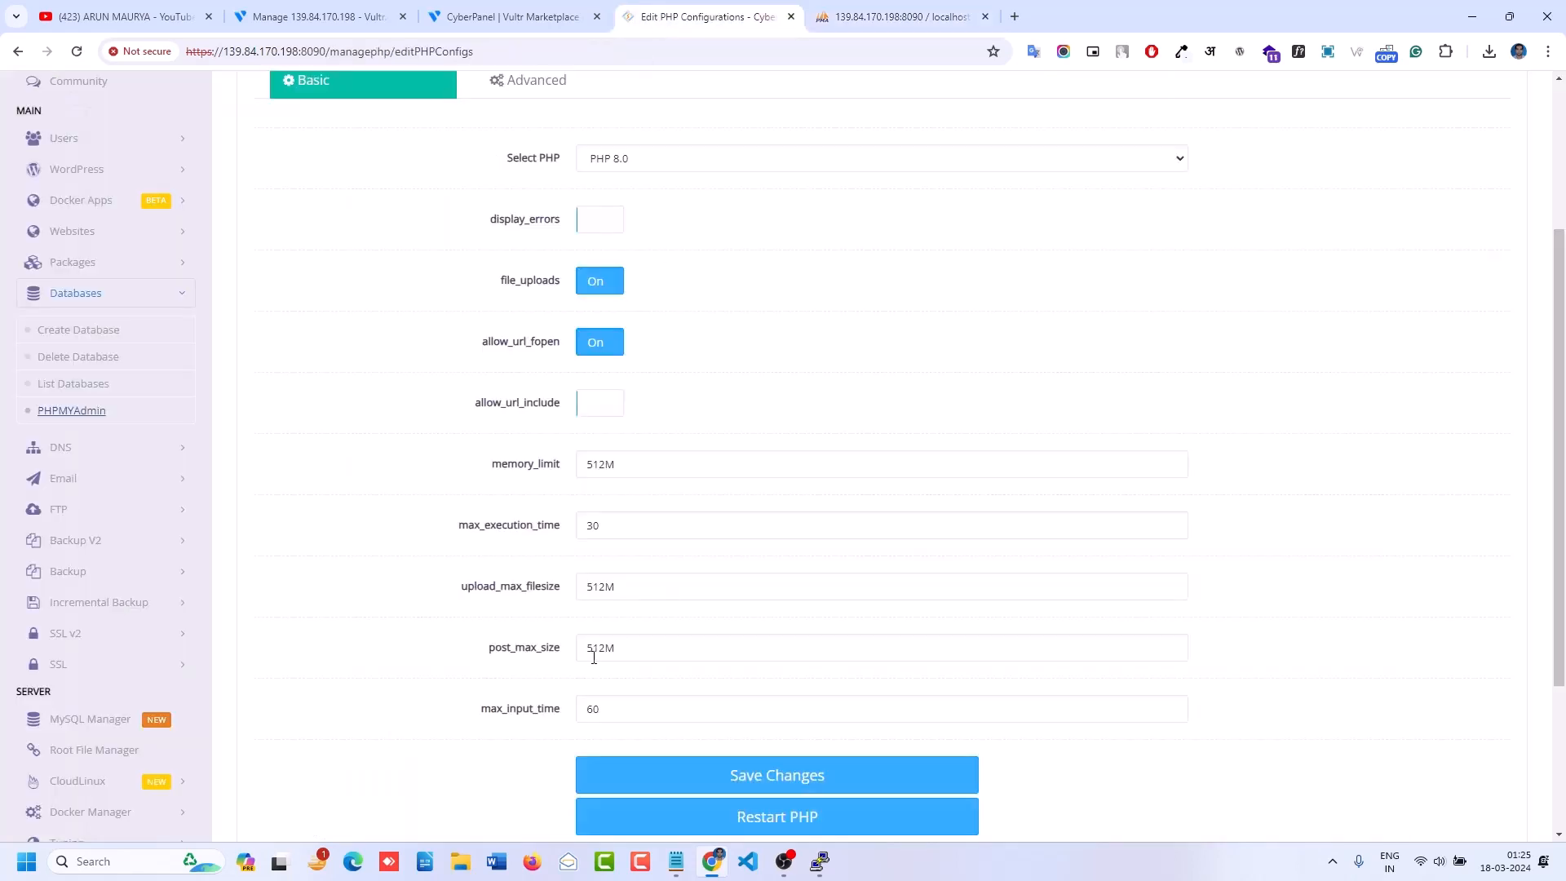
# Step: Save the PHP 8.0 configuration and restart PHP to apply the new limits
pyautogui.click(710, 788)
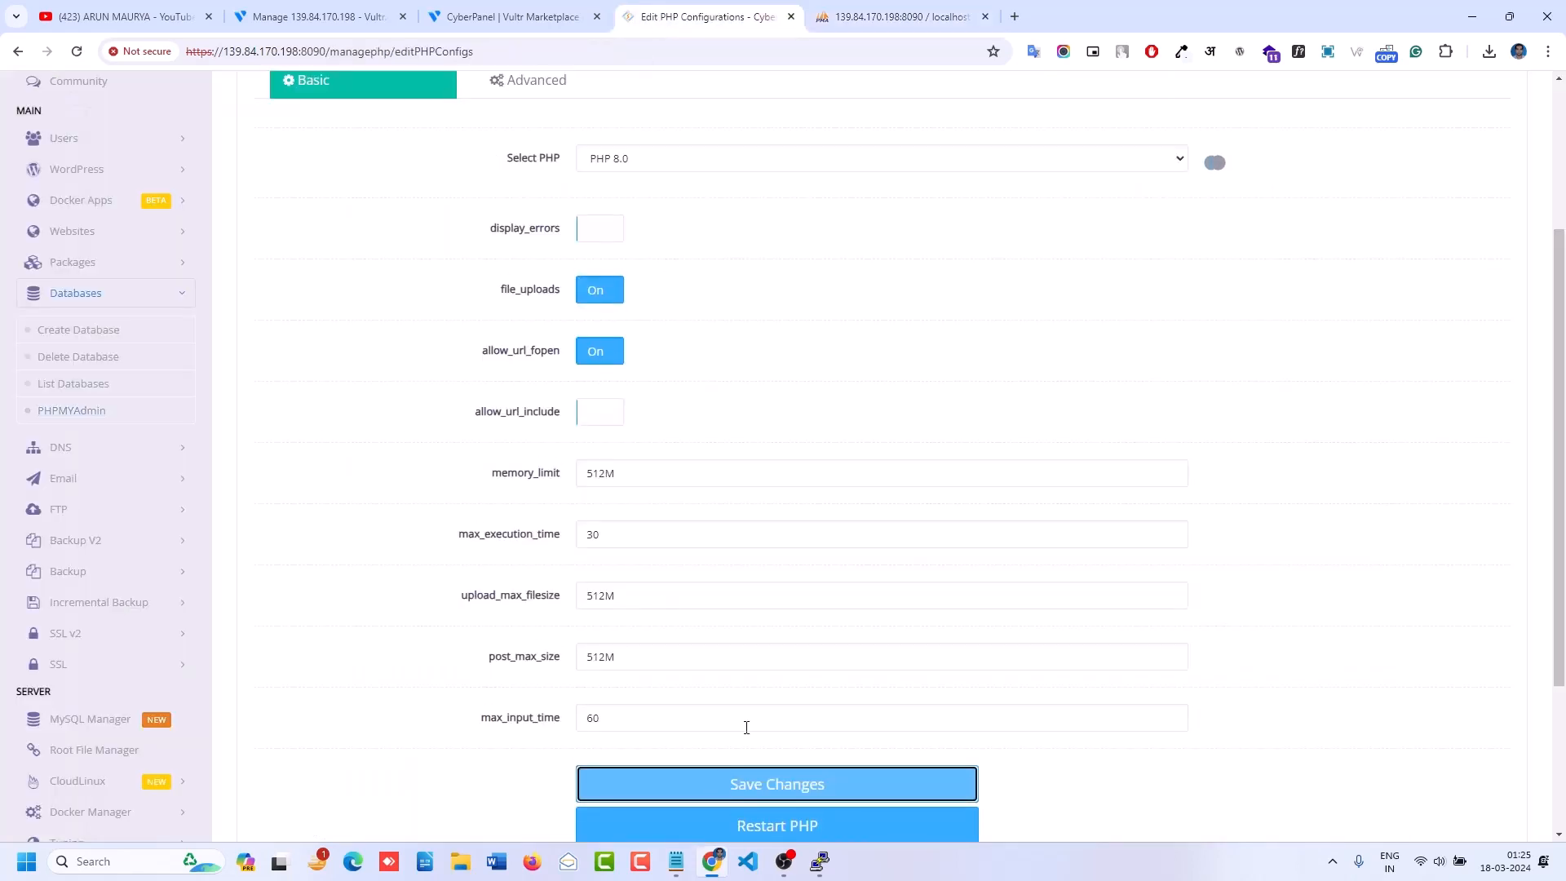
pyautogui.scroll(-2, 746, 727)
pyautogui.scroll(3, 790, 687)
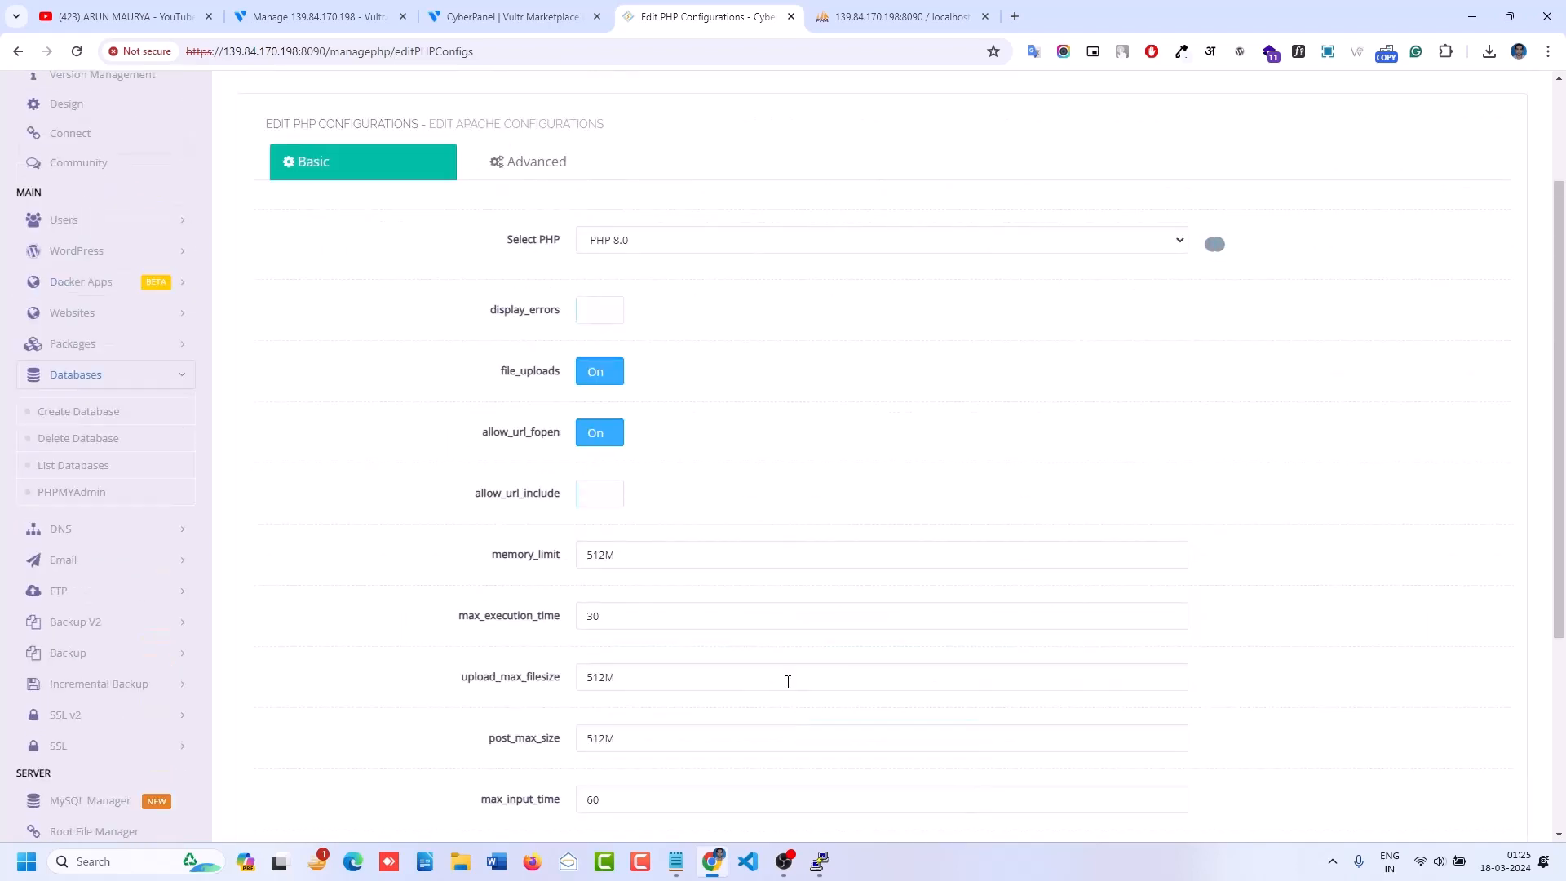
pyautogui.scroll(-2, 788, 682)
pyautogui.scroll(2, 788, 677)
pyautogui.scroll(-2, 788, 682)
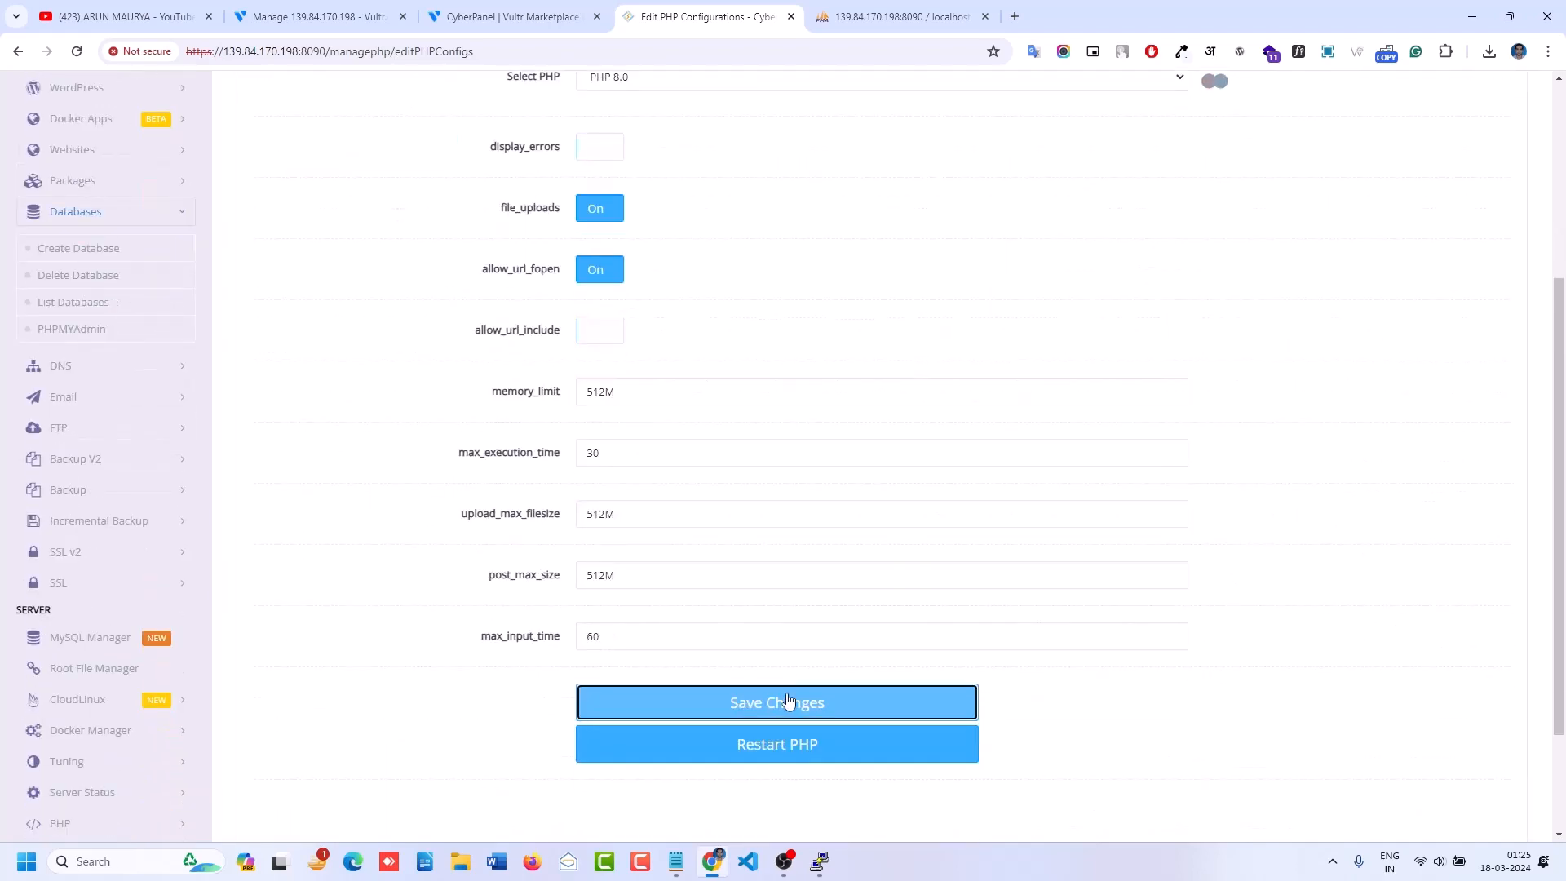
pyautogui.scroll(2, 1011, 481)
pyautogui.scroll(2, 1134, 265)
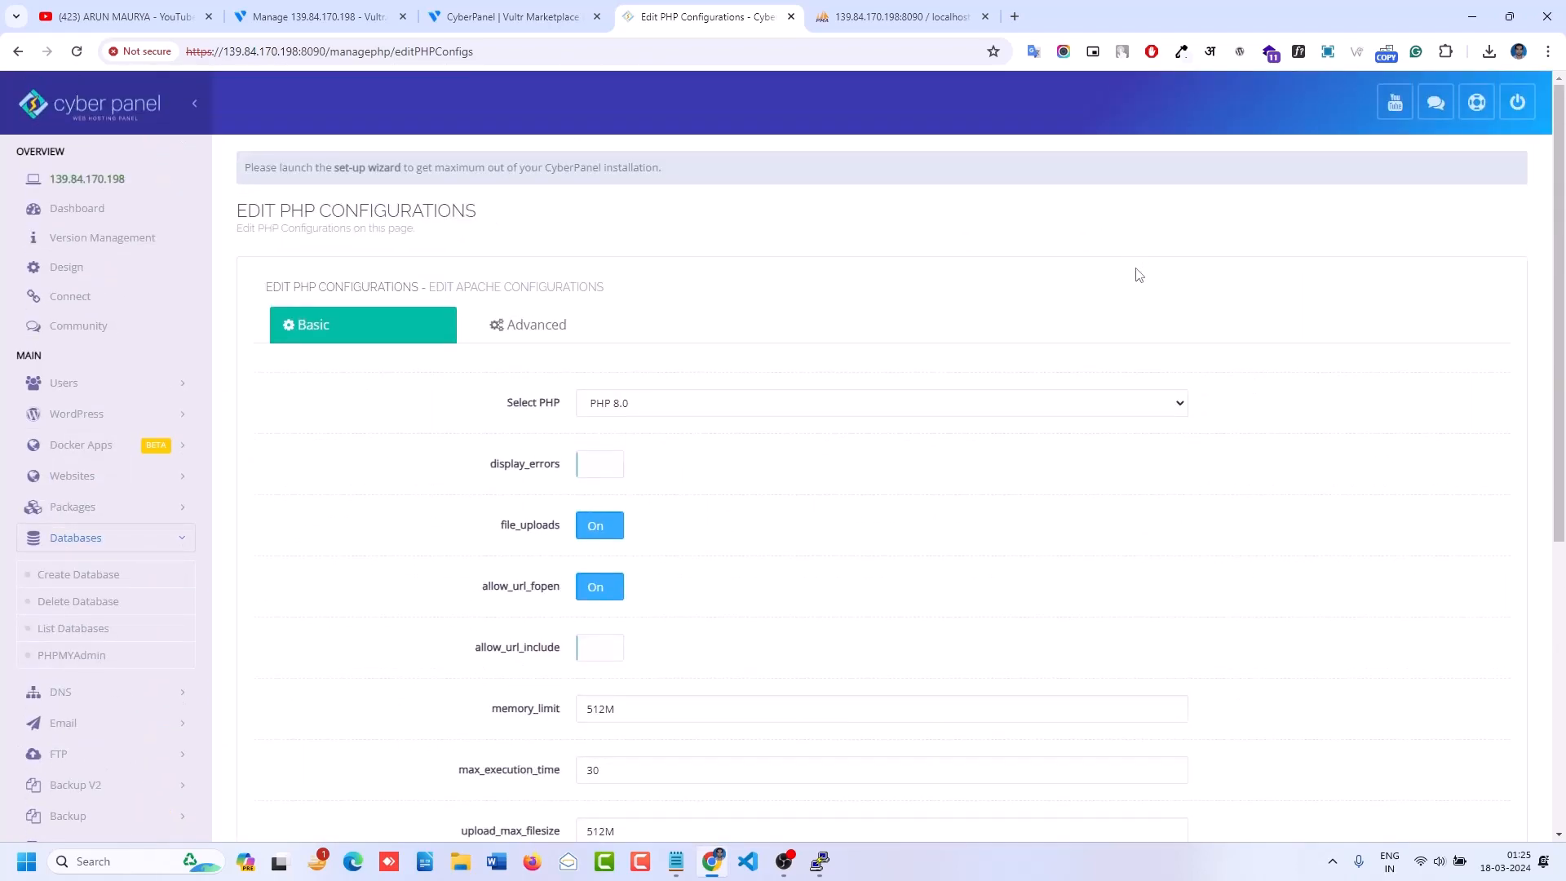
pyautogui.scroll(-6, 849, 485)
pyautogui.click(748, 588)
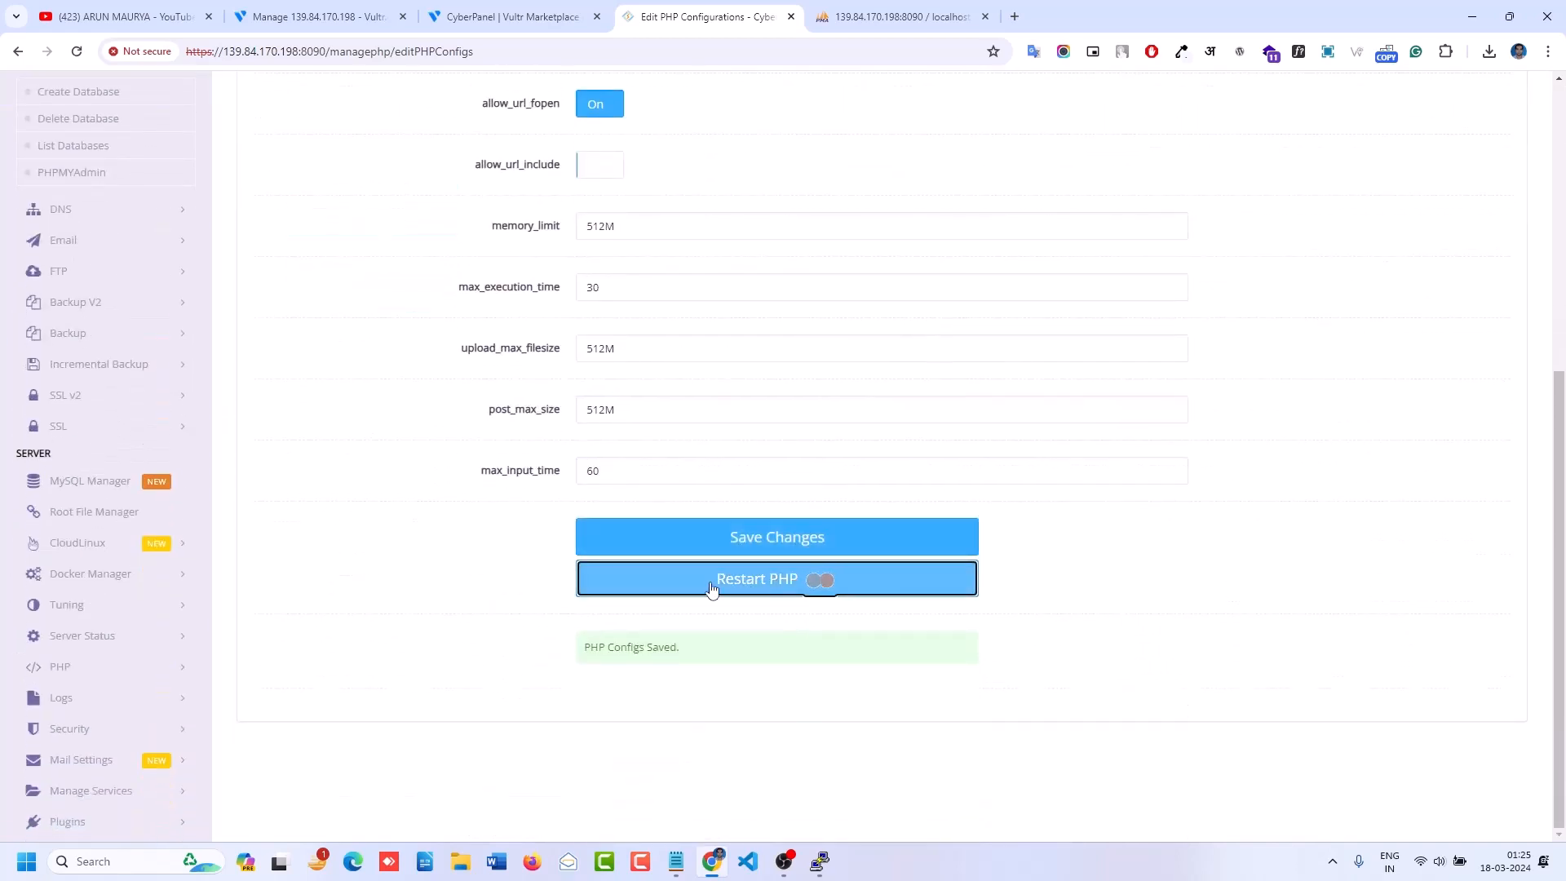
# Step: Reload phpMyAdmin's Import page to confirm the 512MiB upload limit
pyautogui.hotkey('ctrl', 'Tab')
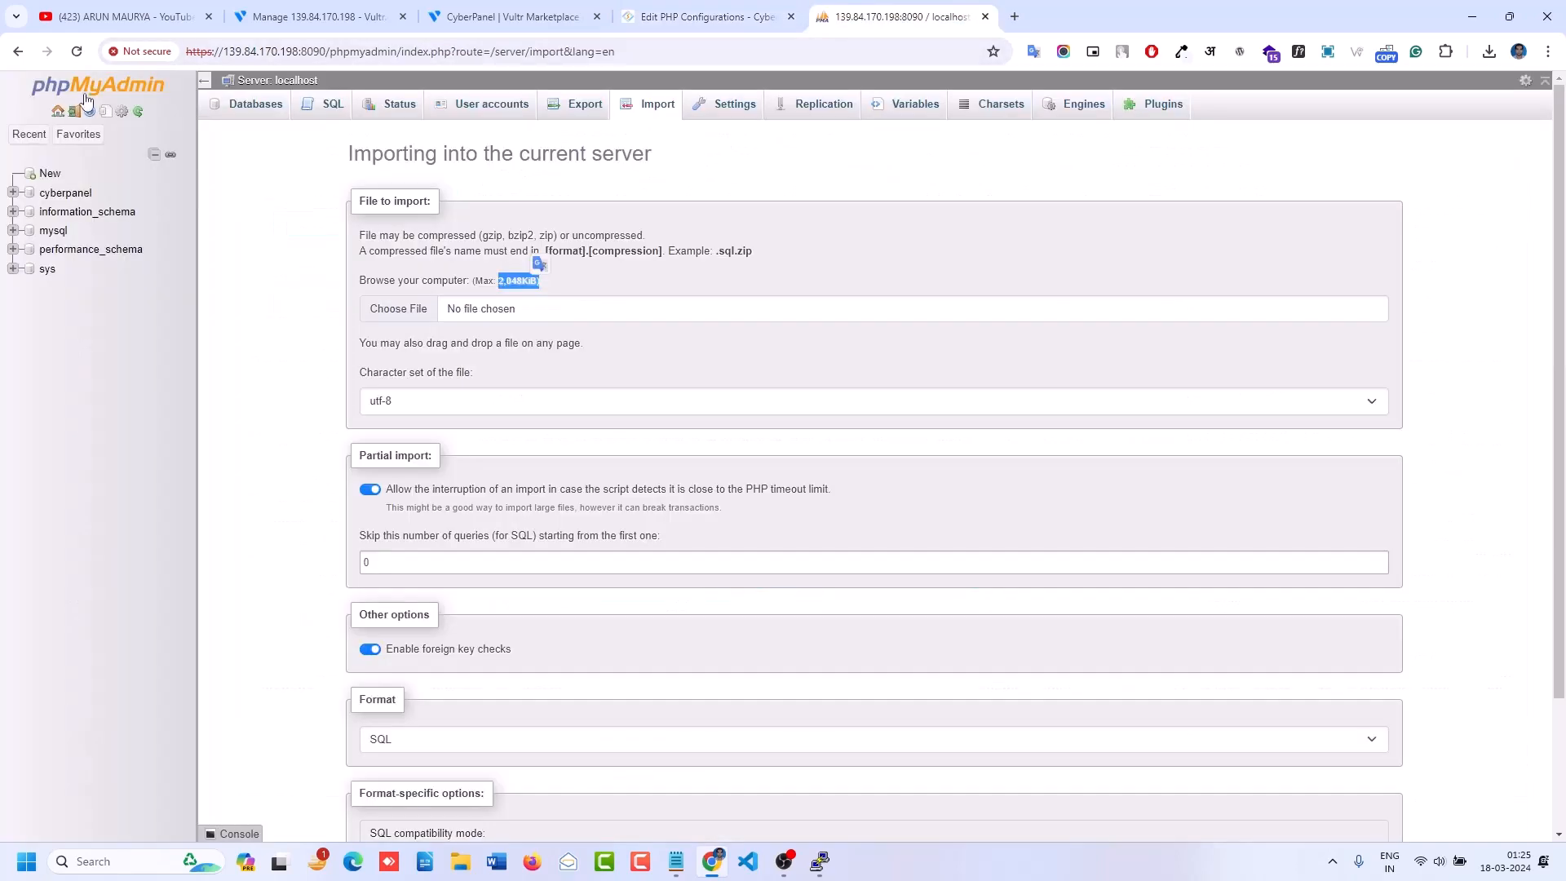
pyautogui.click(77, 51)
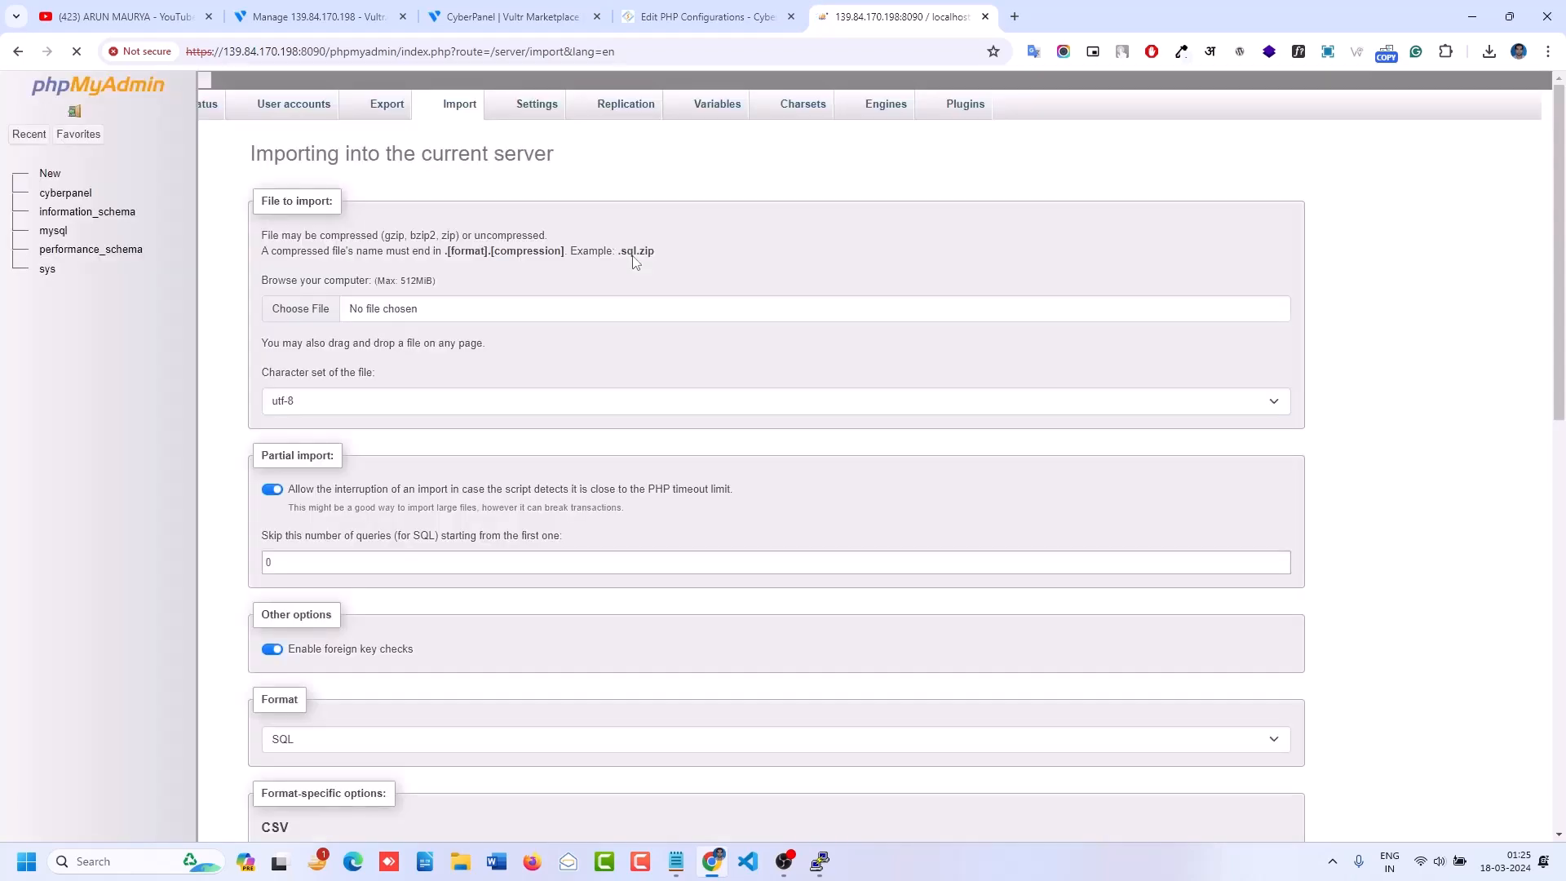
pyautogui.doubleClick(500, 282)
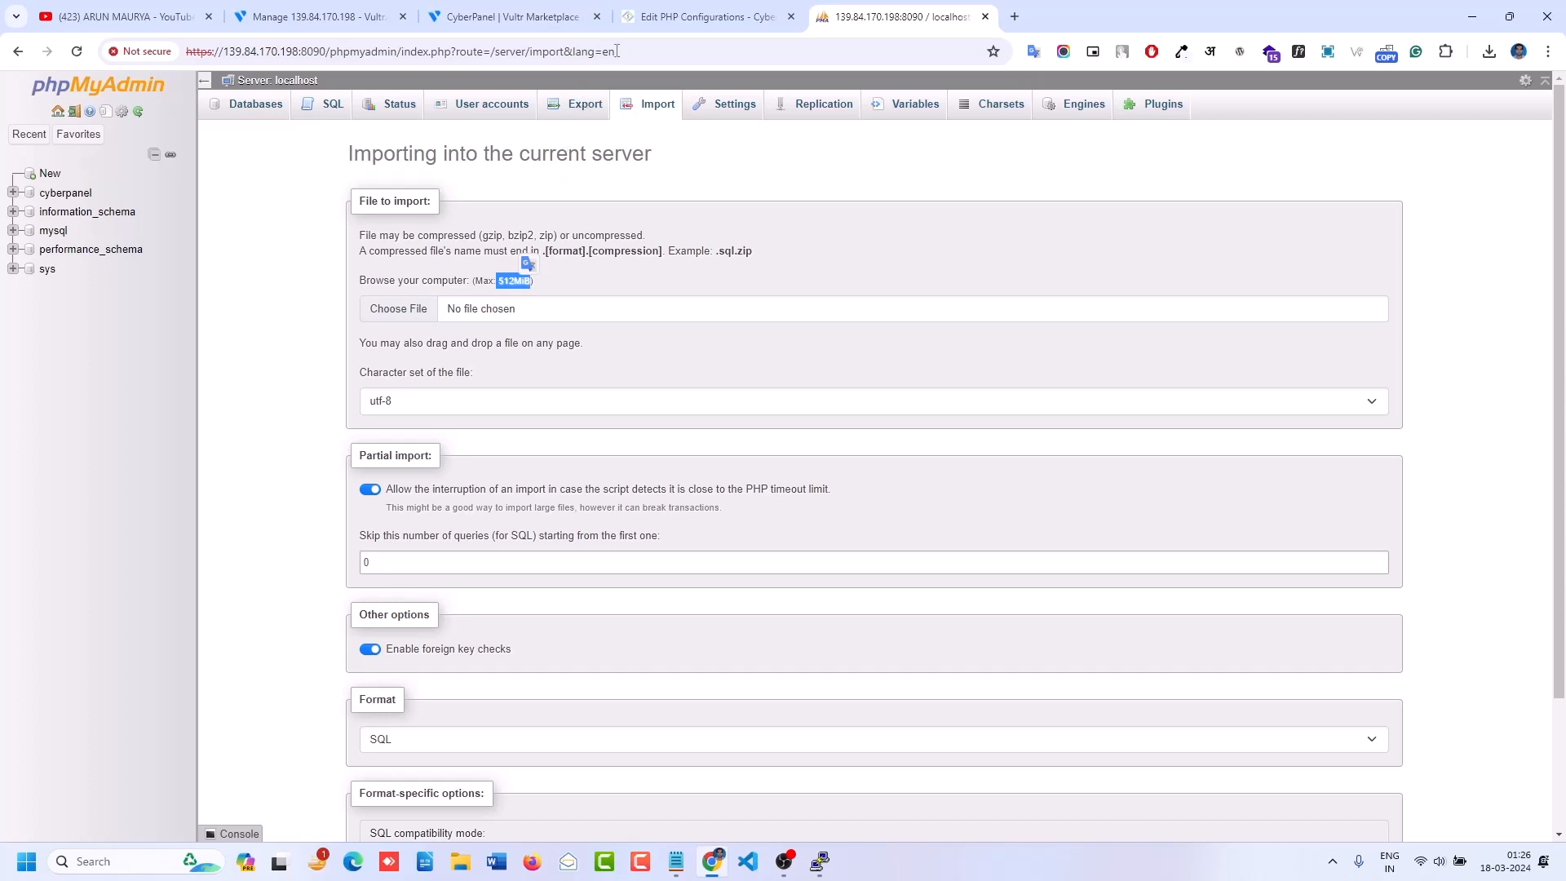
# Step: Return to the CyberPanel Home dashboard via the sidebar
pyautogui.click(652, 16)
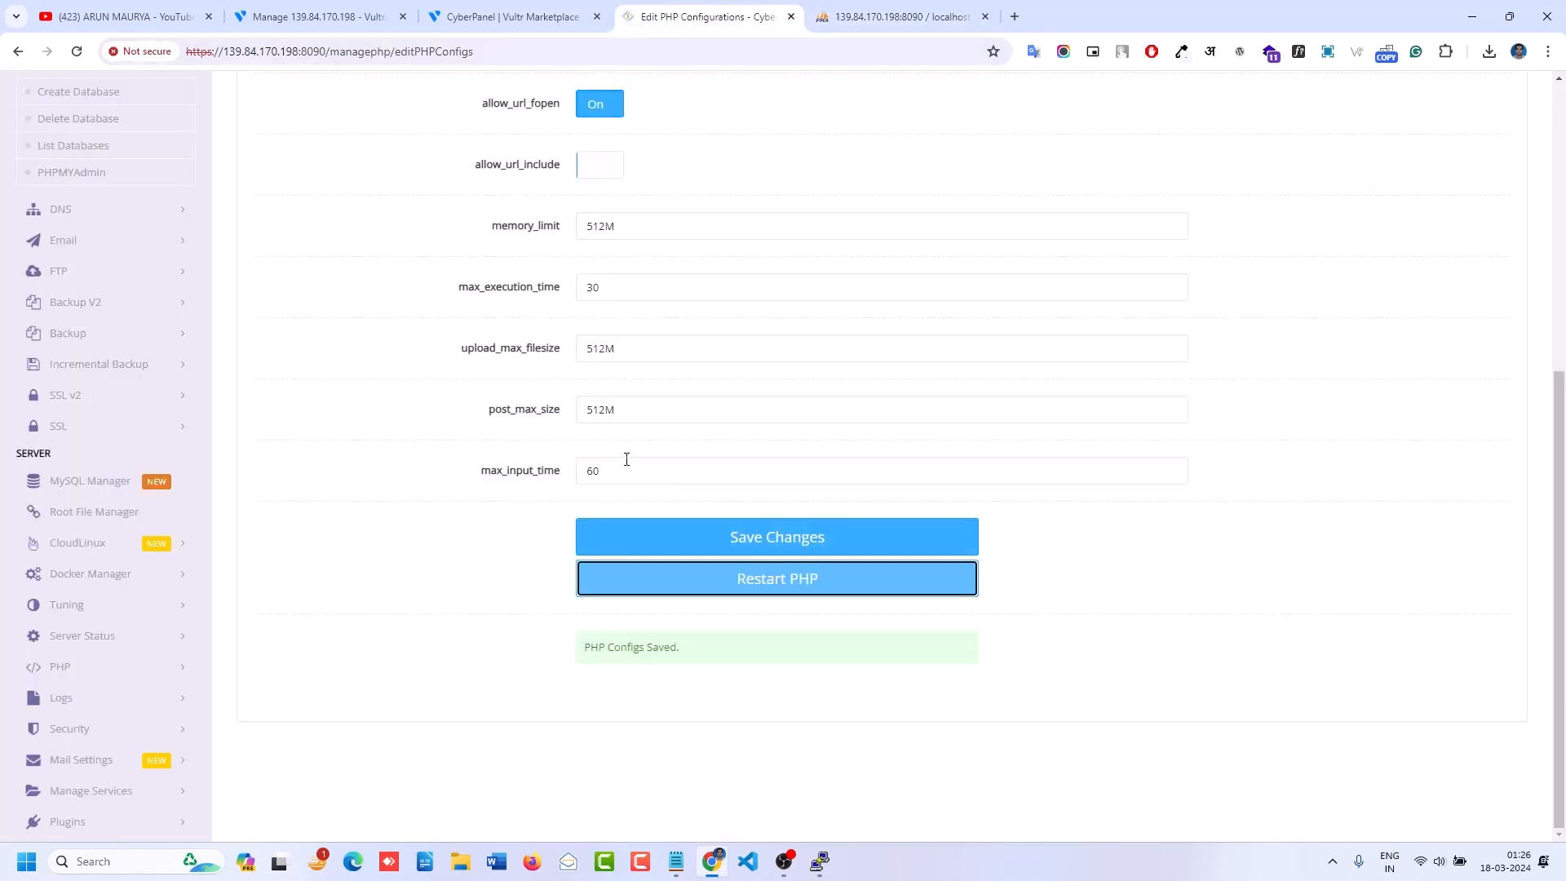
pyautogui.scroll(2, 626, 459)
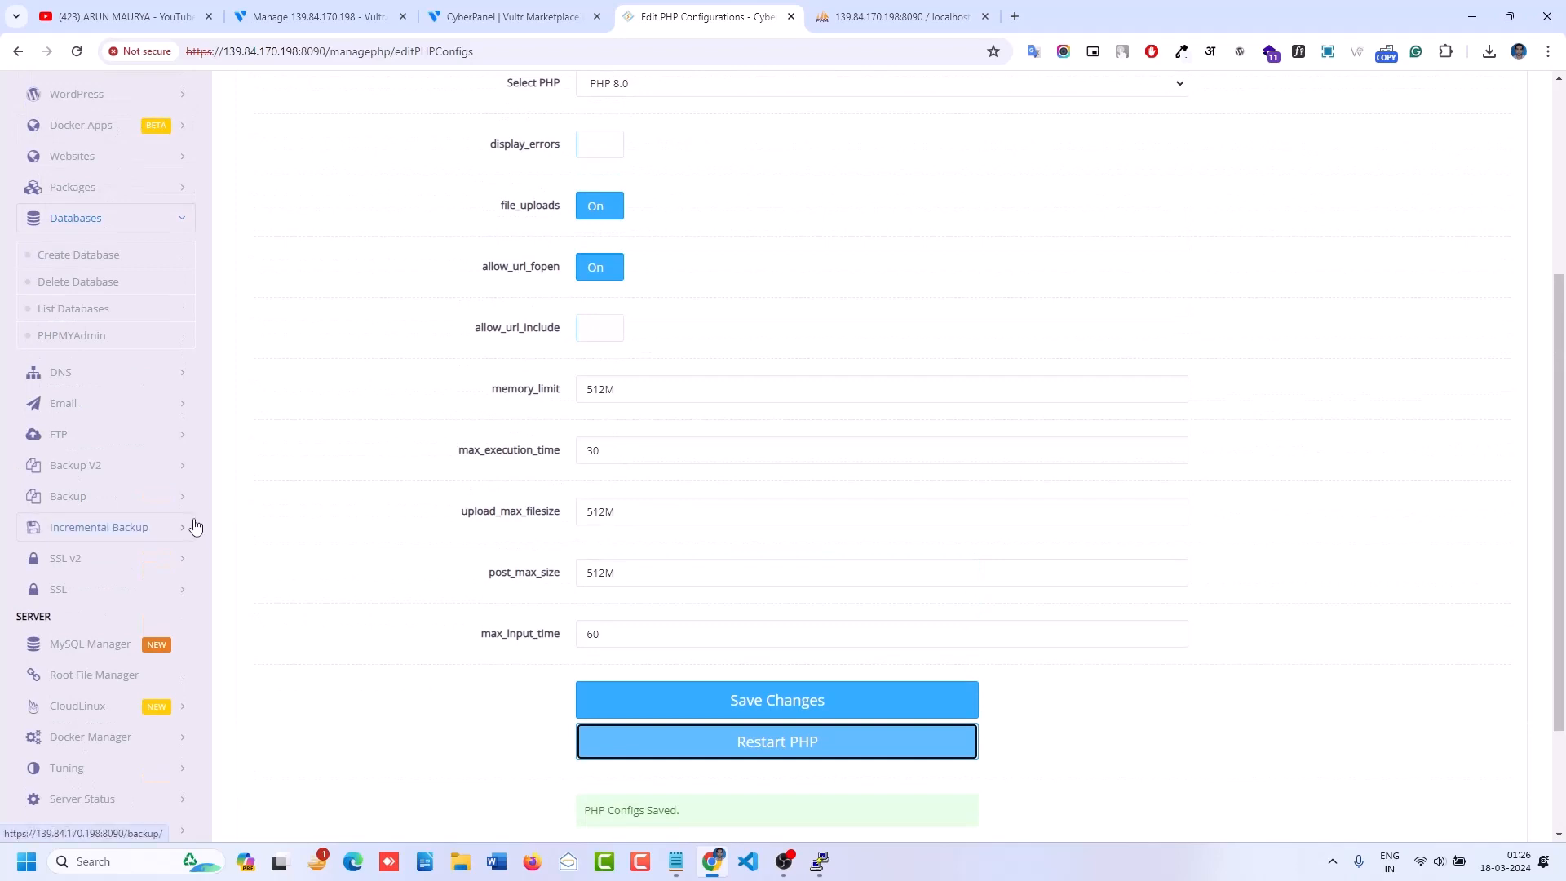
pyautogui.scroll(3, 134, 458)
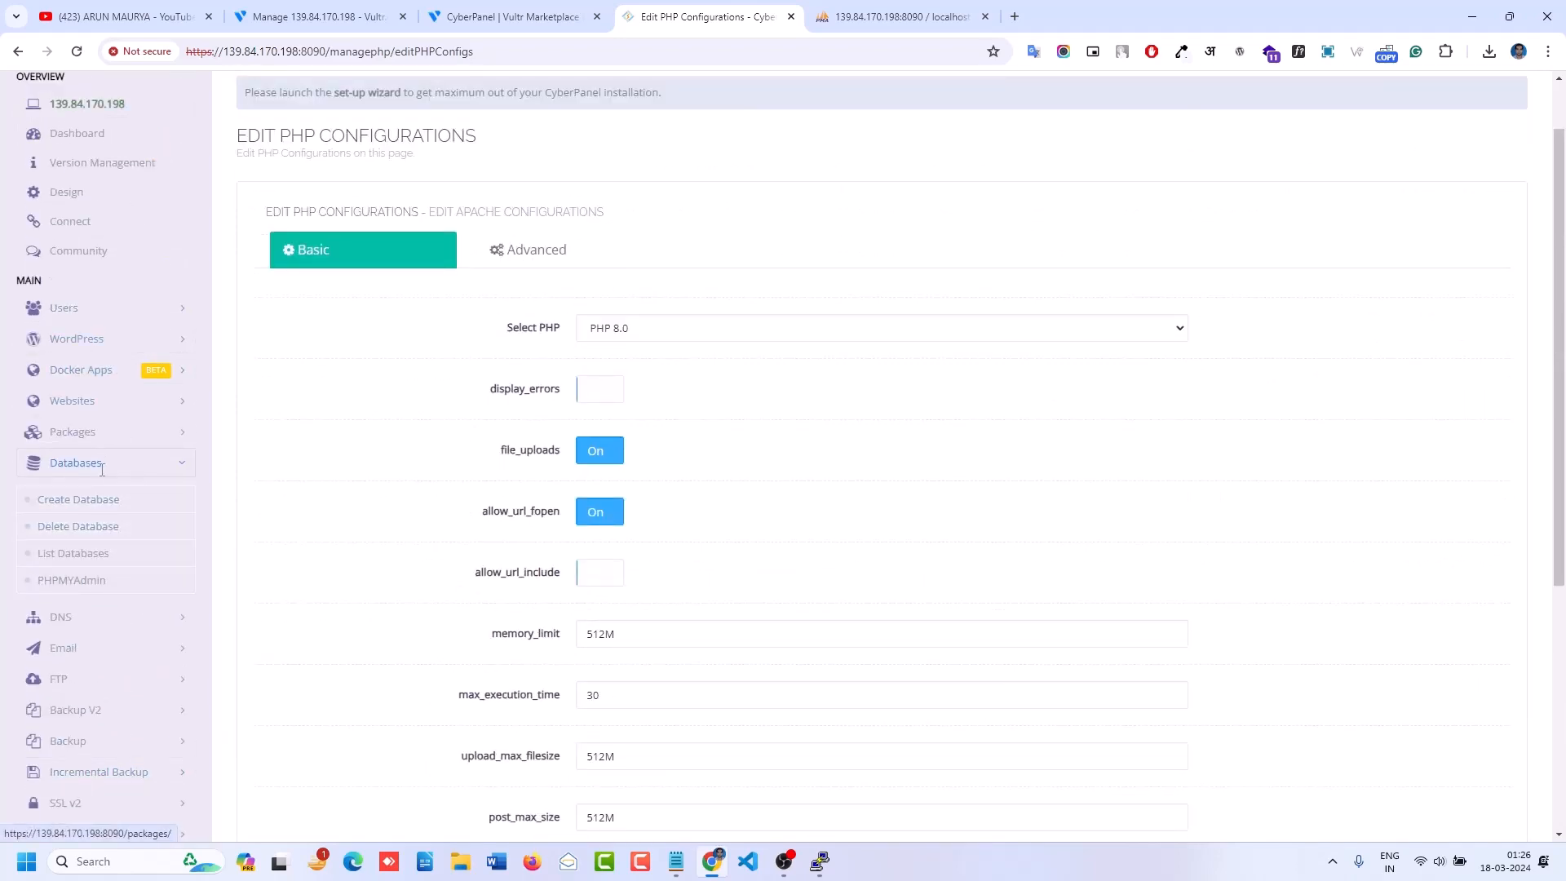
pyautogui.scroll(1, 88, 392)
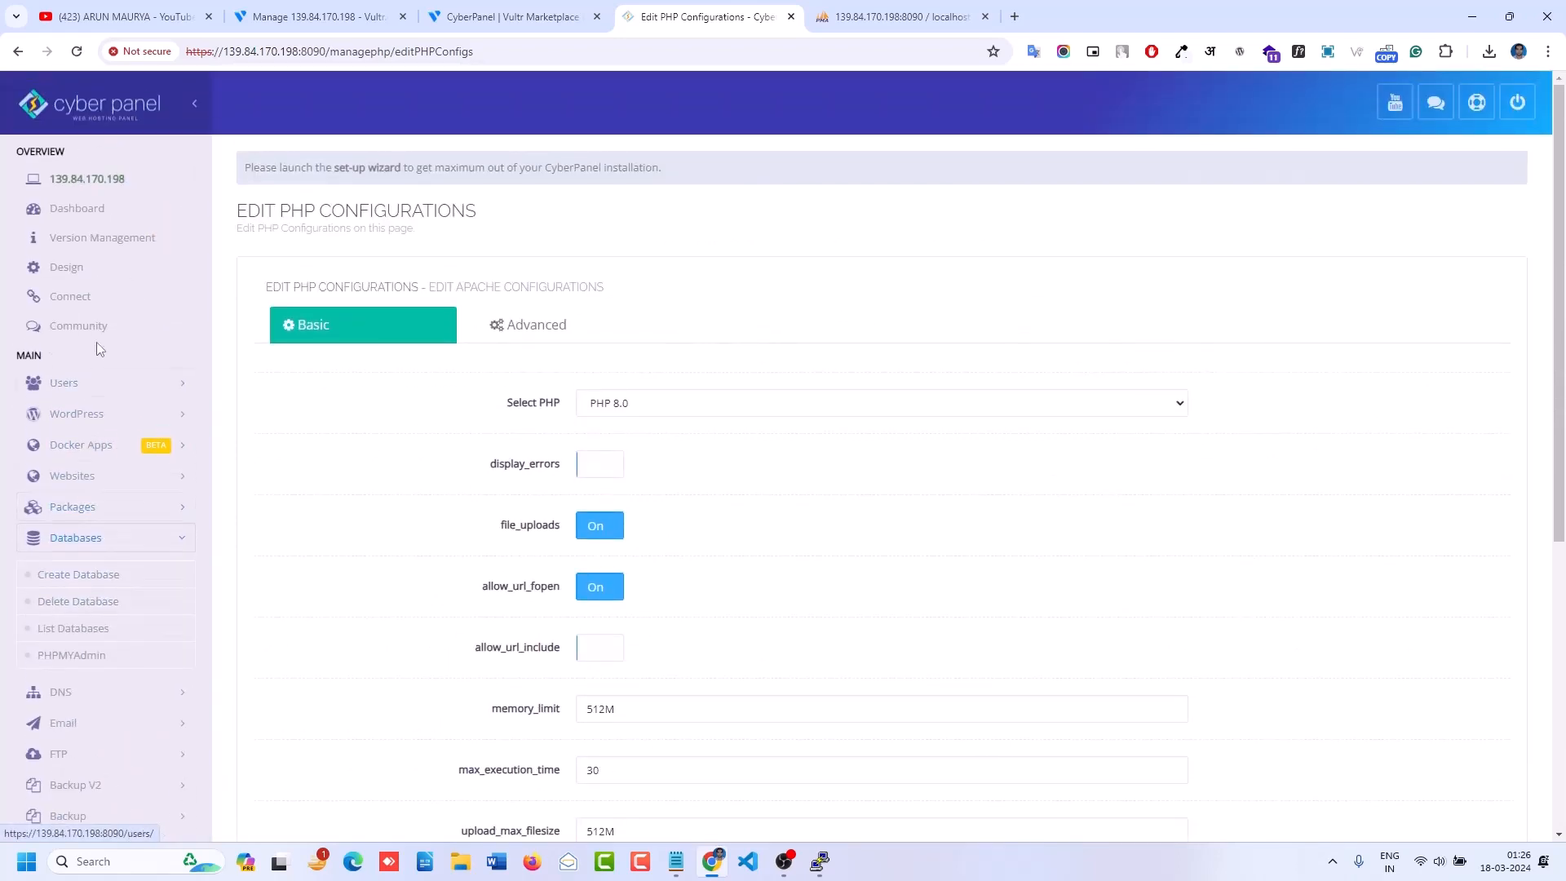
pyautogui.click(79, 209)
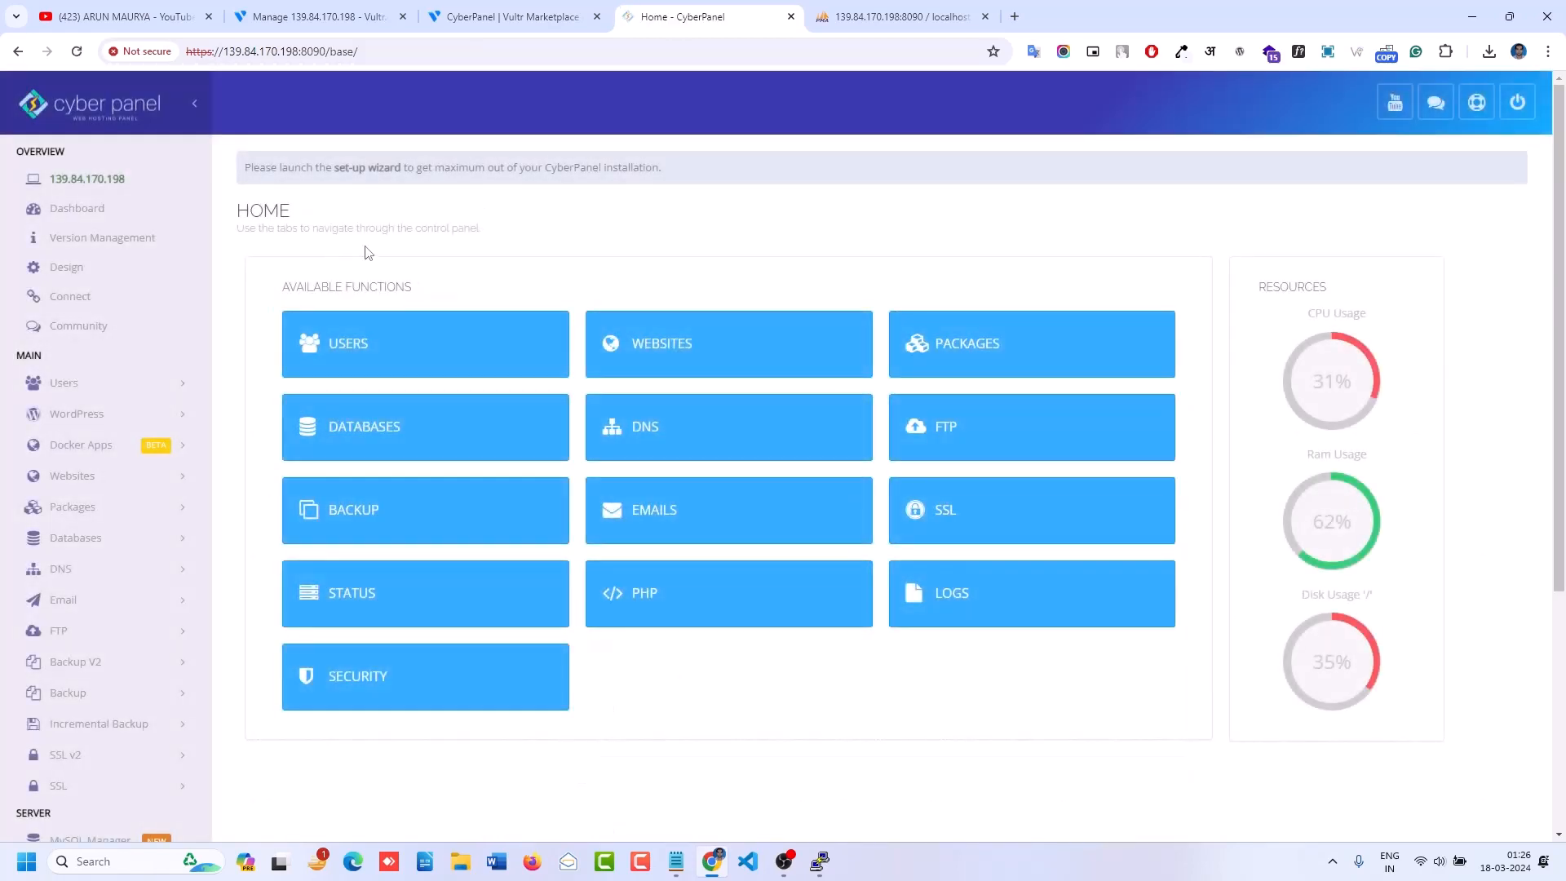
# Step: Start a new website on the Default package, owned by admin, with domain ipolist.in
pyautogui.click(654, 351)
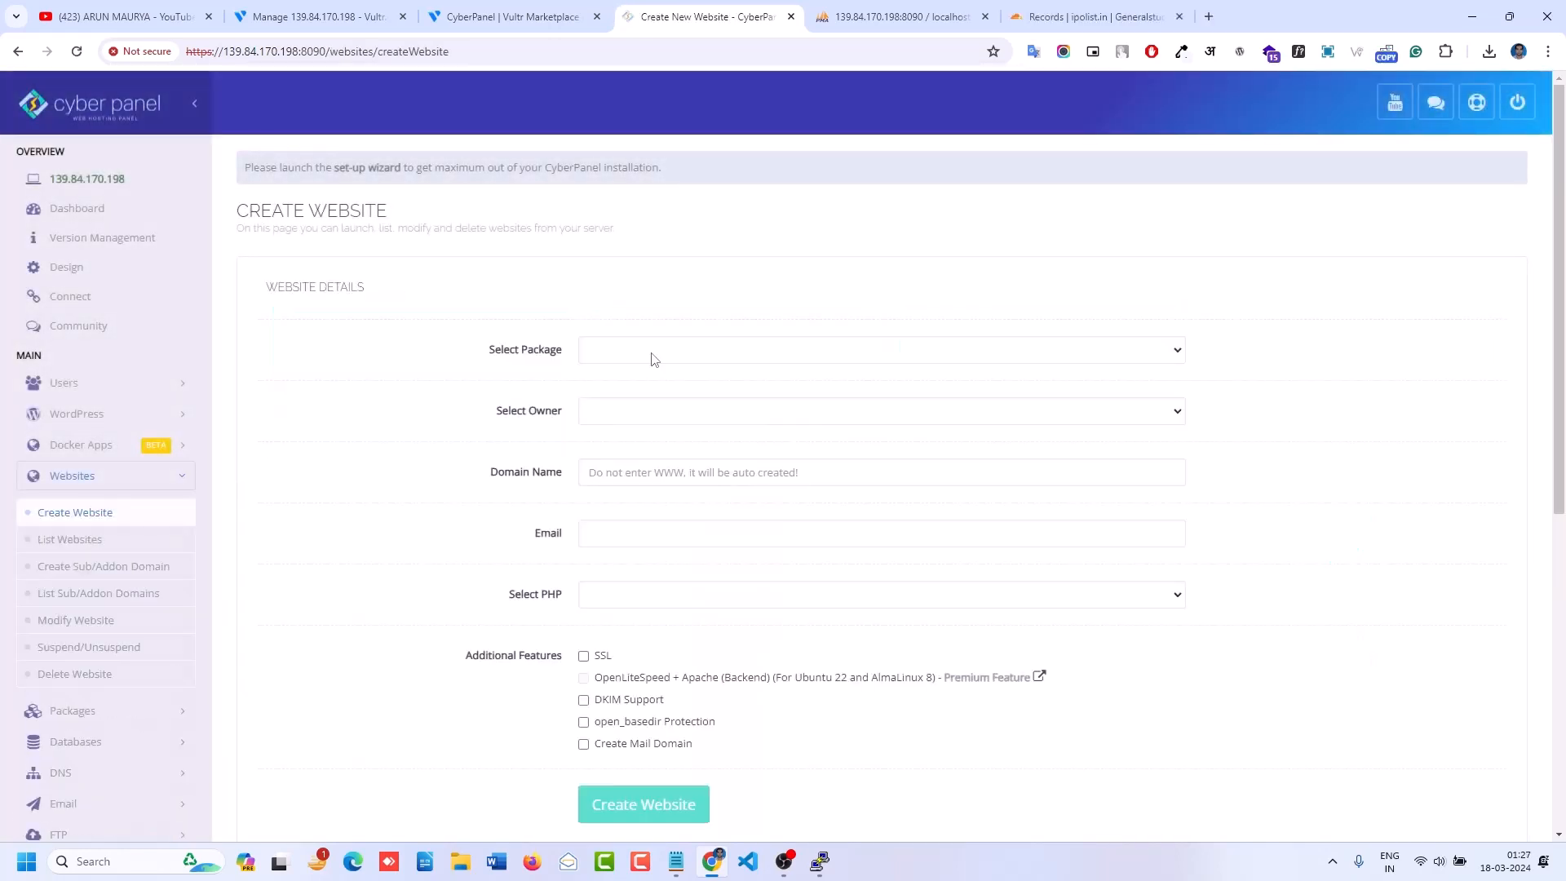
pyautogui.click(652, 359)
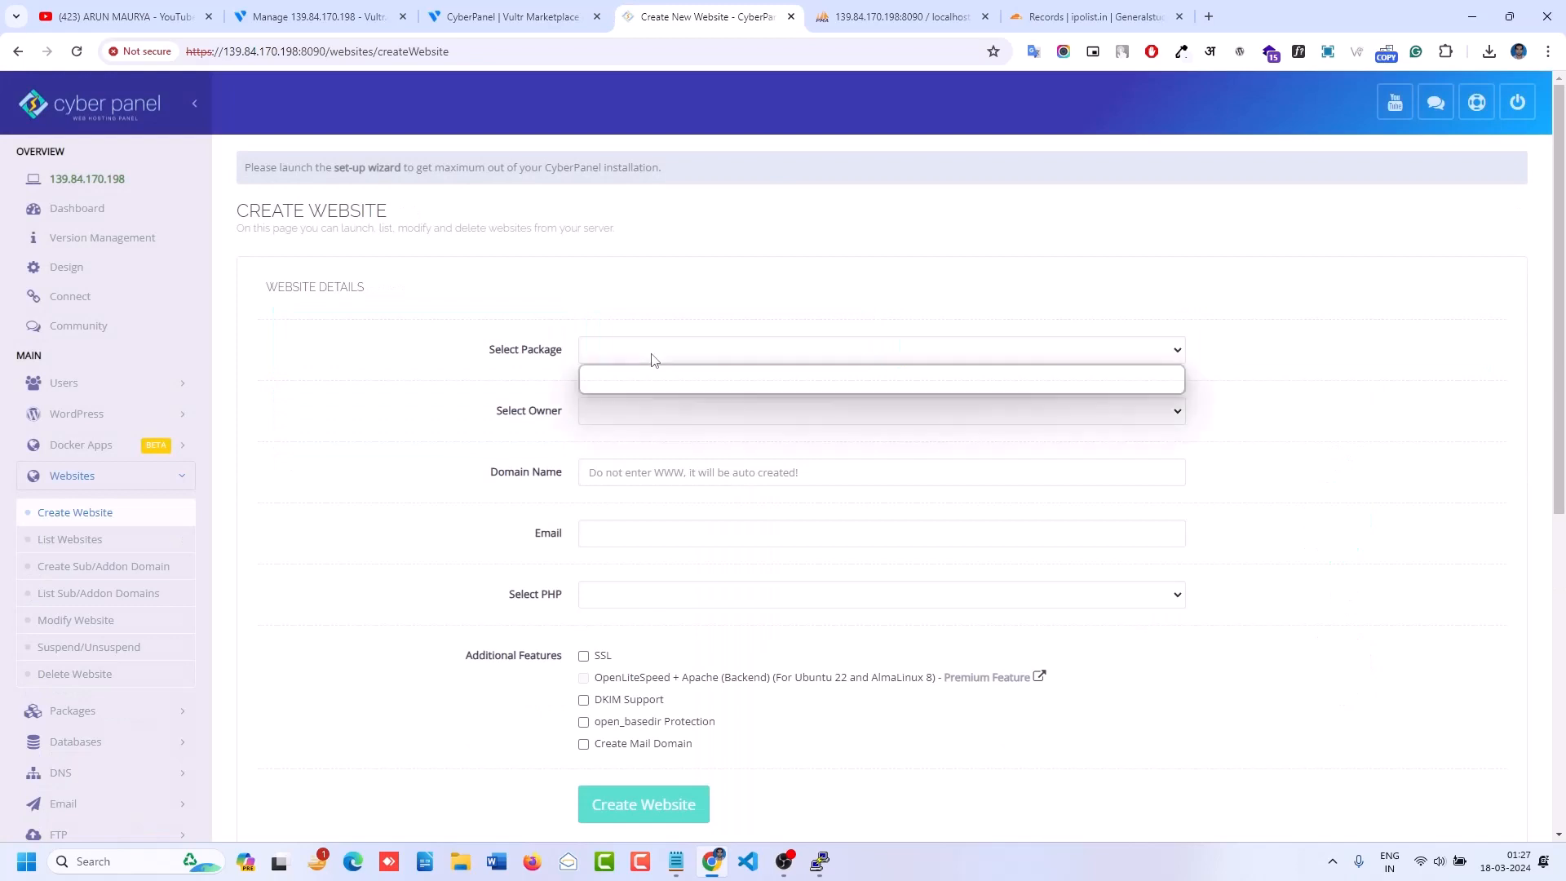
pyautogui.click(652, 385)
pyautogui.click(649, 409)
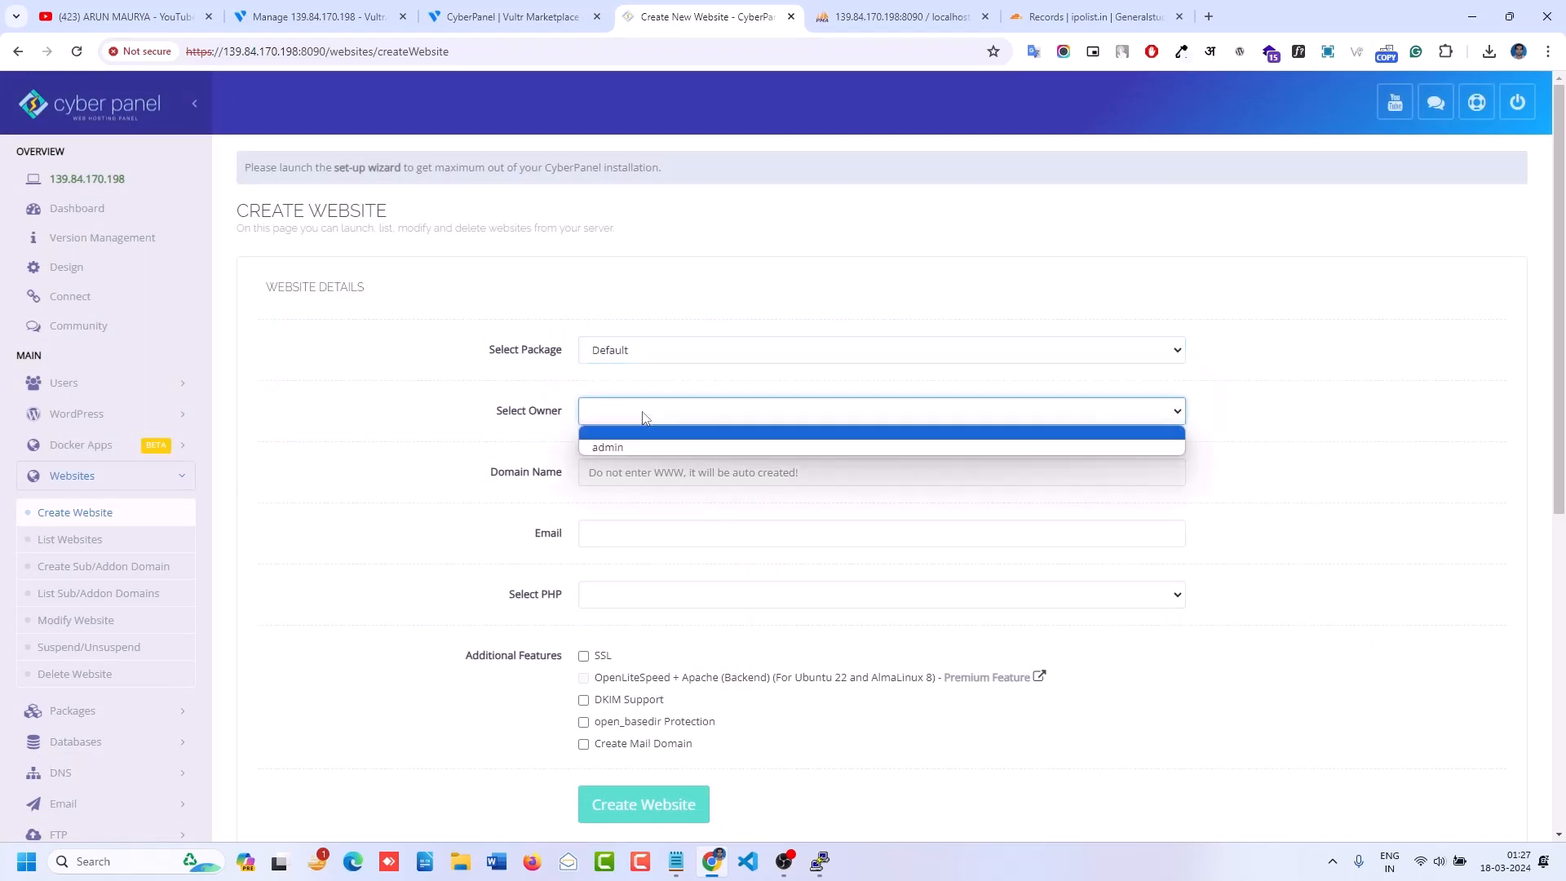
pyautogui.click(647, 444)
pyautogui.rightClick(653, 470)
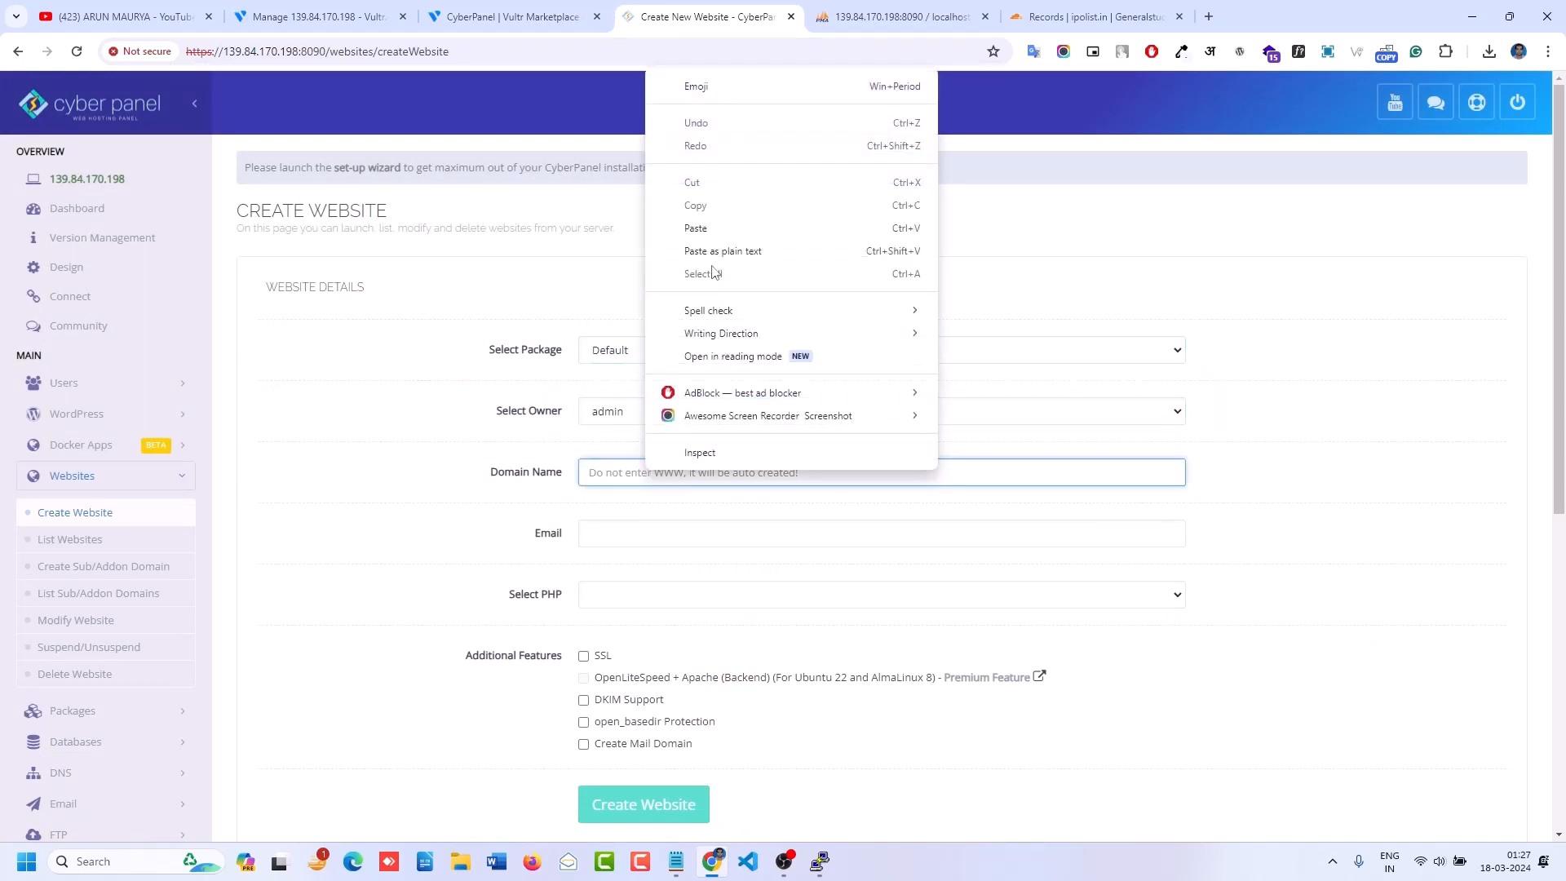
pyautogui.click(715, 228)
pyautogui.scroll(-1, 667, 383)
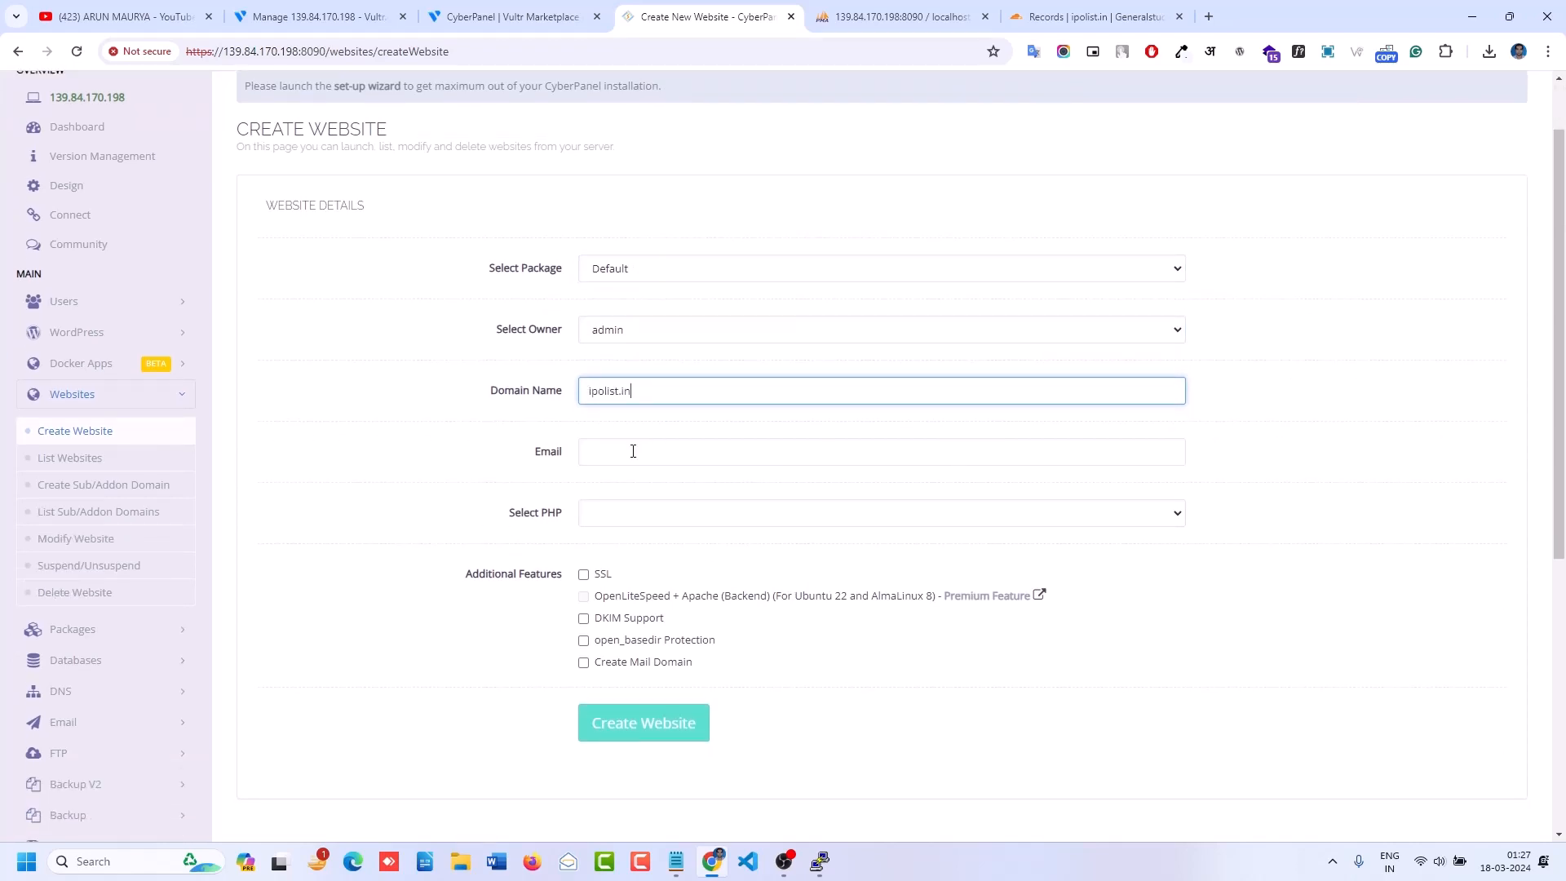
# Step: Enter the site's contact e-mail, choose PHP 8.1, enable SSL and create the website
pyautogui.click(633, 452)
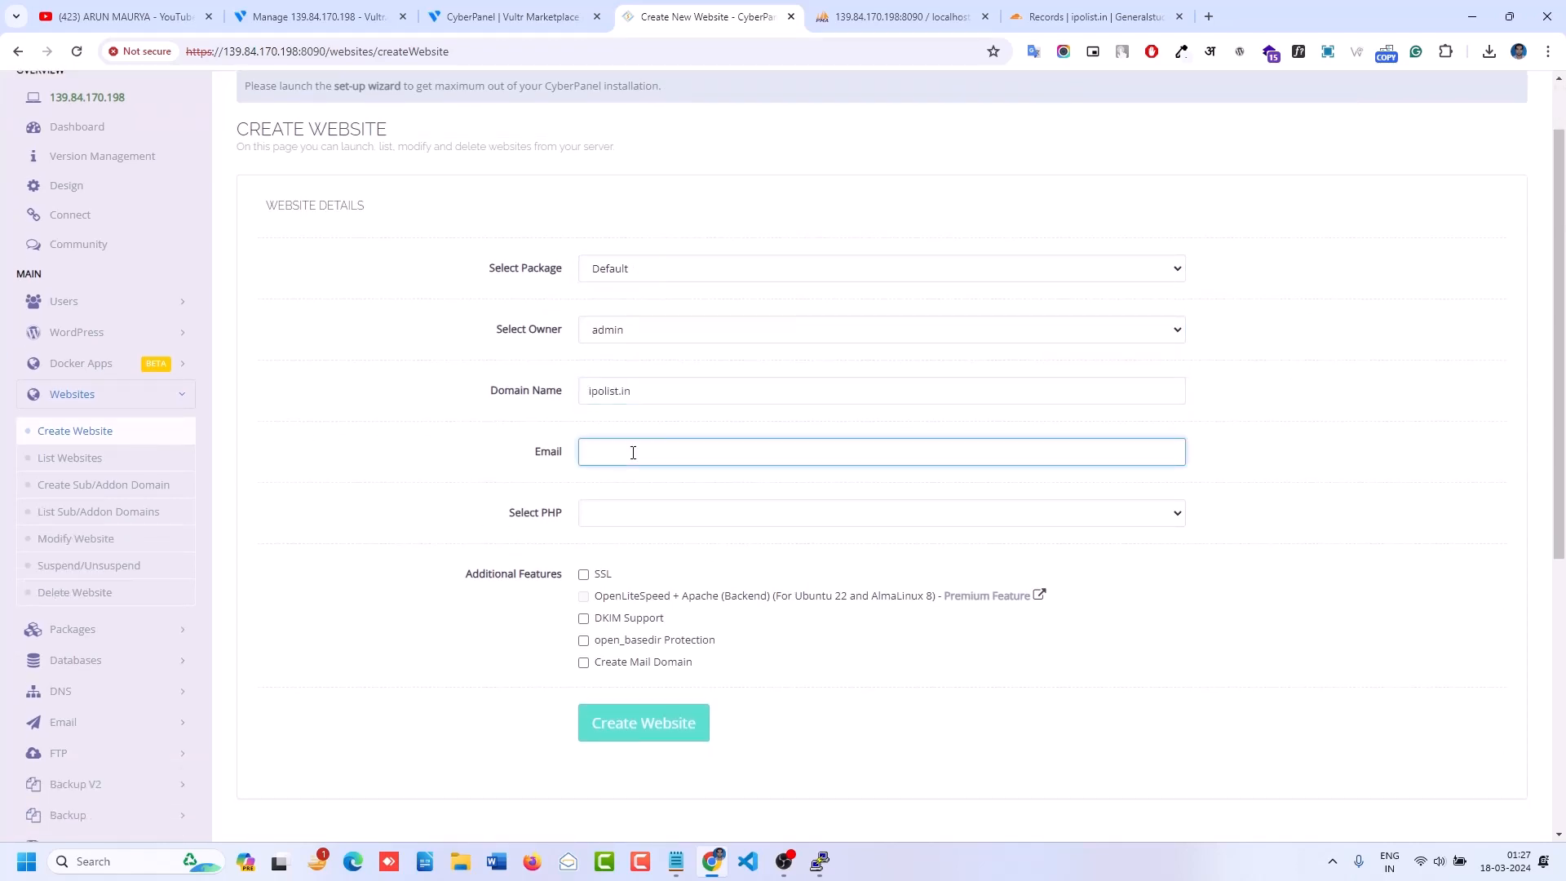
pyautogui.write('i')
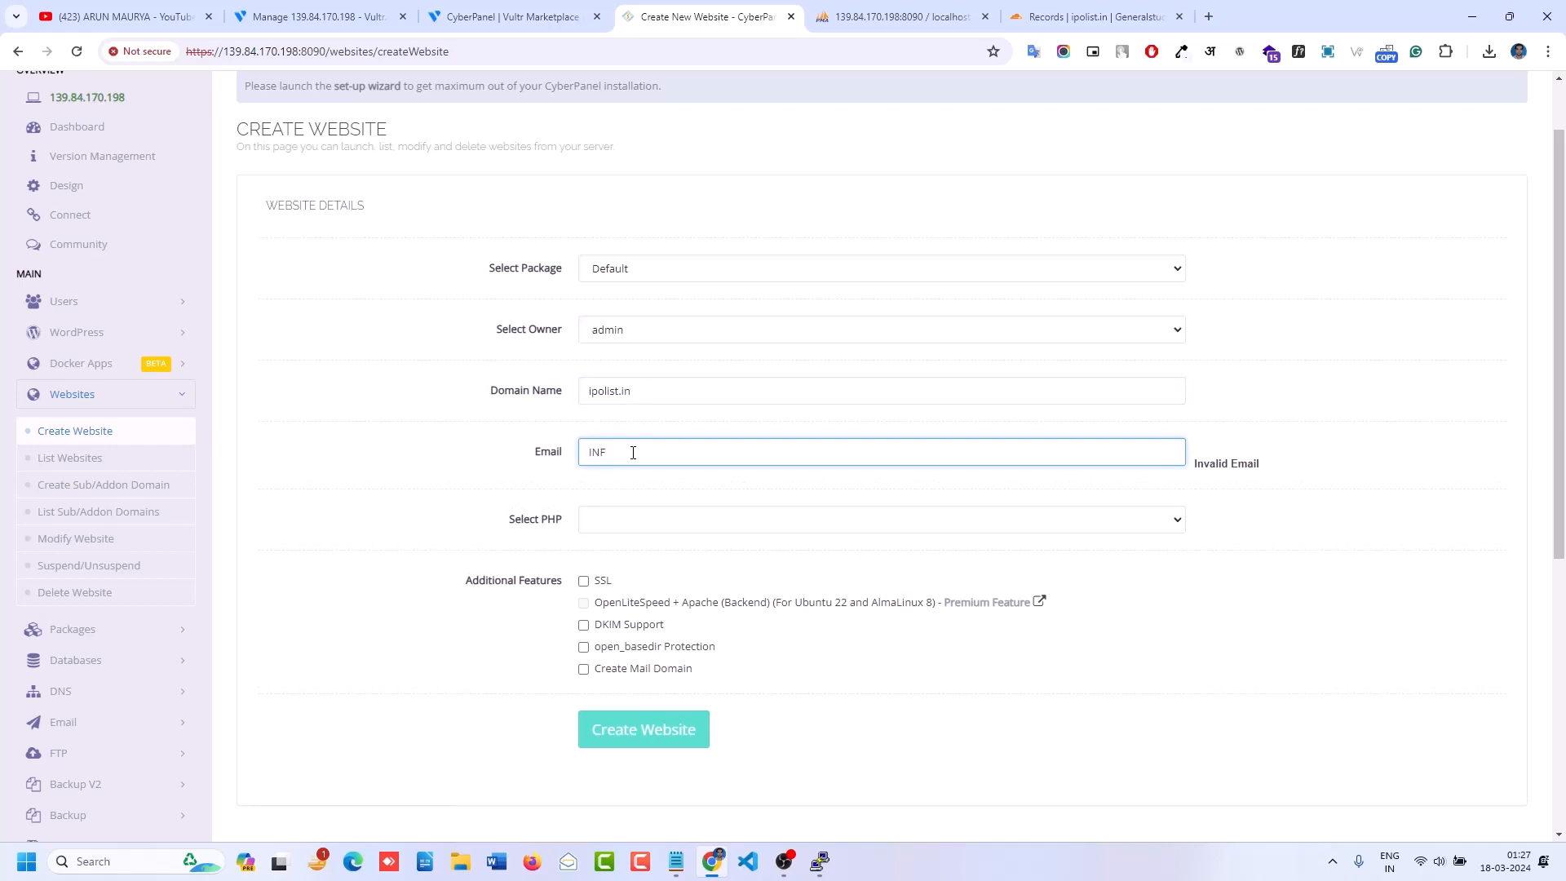
pyautogui.press('BackSpace')
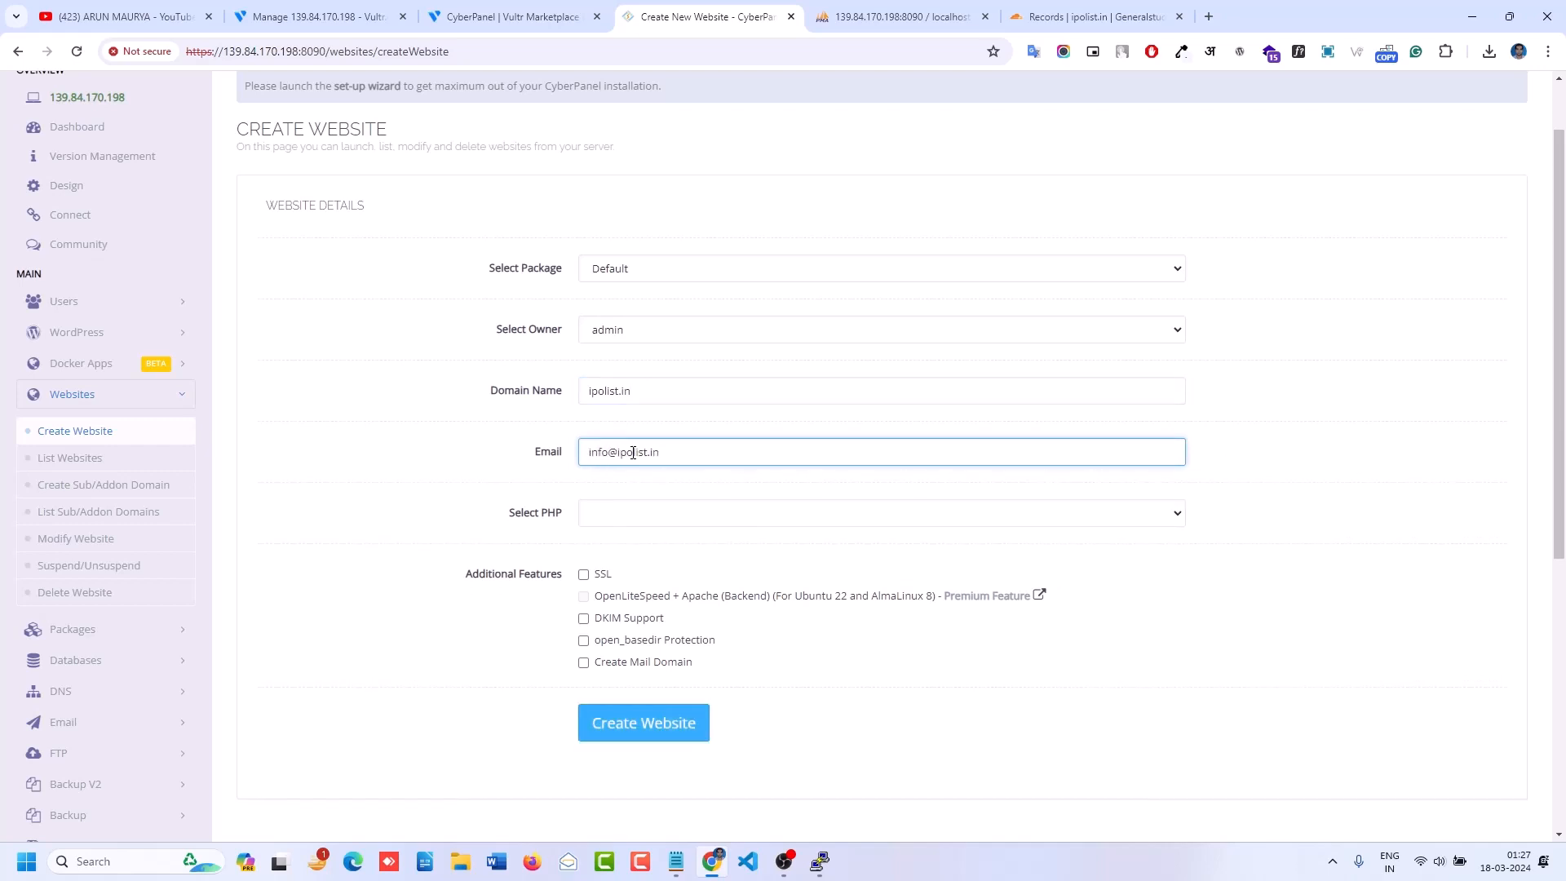
pyautogui.click(629, 512)
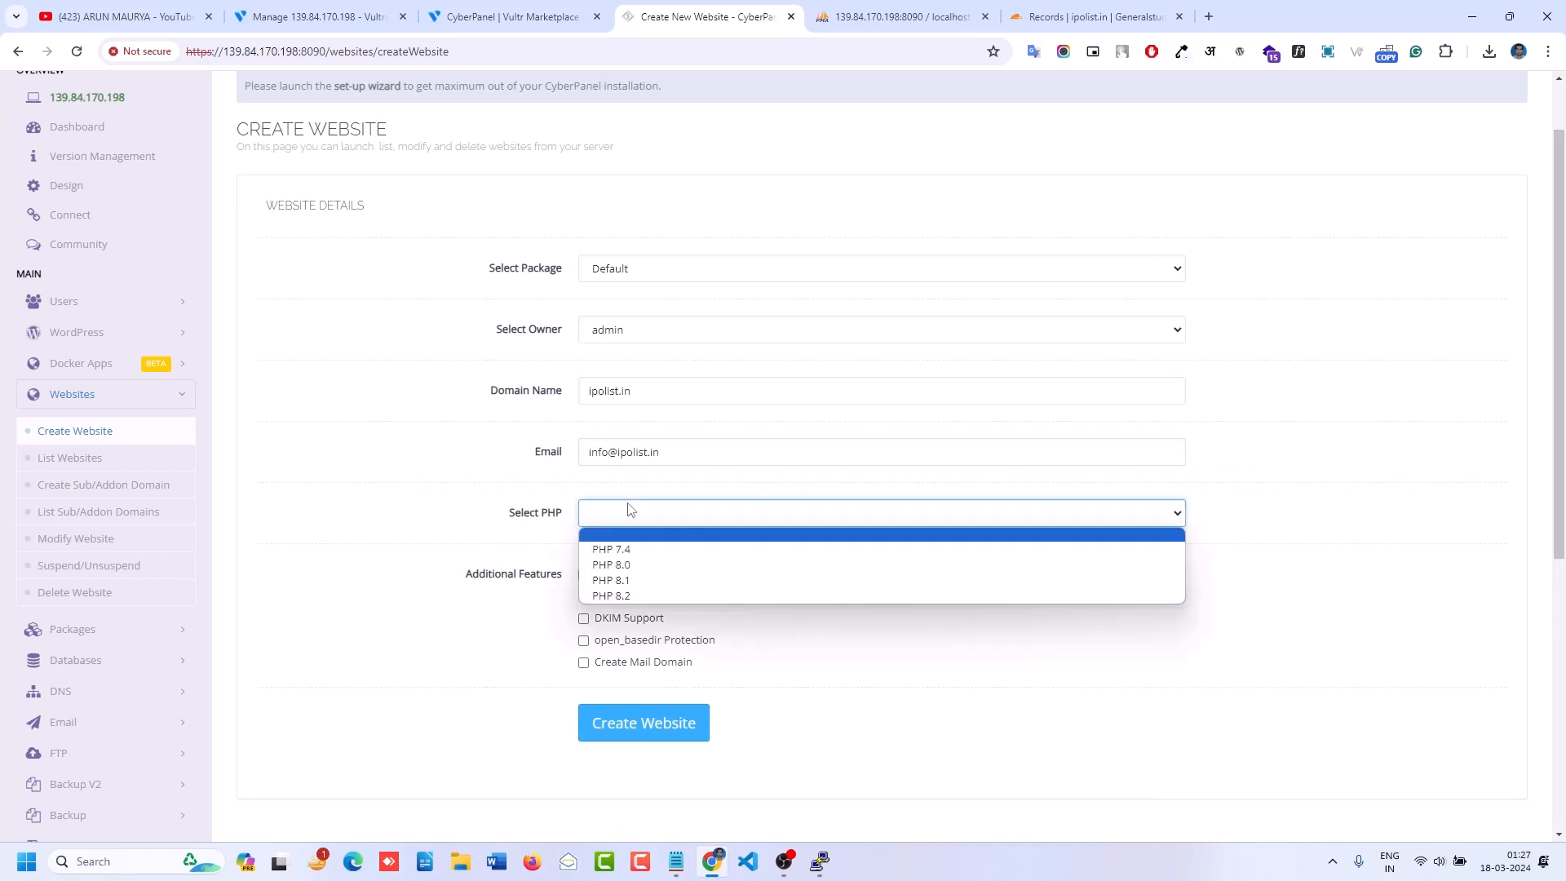
pyautogui.click(643, 584)
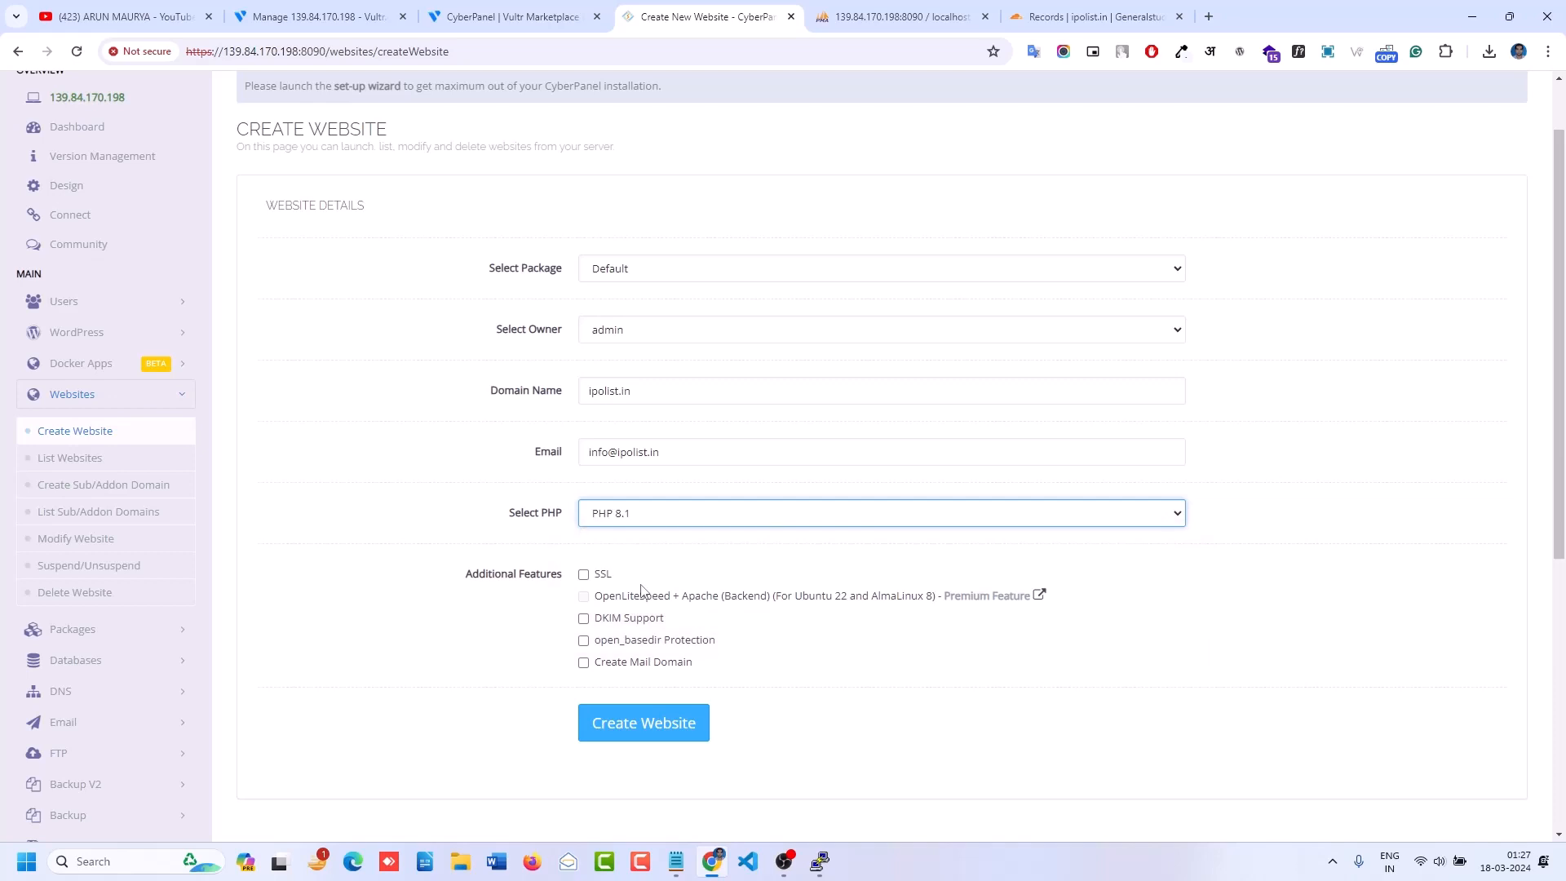
pyautogui.click(584, 575)
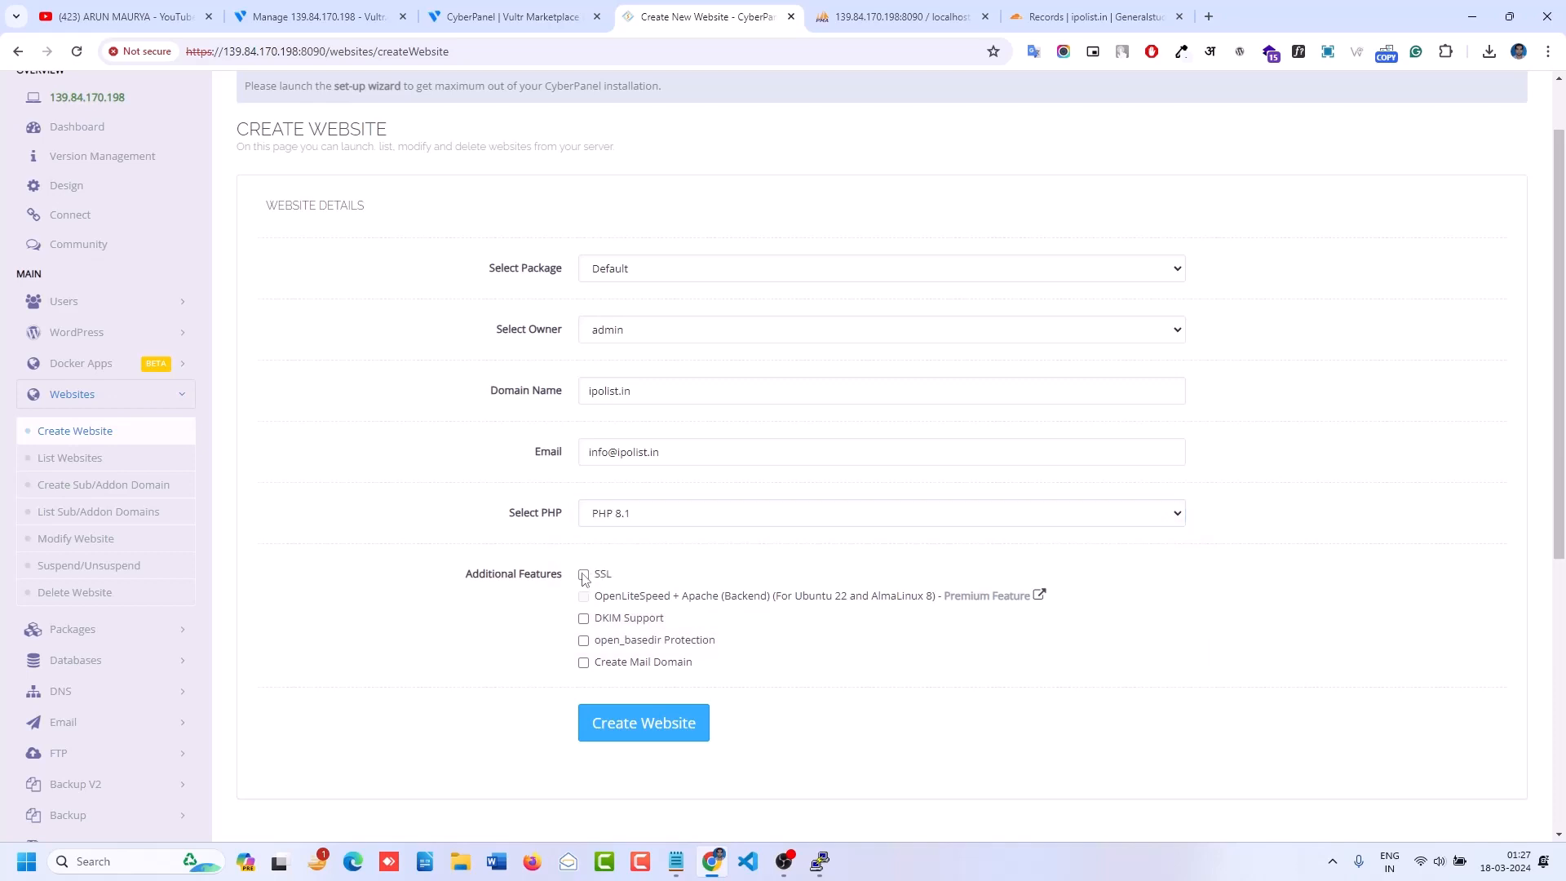
pyautogui.click(644, 728)
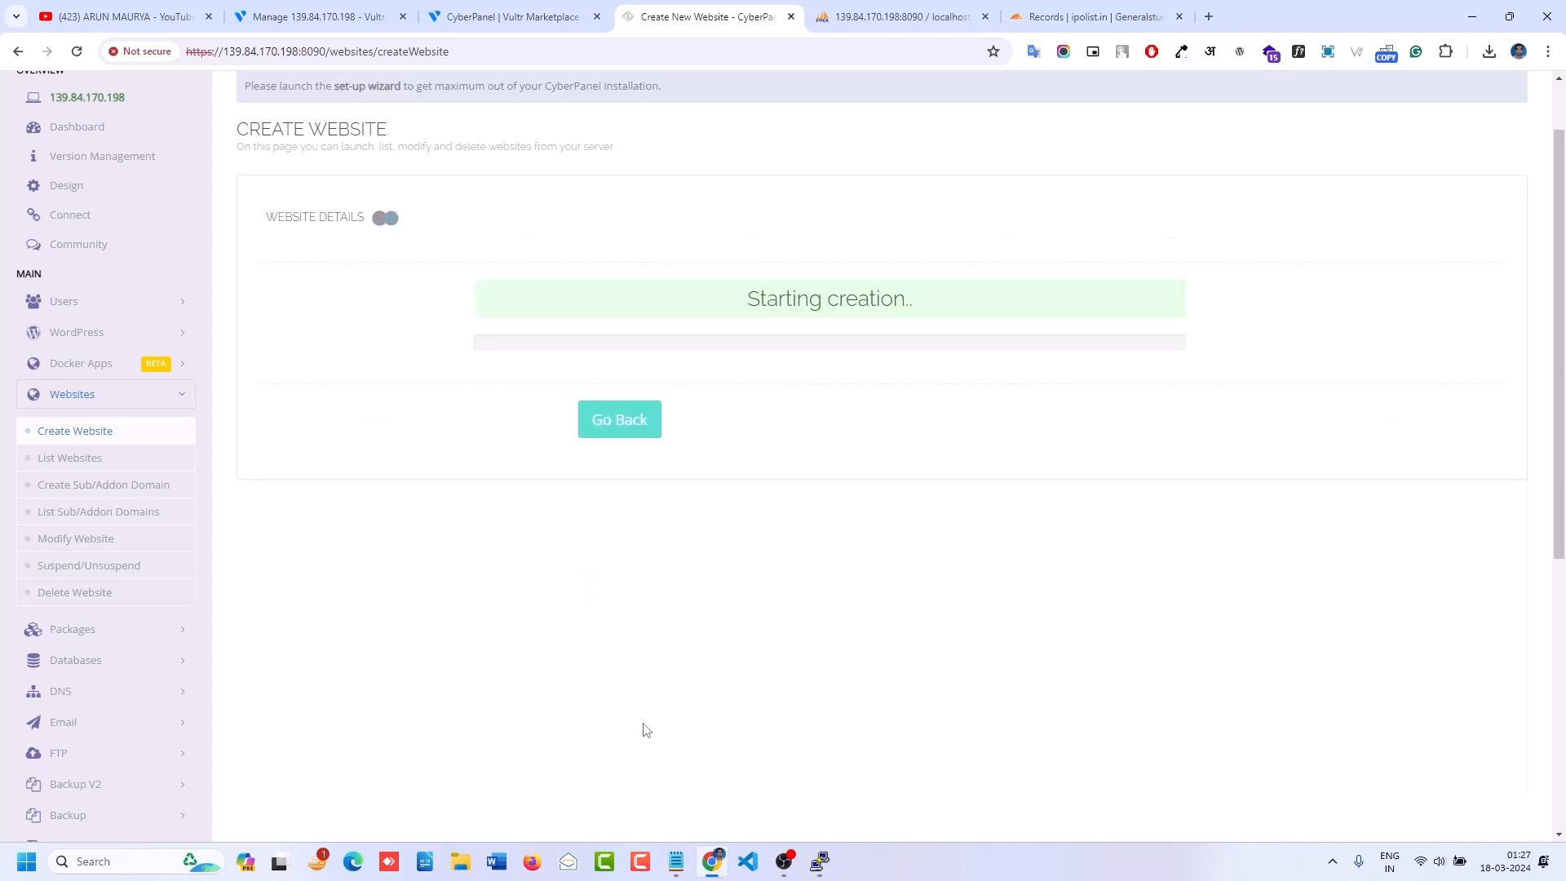
# Step: Copy the server's IP address from Vultr and bring up Cloudflare's DNS records
pyautogui.scroll(1, 607, 534)
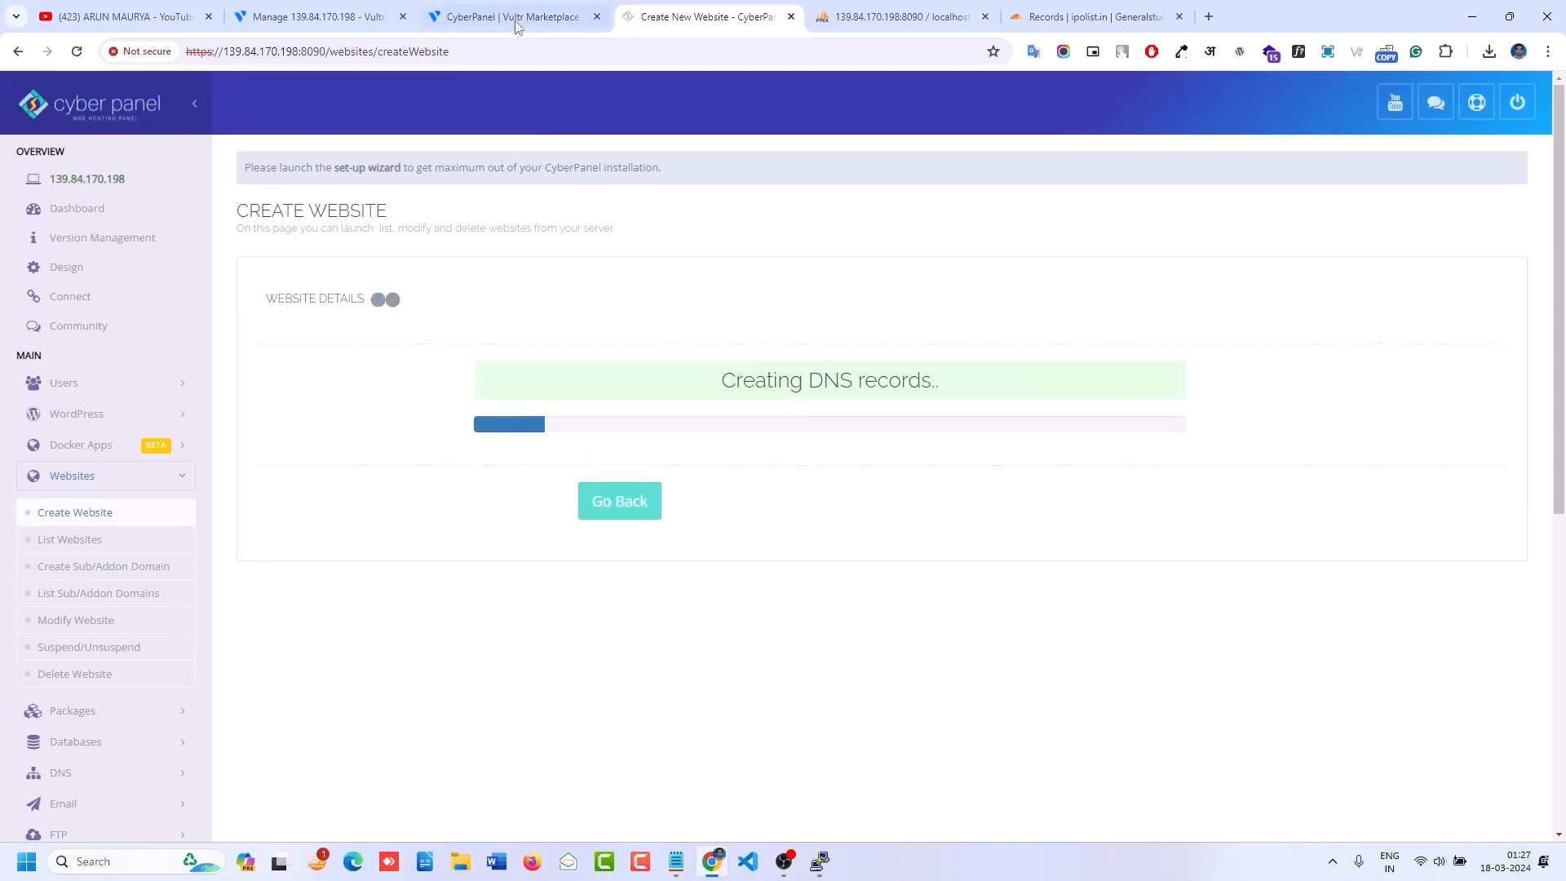
pyautogui.click(320, 17)
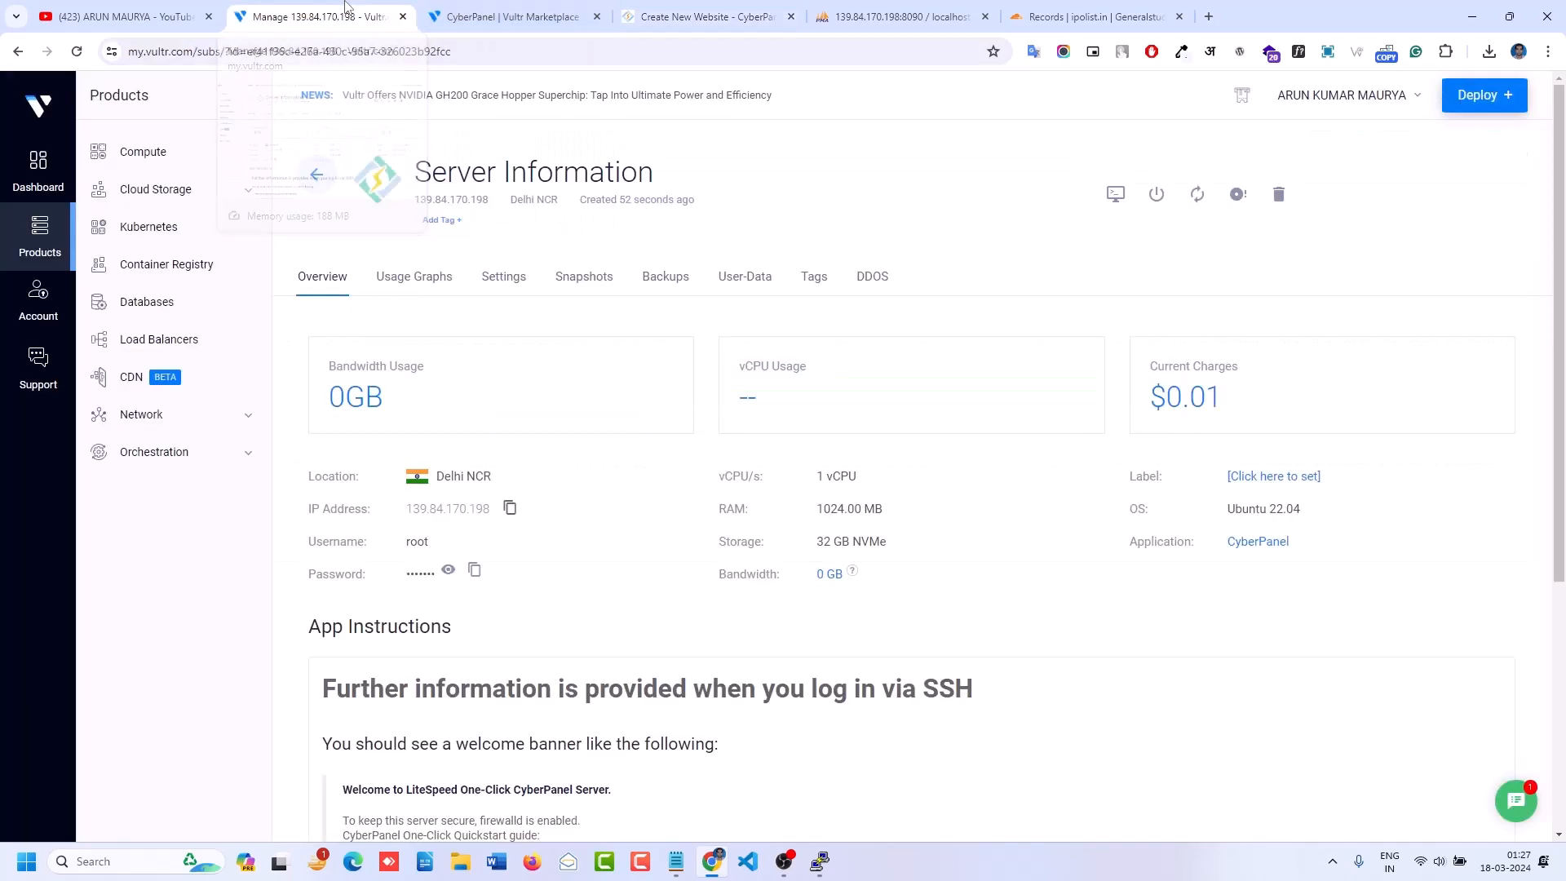
pyautogui.click(510, 509)
pyautogui.click(1086, 13)
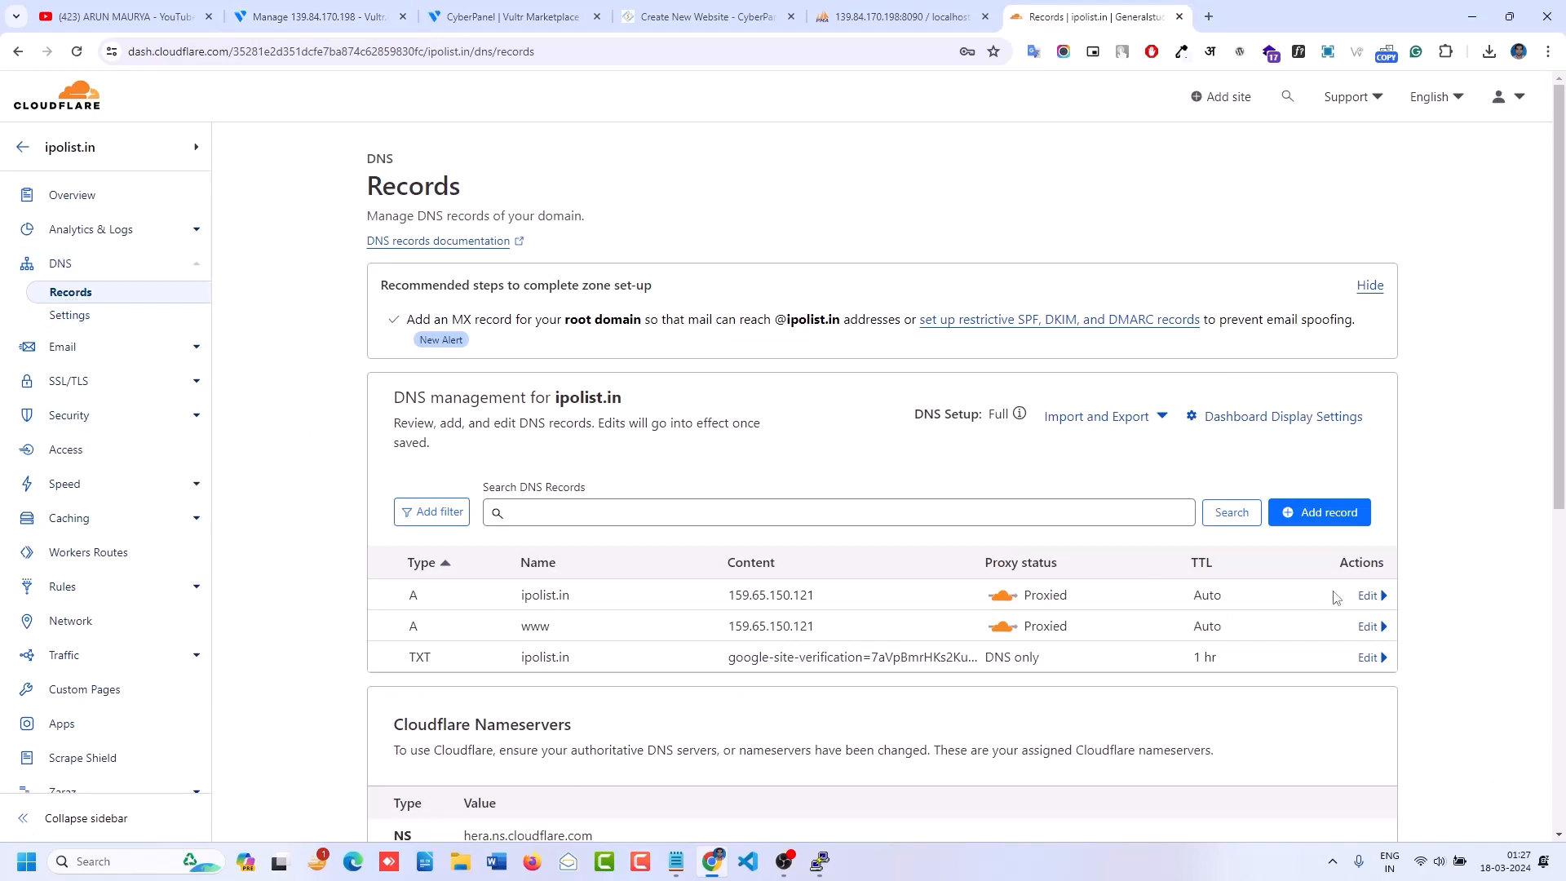
# Step: Delete the ipolist.in and www A records that point to 159.65.150.121
pyautogui.click(1367, 595)
pyautogui.moveTo(955, 647); pyautogui.dragTo(742, 649)
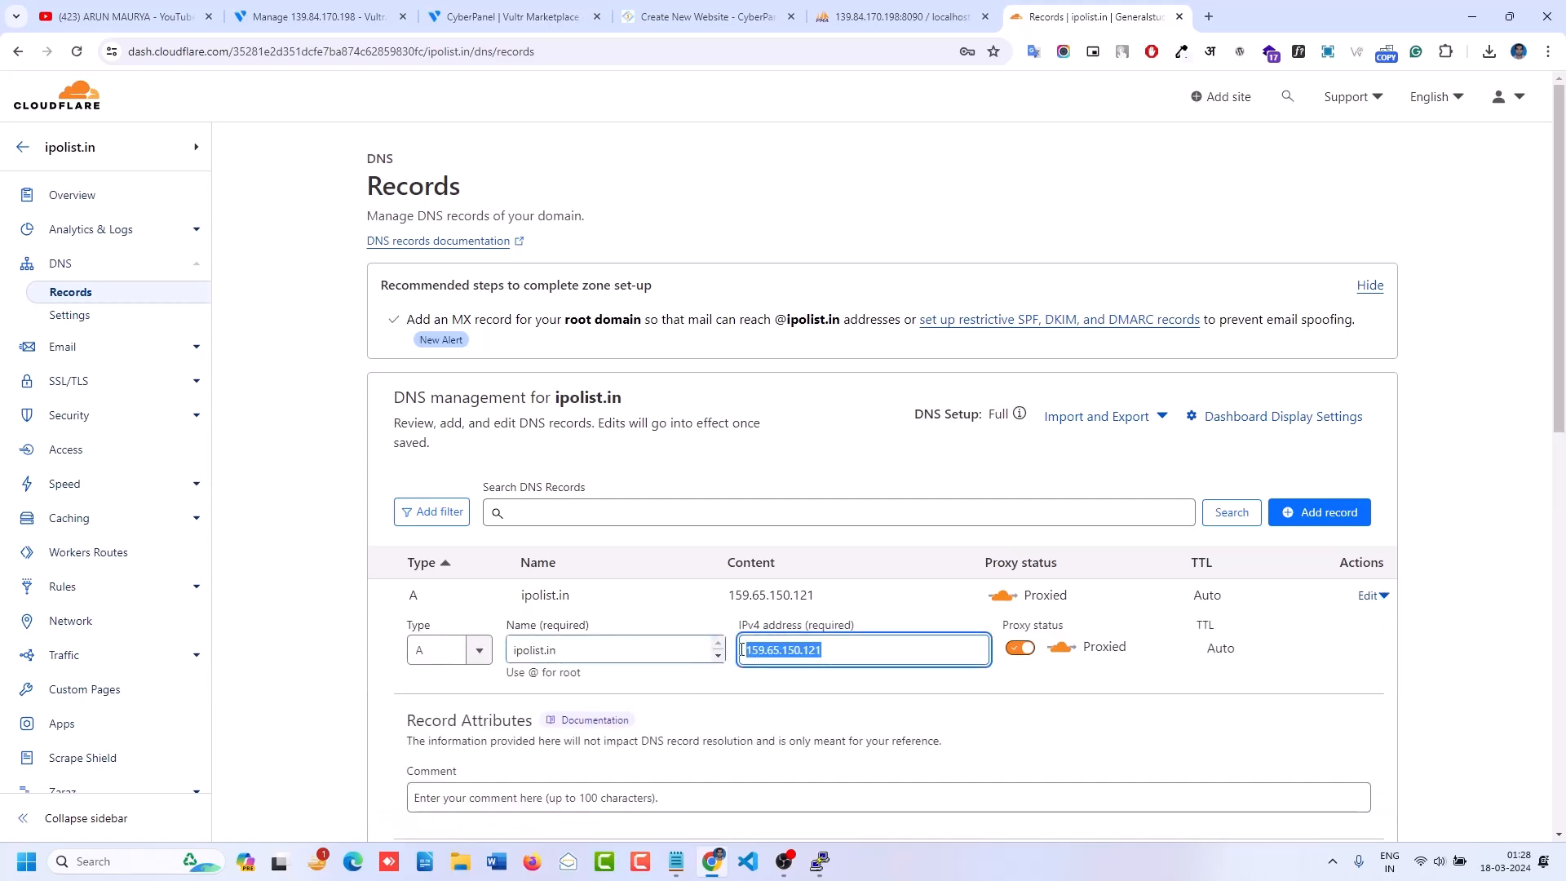
pyautogui.scroll(-2, 1142, 640)
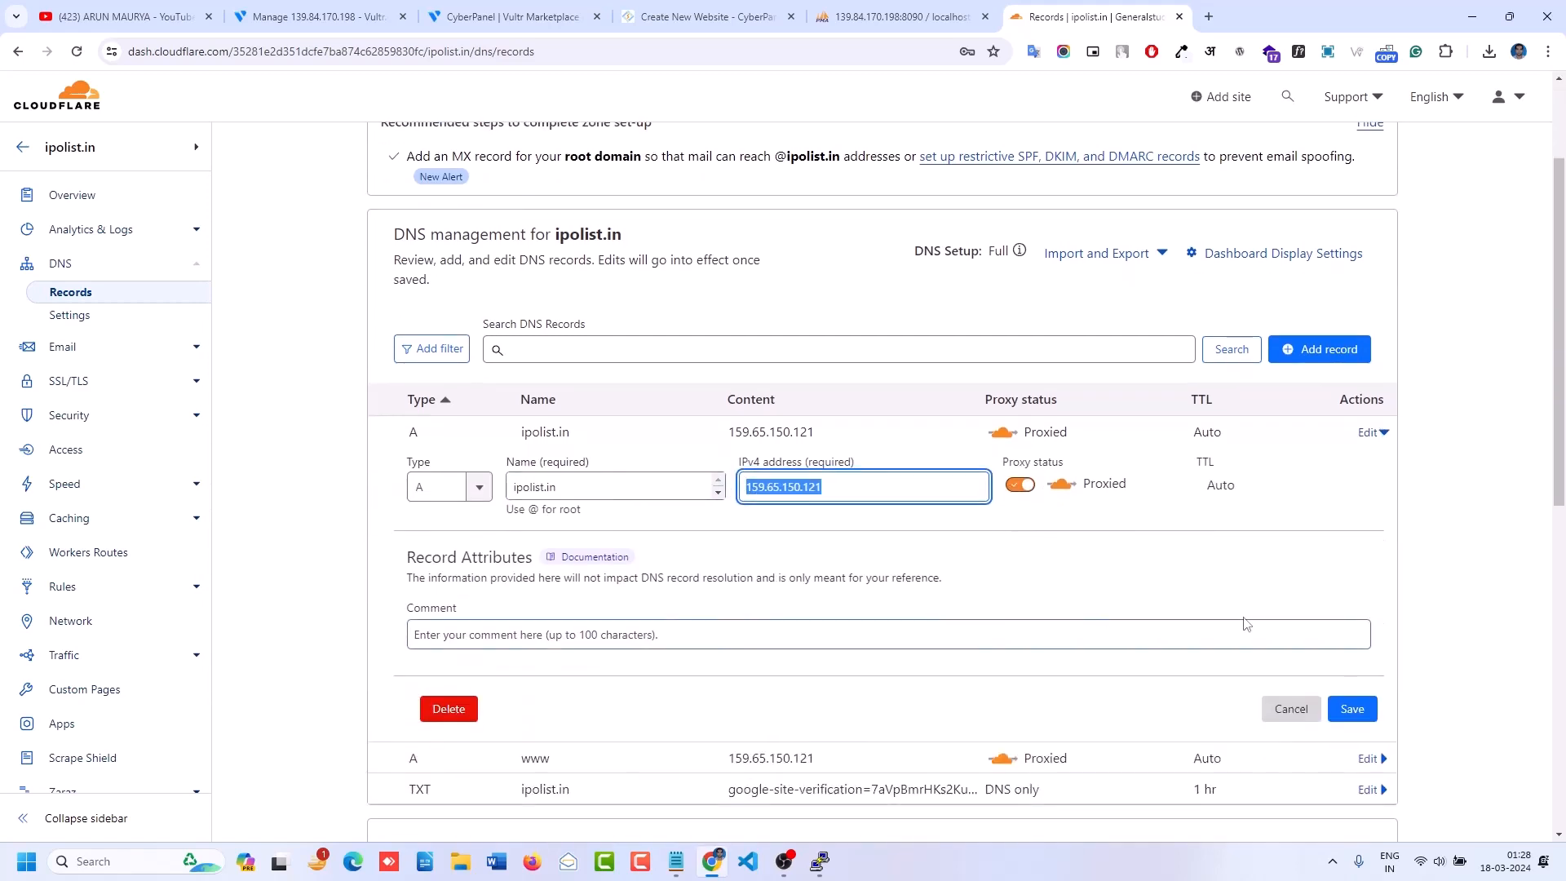
pyautogui.click(448, 711)
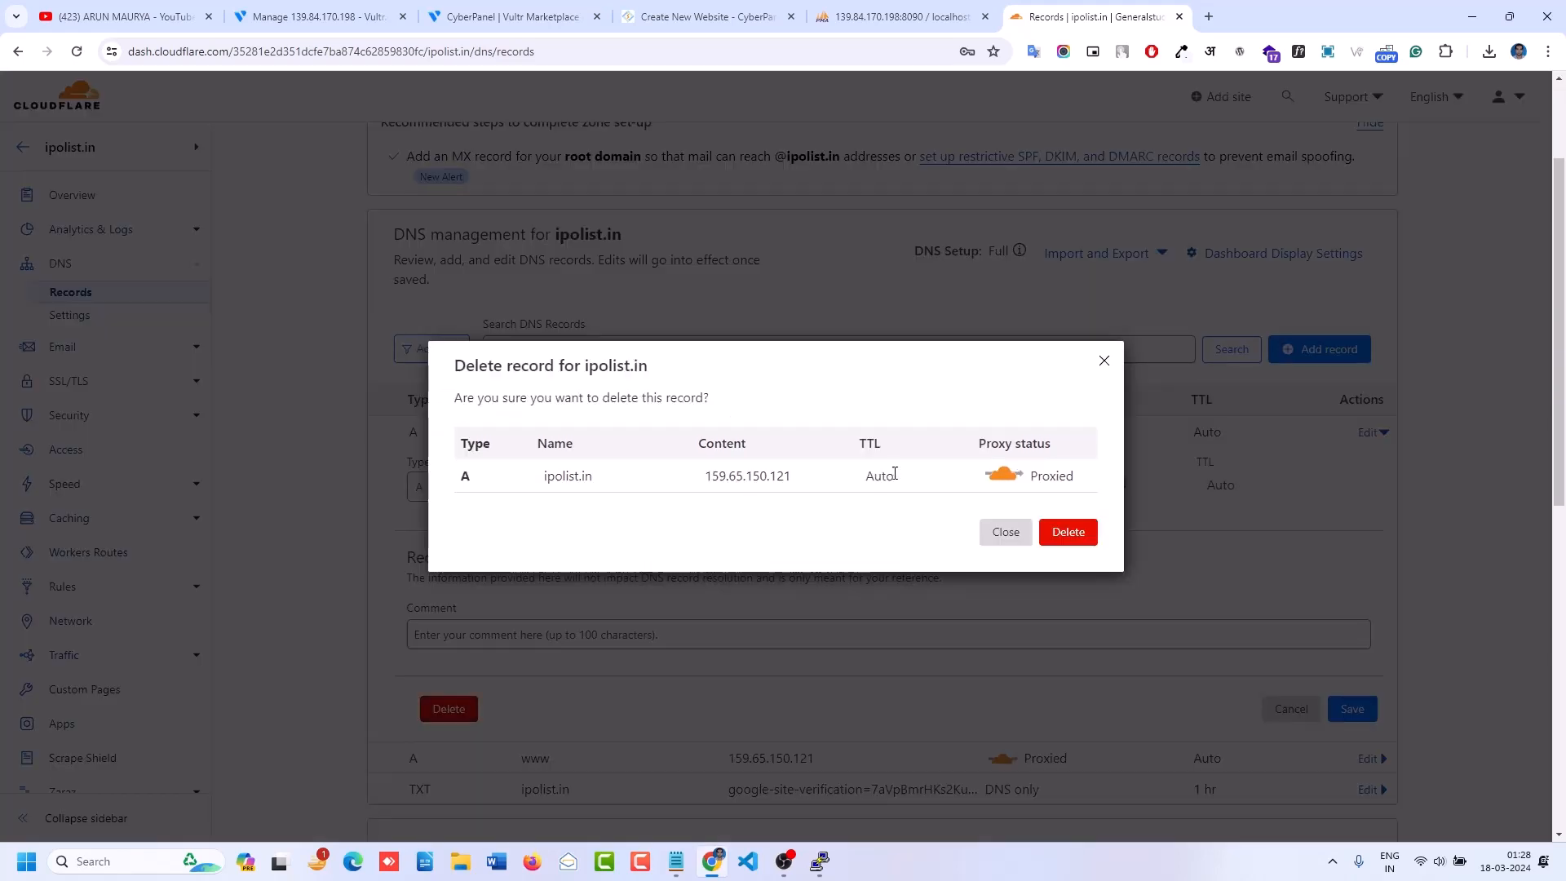
pyautogui.click(1061, 544)
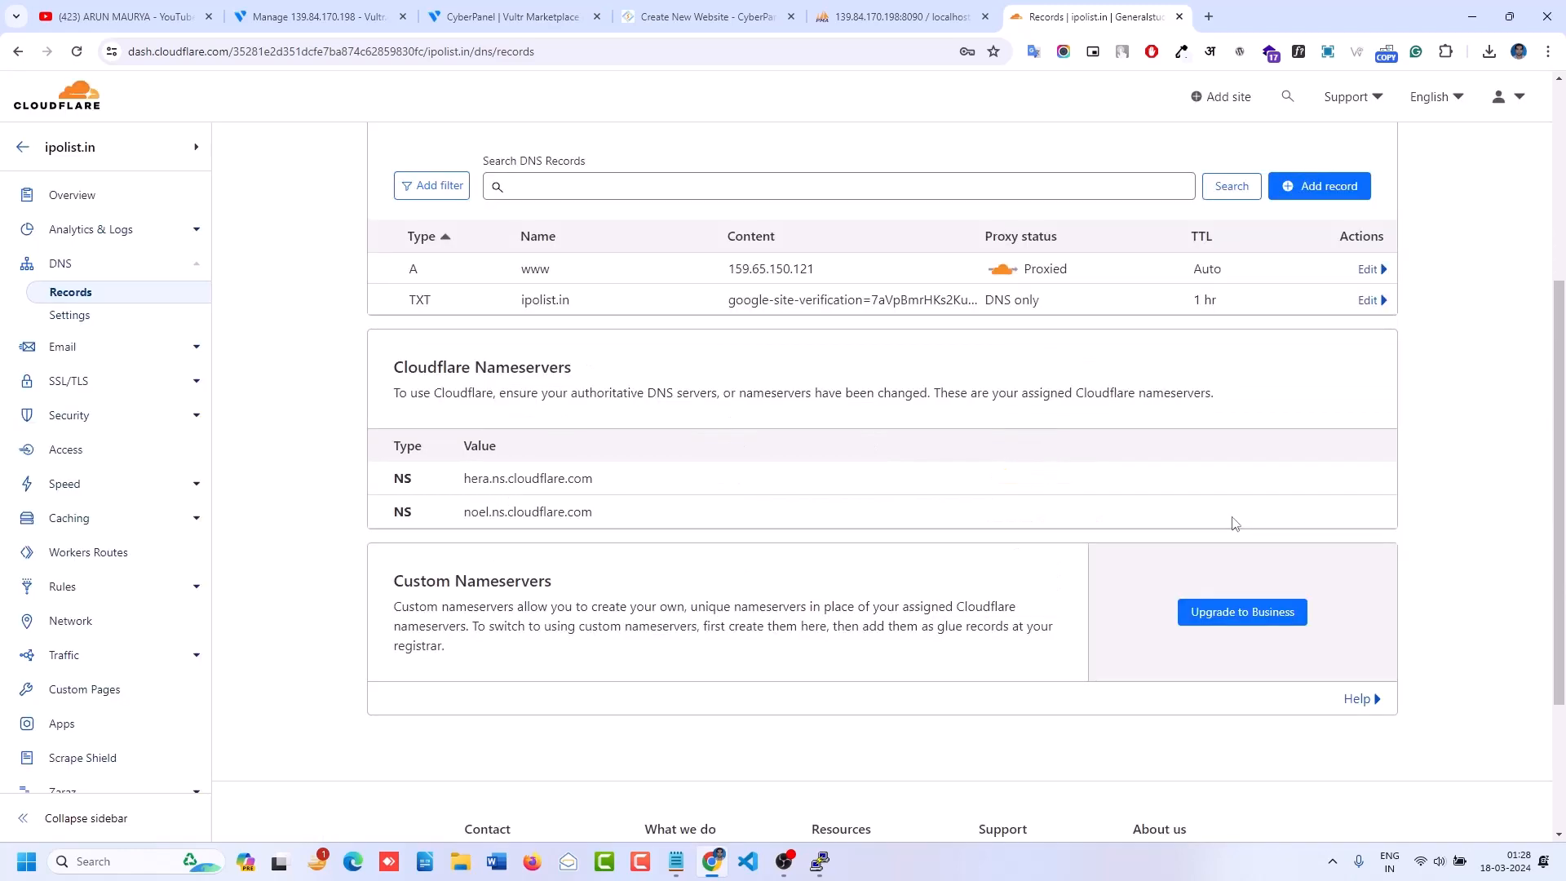
pyautogui.click(1368, 269)
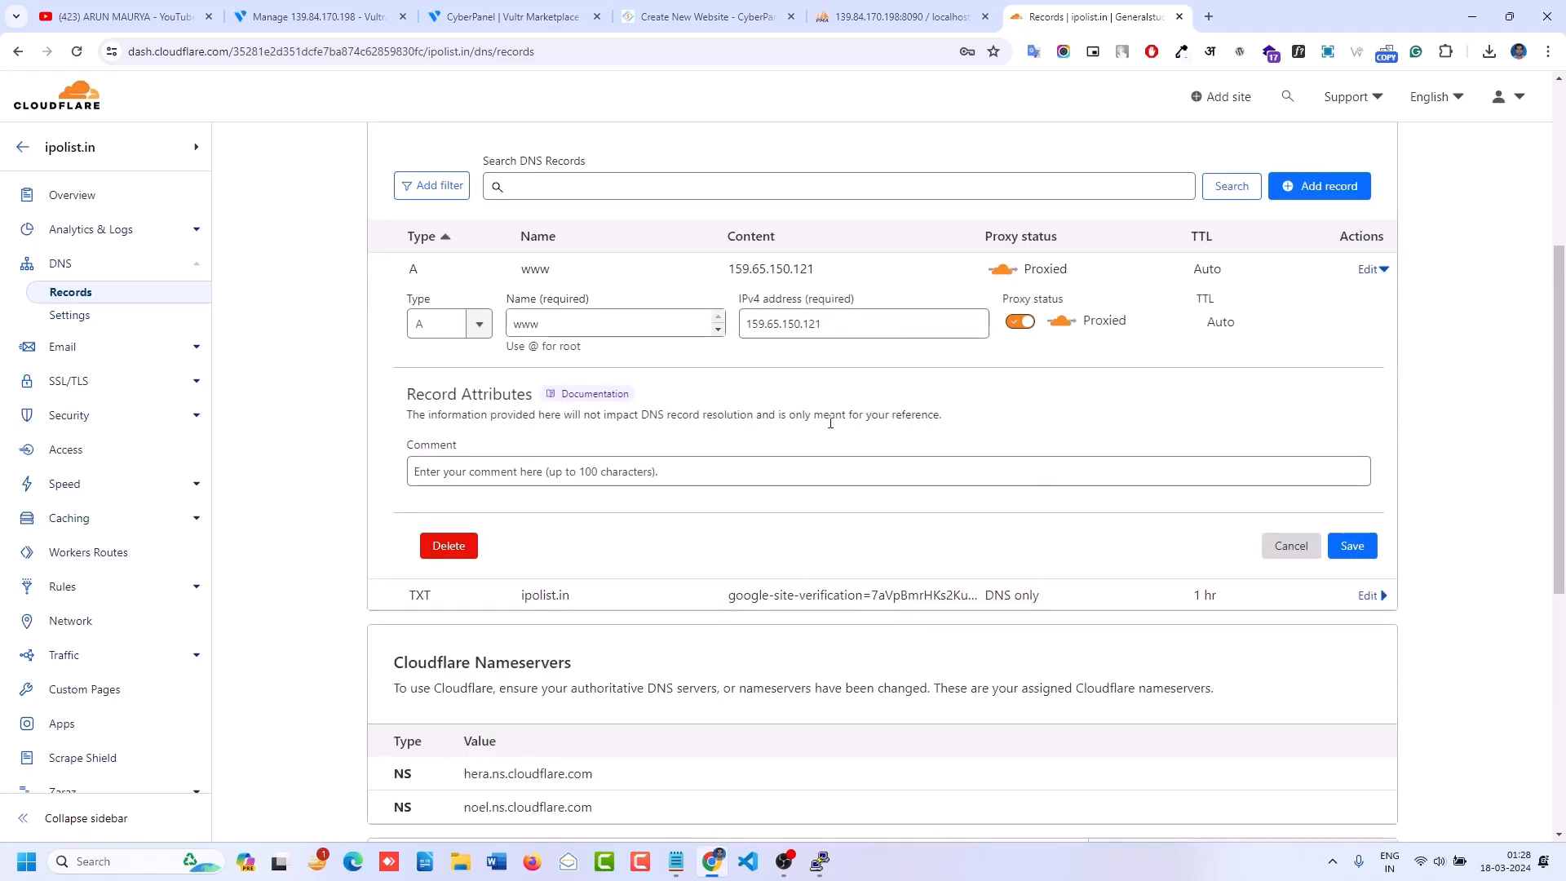
pyautogui.click(449, 545)
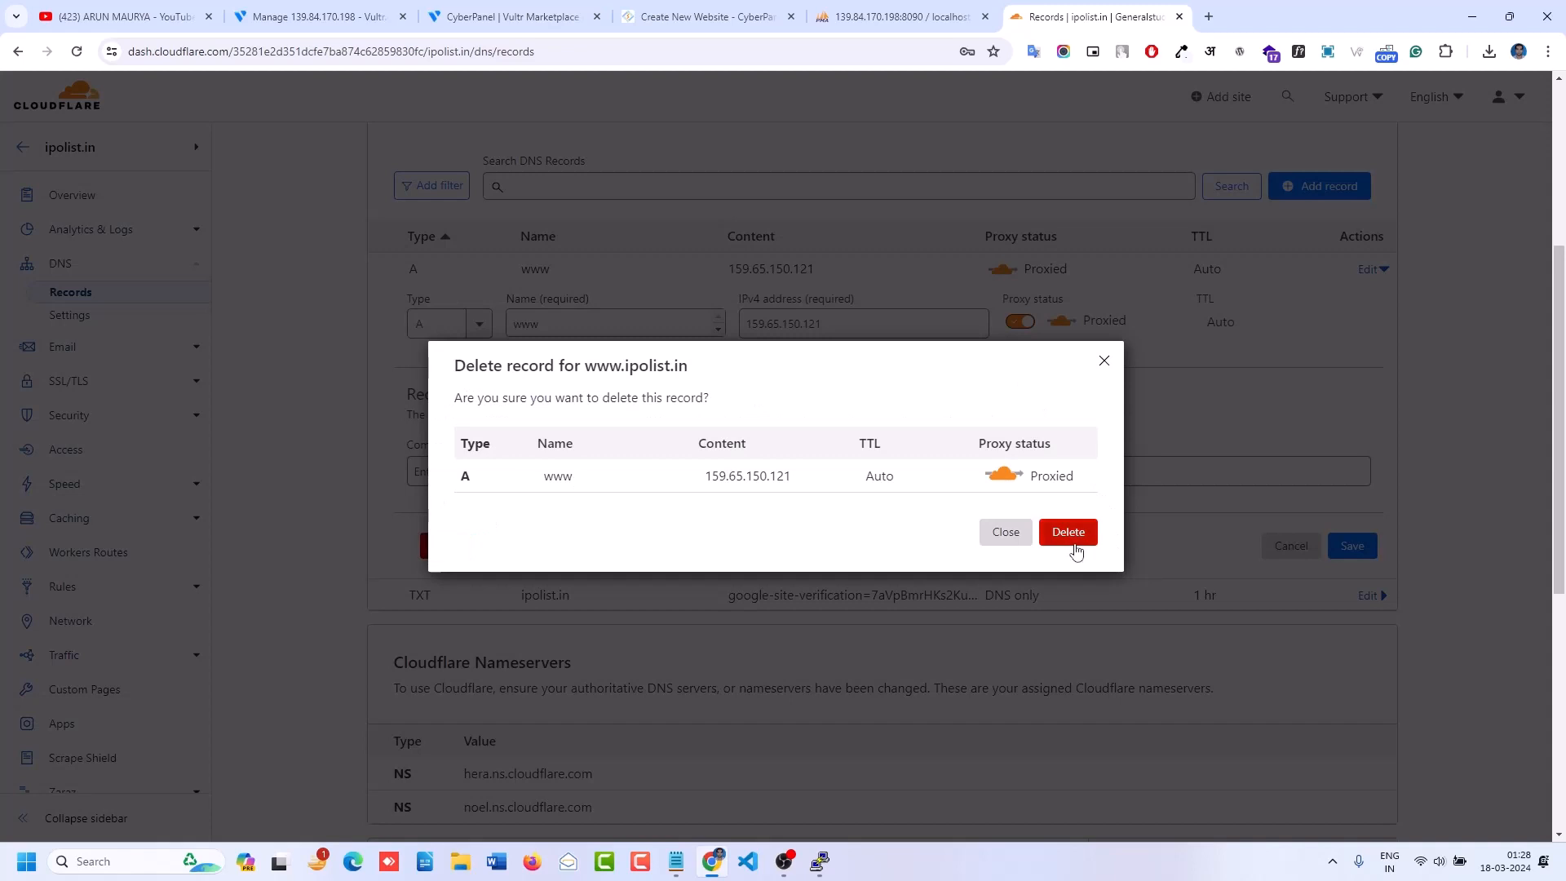
pyautogui.click(1073, 537)
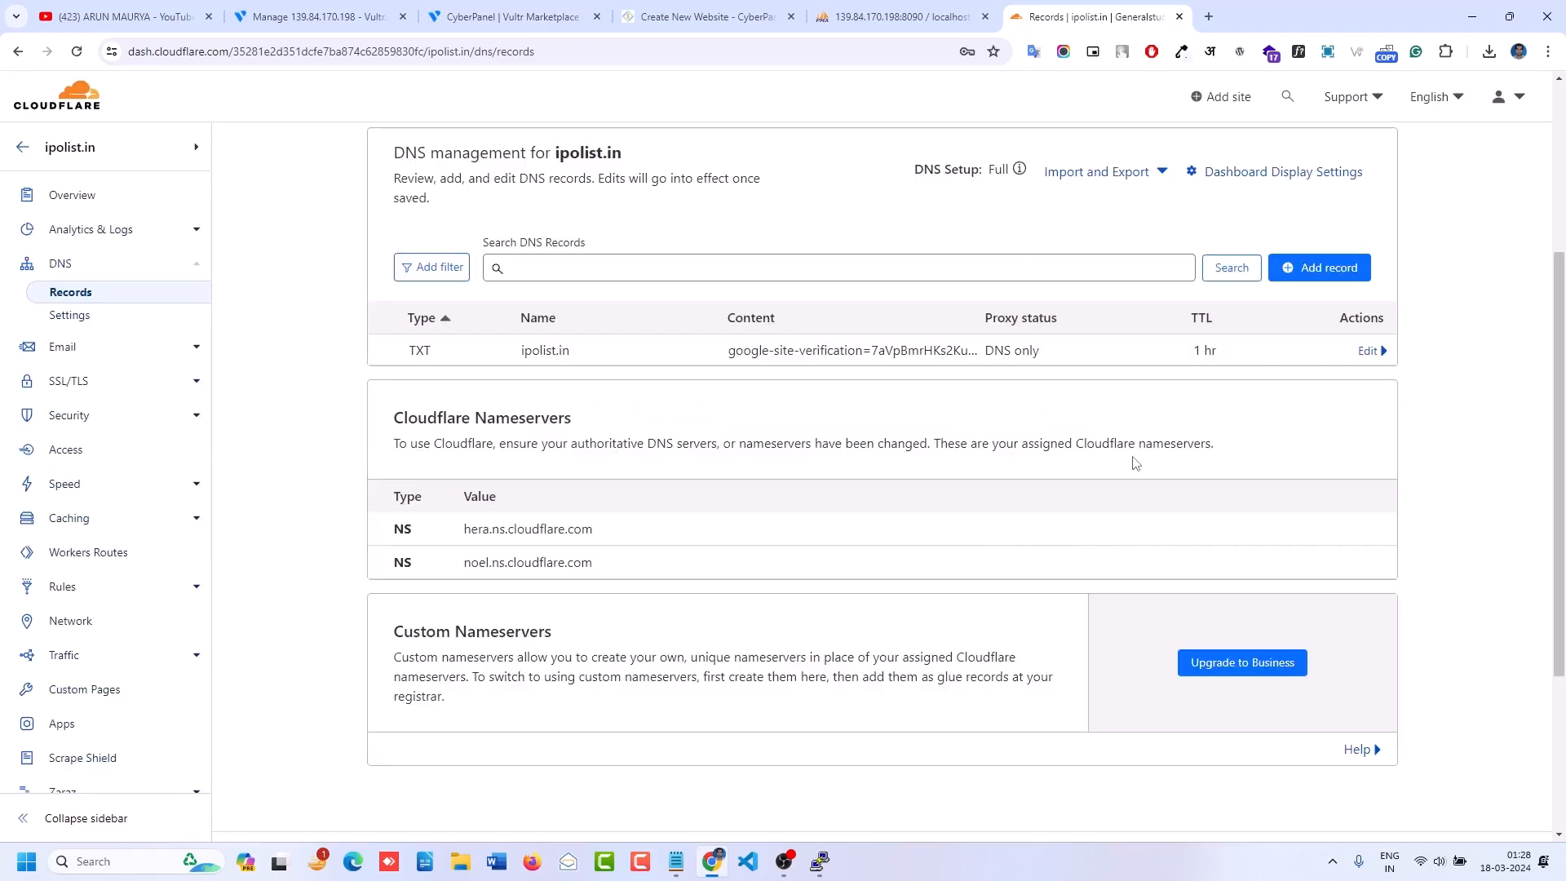
# Step: Add a root A record named @ pointing to 139.84.170.198
pyautogui.click(1307, 350)
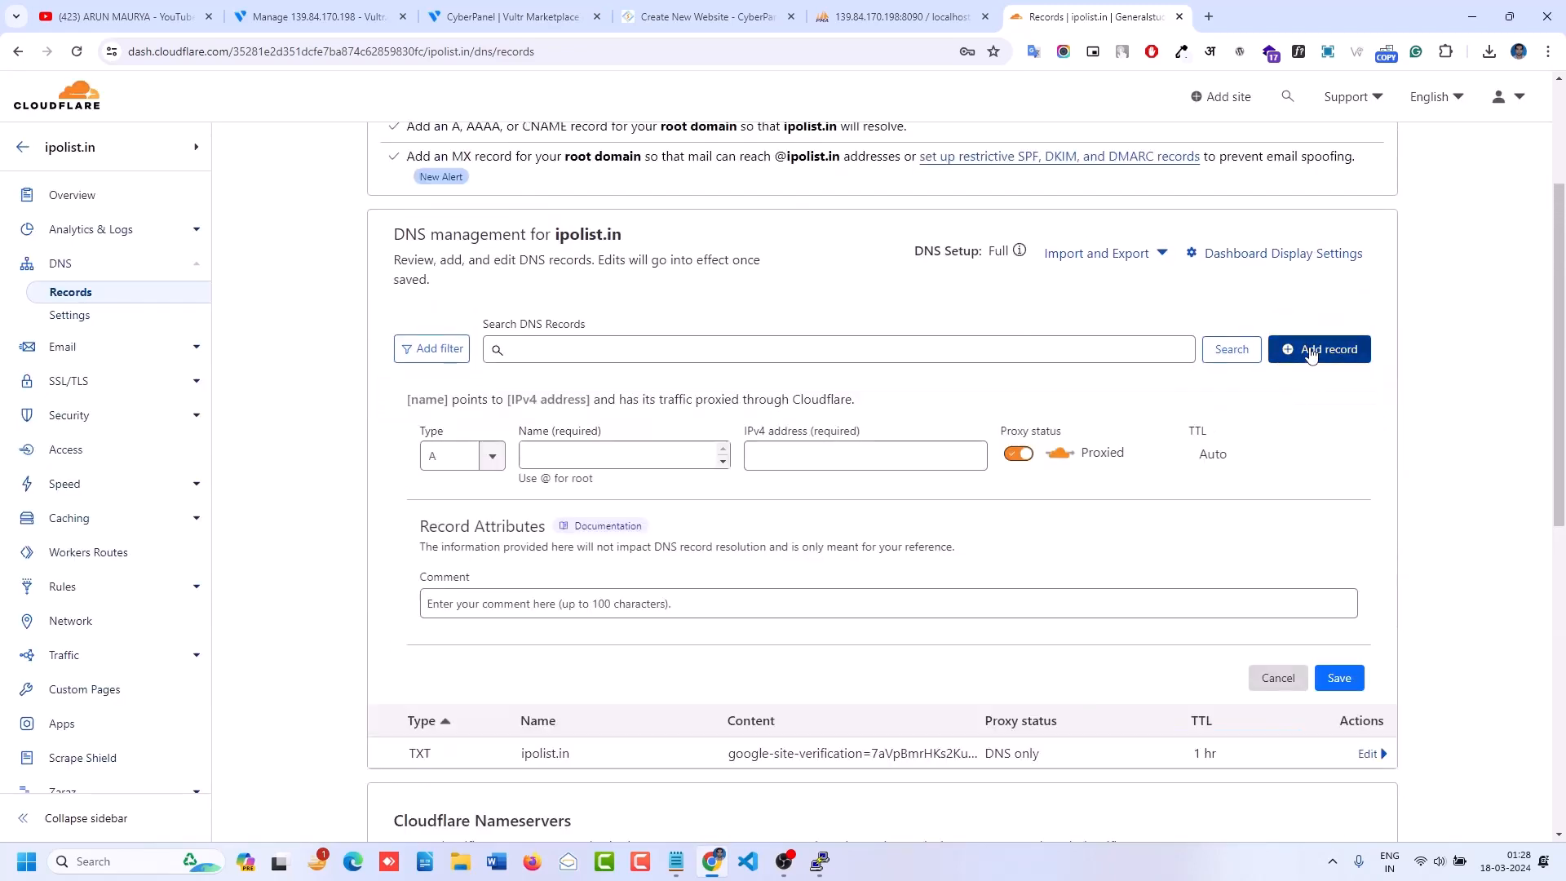
pyautogui.click(610, 462)
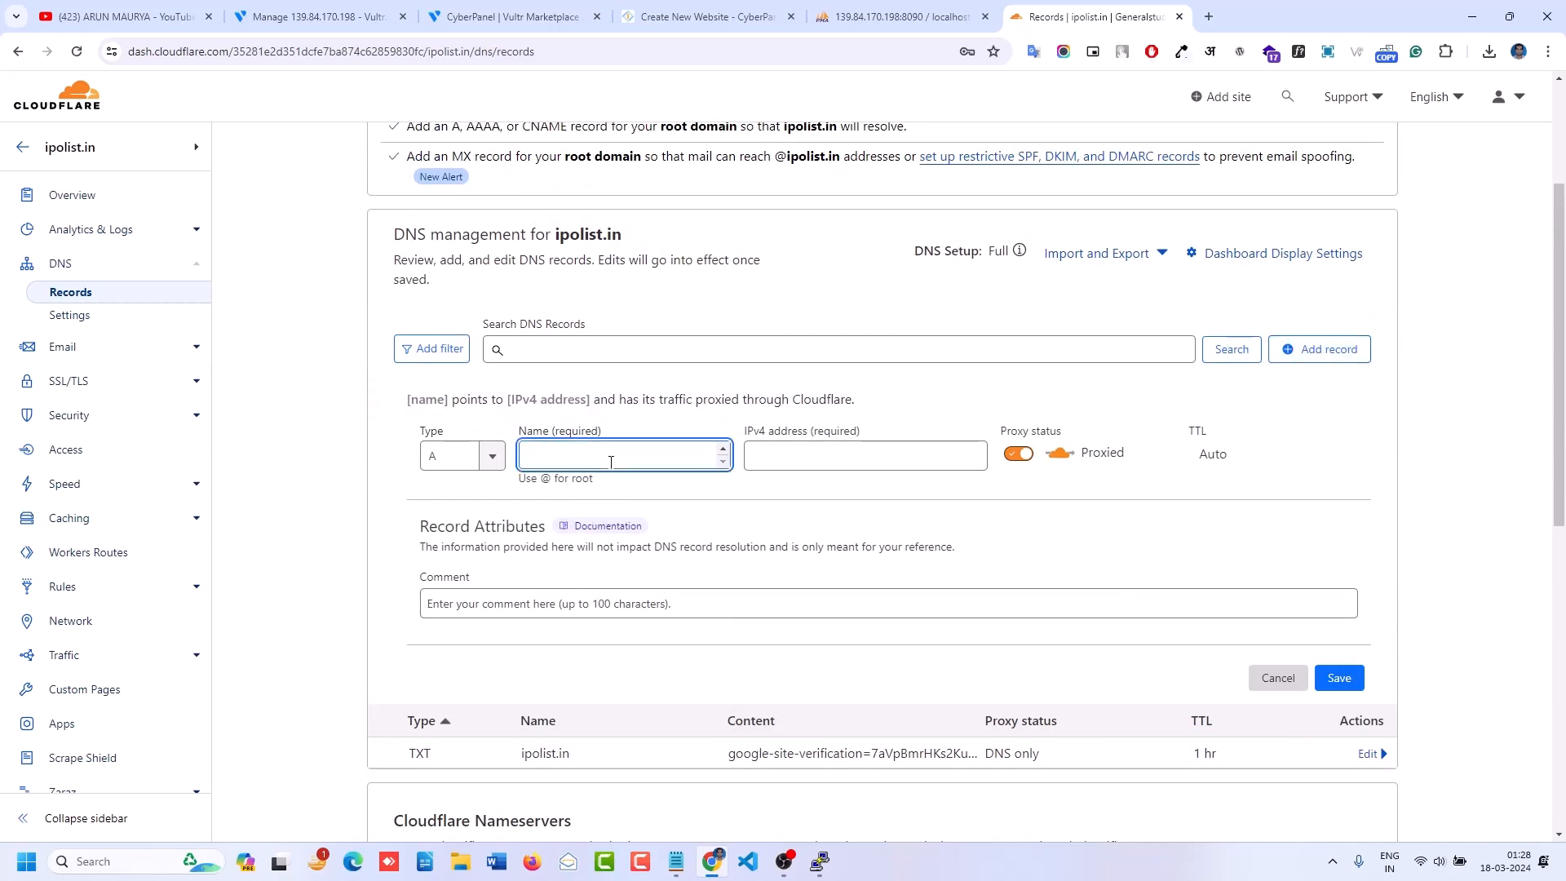
pyautogui.write('@')
pyautogui.click(769, 462)
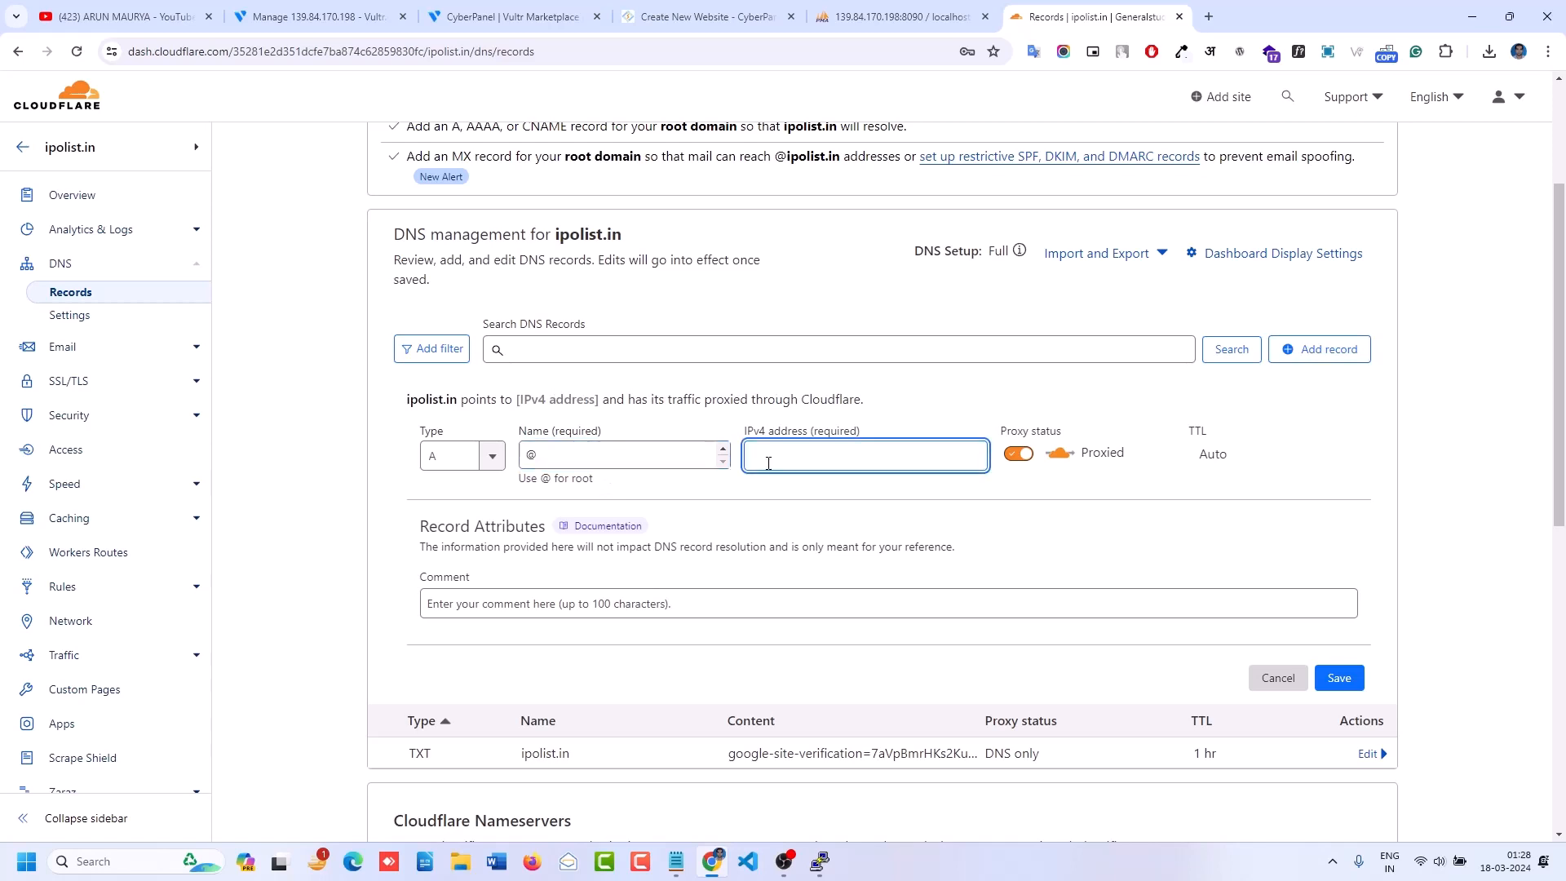
pyautogui.hotkey('ctrl', 'v')
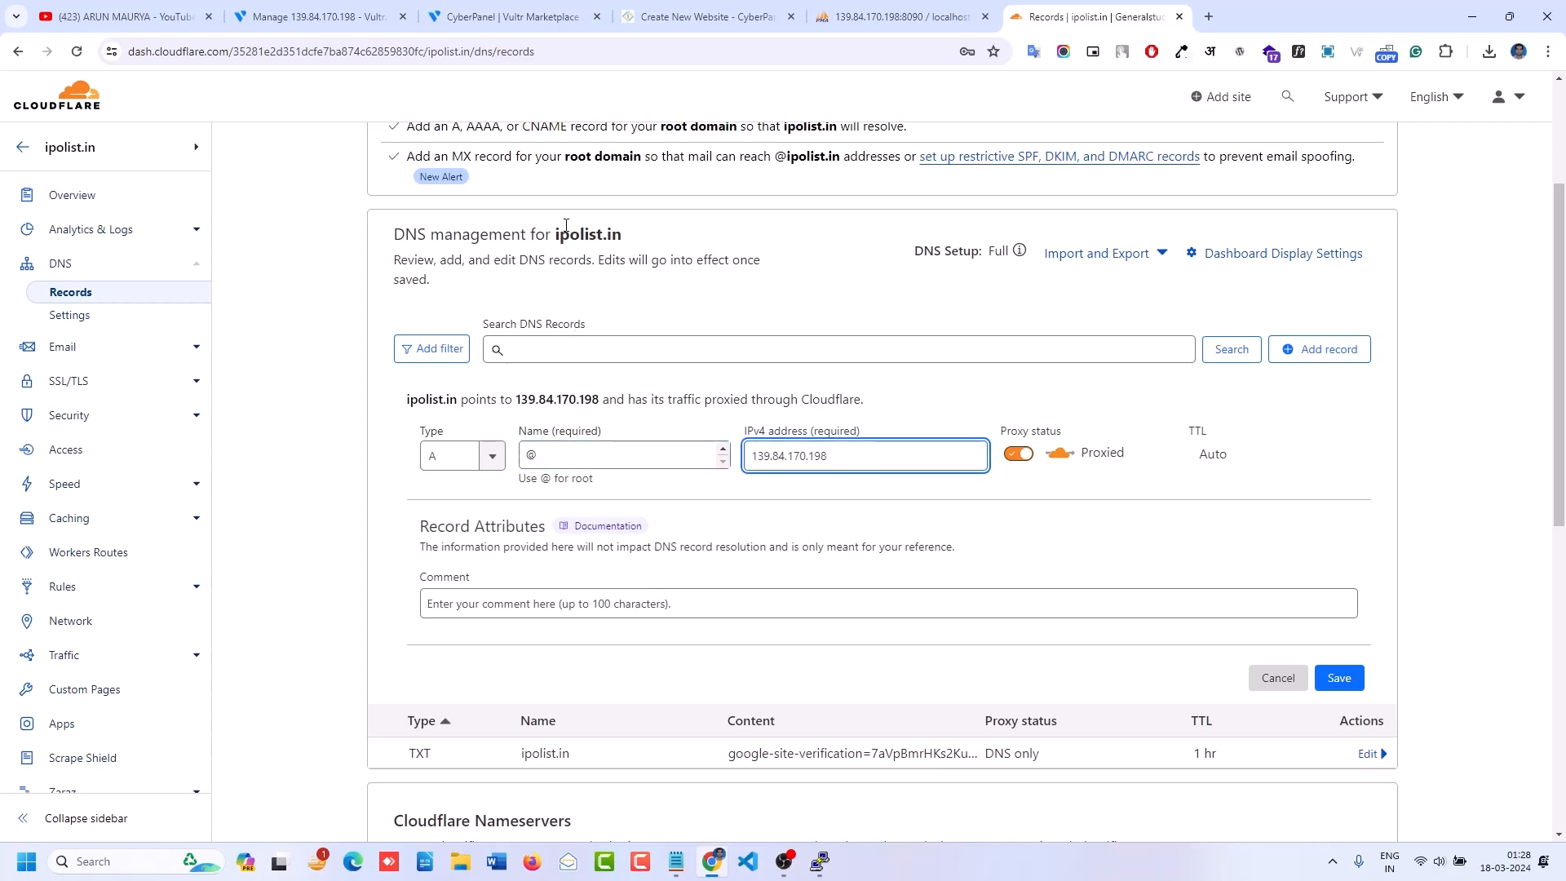
pyautogui.moveTo(554, 235); pyautogui.dragTo(622, 236)
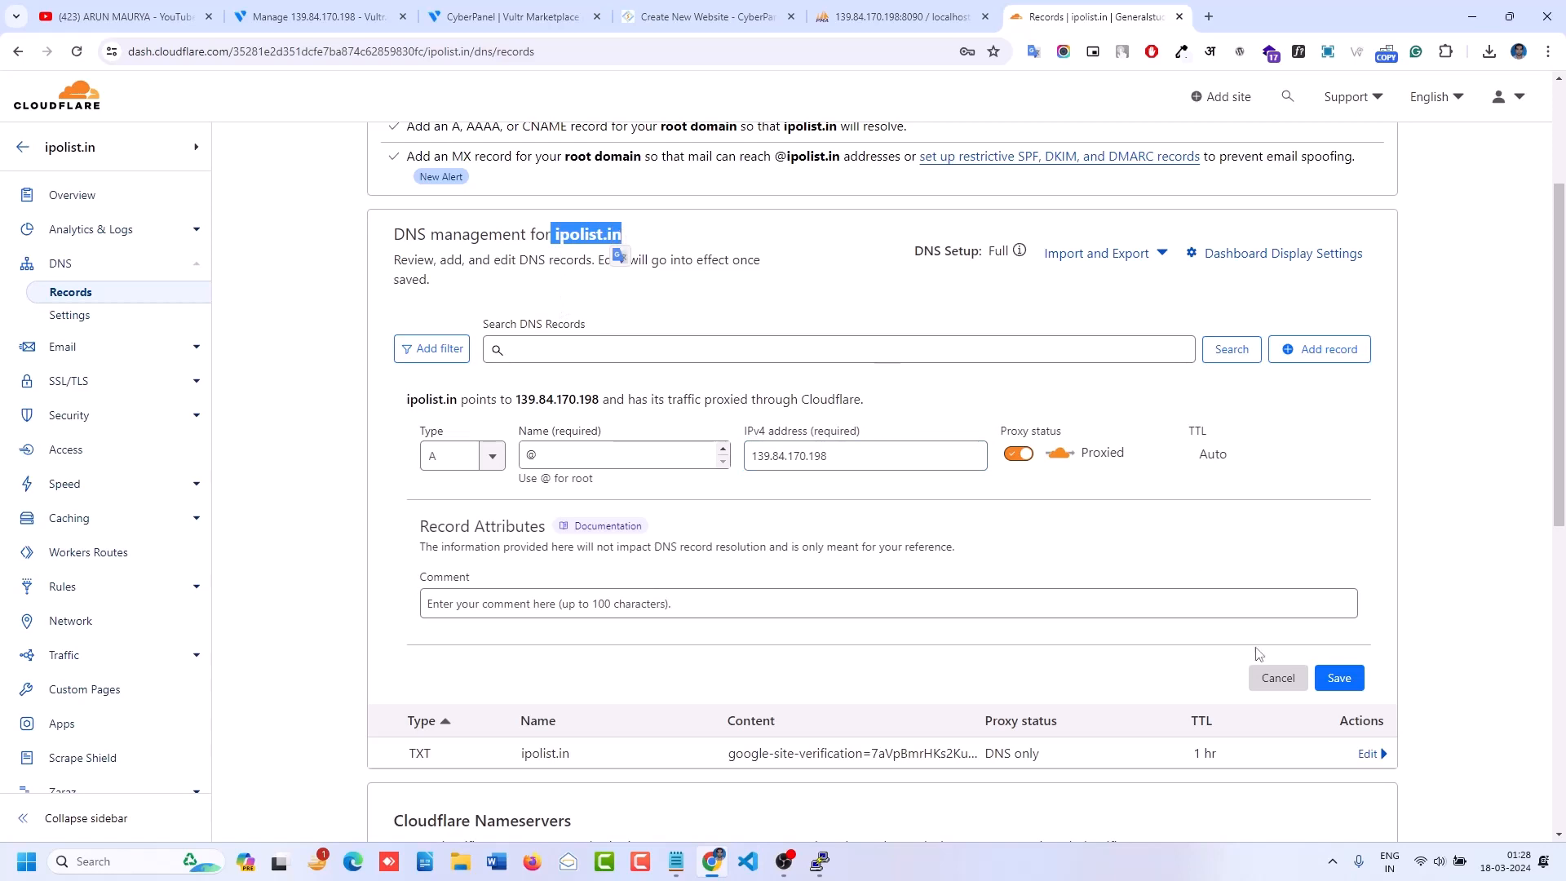
pyautogui.click(1337, 677)
# Step: Add a www A record pointing to 139.84.170.198, then go back to CyberPanel
pyautogui.click(1310, 318)
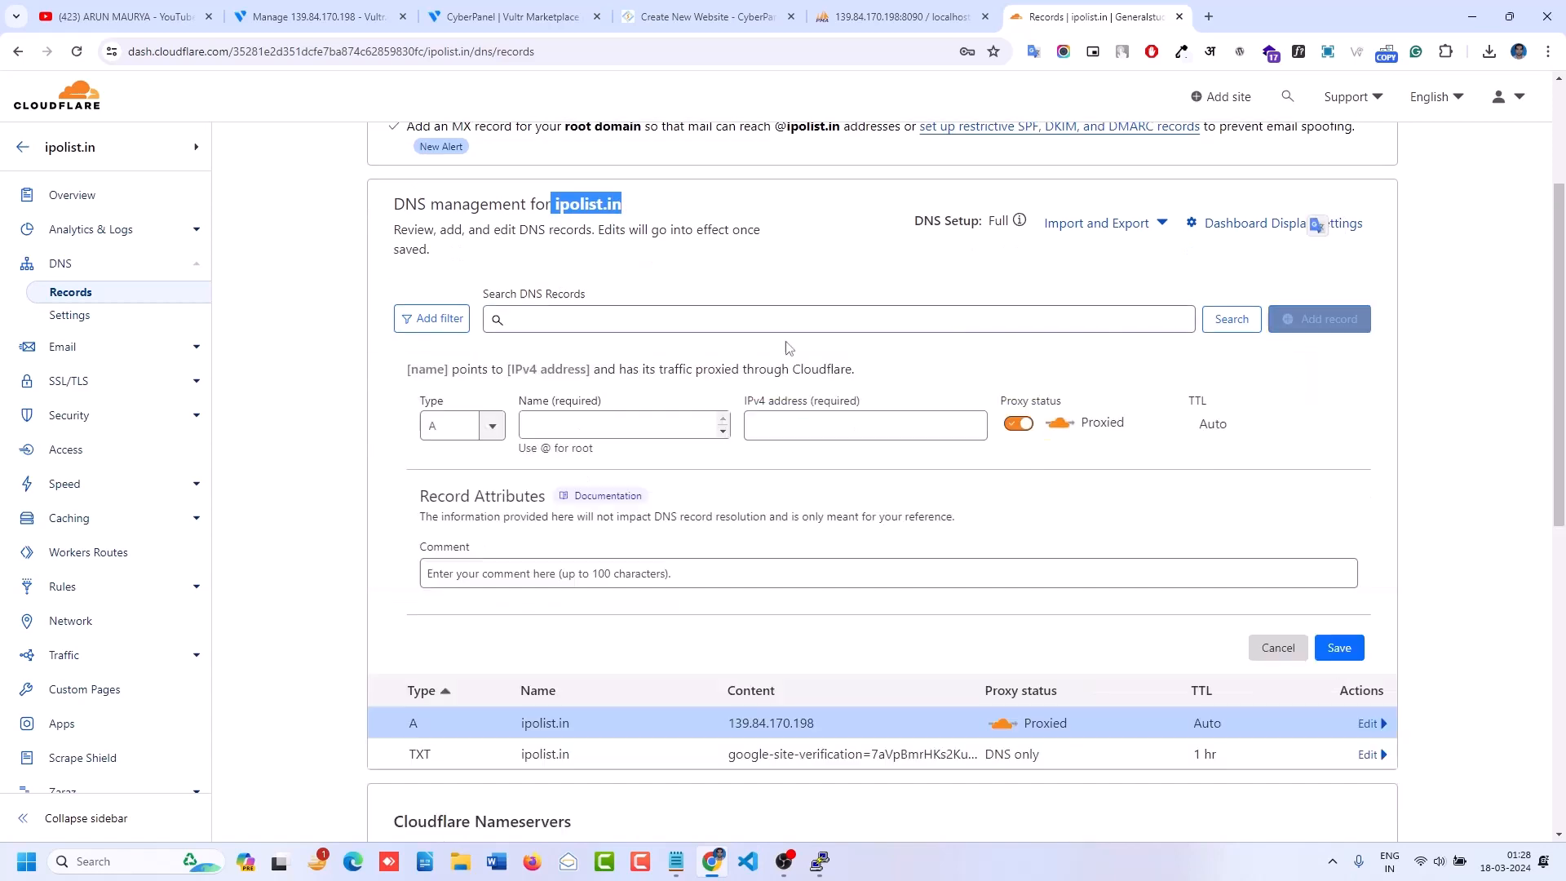
pyautogui.click(658, 416)
pyautogui.write('www')
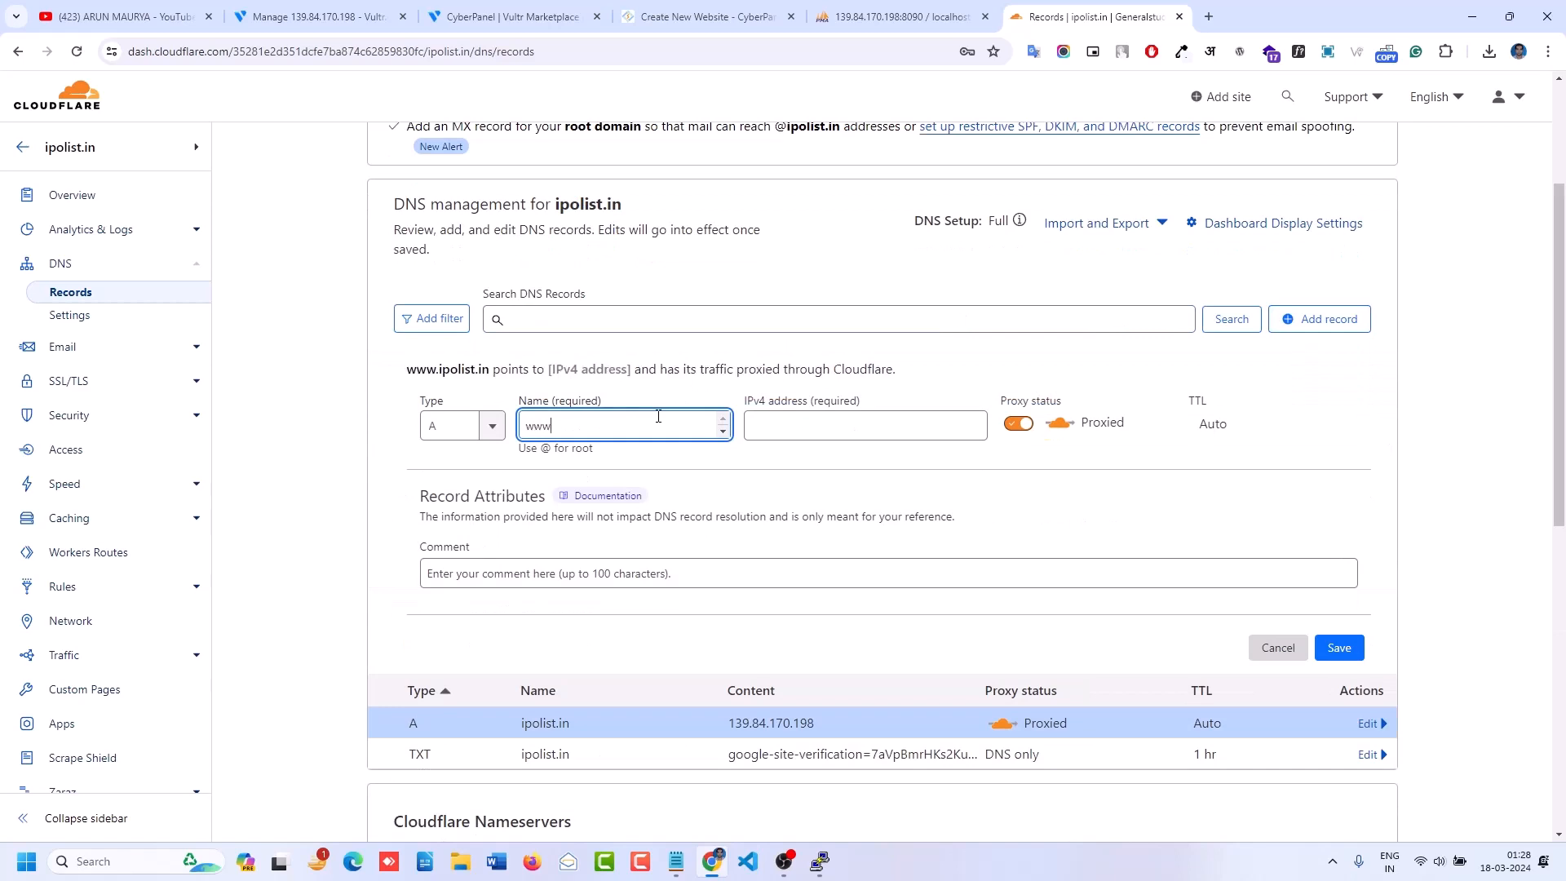
pyautogui.moveTo(400, 372); pyautogui.dragTo(494, 369)
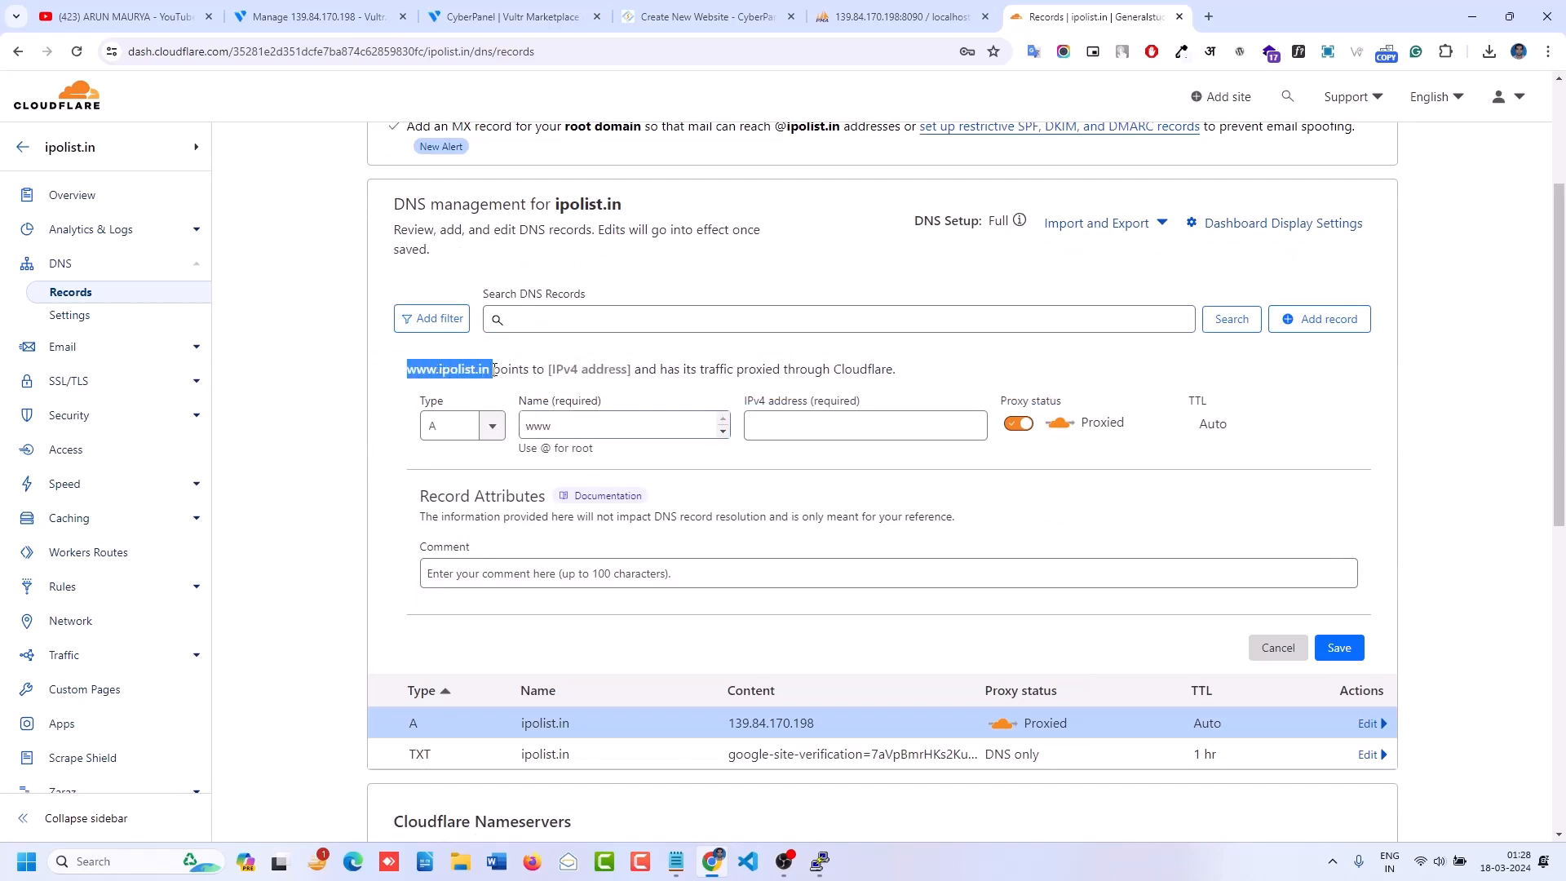
pyautogui.click(780, 431)
pyautogui.write('139.84.170.198')
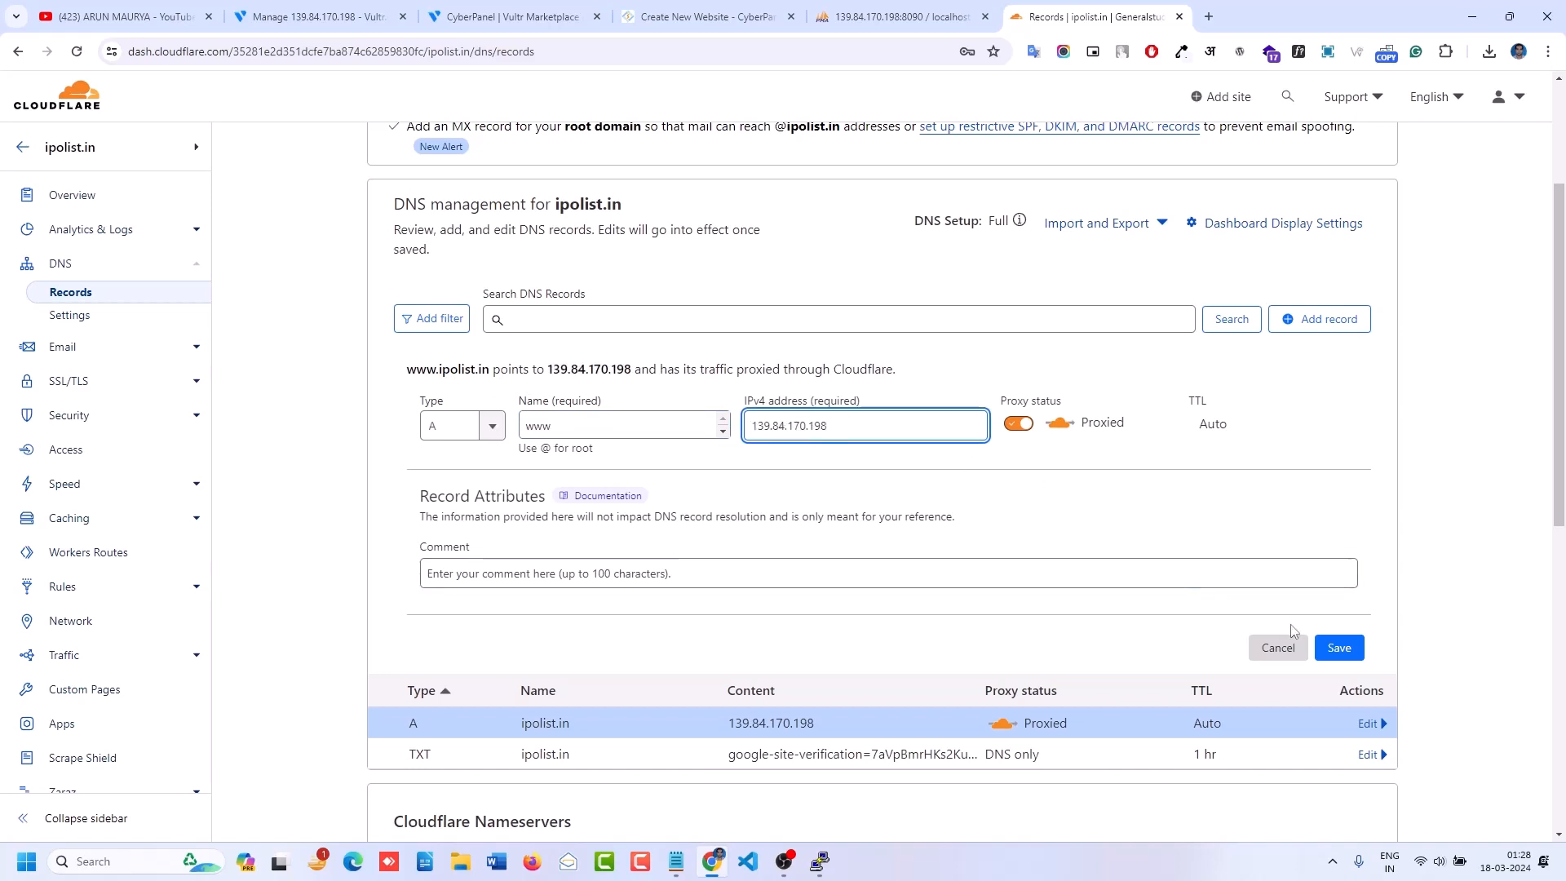
pyautogui.click(1325, 648)
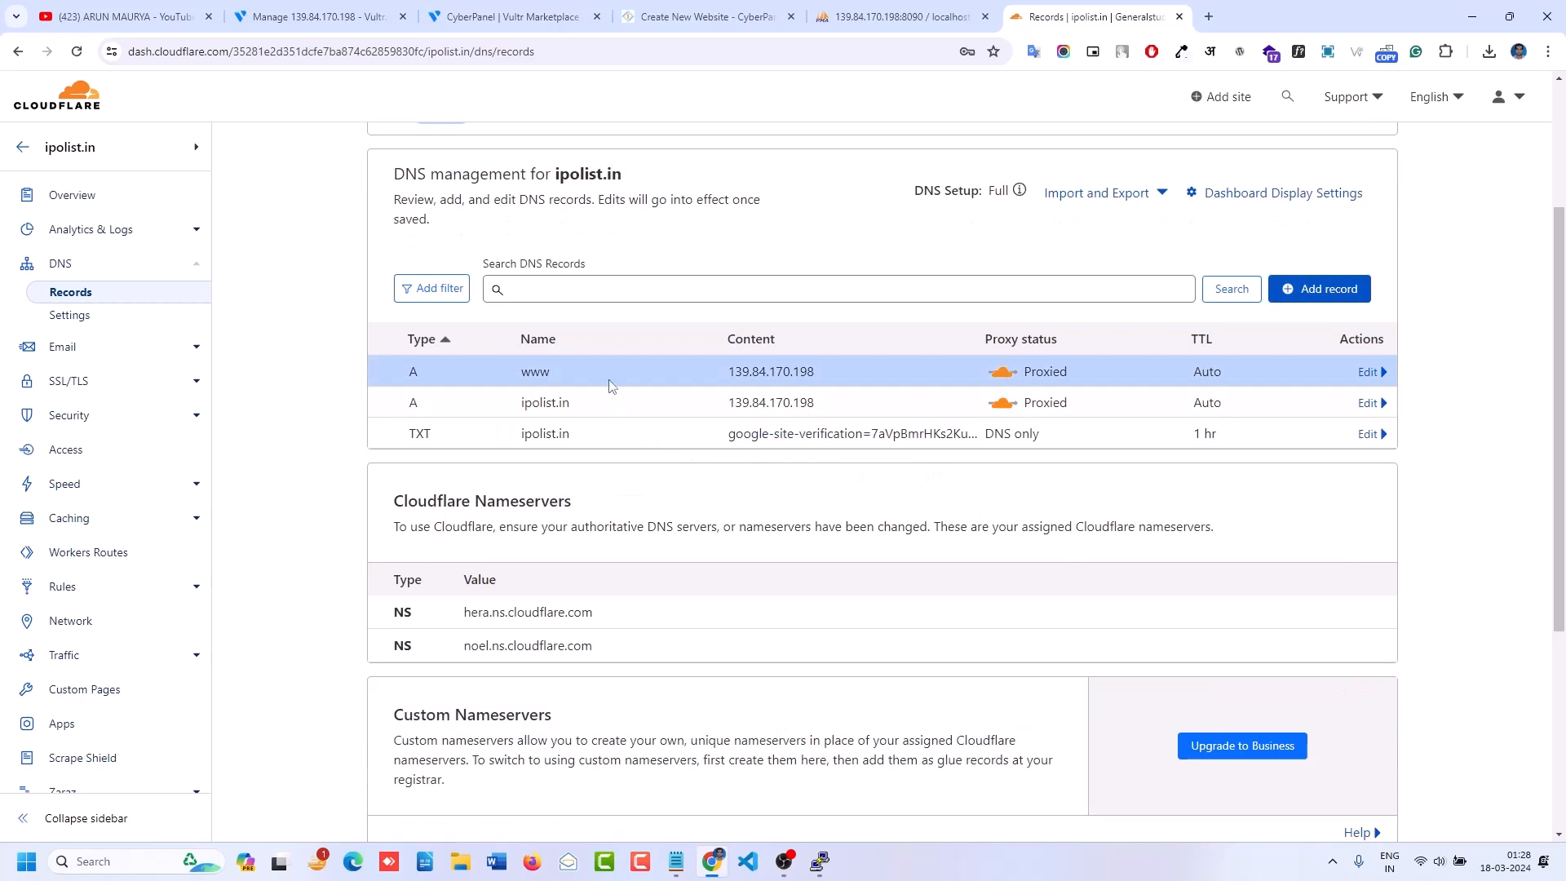
pyautogui.click(732, 18)
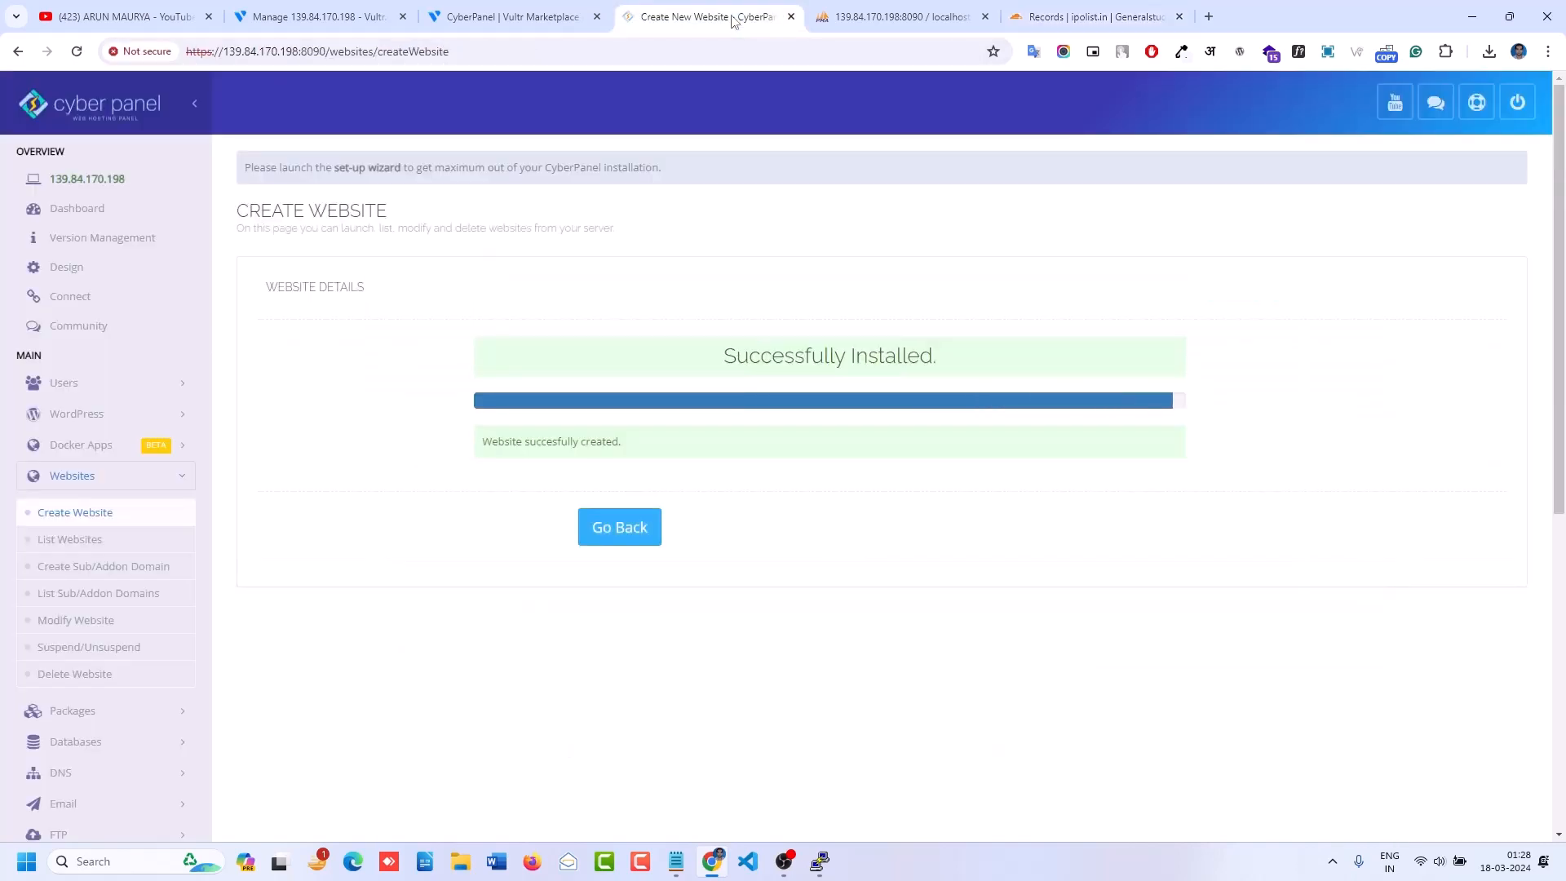
# Step: List the hosted websites and open ipolist.in in a new tab
pyautogui.click(82, 542)
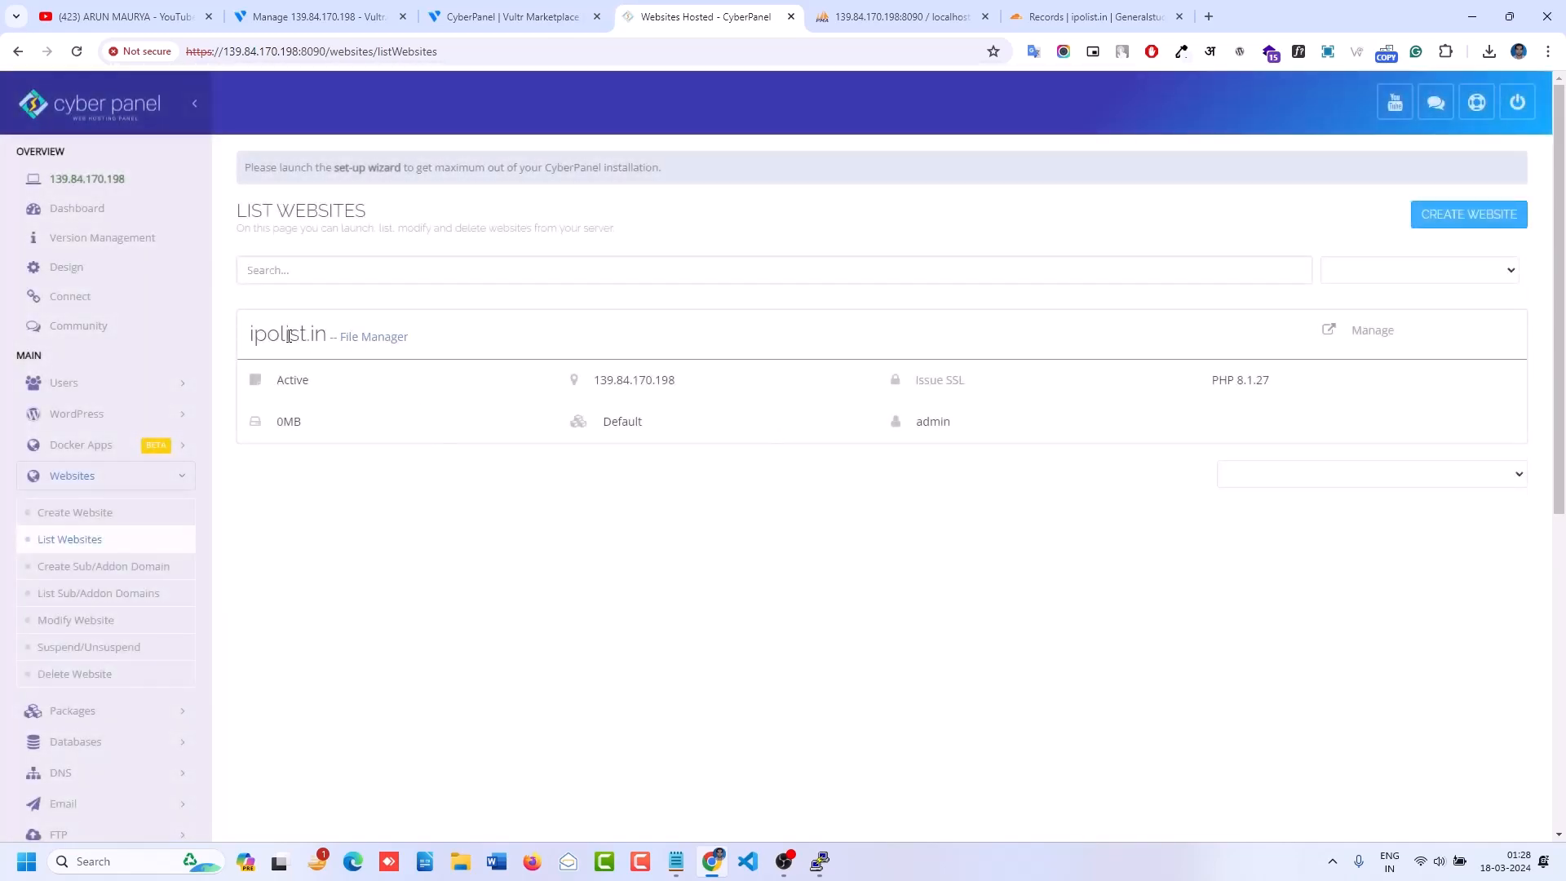
pyautogui.click(288, 336)
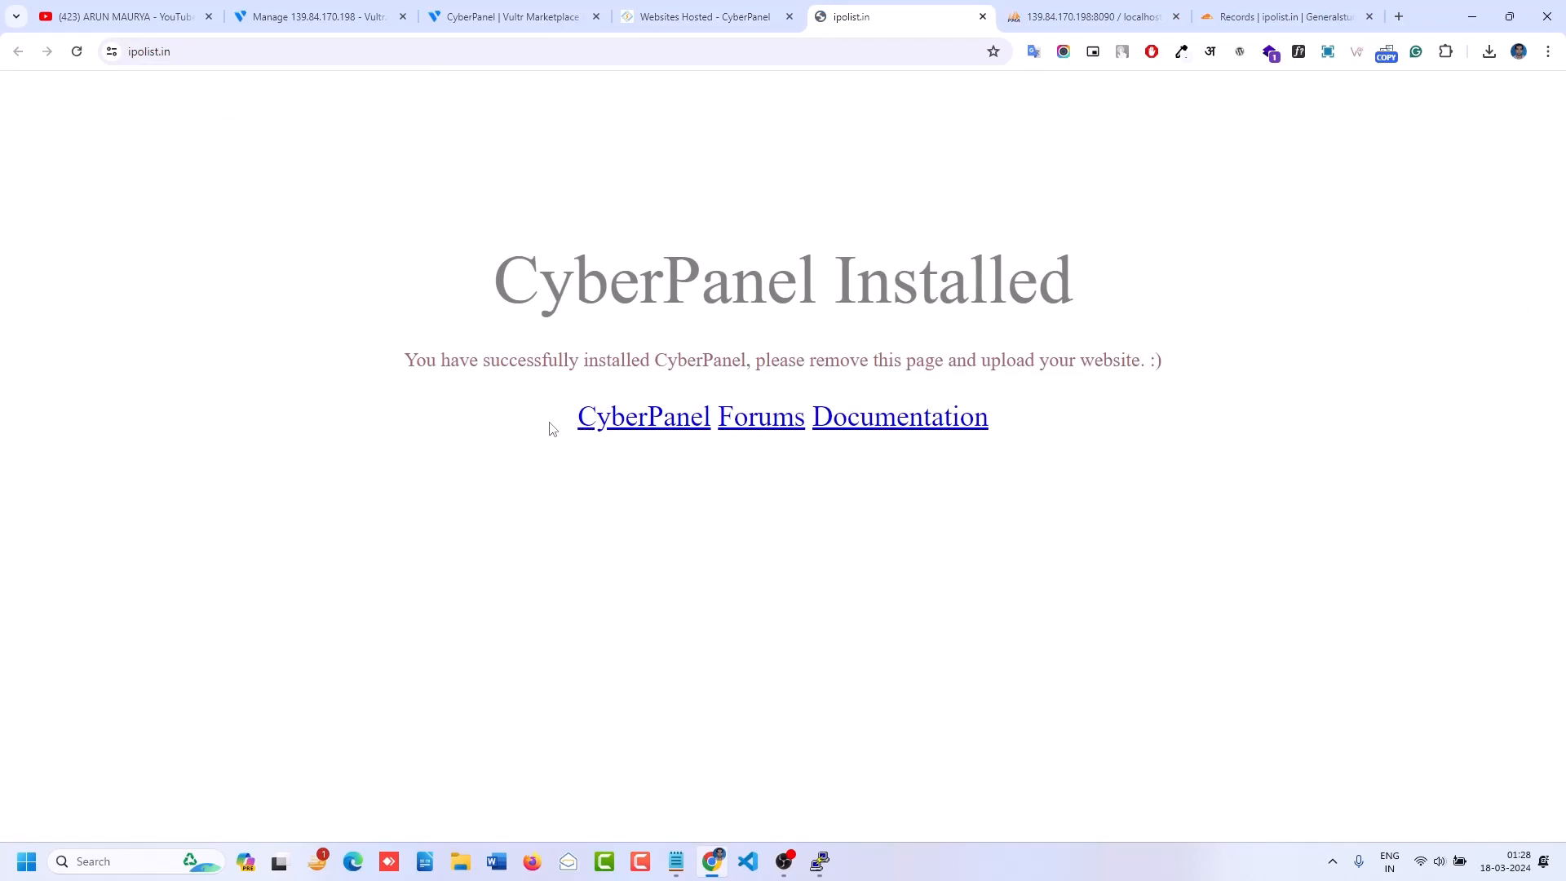
# Step: Check the site's full https address, then return to the CyberPanel websites list
pyautogui.doubleClick(146, 53)
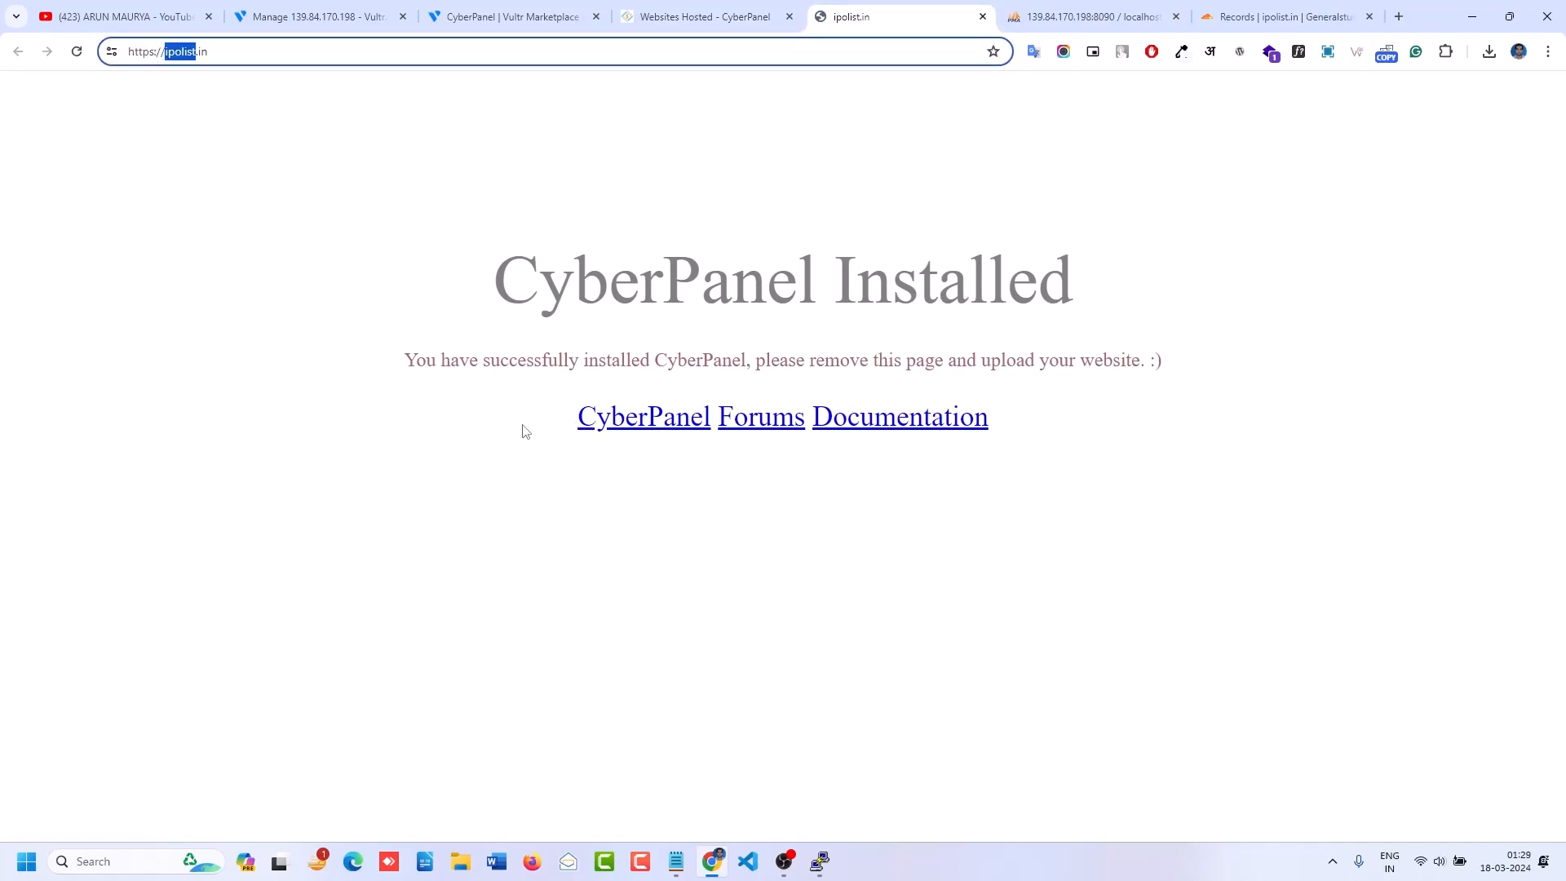
pyautogui.moveTo(525, 431); pyautogui.dragTo(1035, 427)
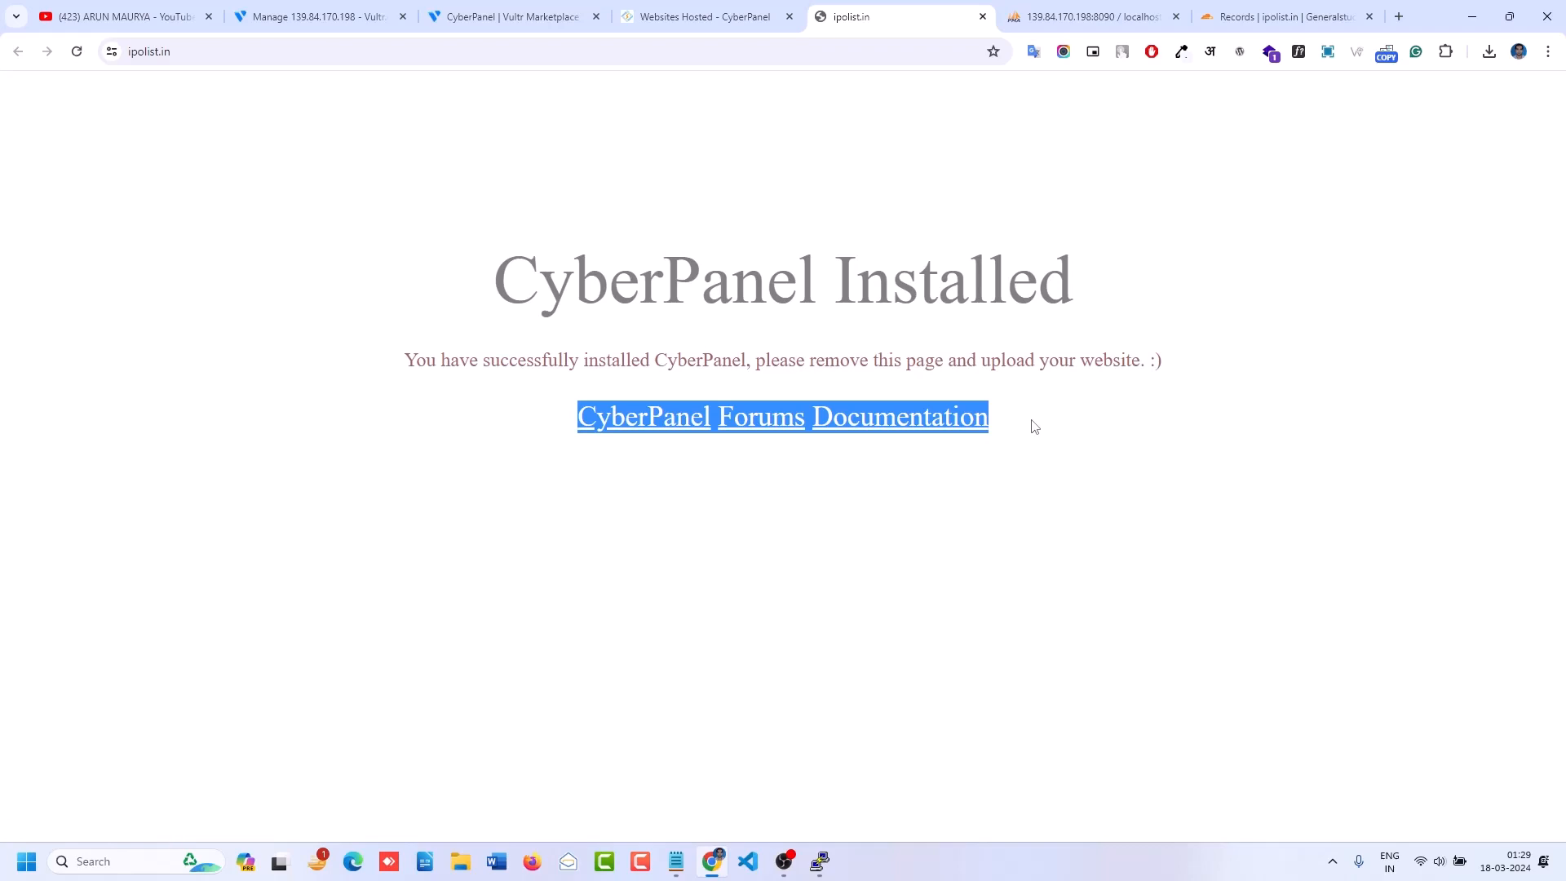
pyautogui.hotkey('ctrl', 'shift', 'Tab')
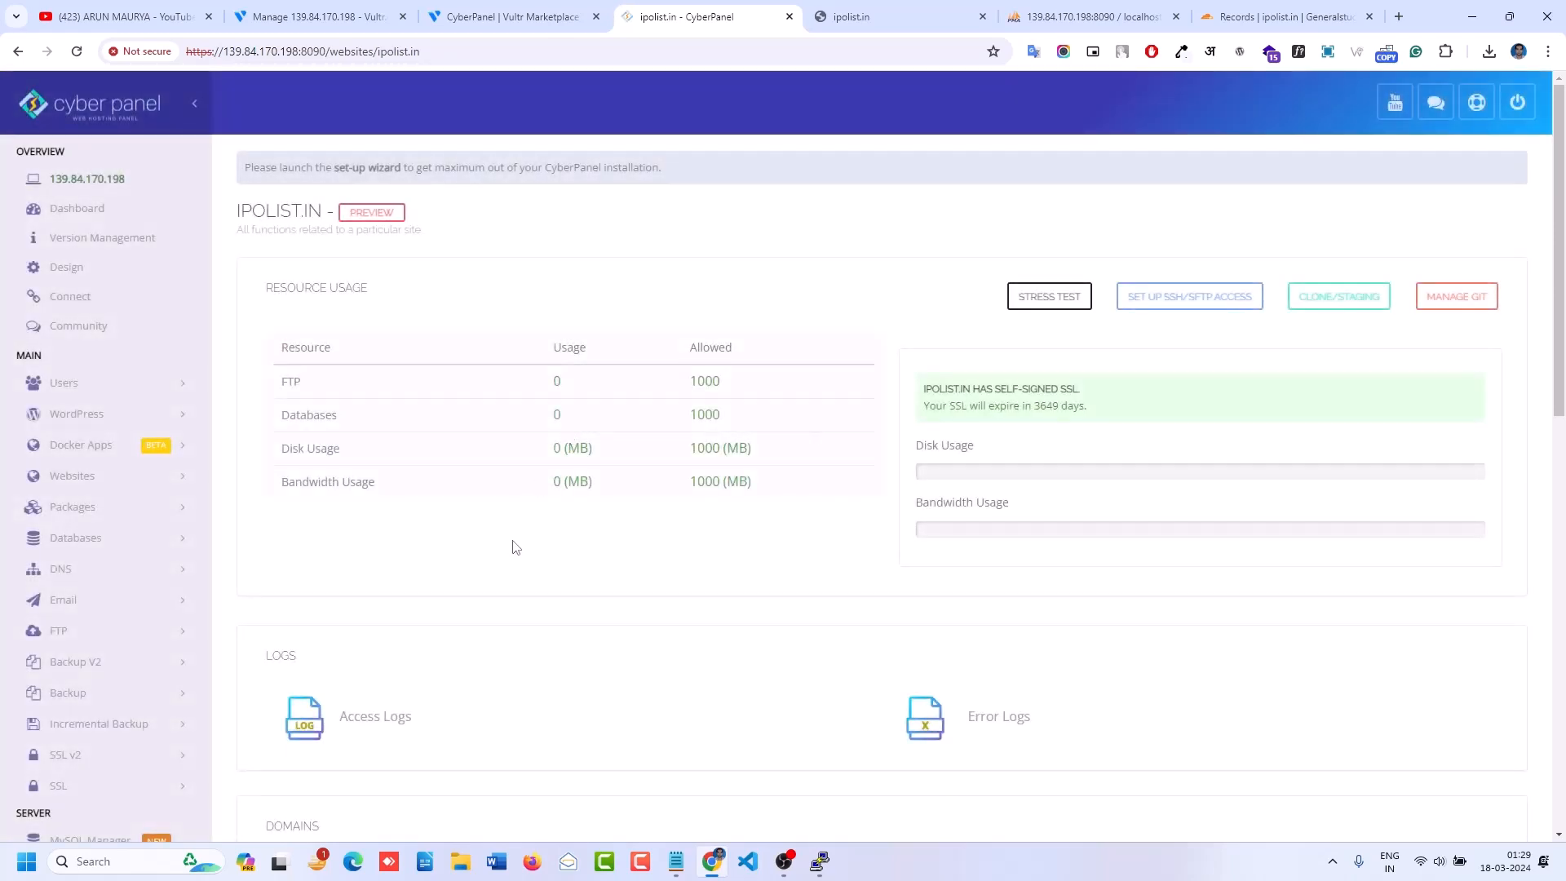
# Step: Scroll to the Application Installer and choose WP + LSCache for ipolist.in
pyautogui.scroll(-10, 515, 546)
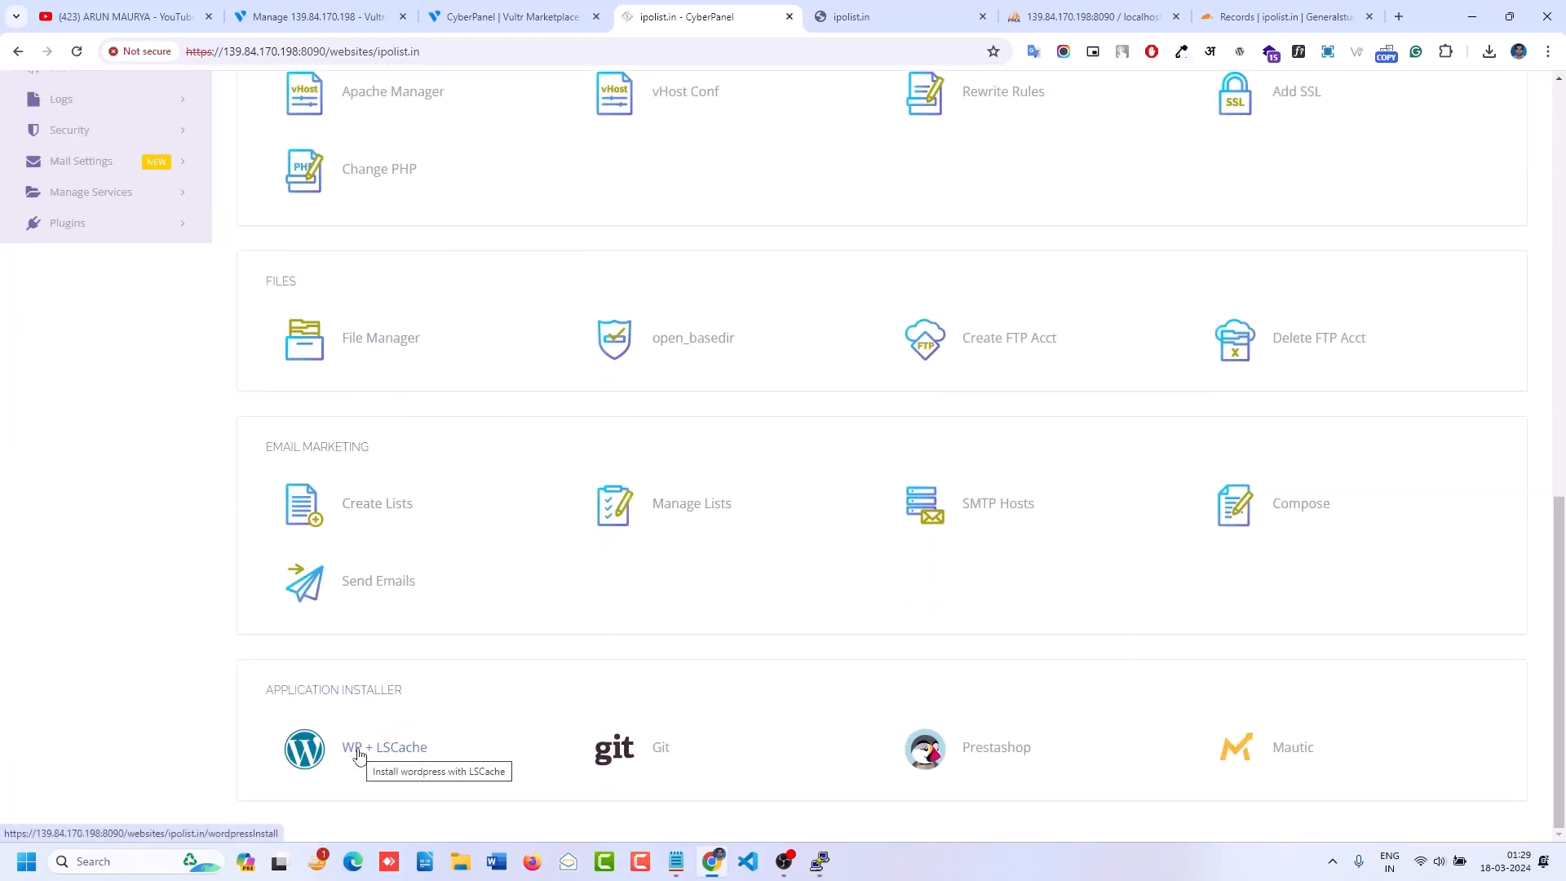
pyautogui.scroll(10, 471, 622)
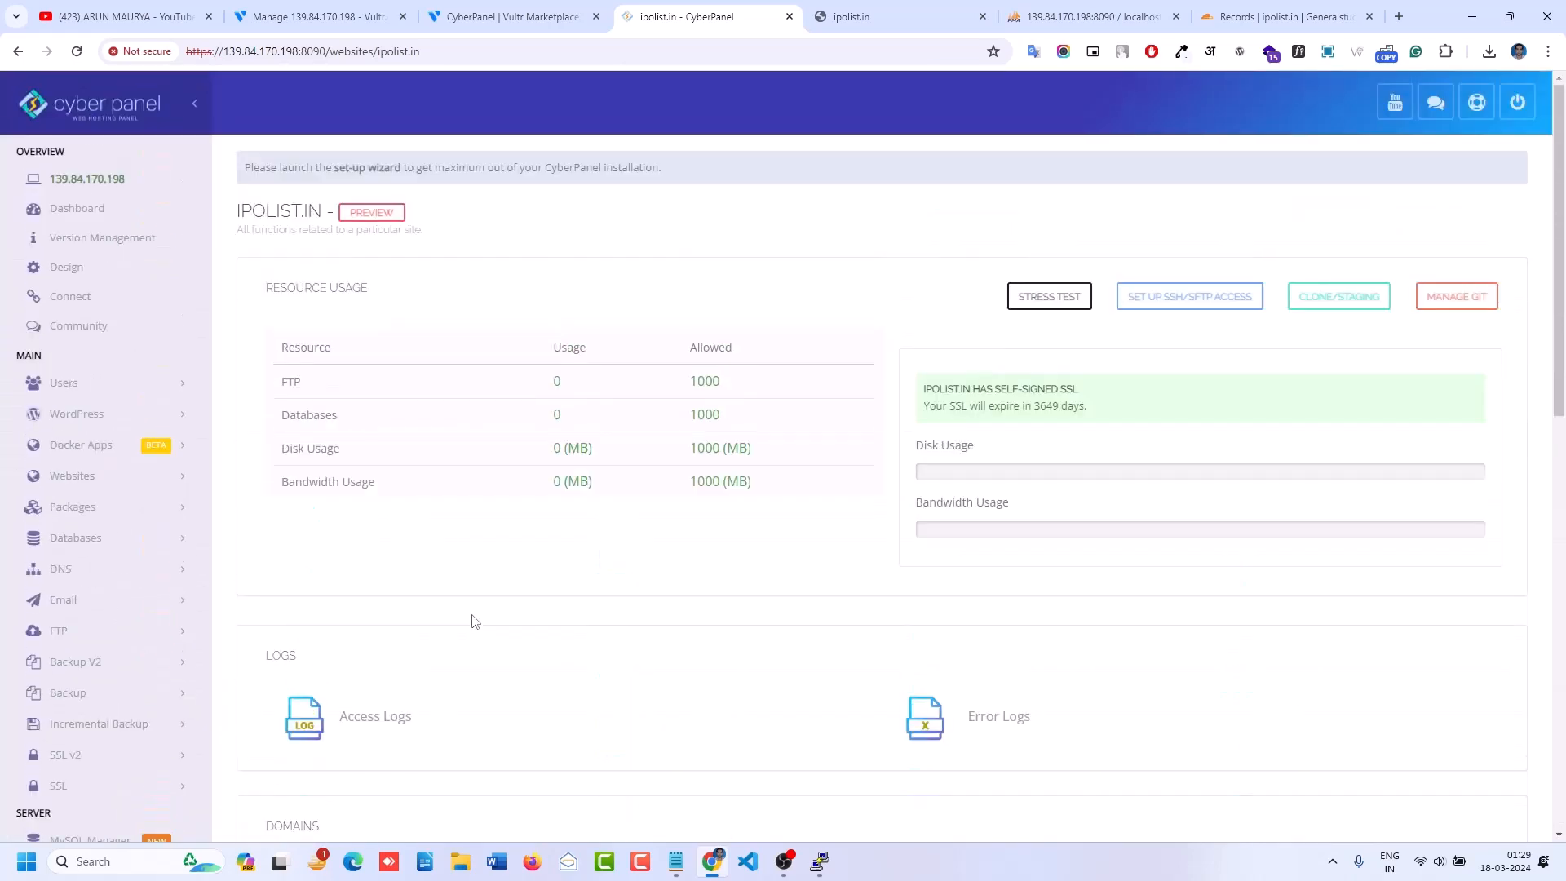
pyautogui.scroll(-10, 473, 636)
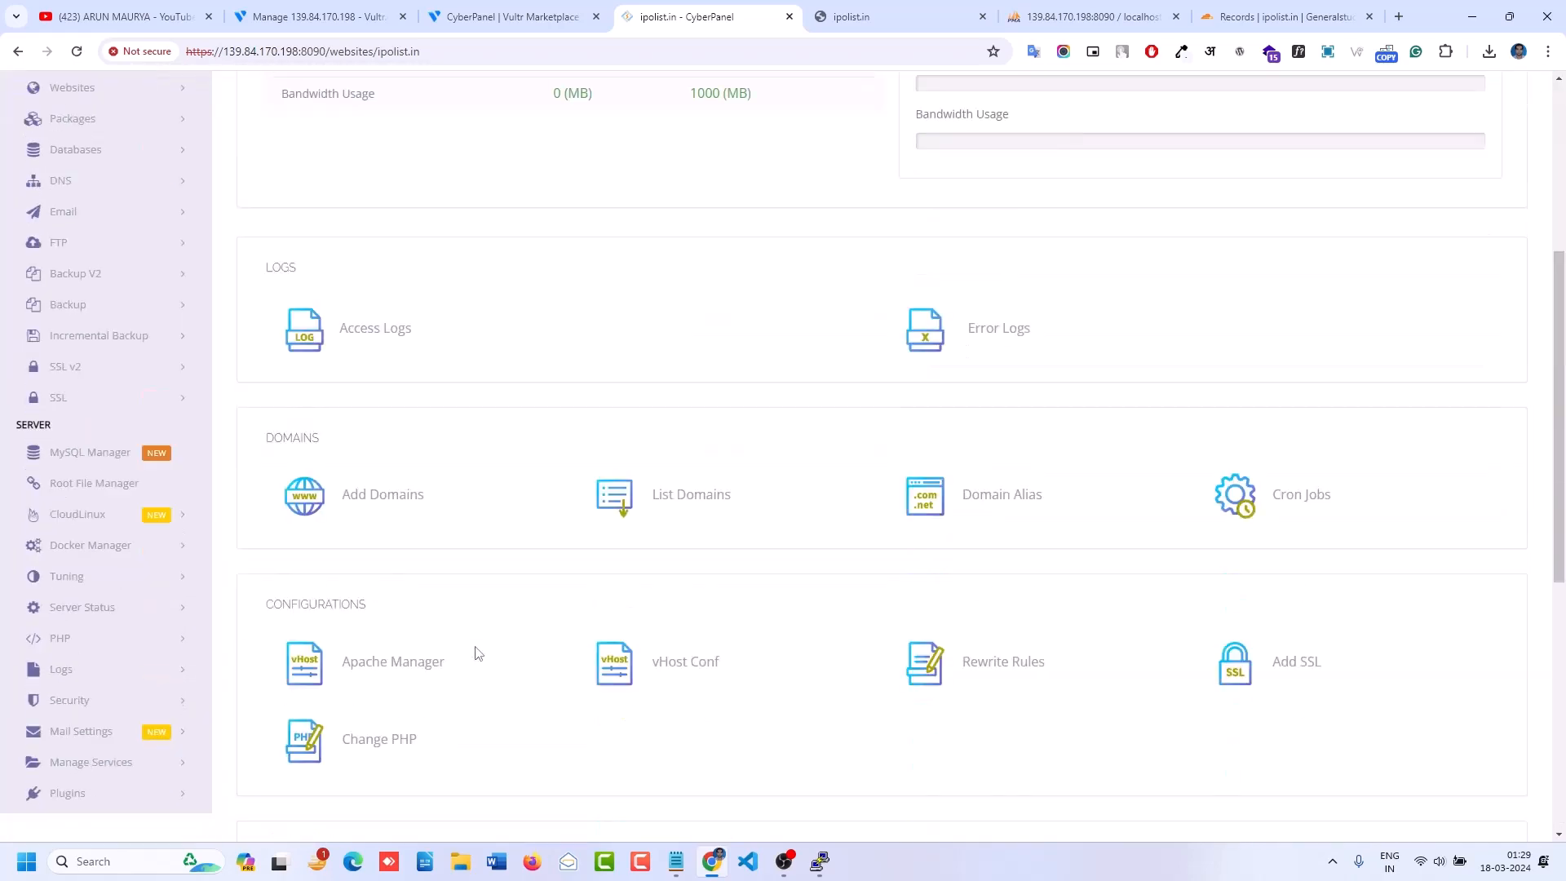
pyautogui.click(371, 755)
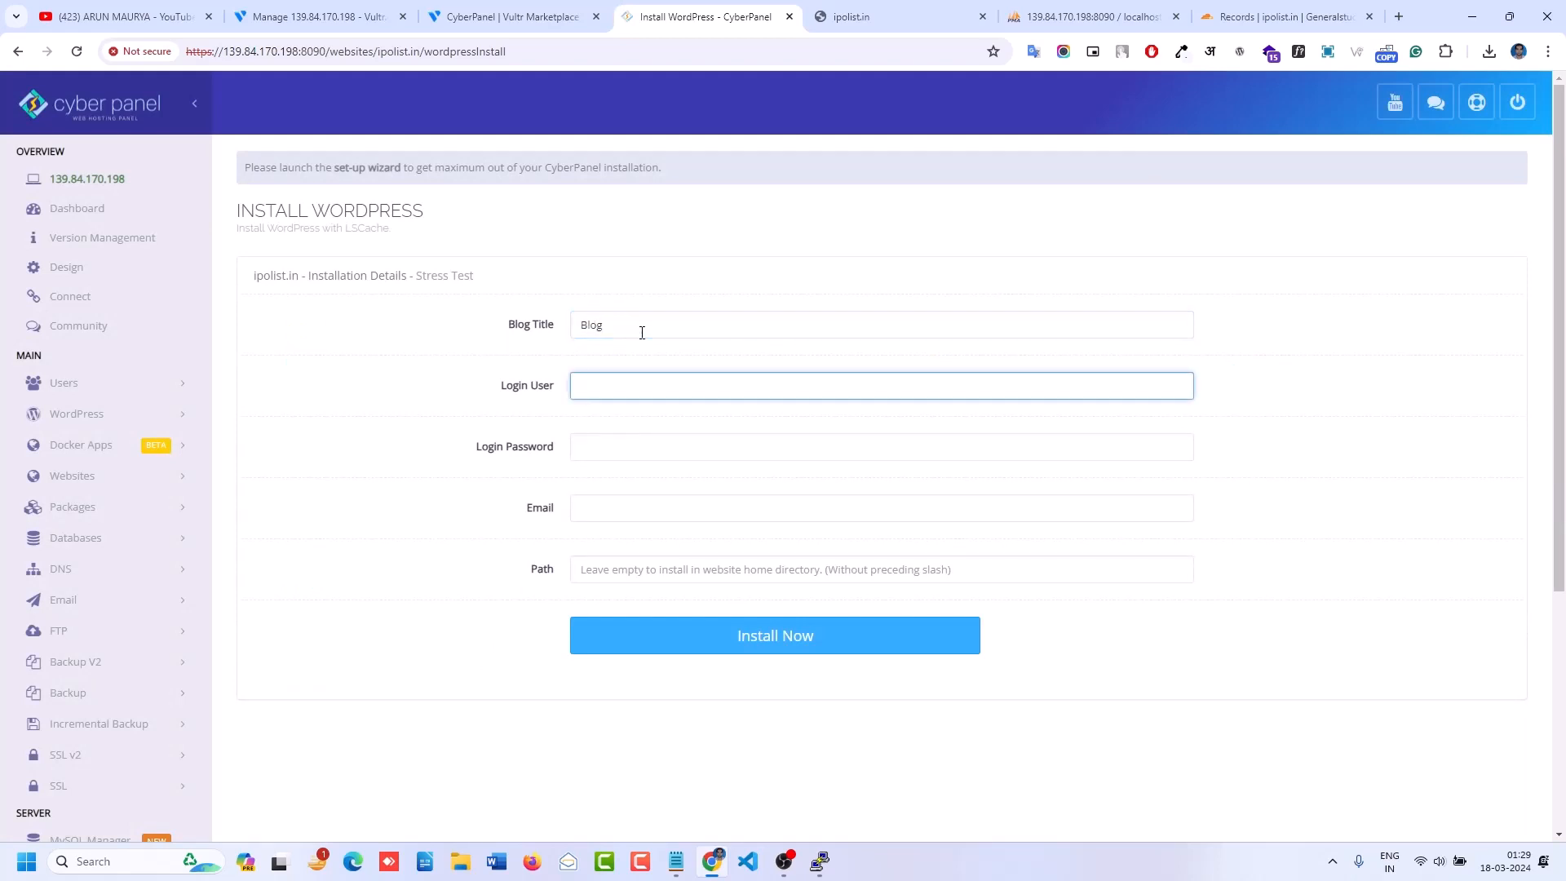
# Step: Enter an e-mail at ipolist.in, start the WordPress install and dismiss Chrome's password warning
pyautogui.press('Tab')
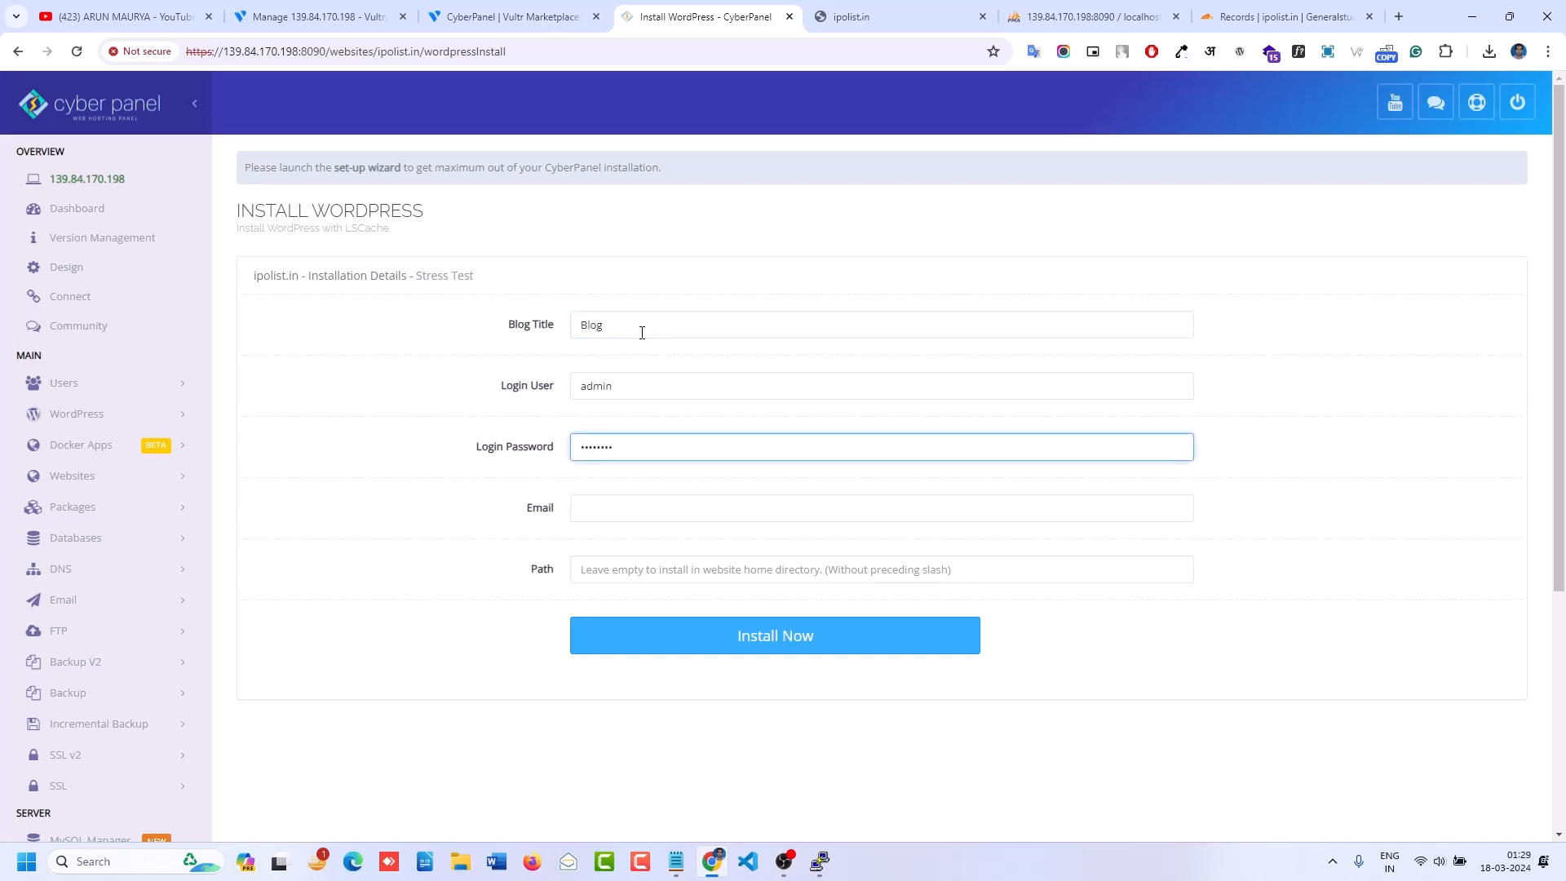
pyautogui.click(649, 506)
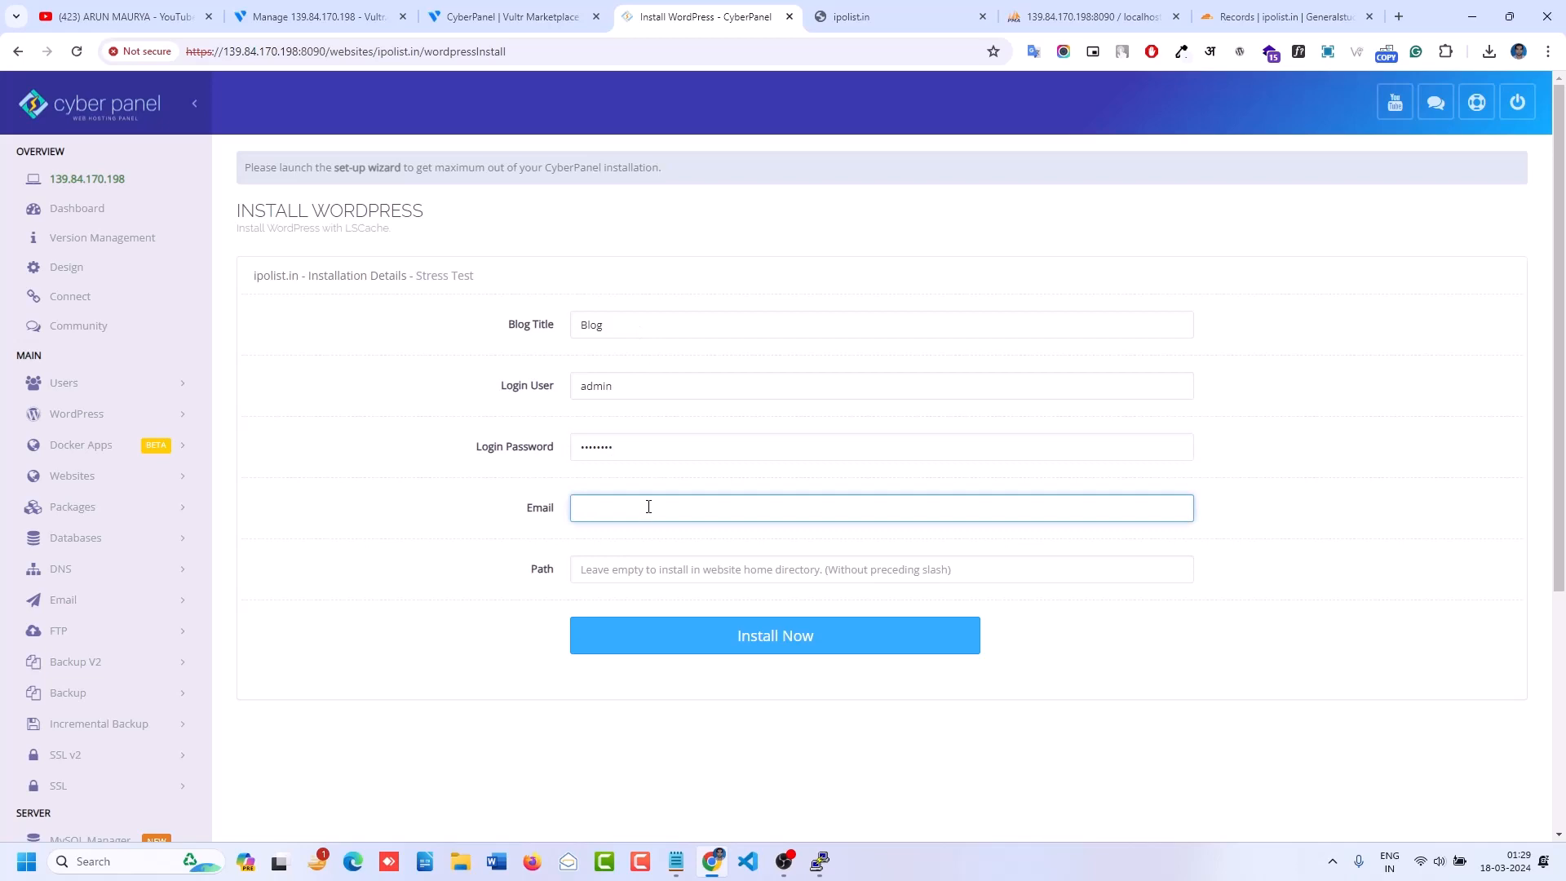
pyautogui.moveTo(612, 503); pyautogui.dragTo(830, 500)
pyautogui.press('BackSpace')
pyautogui.write('ipolist.in')
pyautogui.click(792, 635)
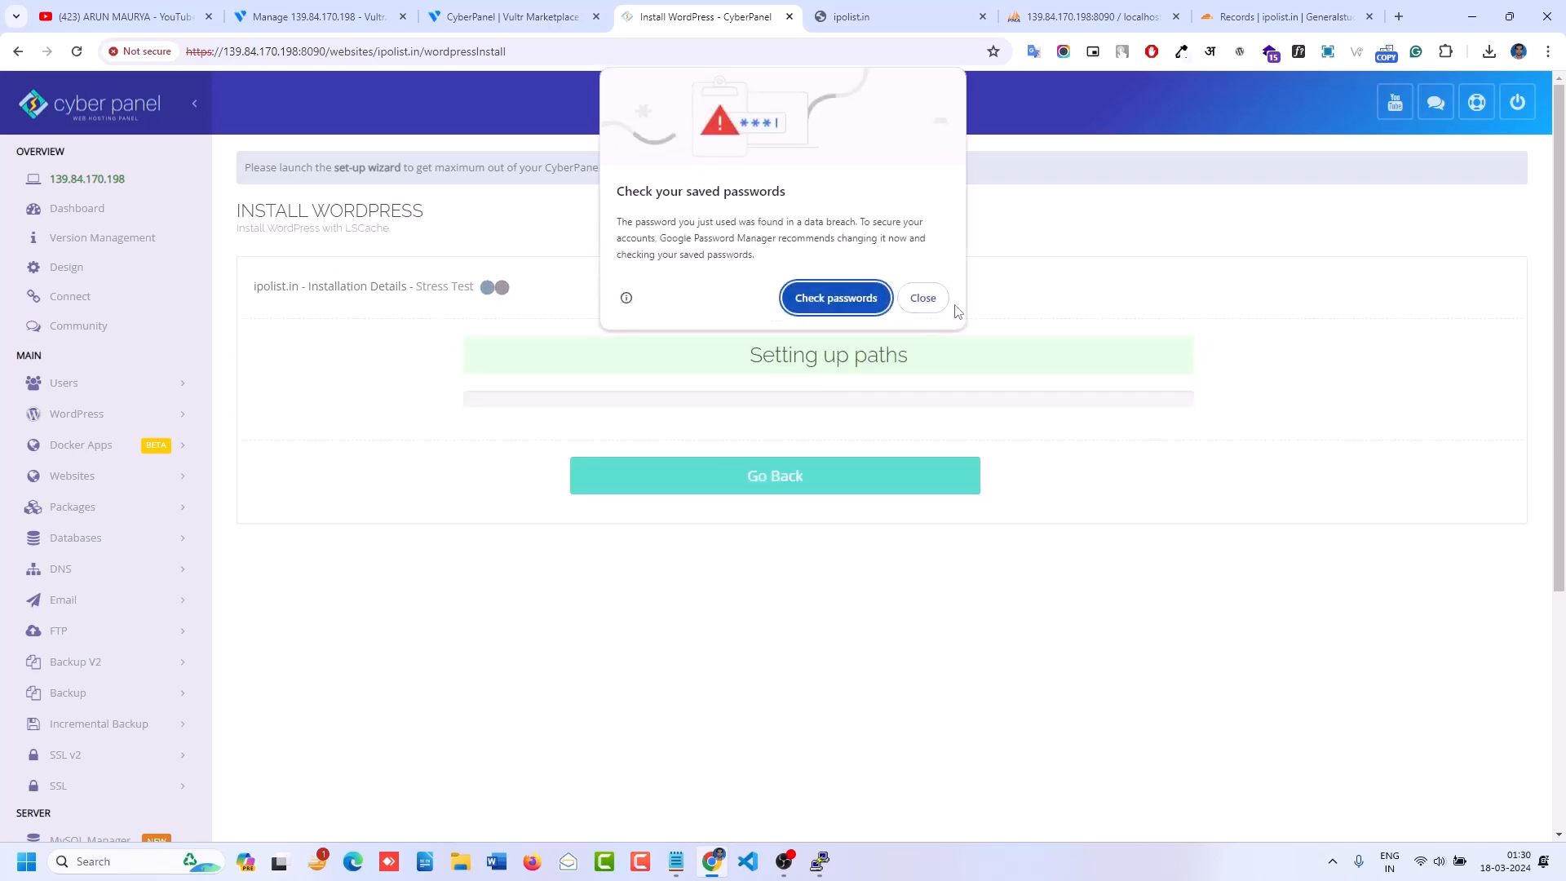
pyautogui.click(922, 298)
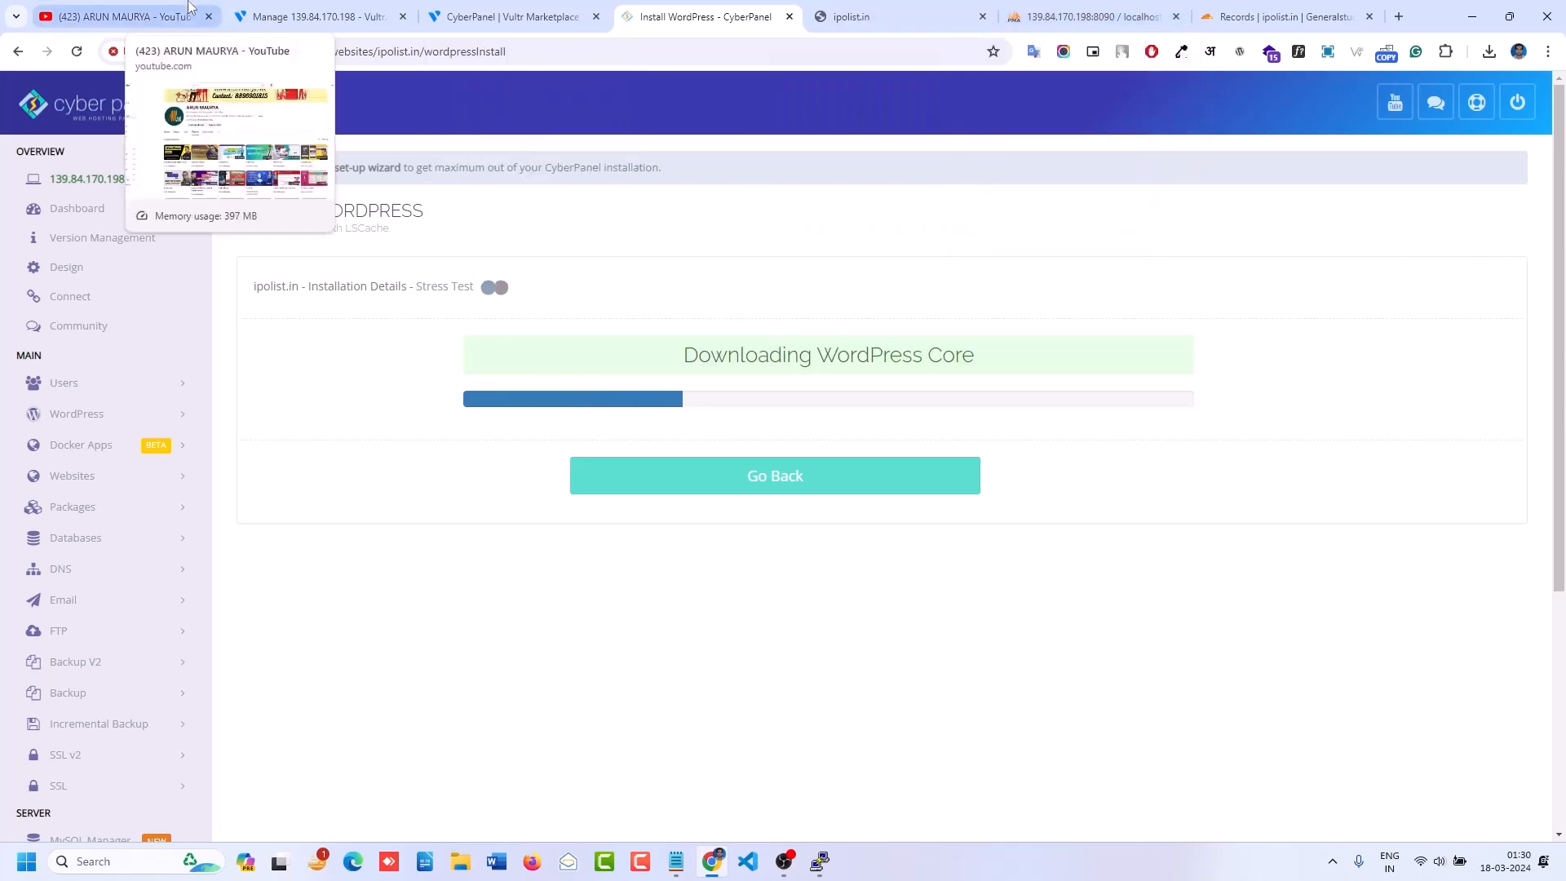
pyautogui.moveTo(327, 51); pyautogui.dragTo(185, 53)
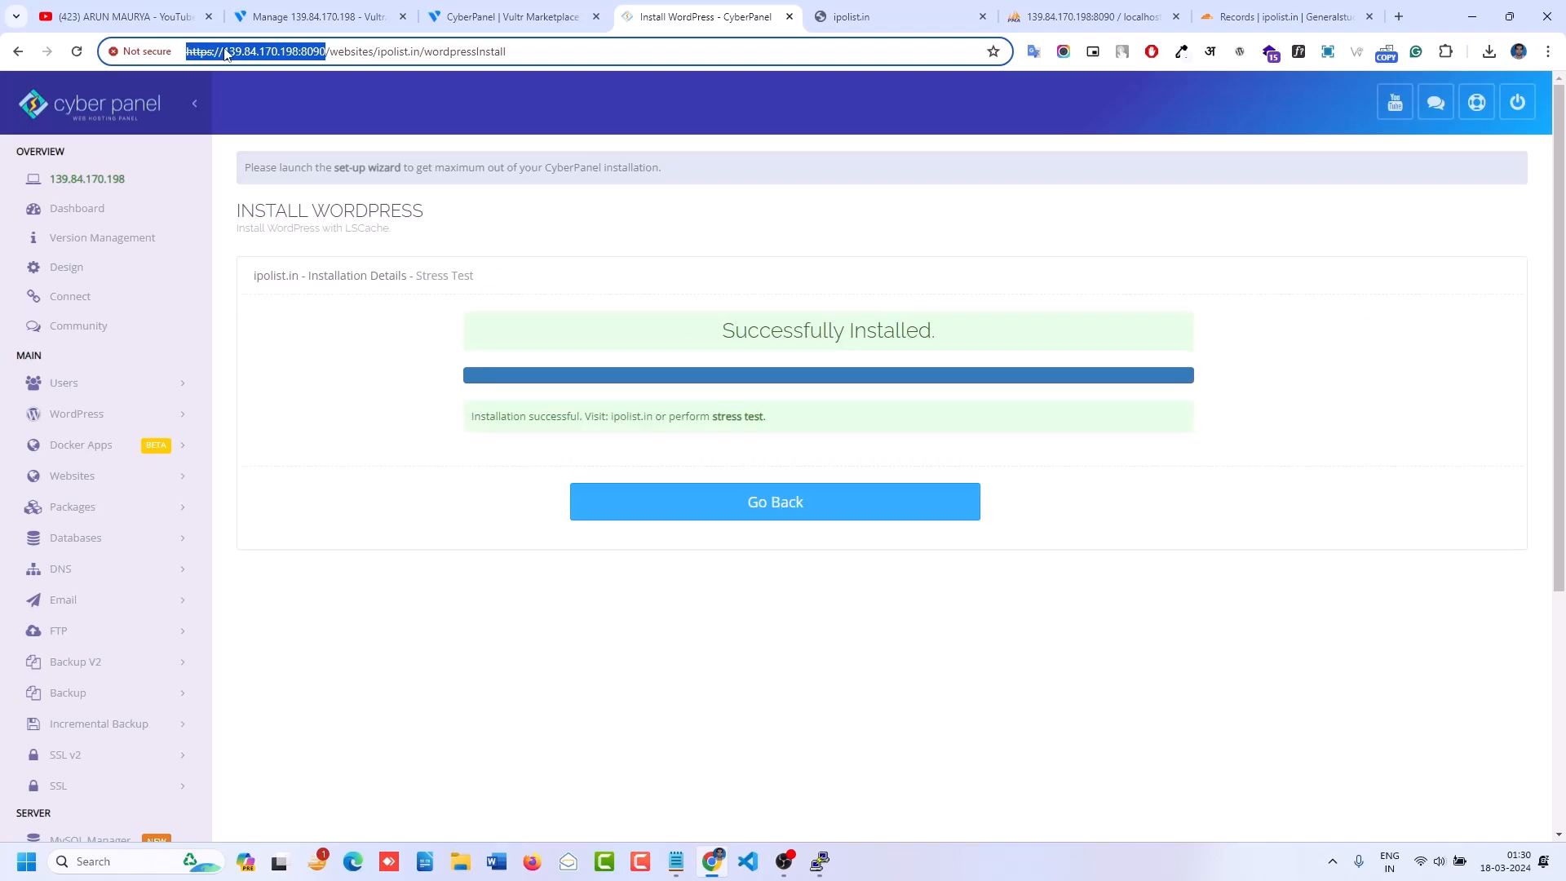
# Step: Reload the ipolist.in tab to see the WordPress Blog homepage, then return to CyberPanel
pyautogui.click(897, 16)
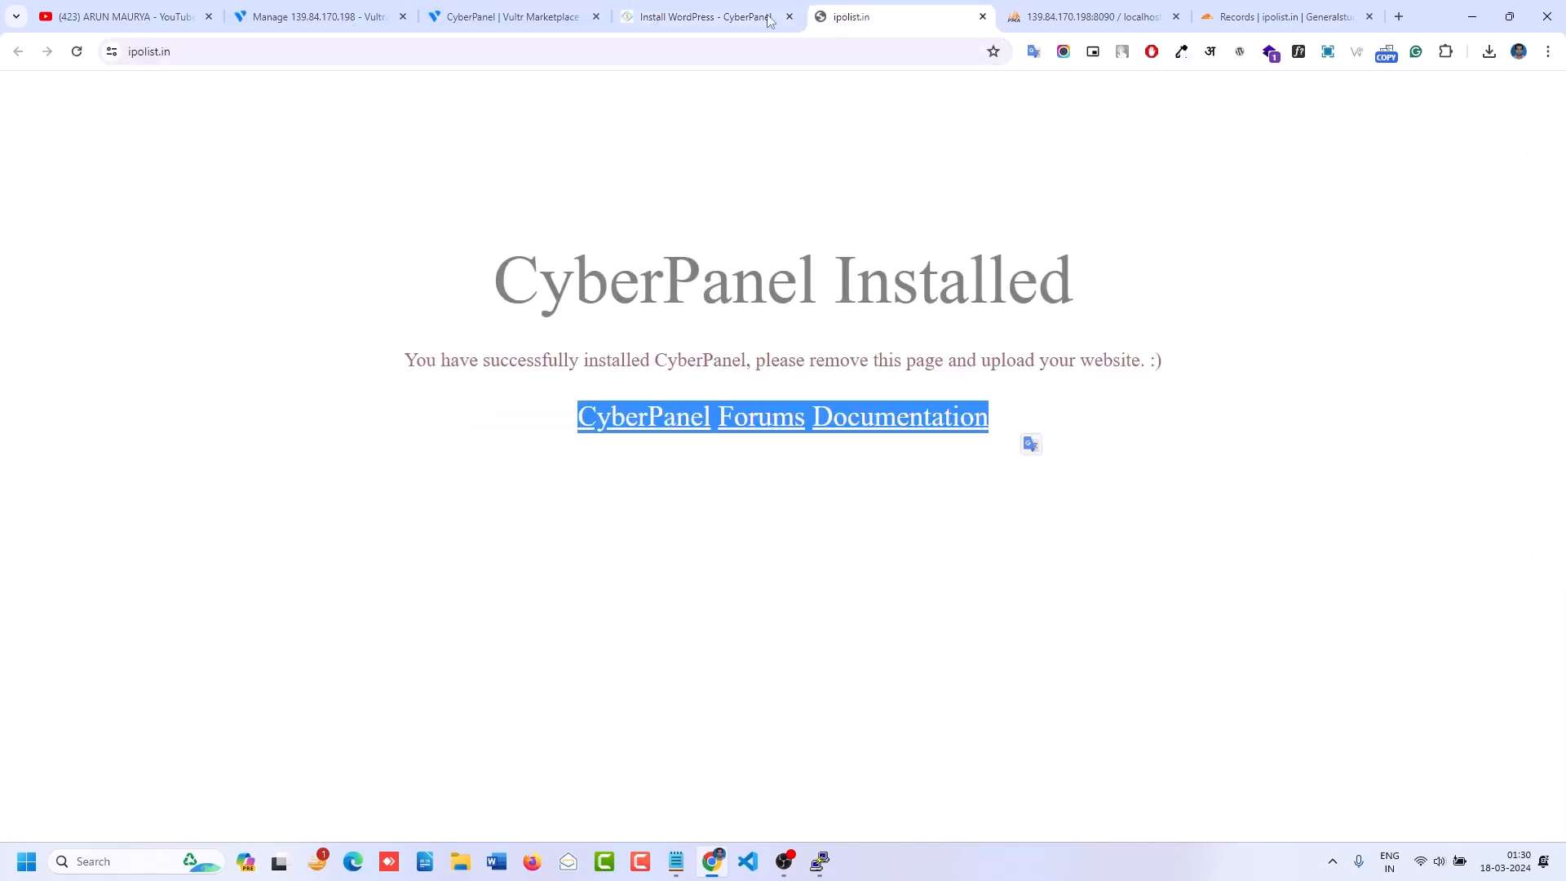
pyautogui.click(79, 52)
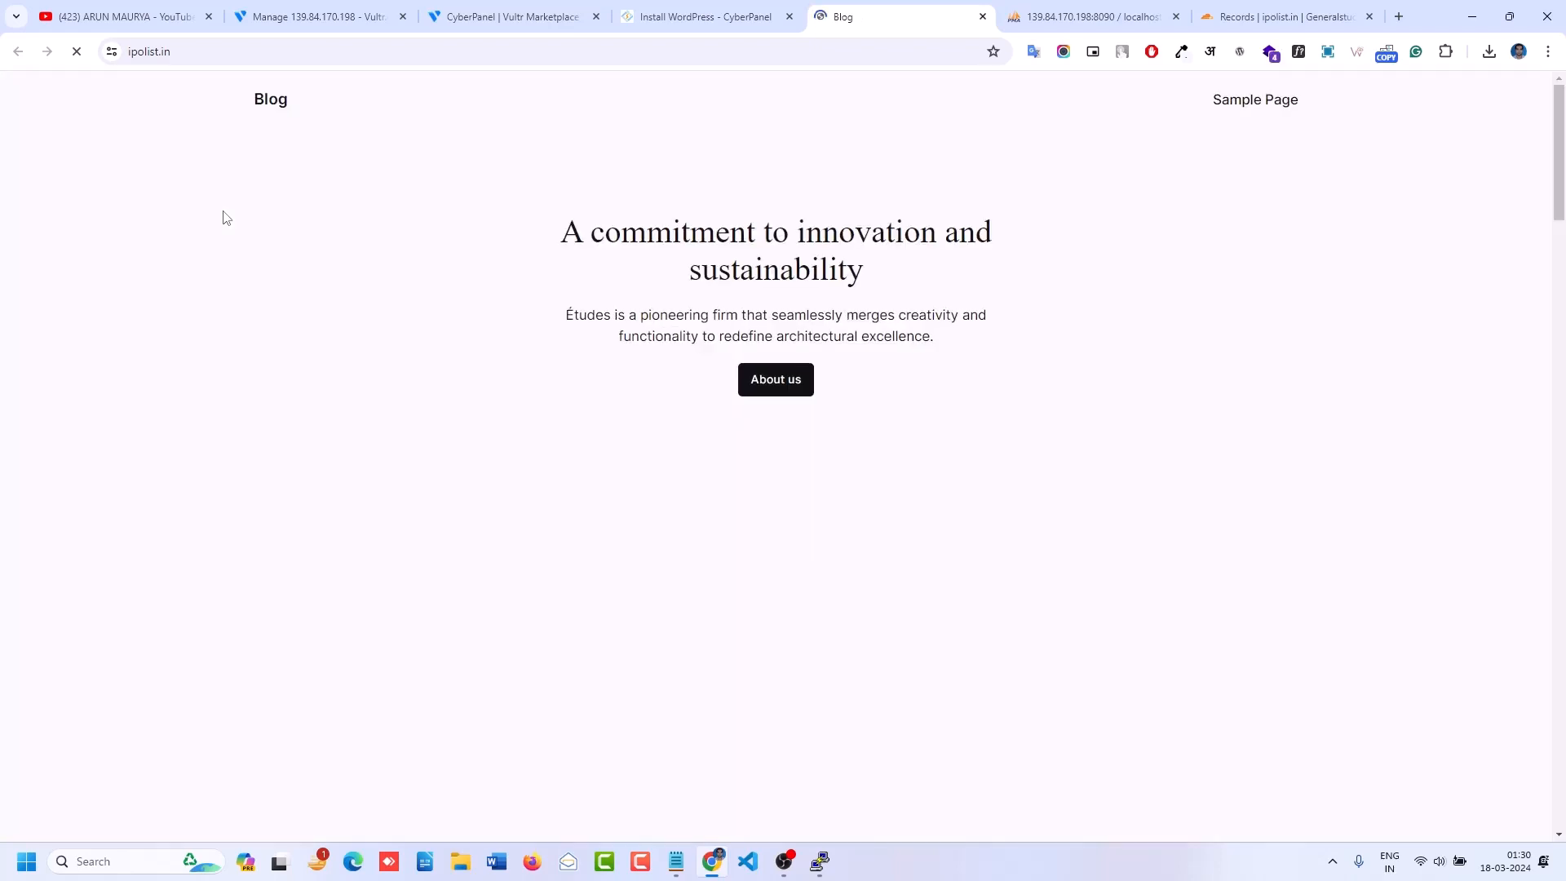
pyautogui.click(701, 16)
pyautogui.click(122, 416)
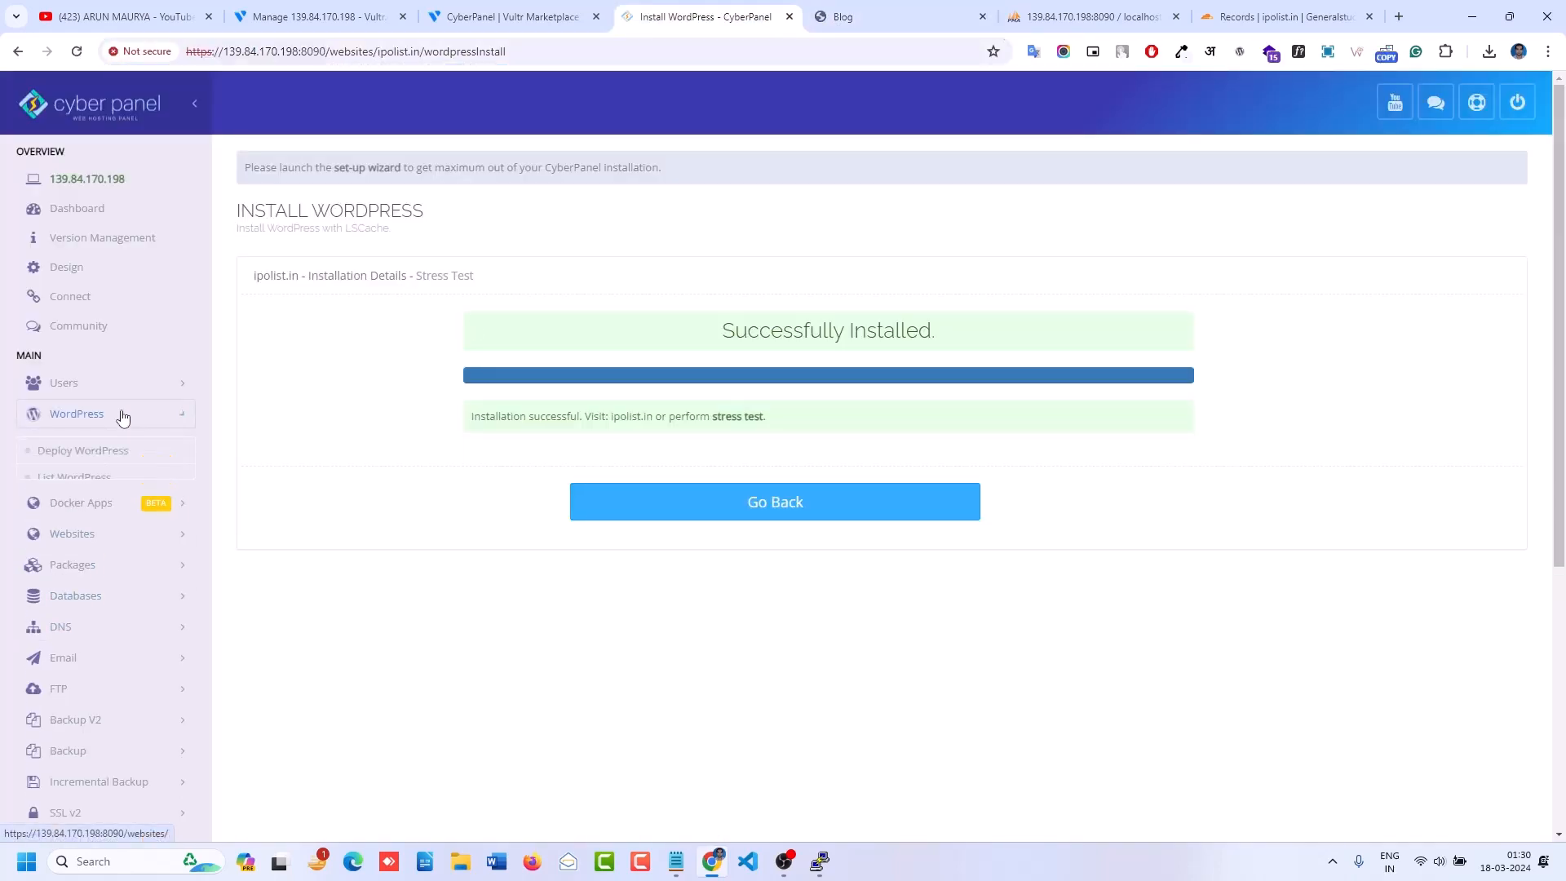
# Step: Browse /home/ipolist.in/public_html in File Manager to confirm the WordPress files are there
pyautogui.click(121, 416)
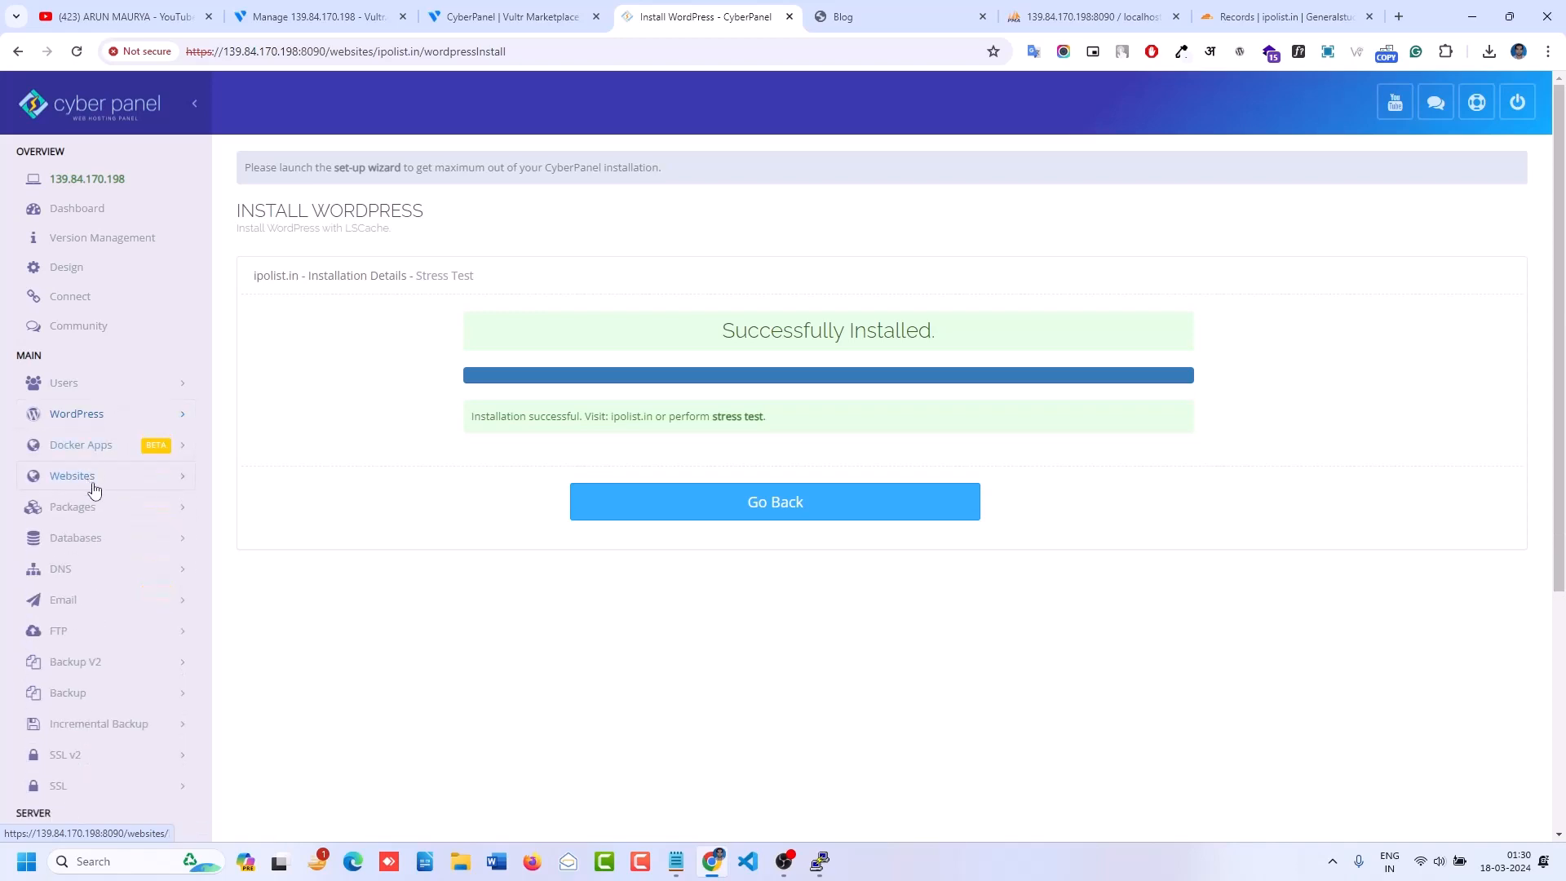
pyautogui.click(94, 477)
pyautogui.click(89, 551)
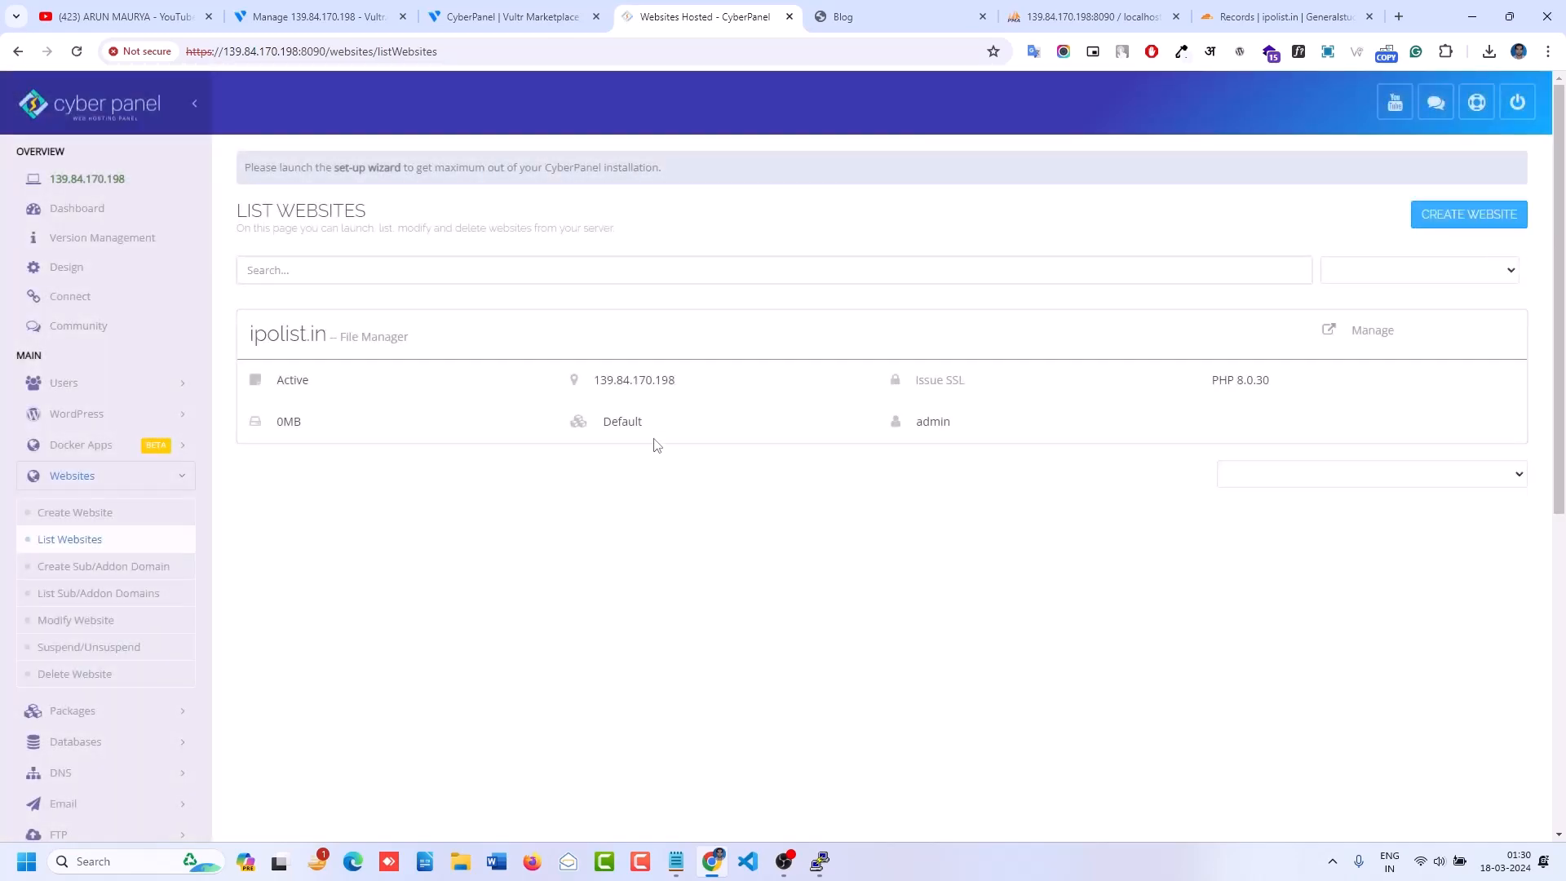
pyautogui.click(402, 347)
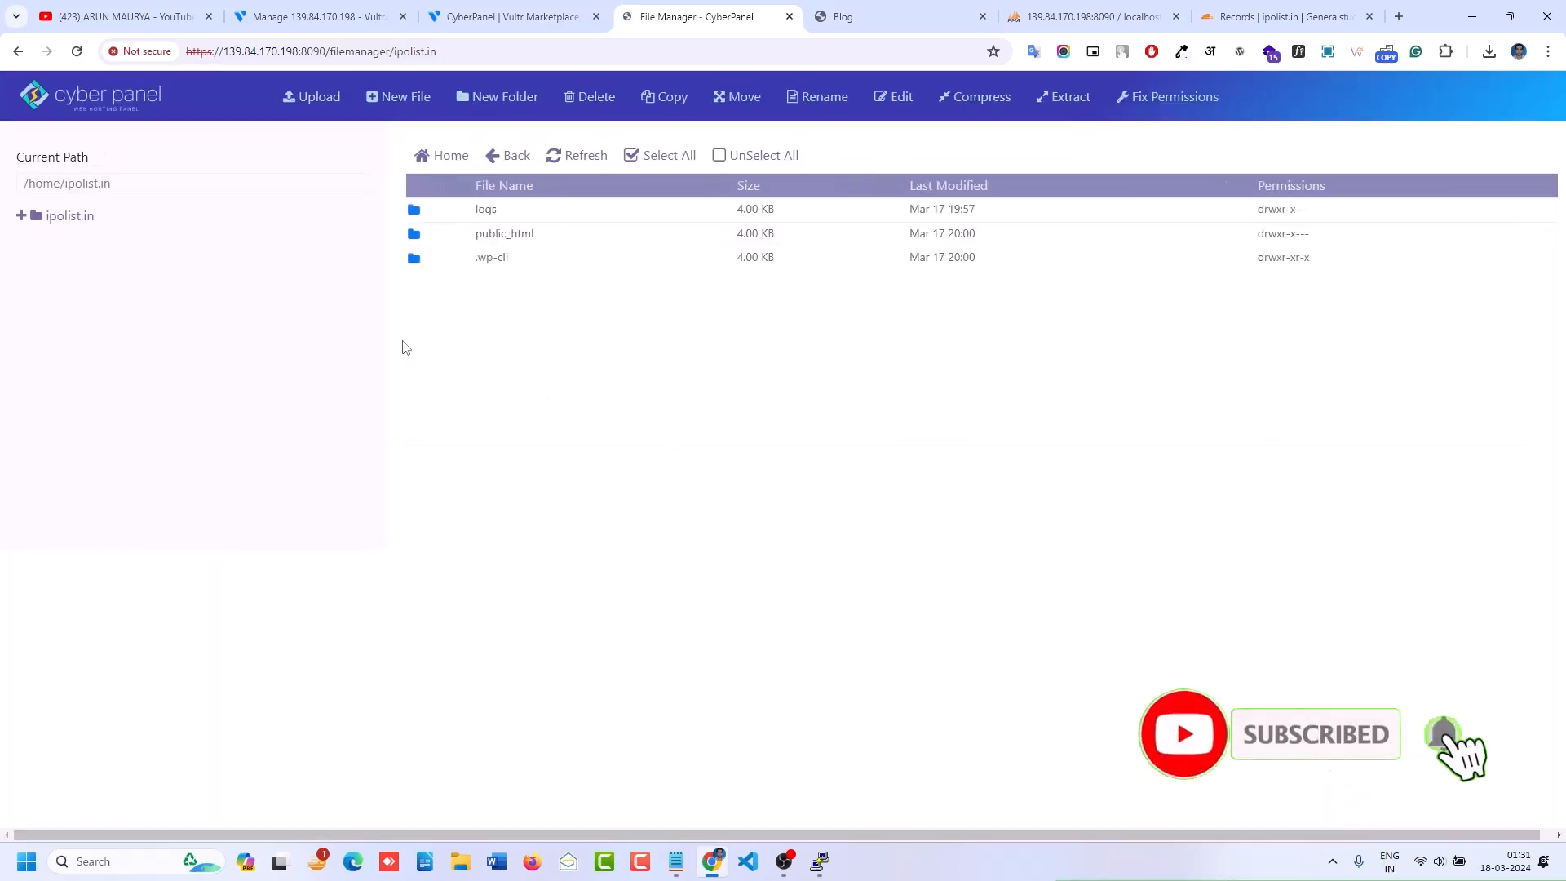
pyautogui.doubleClick(424, 243)
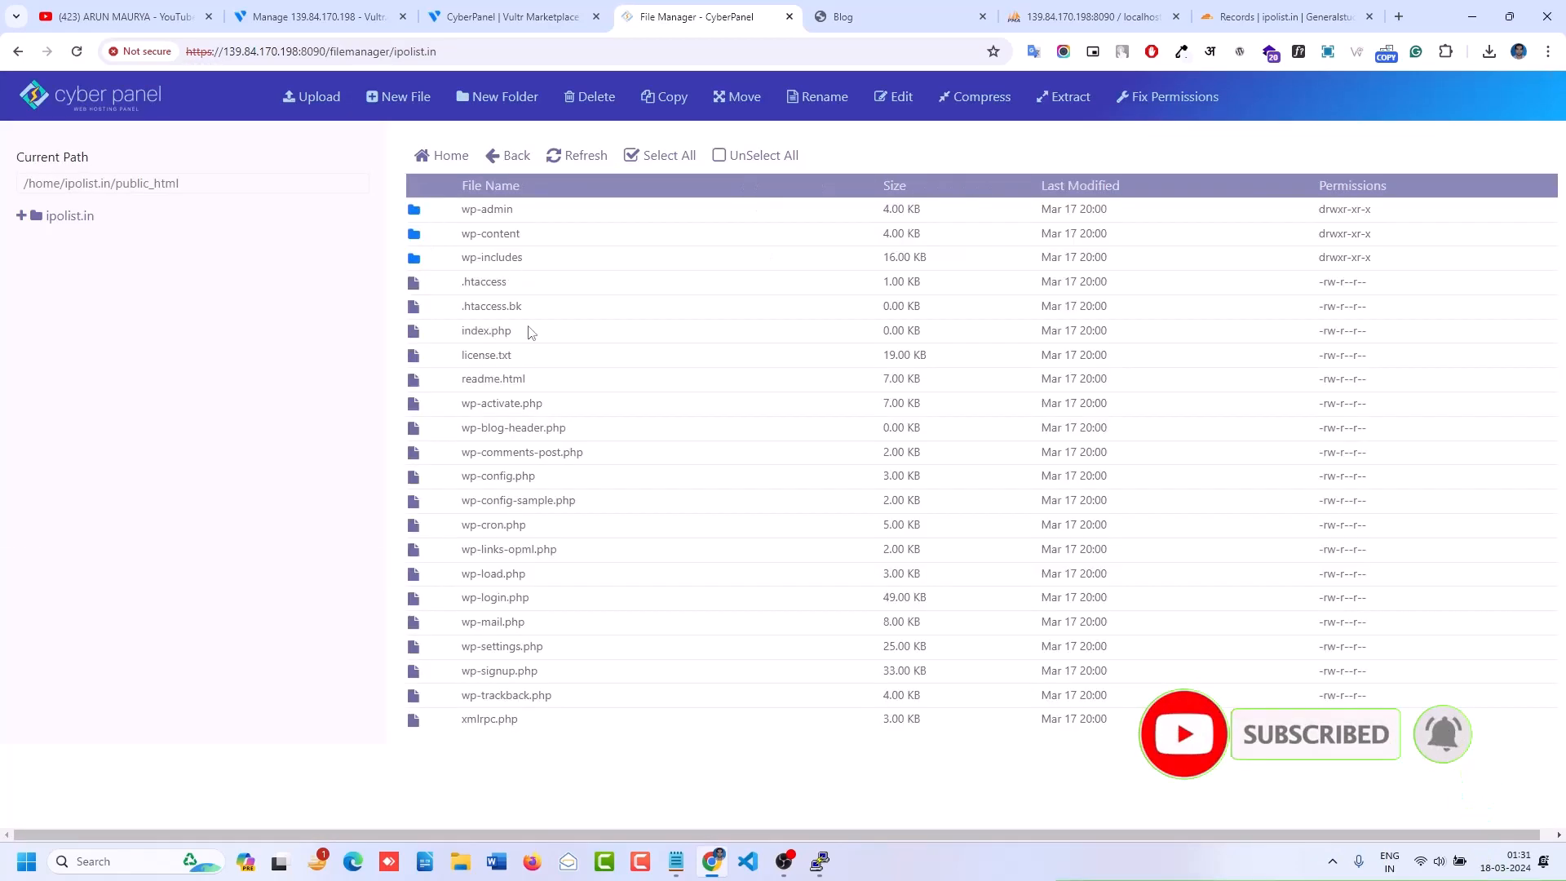
pyautogui.click(840, 17)
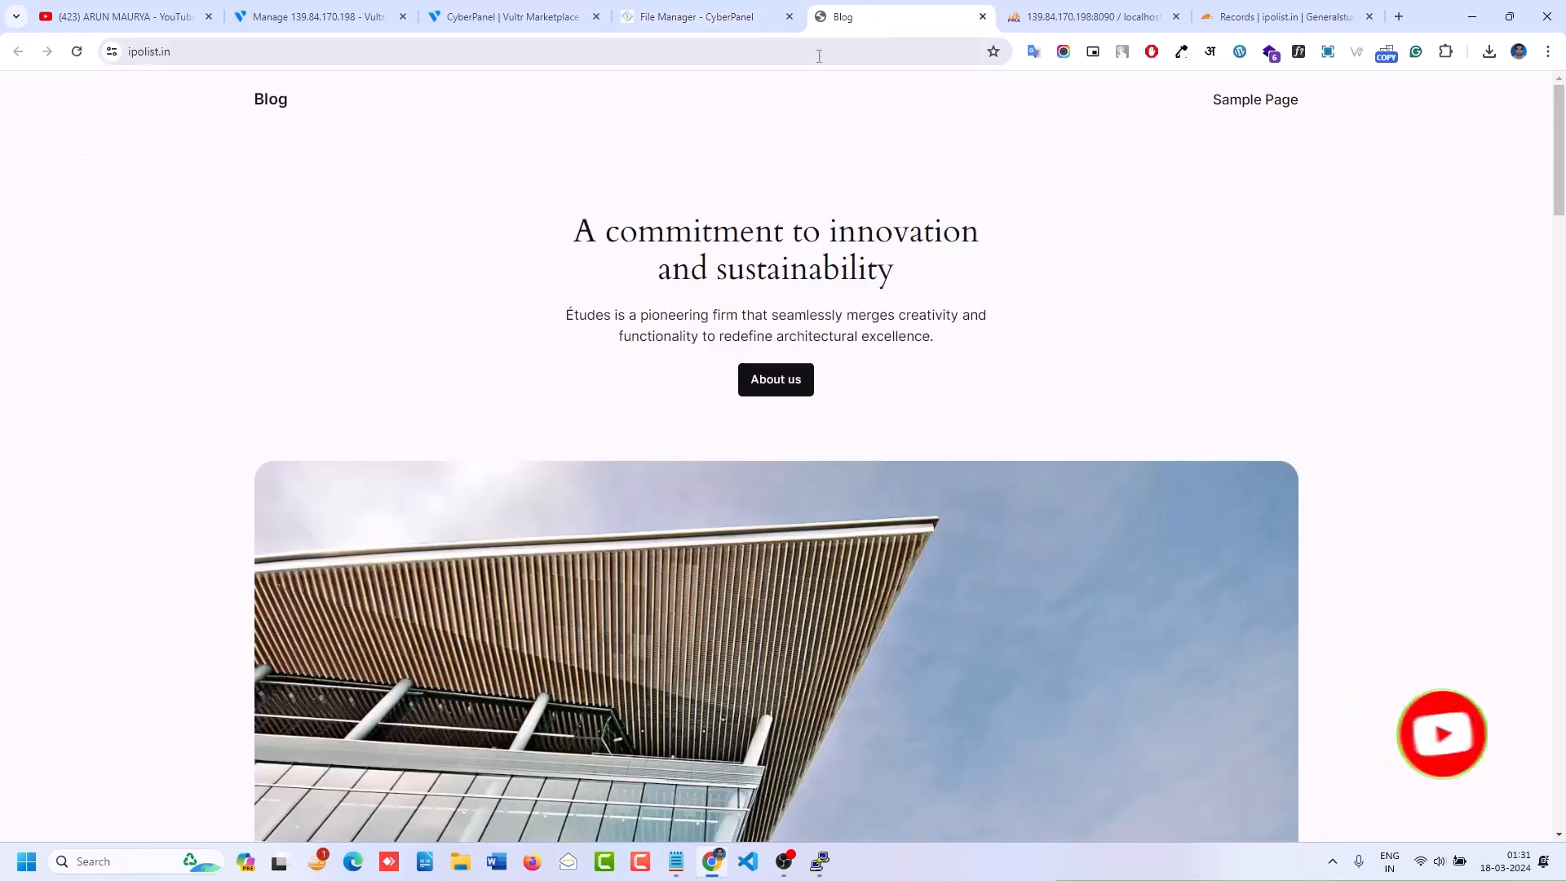
pyautogui.click(482, 53)
# Step: Go to ipolist.in/wp-admin and log in as admin with the site password
pyautogui.write('//')
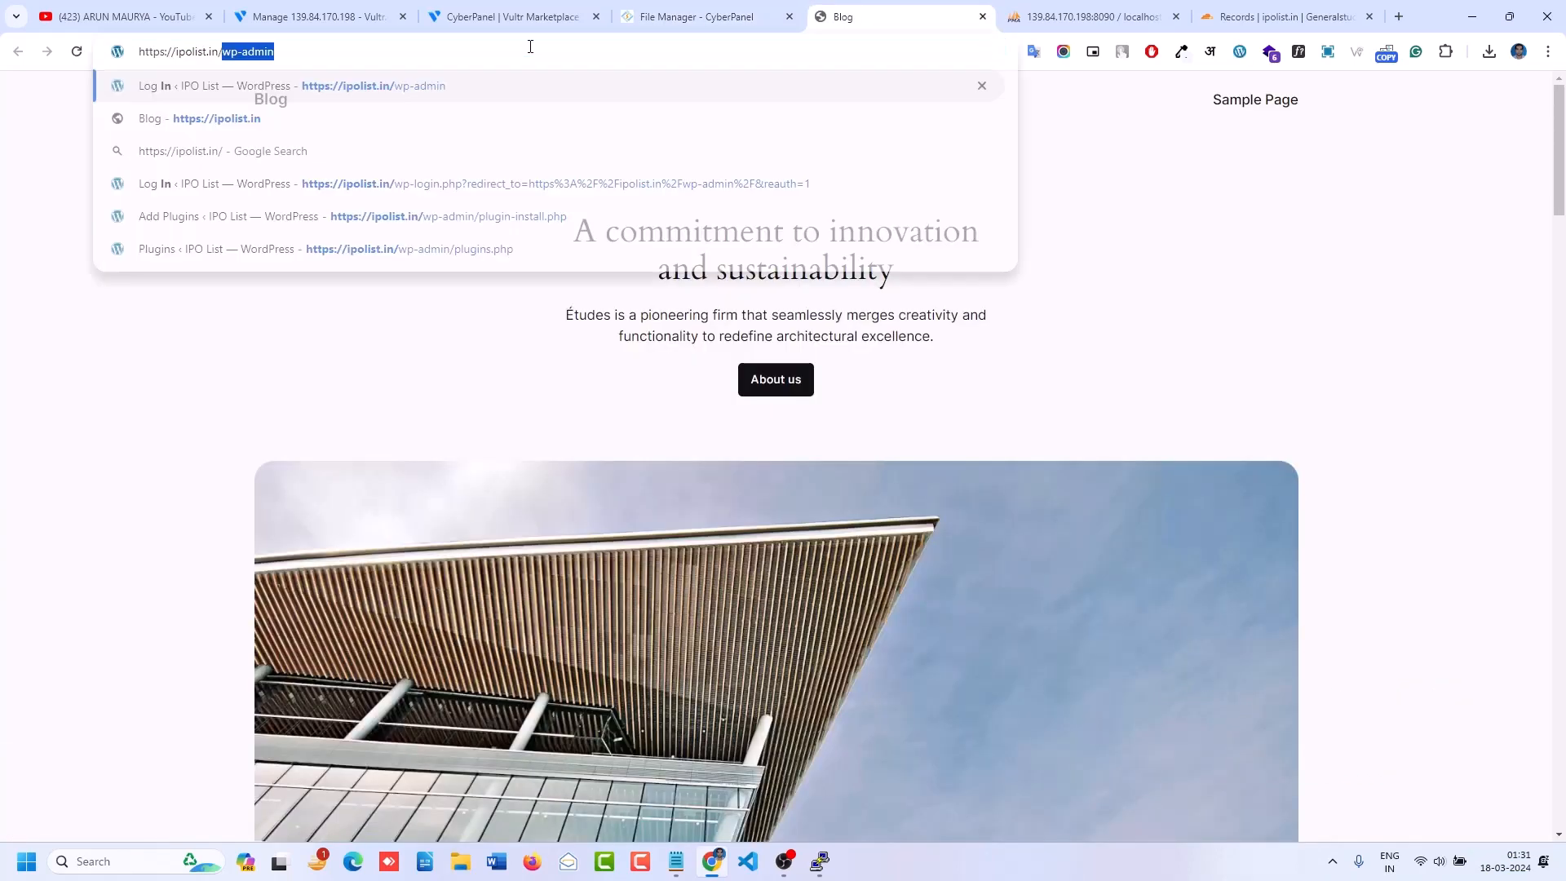
pyautogui.press('Return')
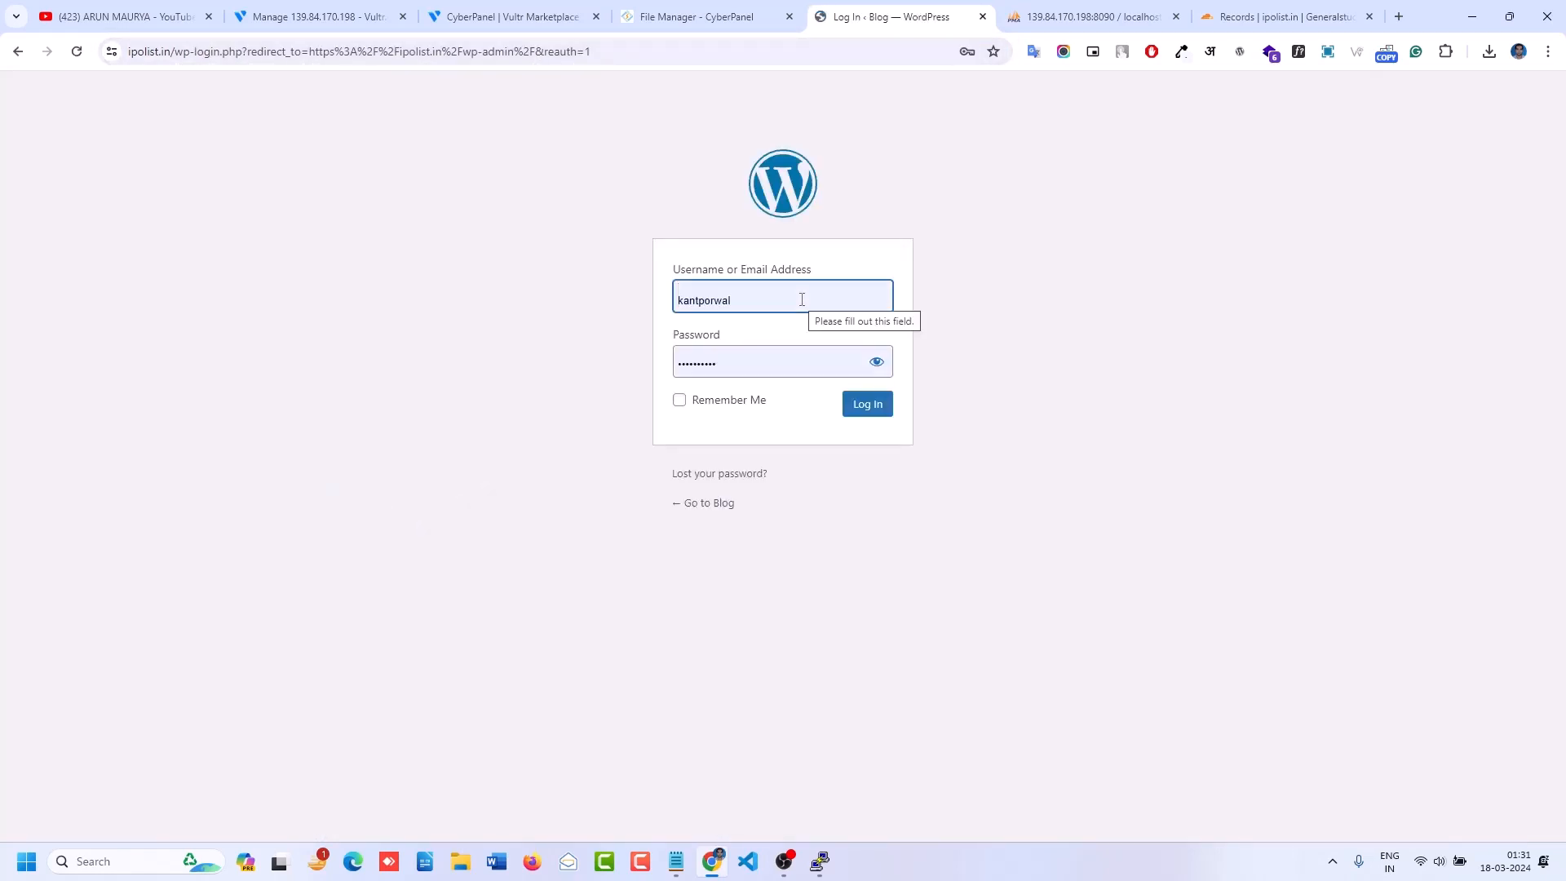
pyautogui.hotkey('ctrl', 'a')
pyautogui.write('admin')
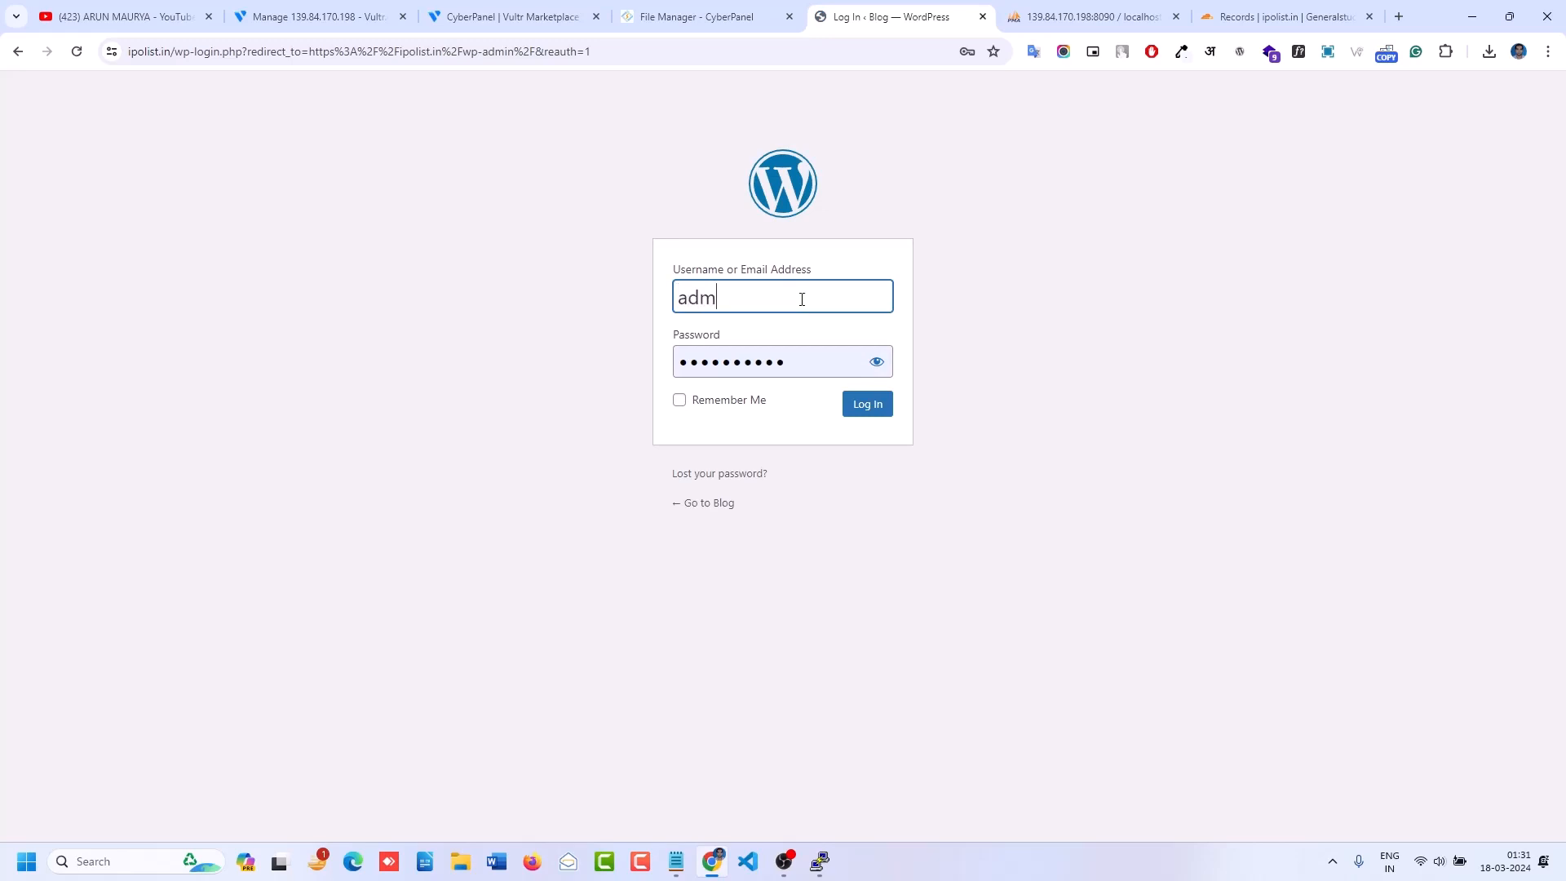
pyautogui.press('Tab')
pyautogui.write('******')
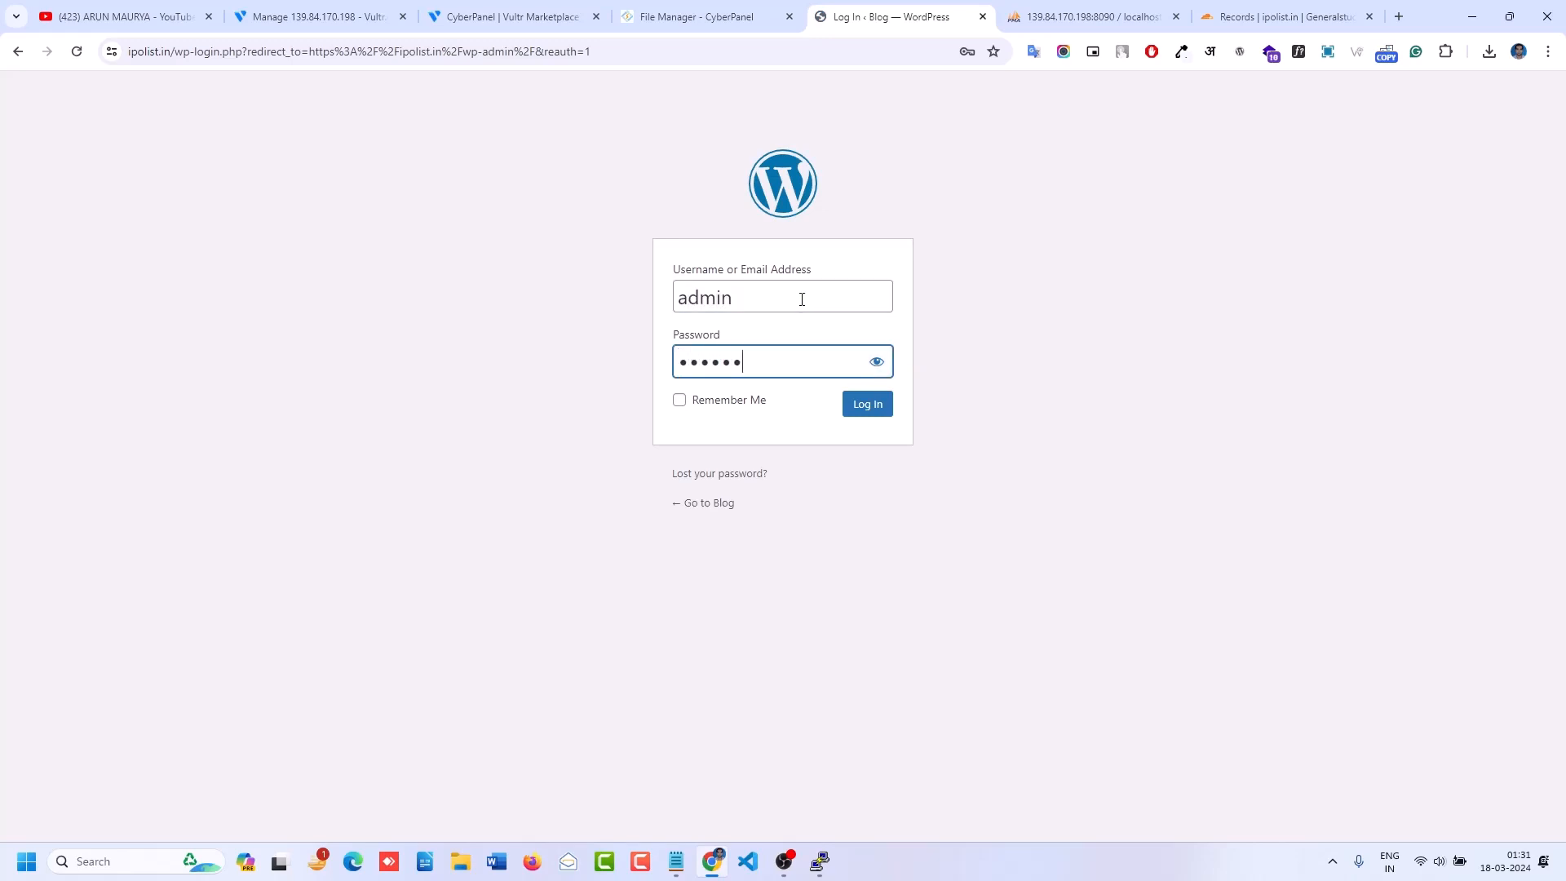
pyautogui.write('**')
pyautogui.press('Return')
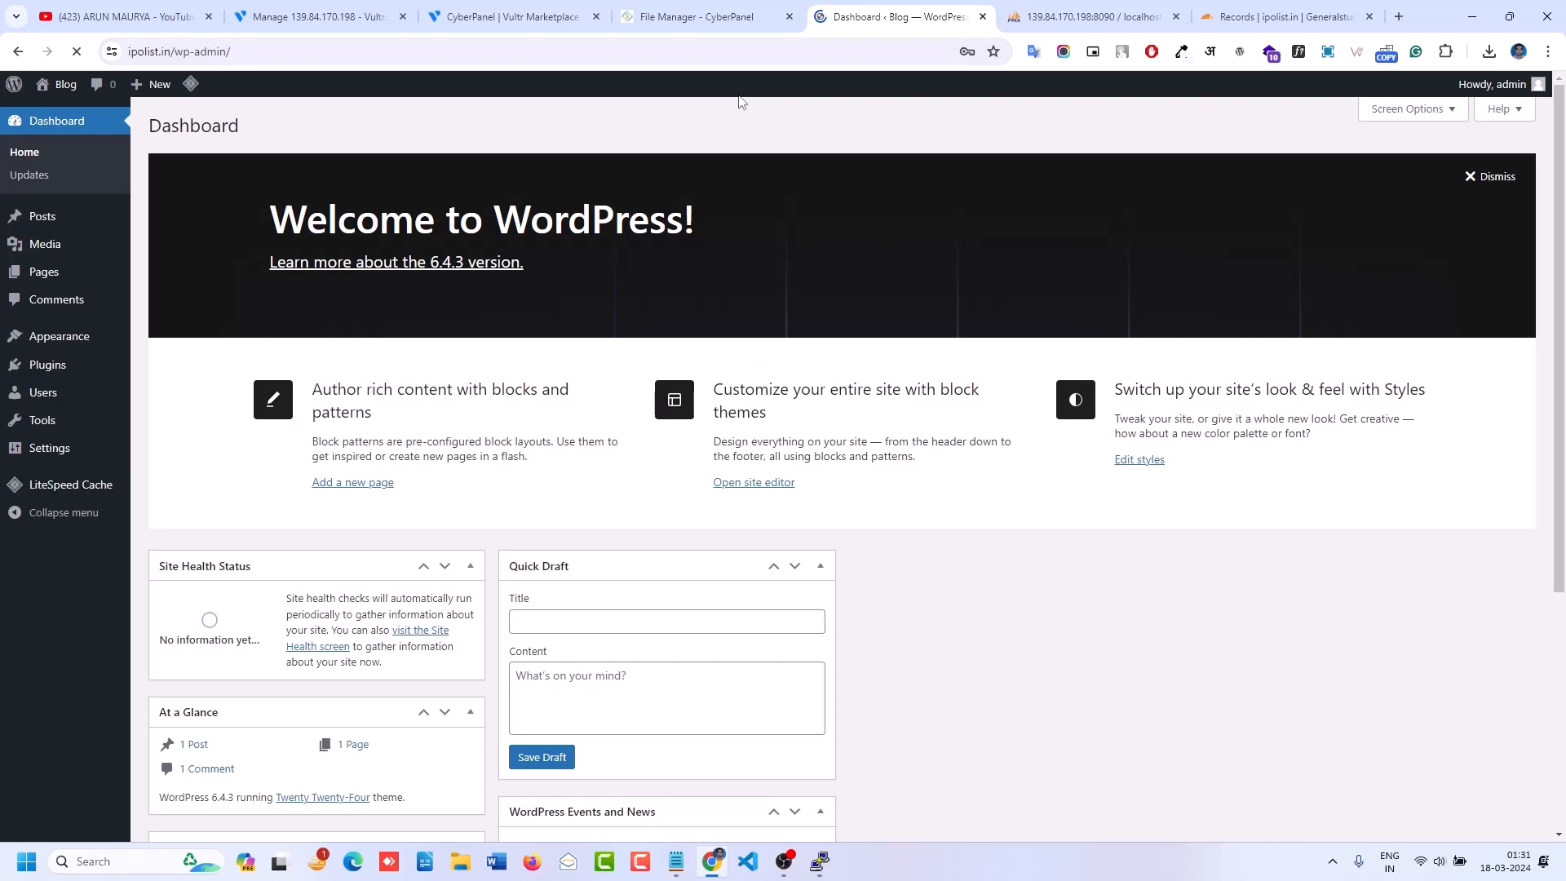
# Step: Dismiss the saved-passwords warning on the WordPress dashboard tab
pyautogui.click(722, 16)
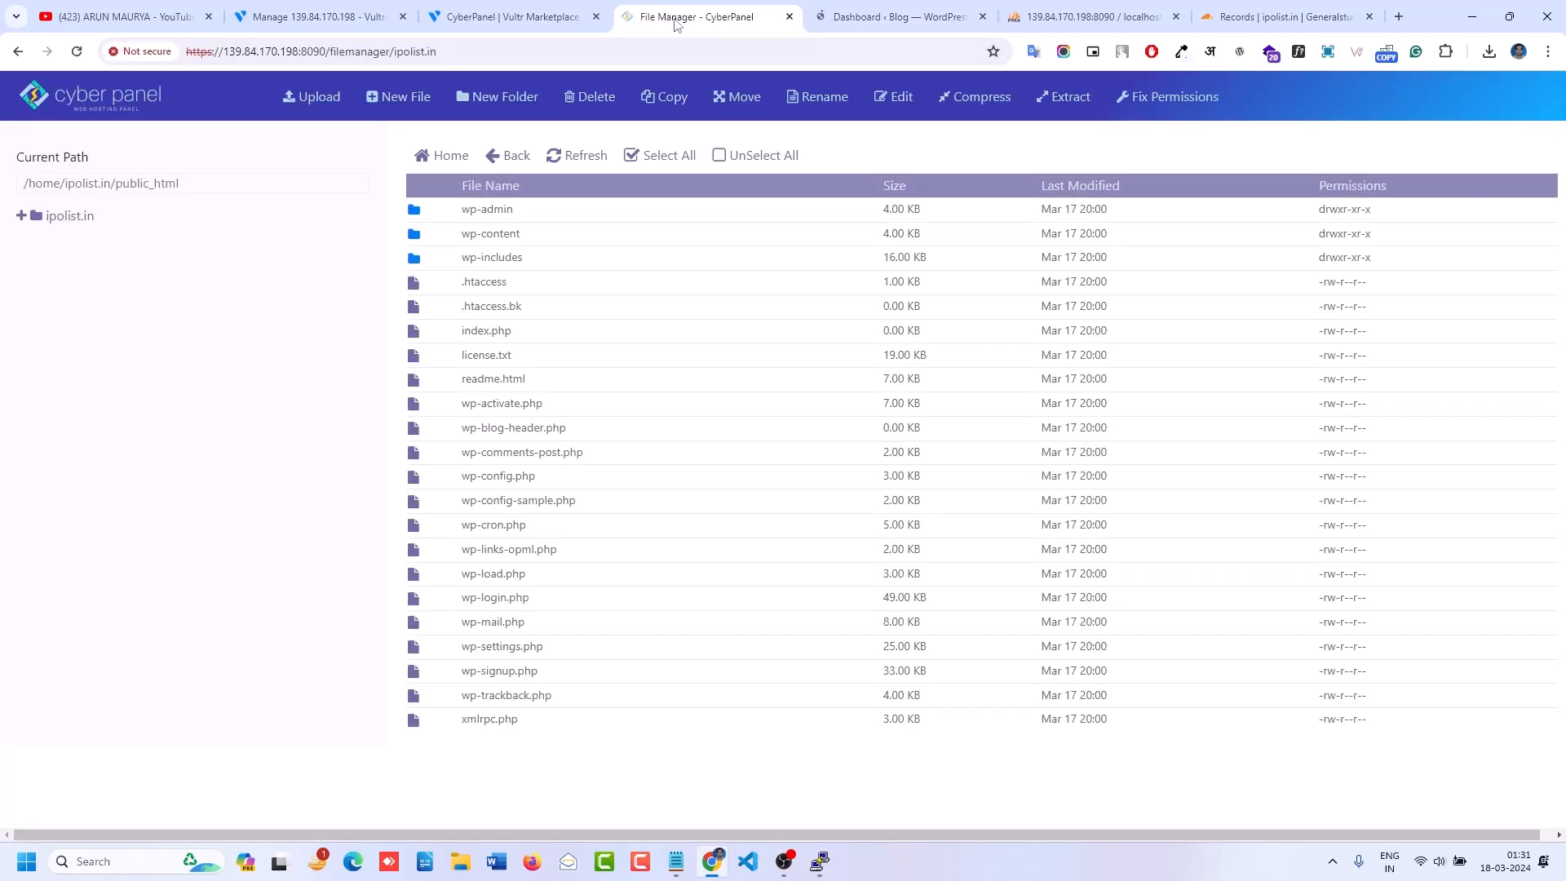
pyautogui.click(511, 10)
pyautogui.click(689, 15)
pyautogui.click(893, 16)
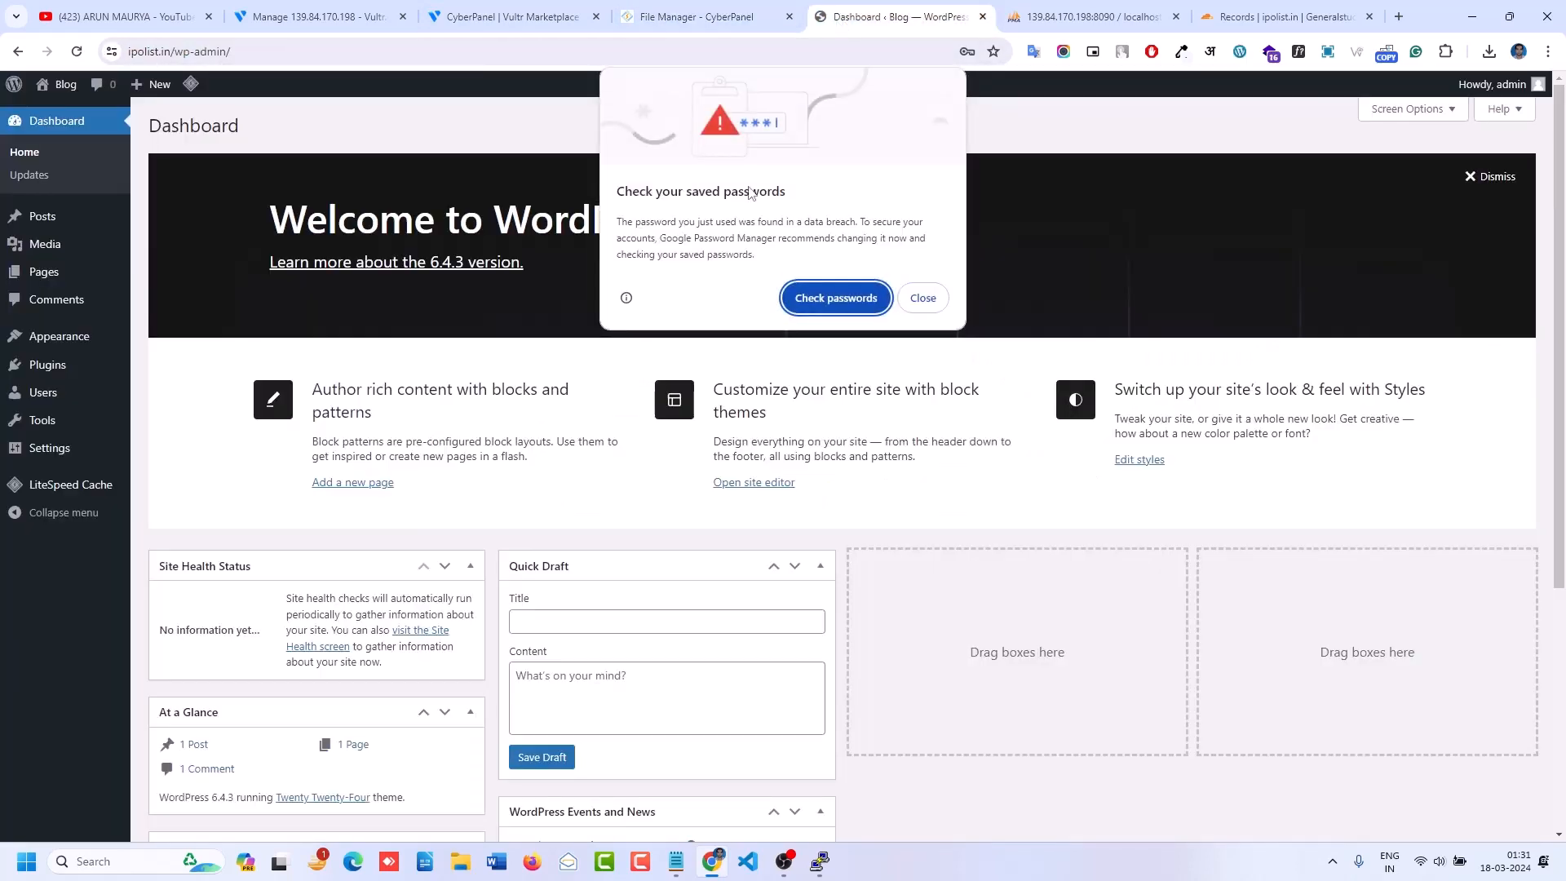
pyautogui.click(926, 299)
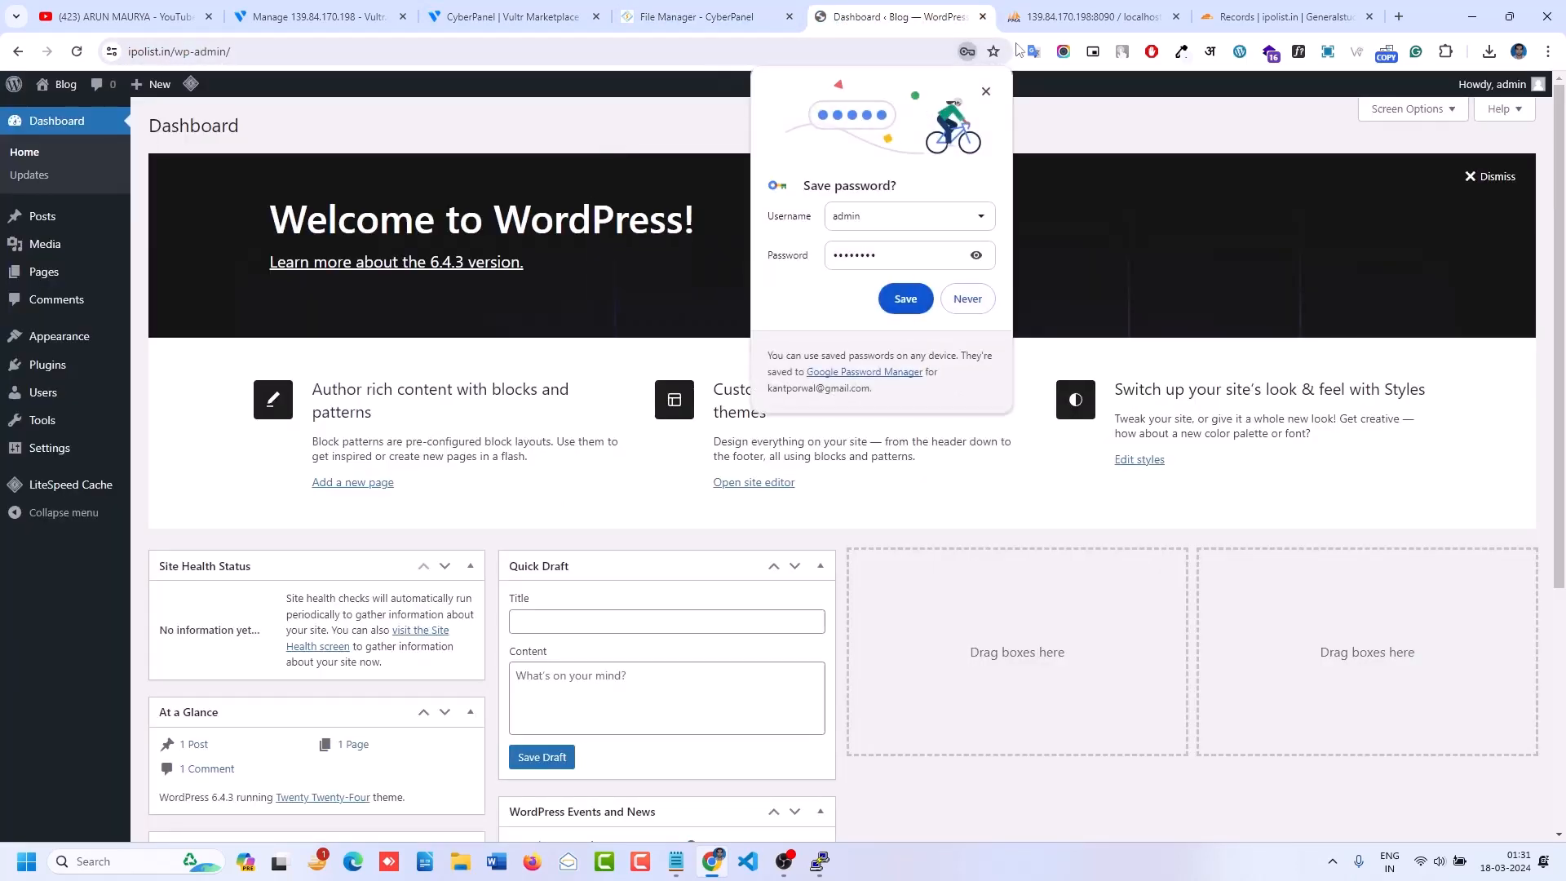
# Step: Strip the file manager path so the tab loads the CyberPanel home at 139.84.170.198:8090
pyautogui.click(699, 16)
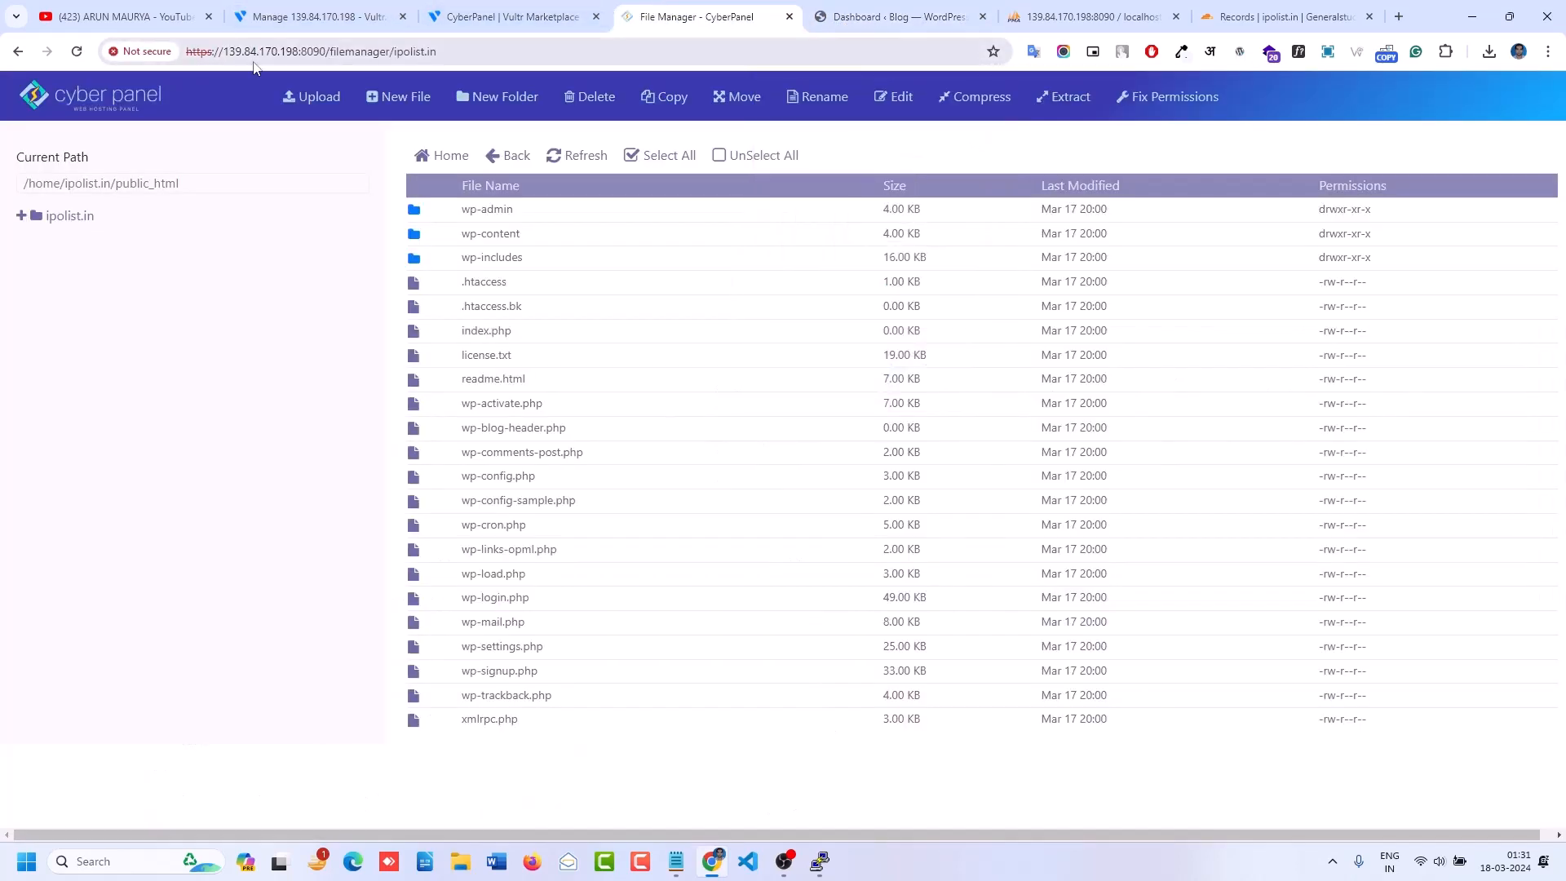
pyautogui.moveTo(334, 51); pyautogui.dragTo(457, 51)
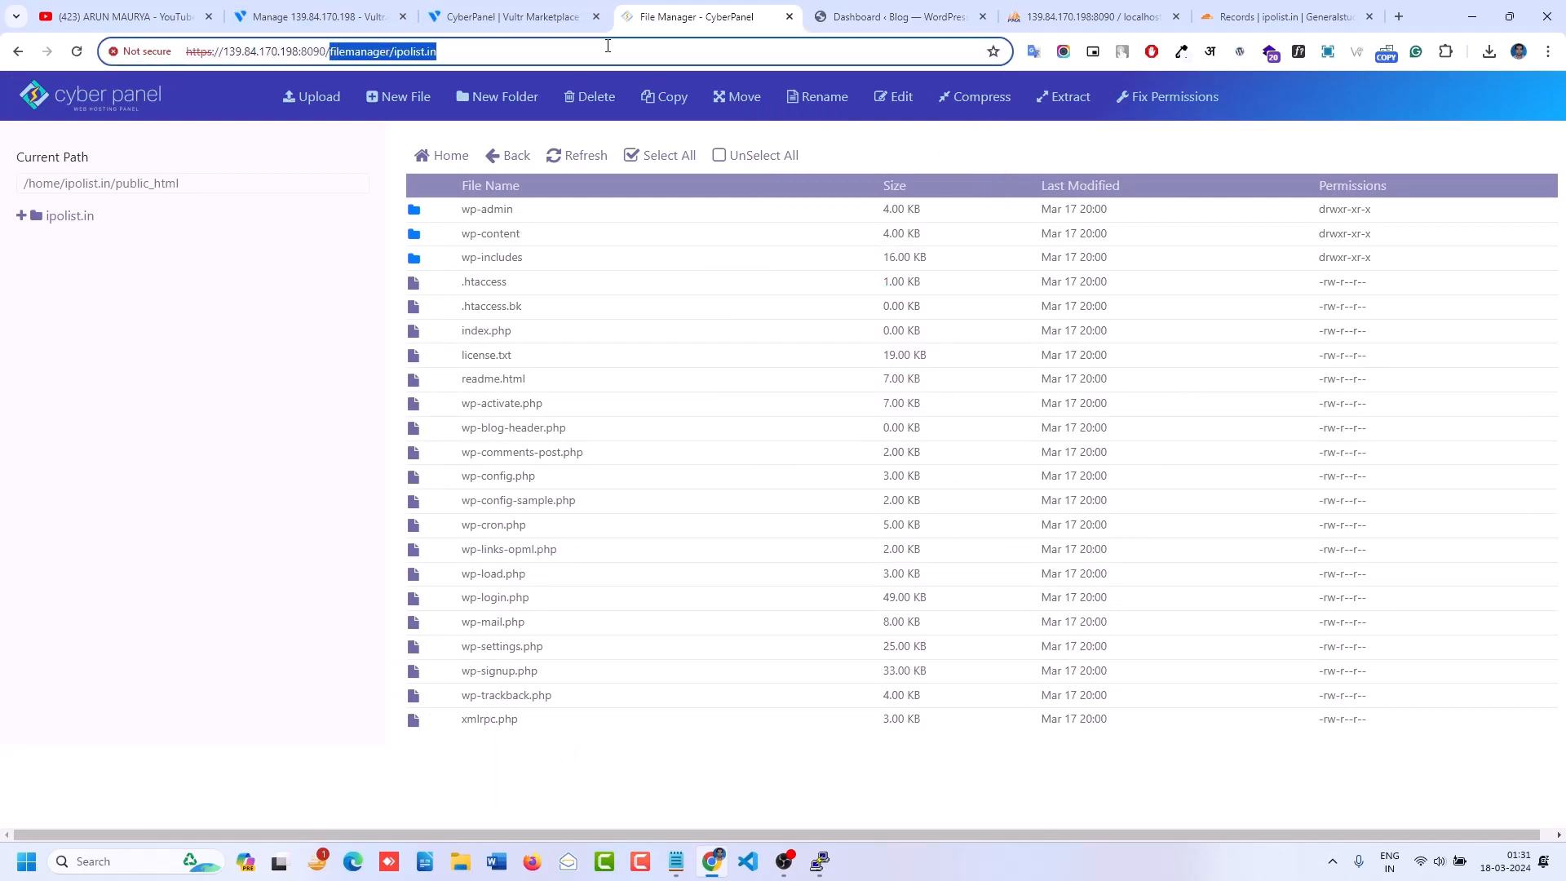
pyautogui.press('BackSpace')
pyautogui.press('Return')
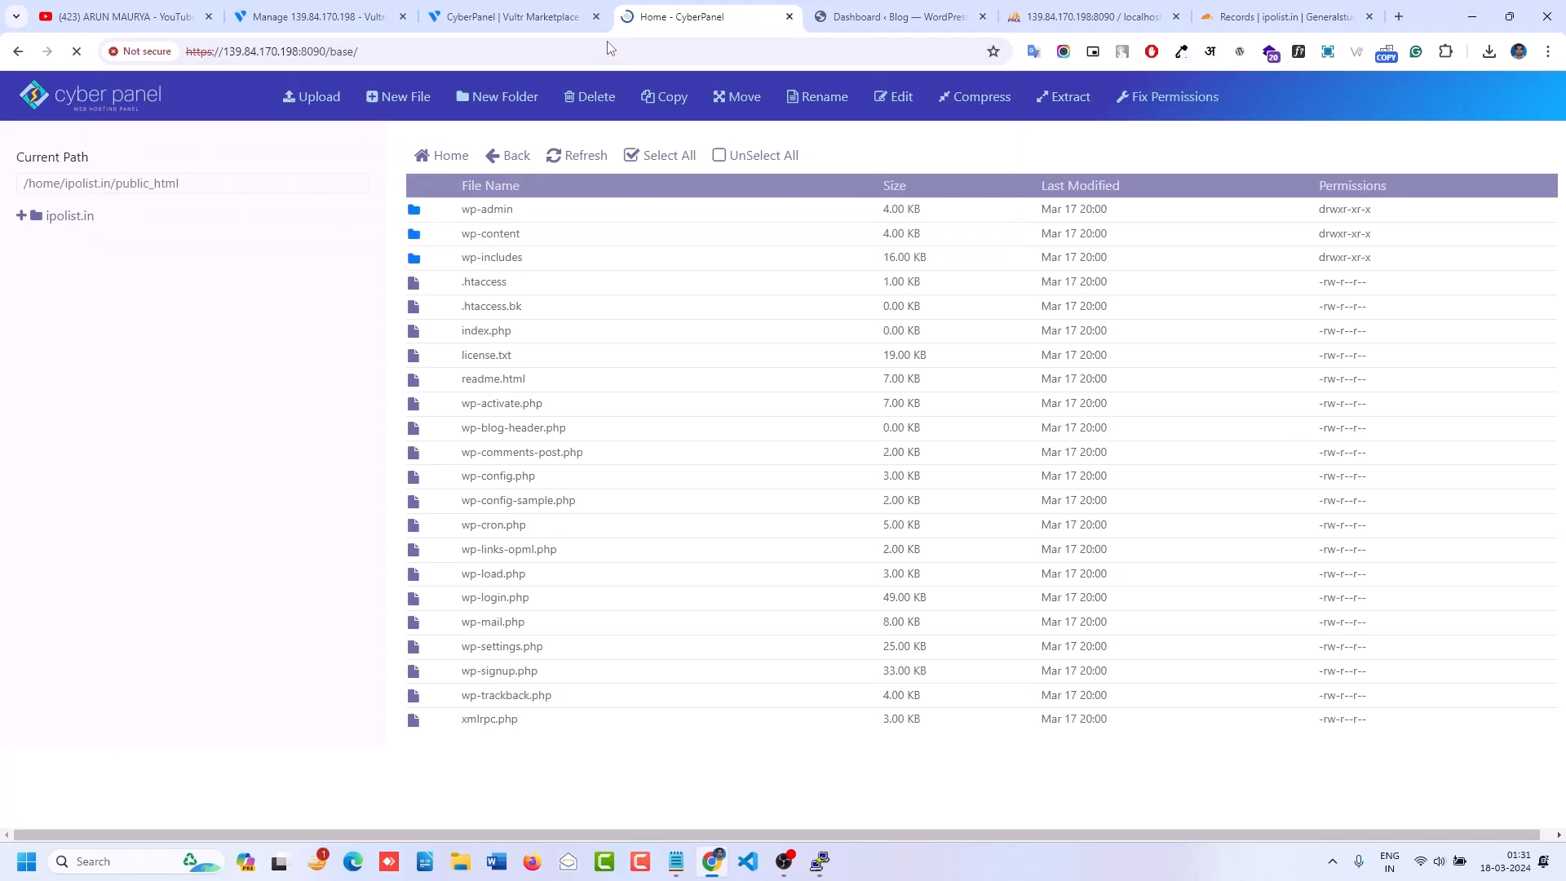
pyautogui.doubleClick(314, 51)
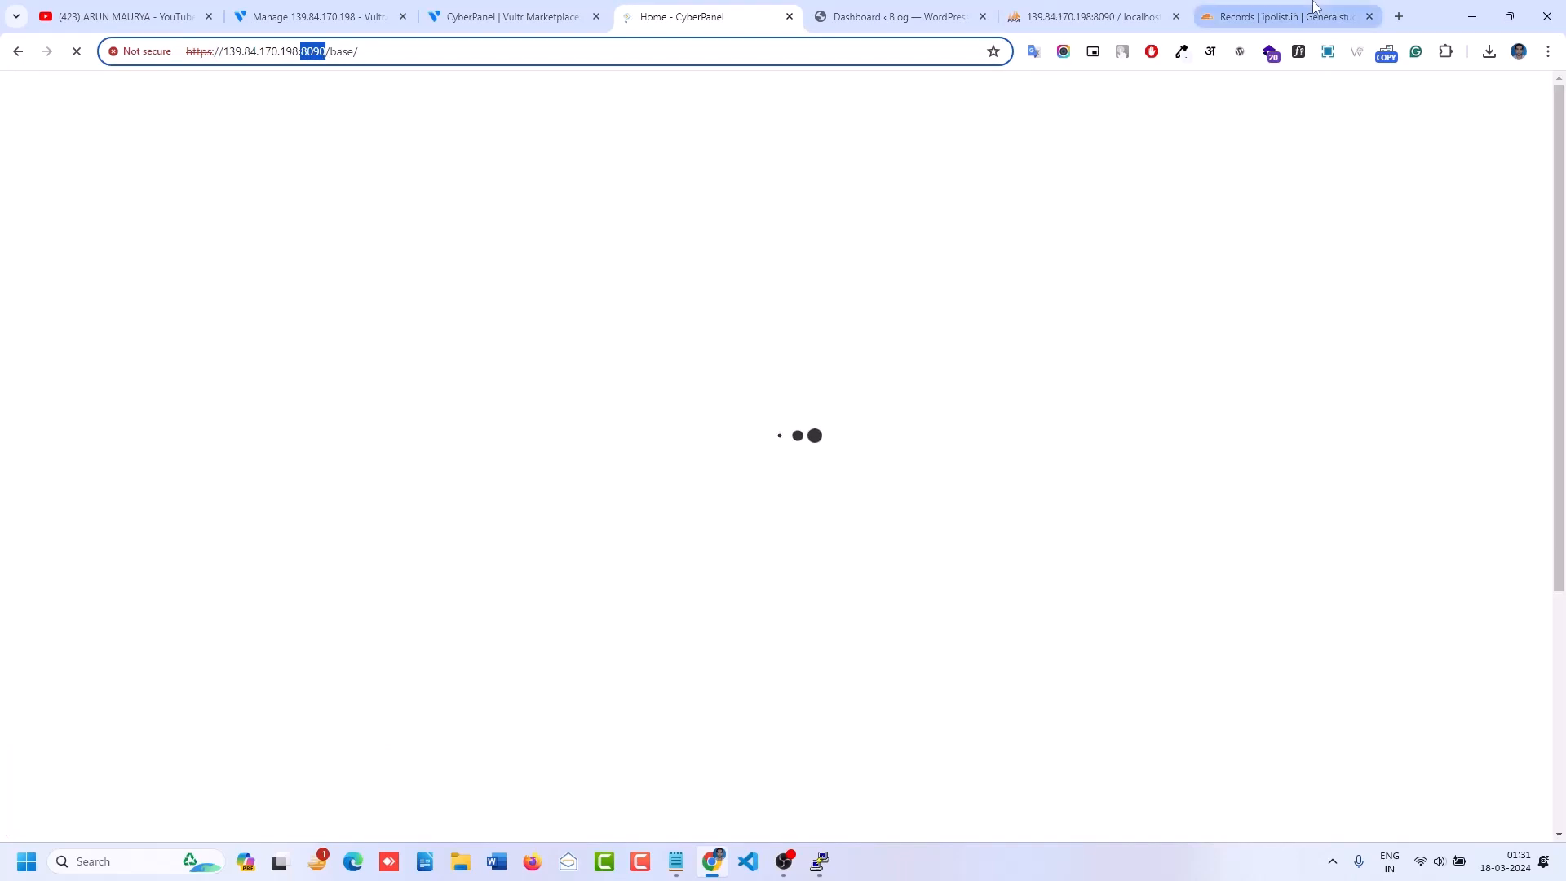
pyautogui.click(1256, 16)
# Step: Start a new Cloudflare DNS record named panel with IPv4 address 139.84.170.198
pyautogui.moveTo(1166, 6); pyautogui.dragTo(1158, 12)
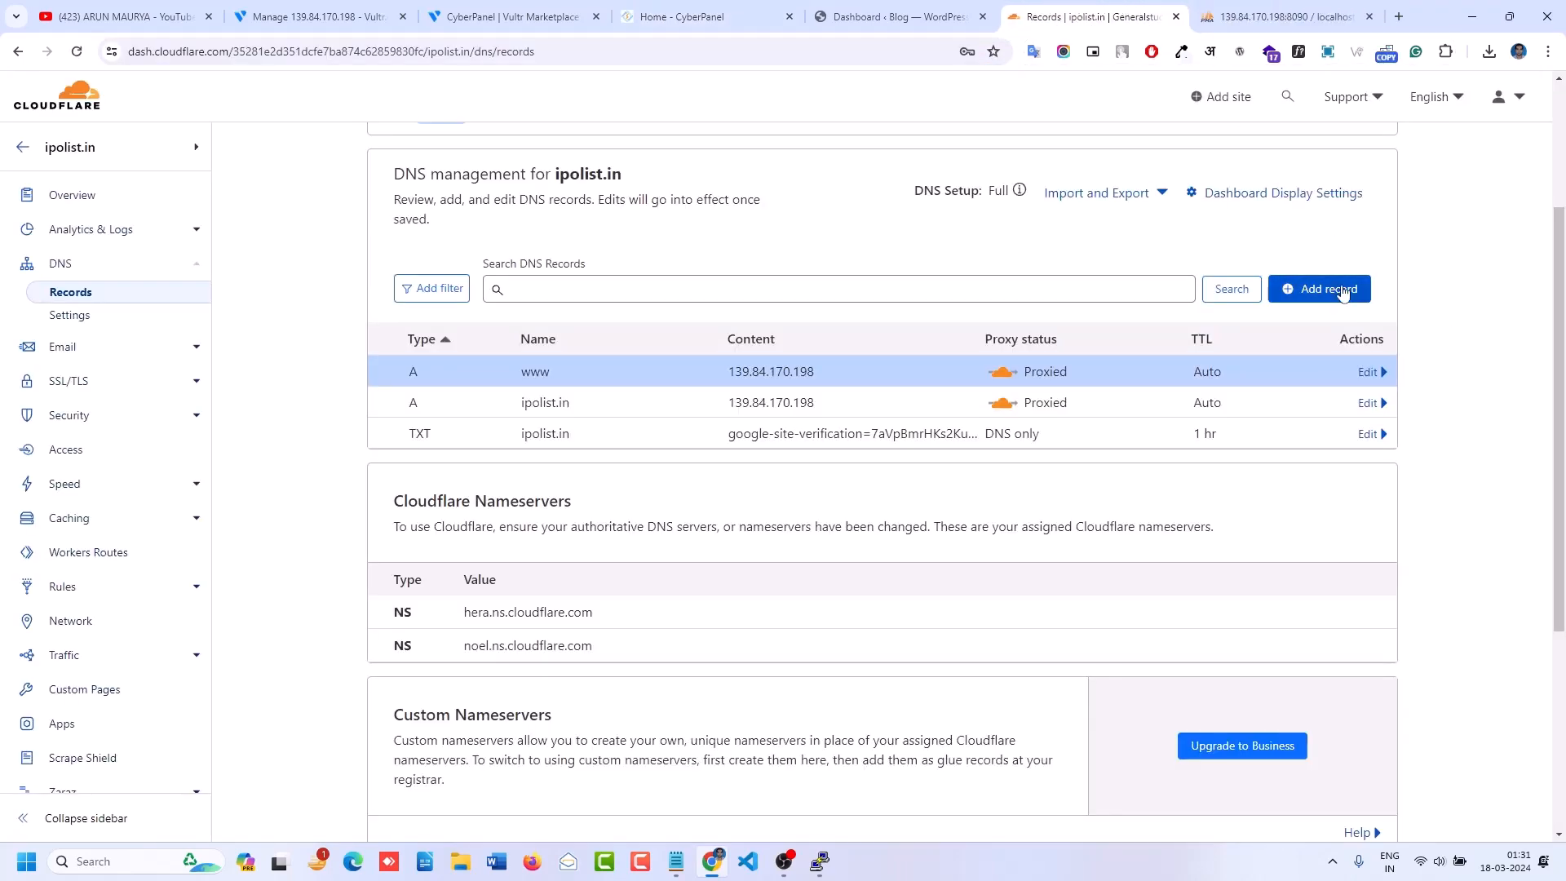
pyautogui.click(1321, 288)
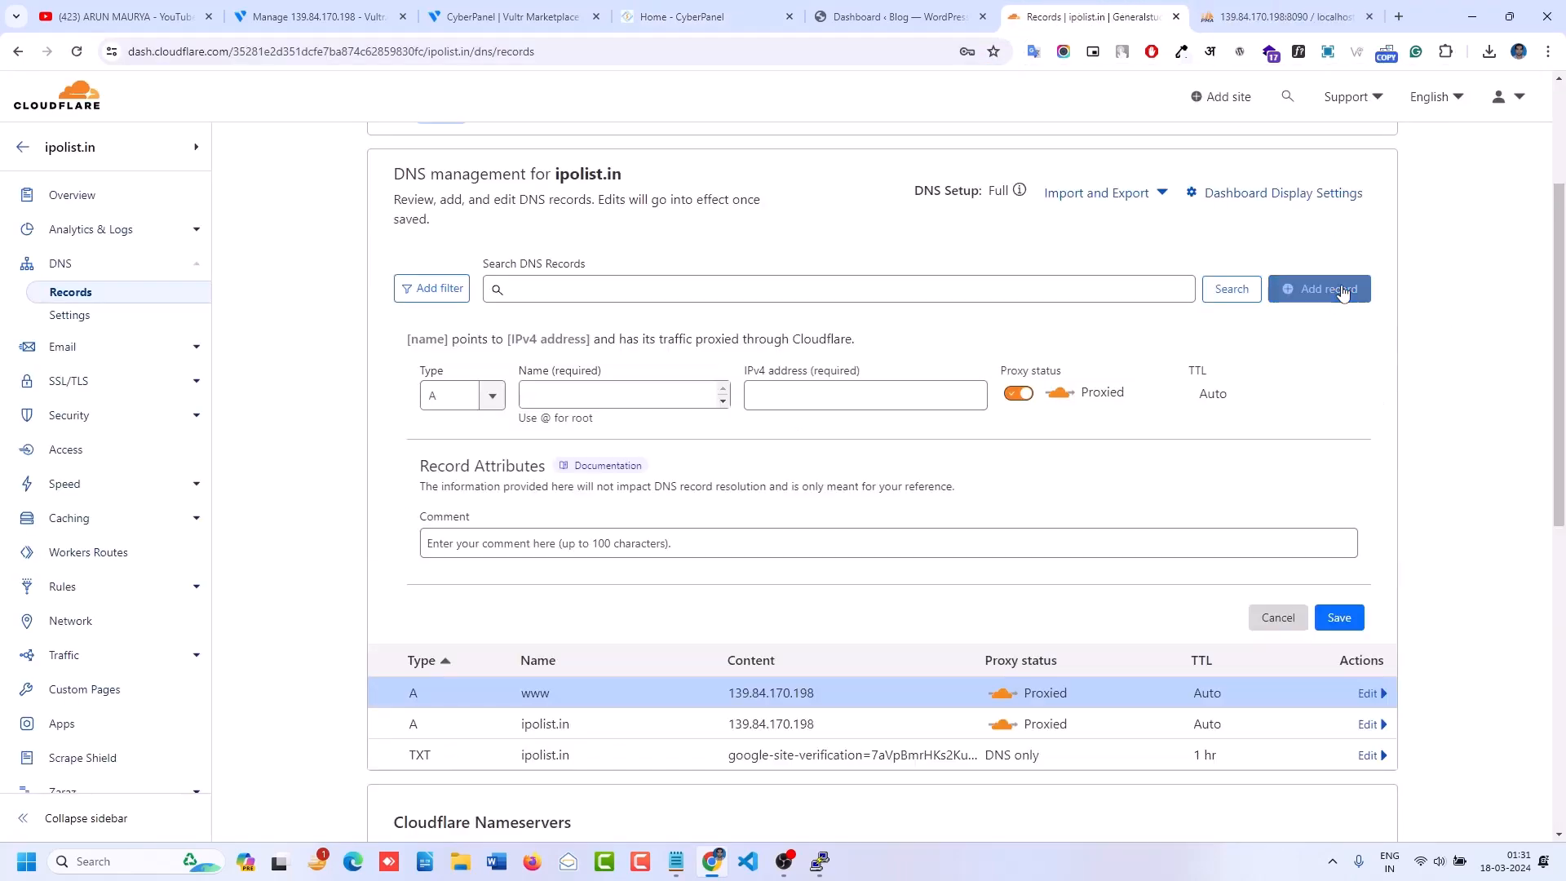
pyautogui.click(604, 400)
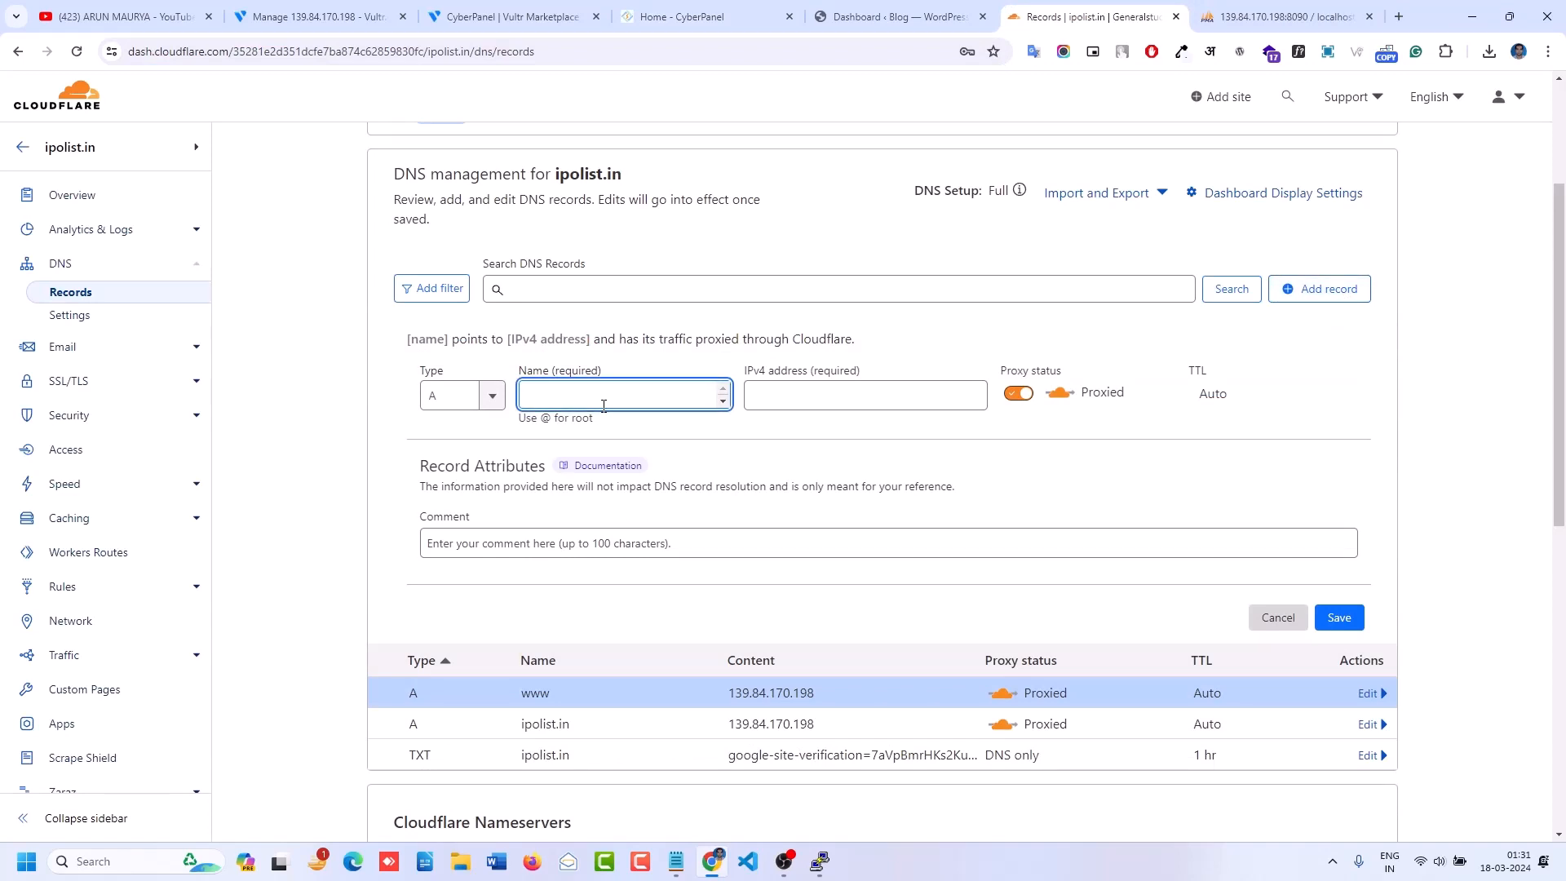
pyautogui.write('panel')
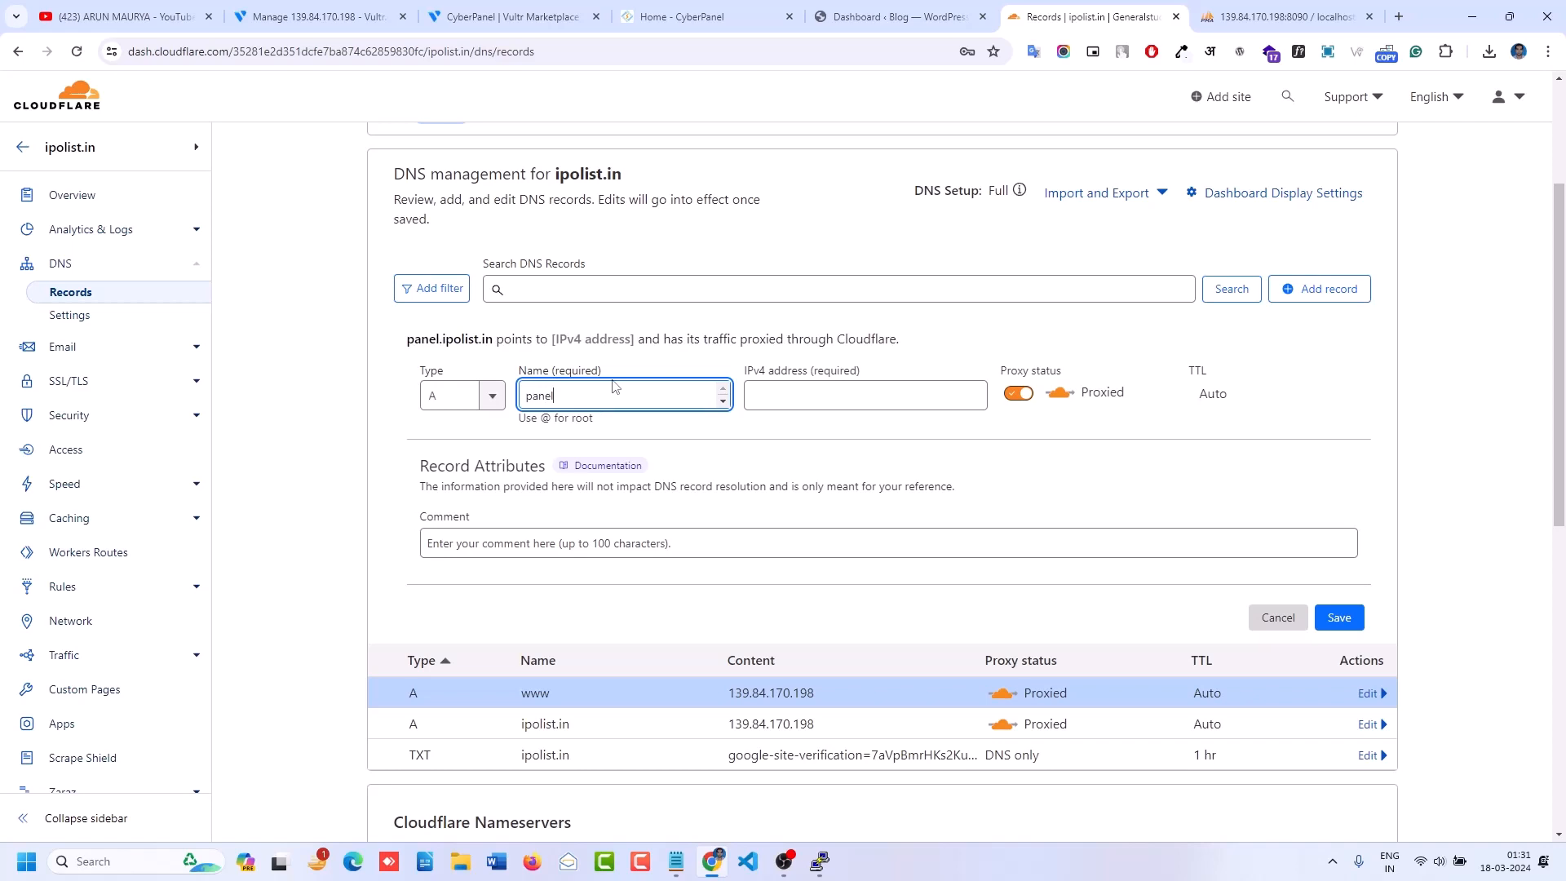
pyautogui.moveTo(721, 692); pyautogui.dragTo(829, 695)
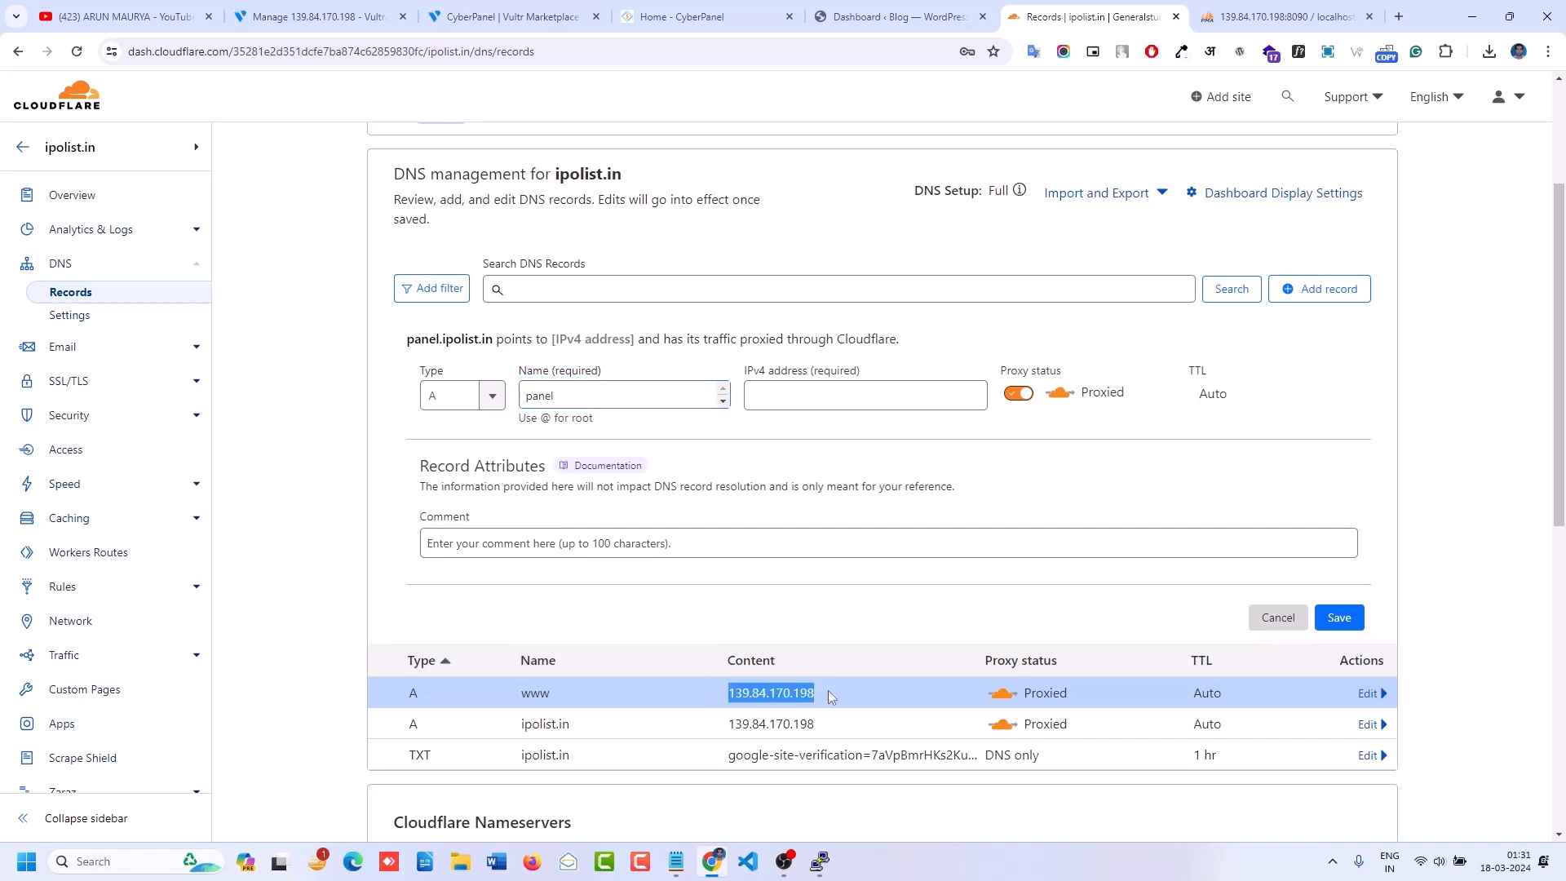
pyautogui.rightClick(829, 693)
pyautogui.click(883, 440)
pyautogui.rightClick(840, 397)
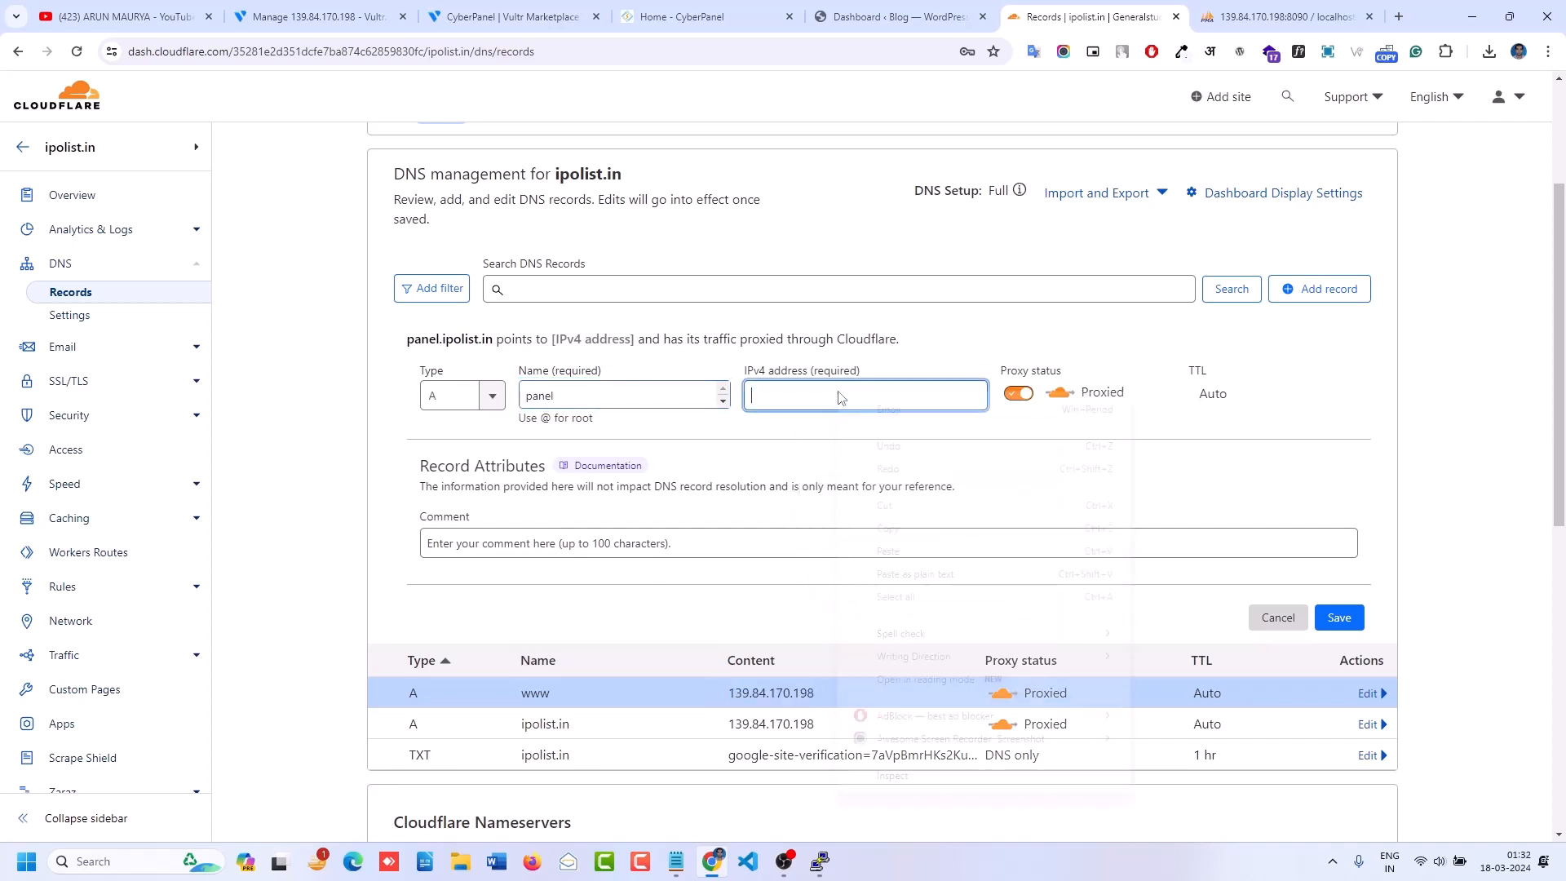
pyautogui.click(897, 547)
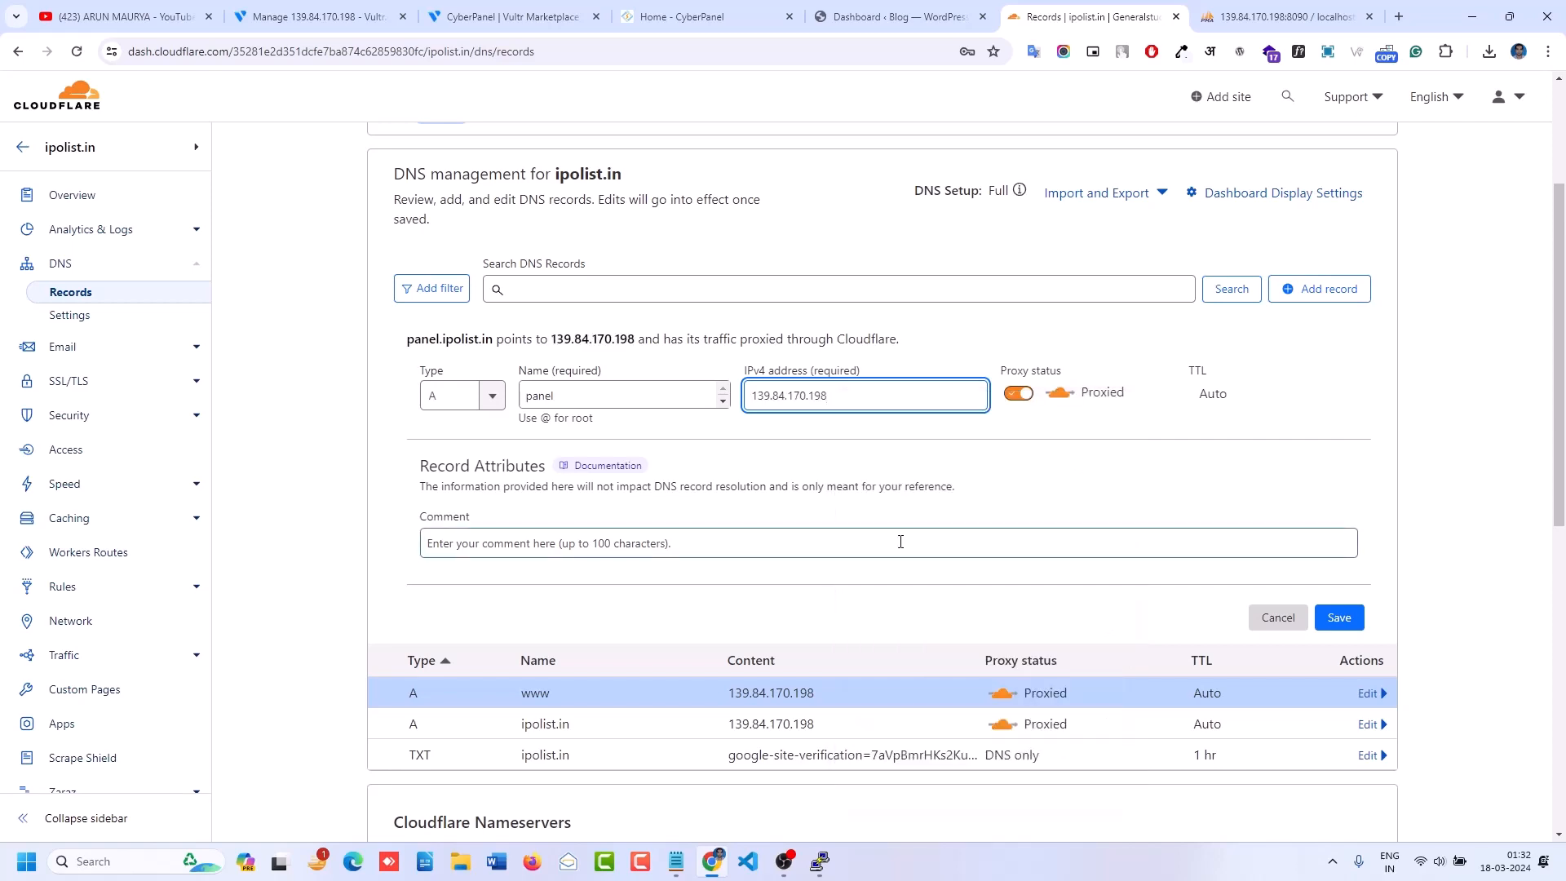
# Step: Switch the panel A record's proxy status to DNS only and save it
pyautogui.click(744, 15)
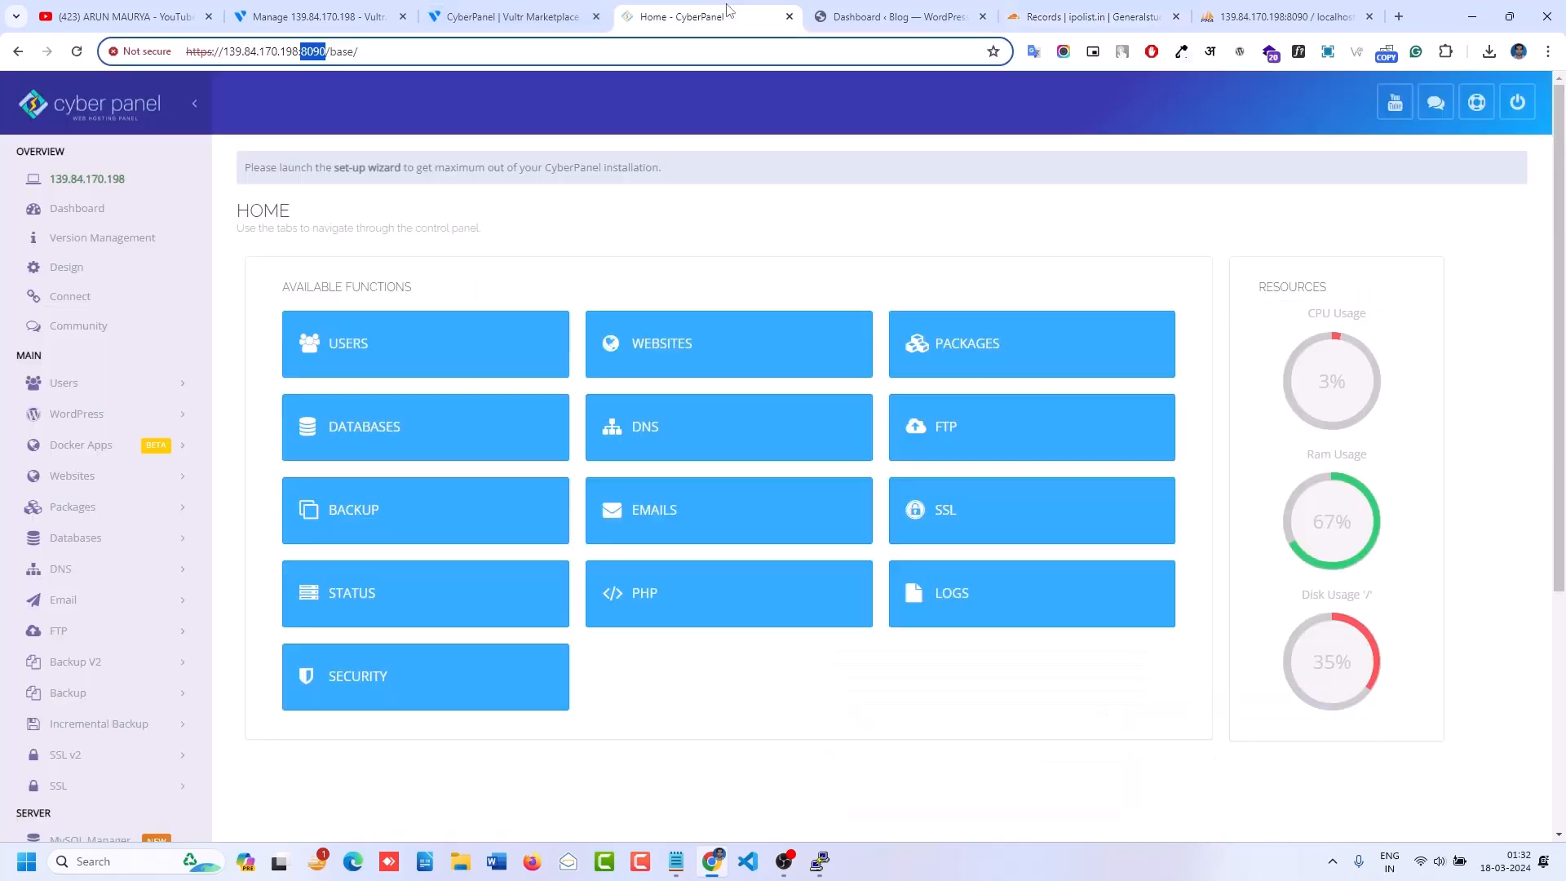
pyautogui.click(844, 8)
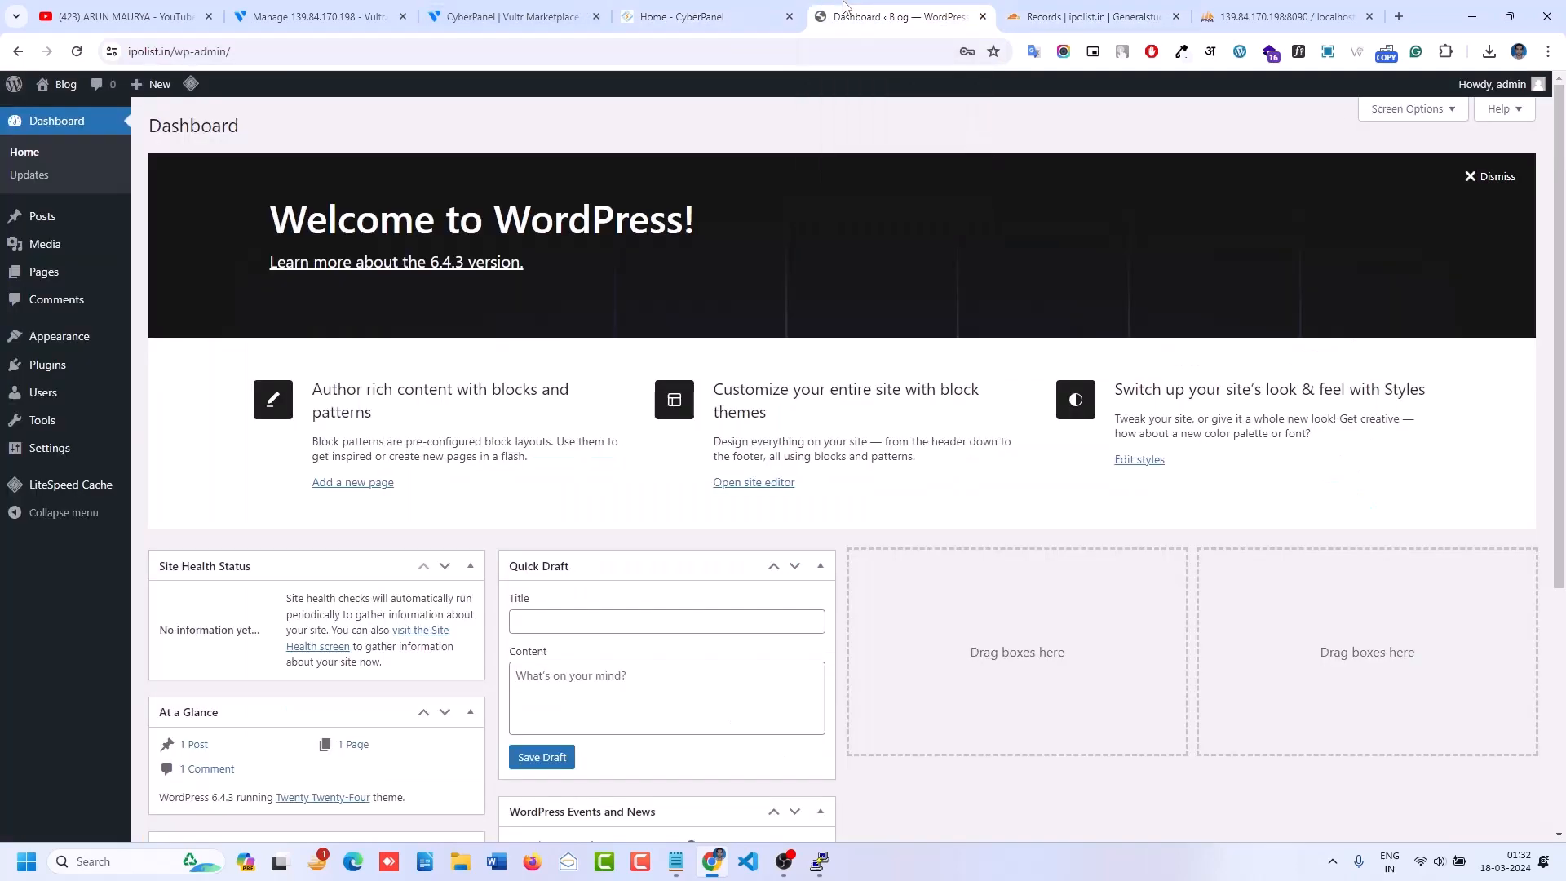
pyautogui.click(1017, 10)
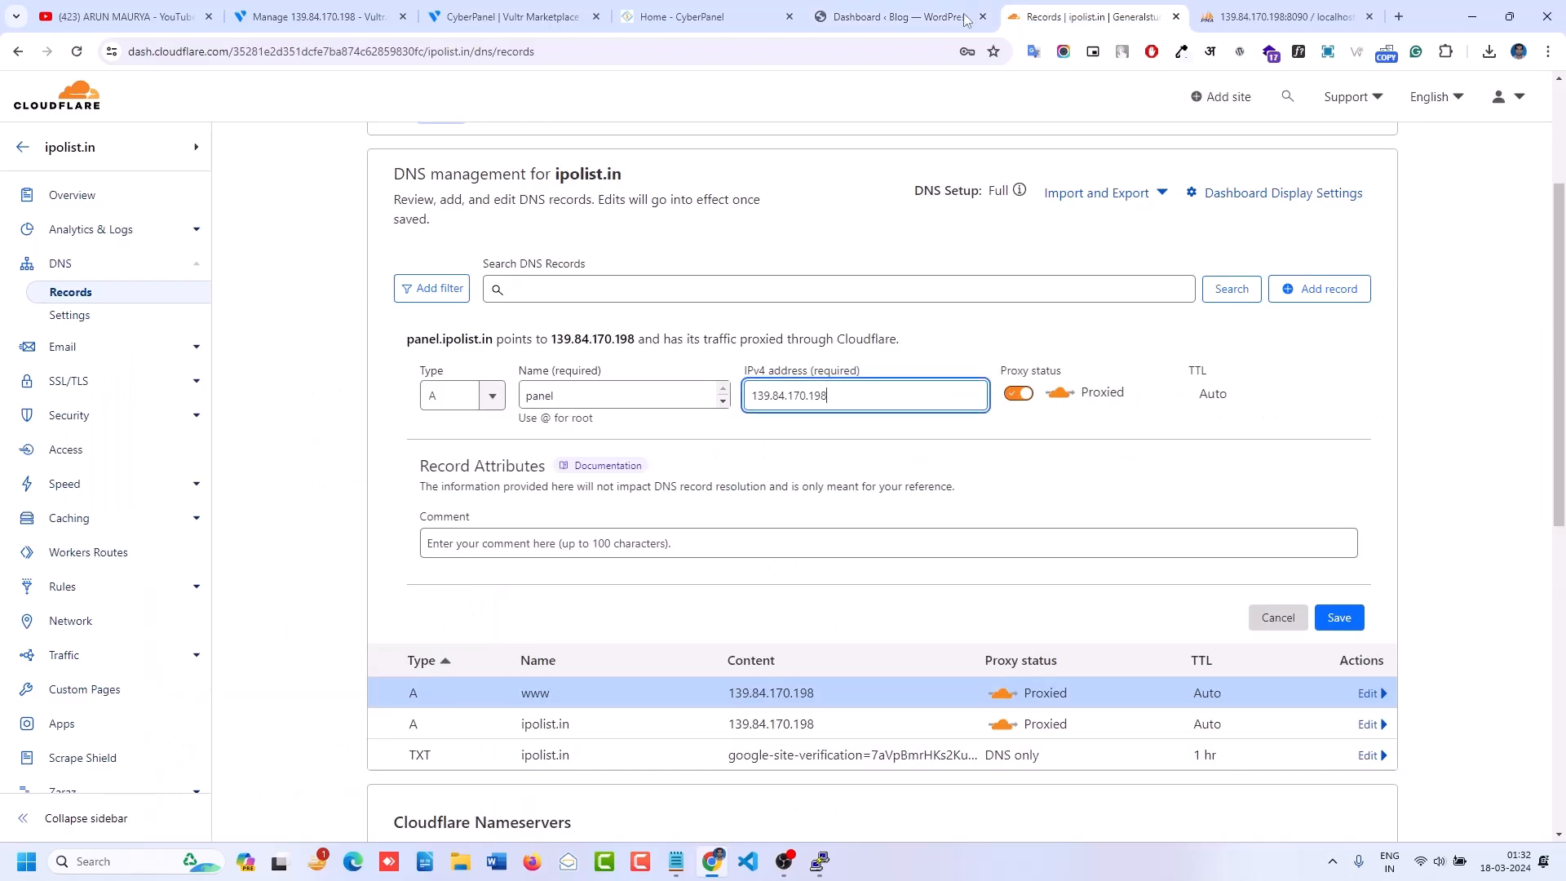
pyautogui.click(1019, 393)
pyautogui.click(1342, 621)
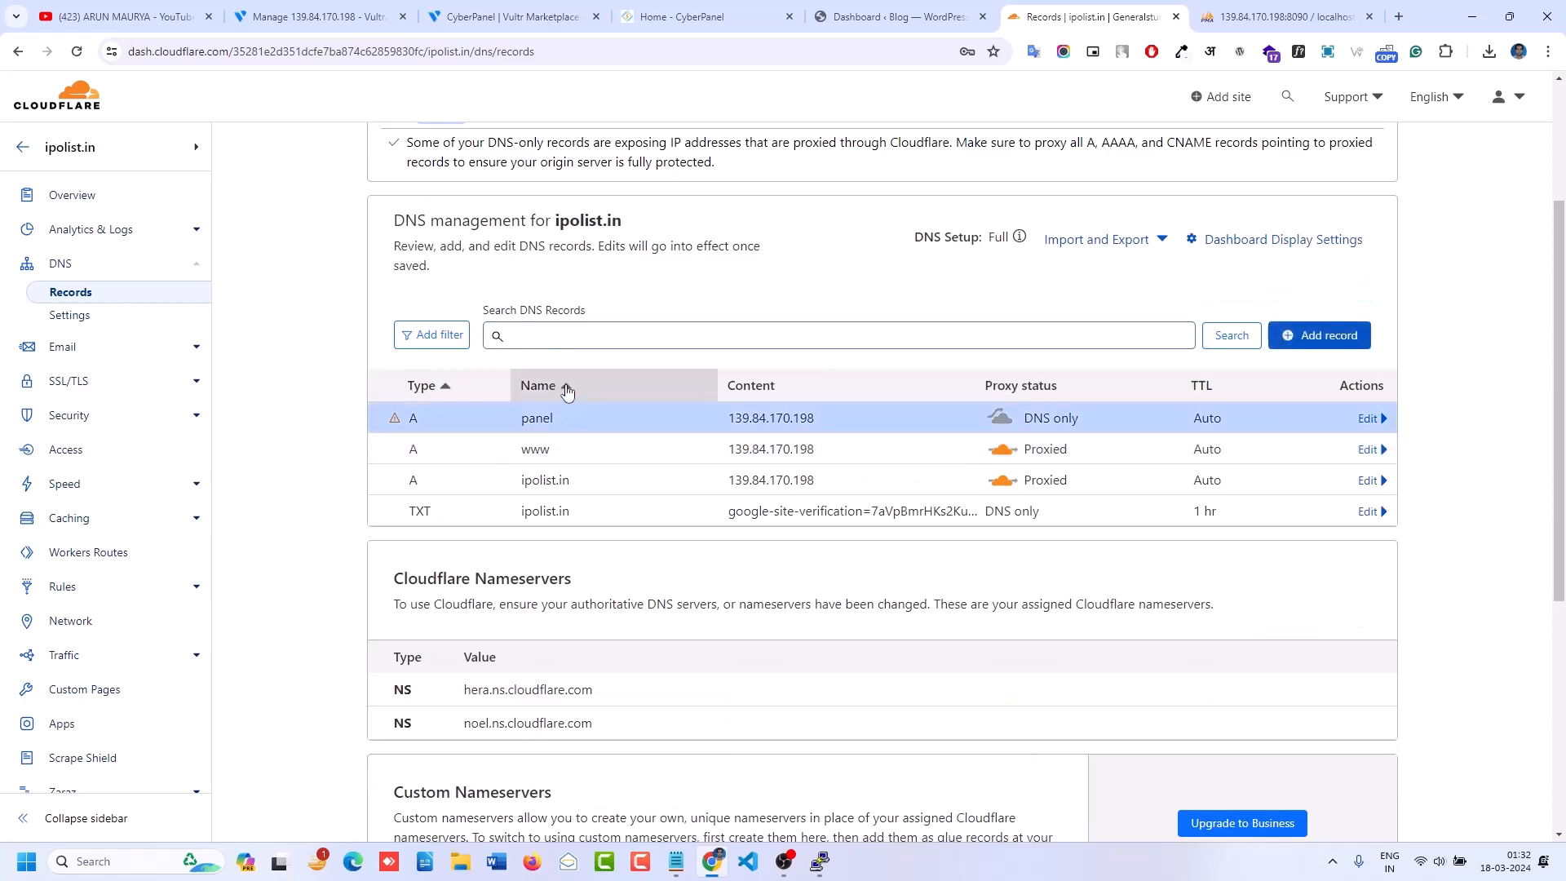
pyautogui.doubleClick(536, 418)
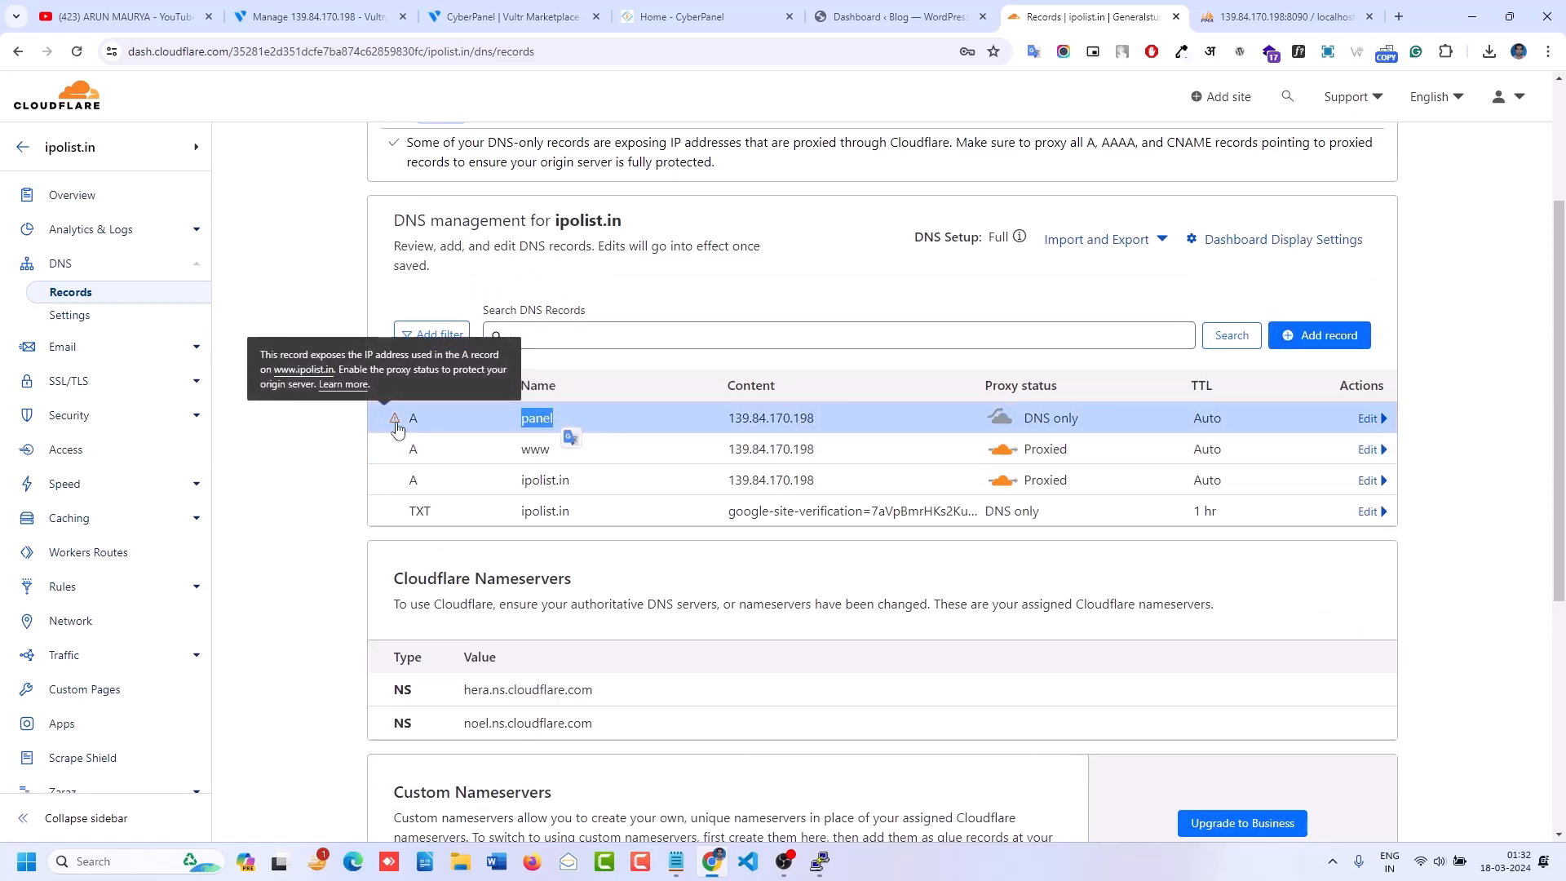
pyautogui.click(719, 7)
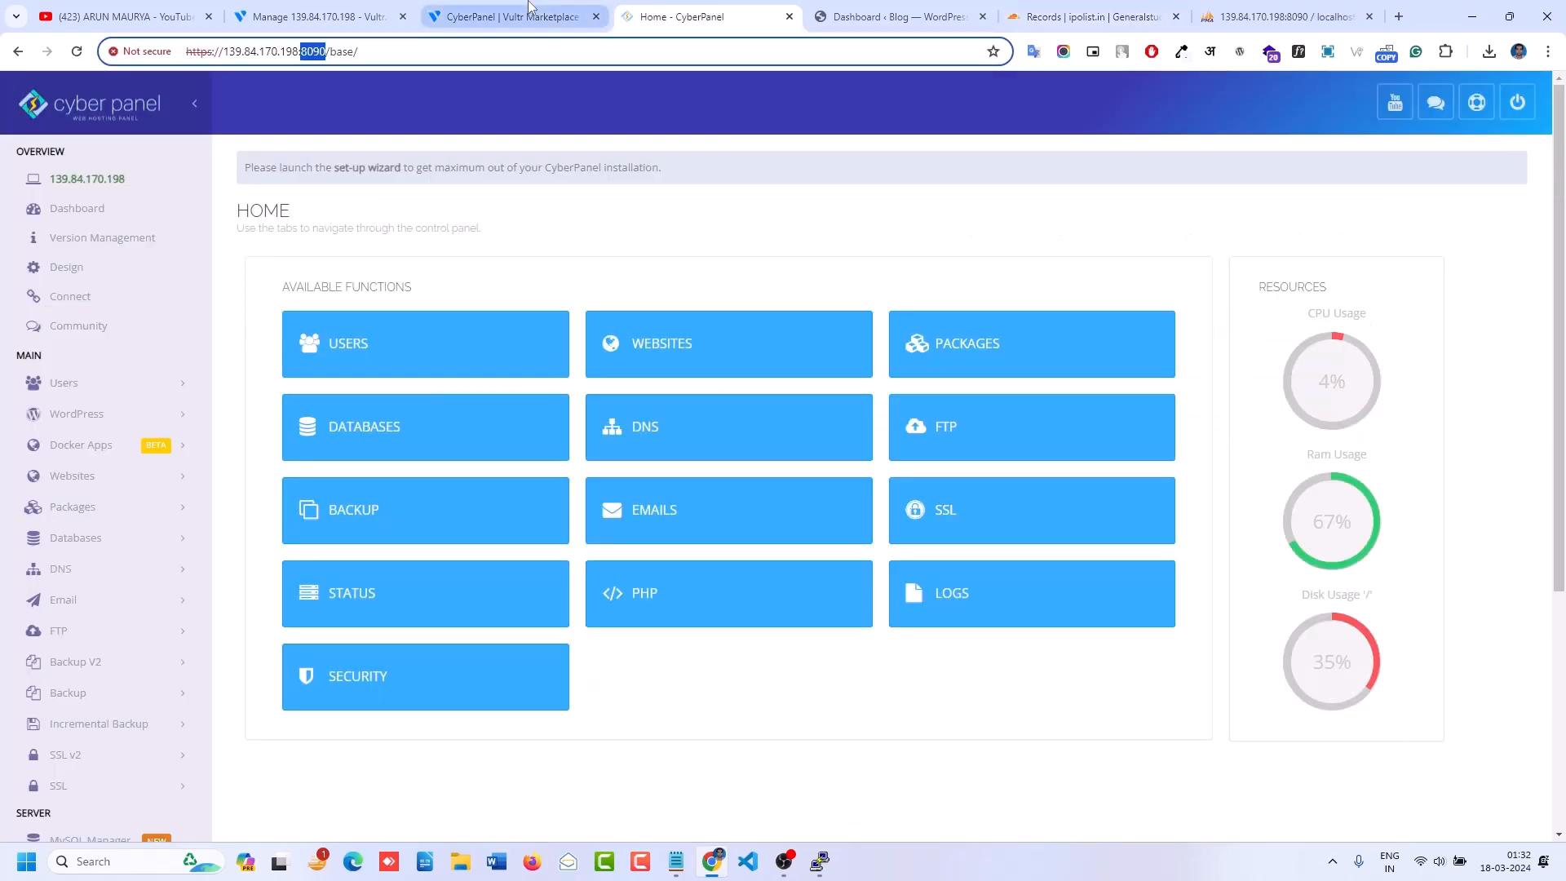
# Step: Open Create Website, choose the owner and enter panel.ipolist.in as the domain name
pyautogui.click(640, 362)
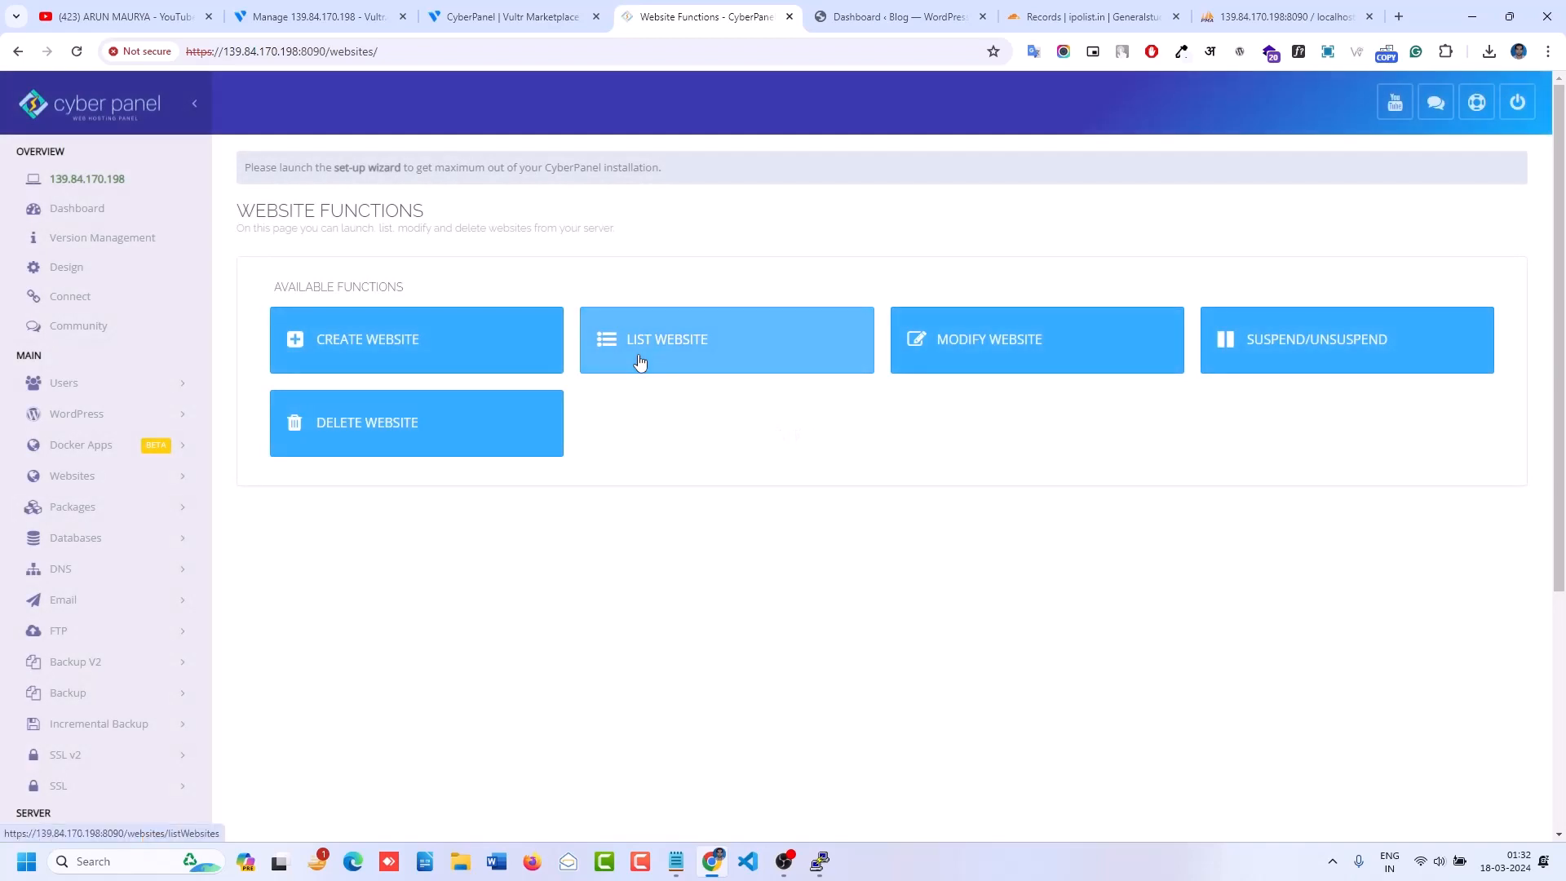
pyautogui.click(466, 360)
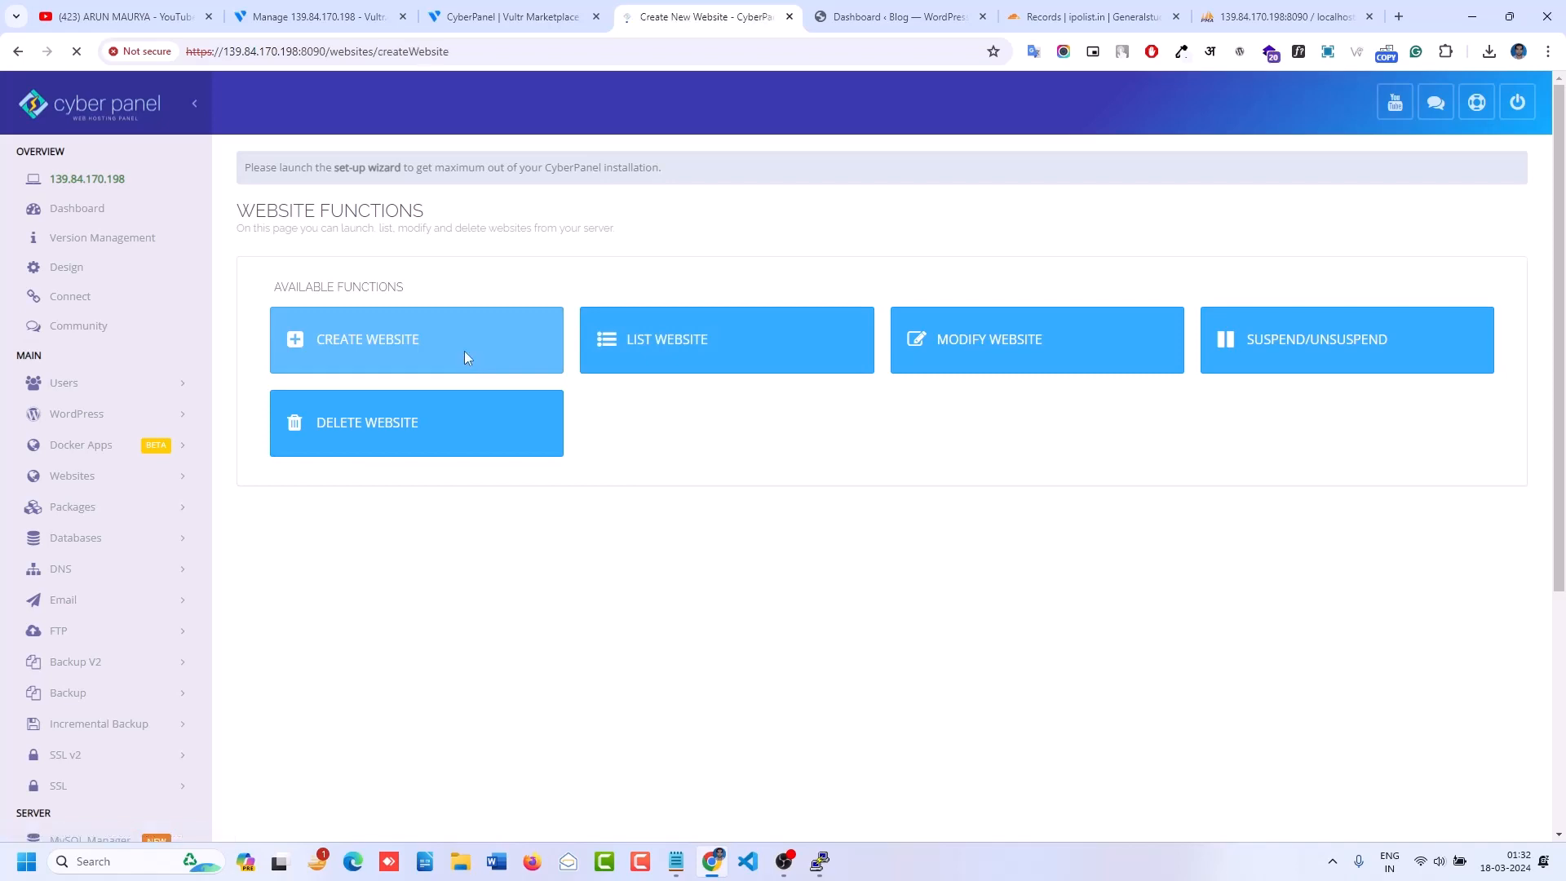
pyautogui.click(898, 16)
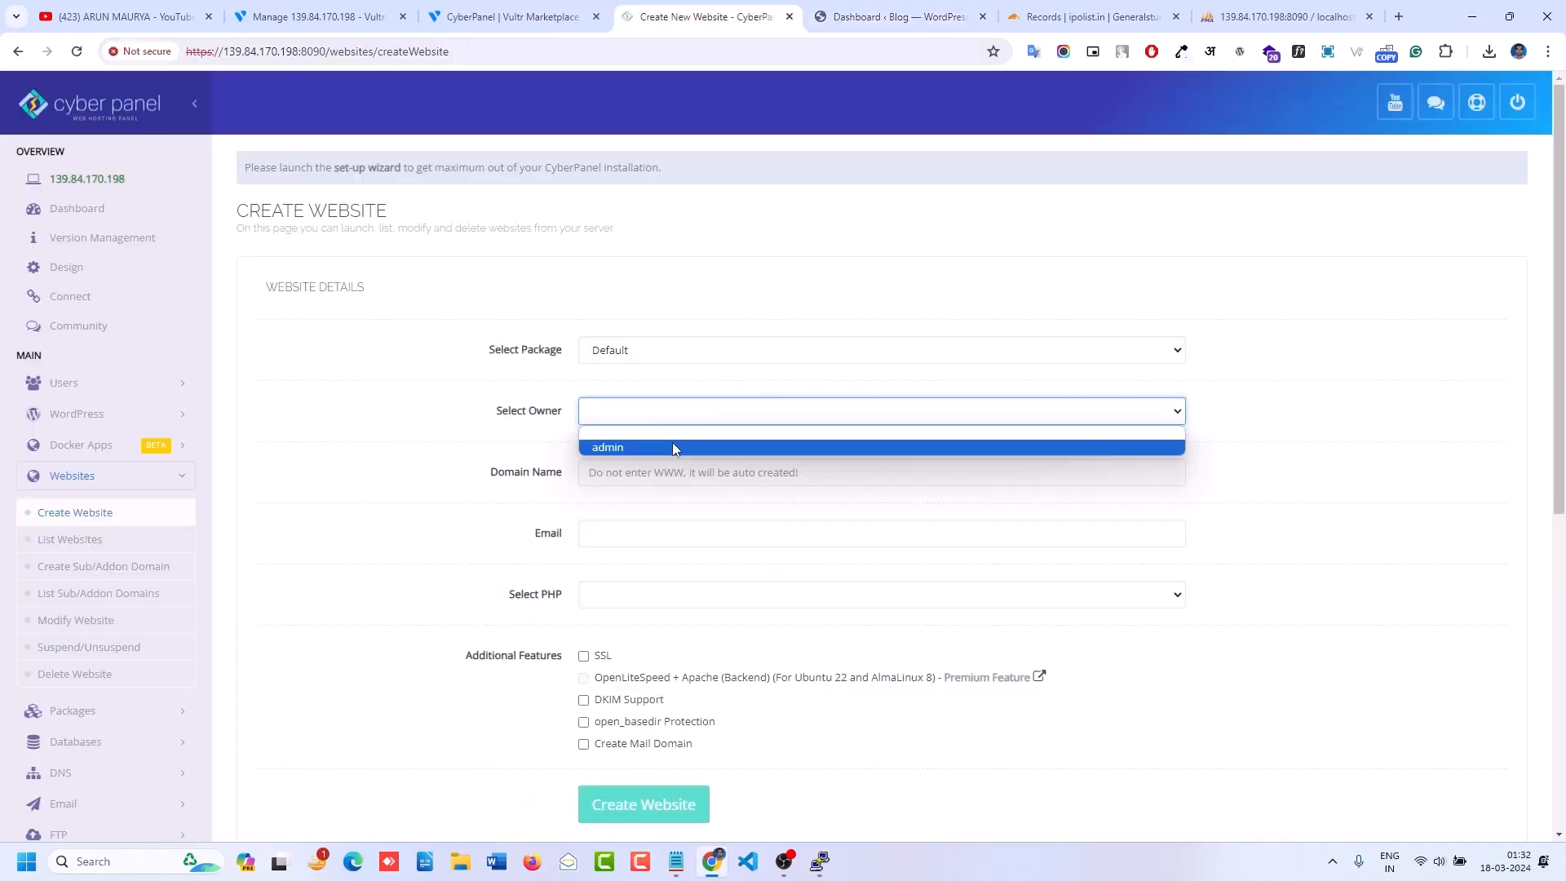
pyautogui.click(672, 442)
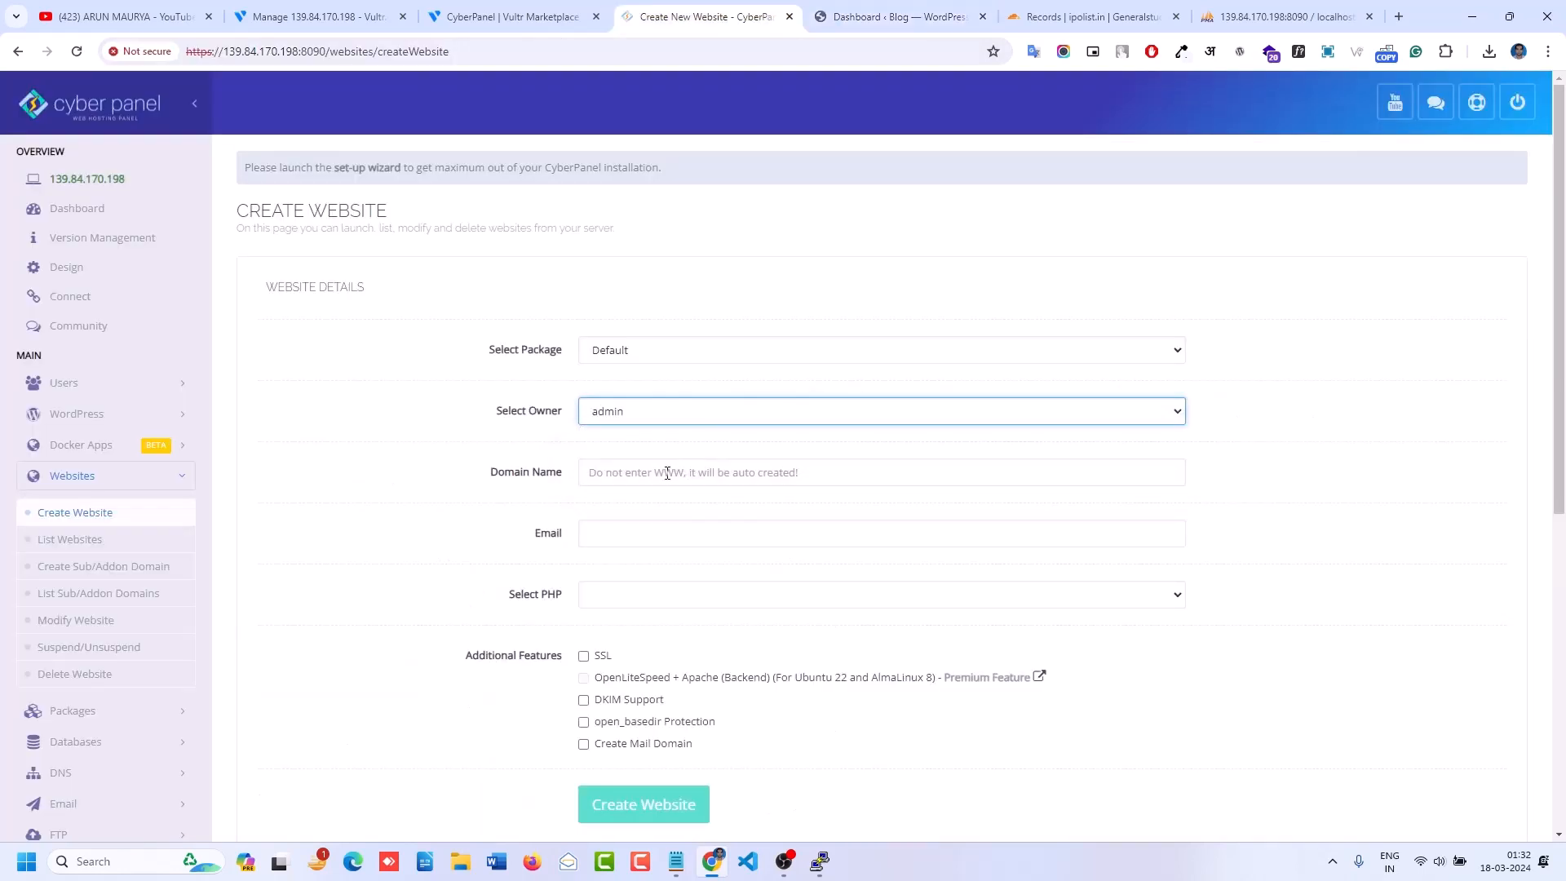
pyautogui.rightClick(665, 476)
pyautogui.hotkey('ctrl', 'v')
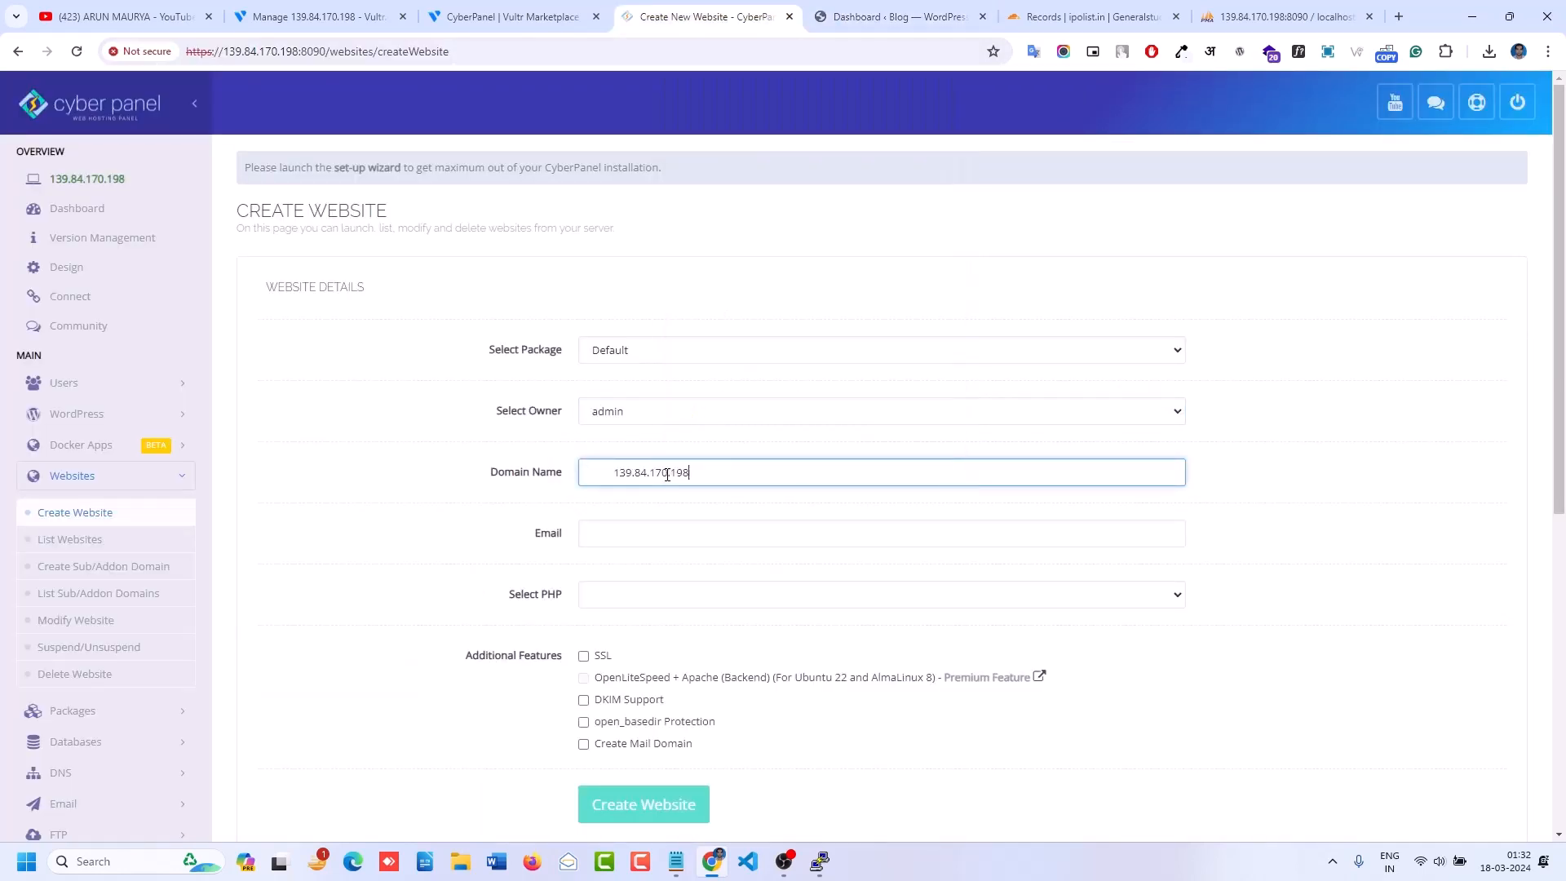
pyautogui.hotkey('ctrl', 'a')
pyautogui.write('p')
pyautogui.write('anel.ipolist.in')
pyautogui.moveTo(662, 473); pyautogui.dragTo(622, 473)
pyautogui.rightClick(631, 473)
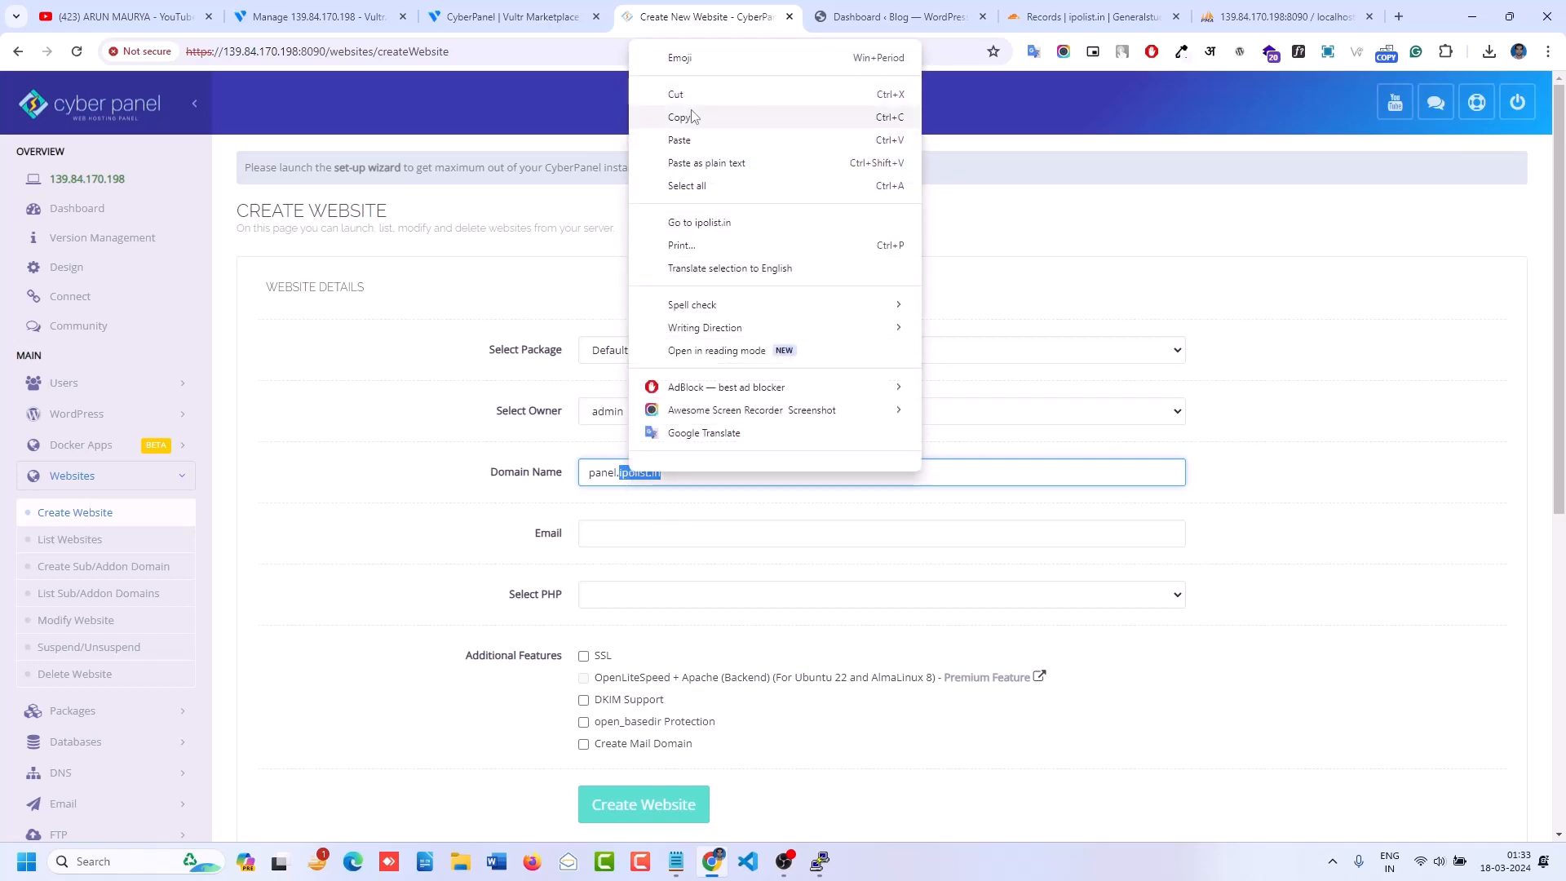
pyautogui.click(682, 117)
pyautogui.click(664, 529)
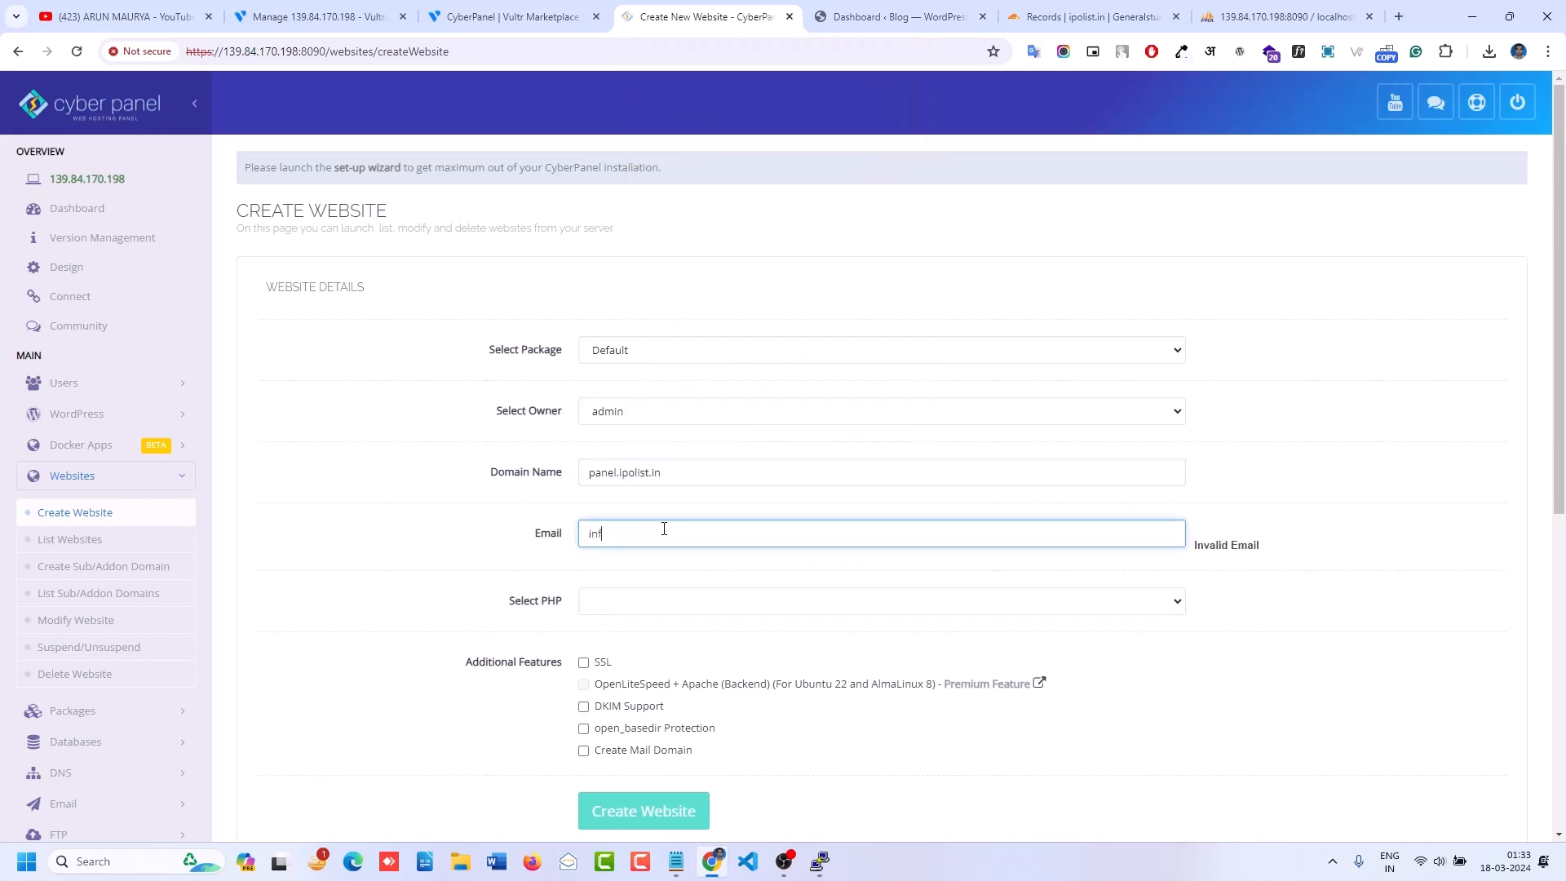
pyautogui.hotkey('ctrl', 'v')
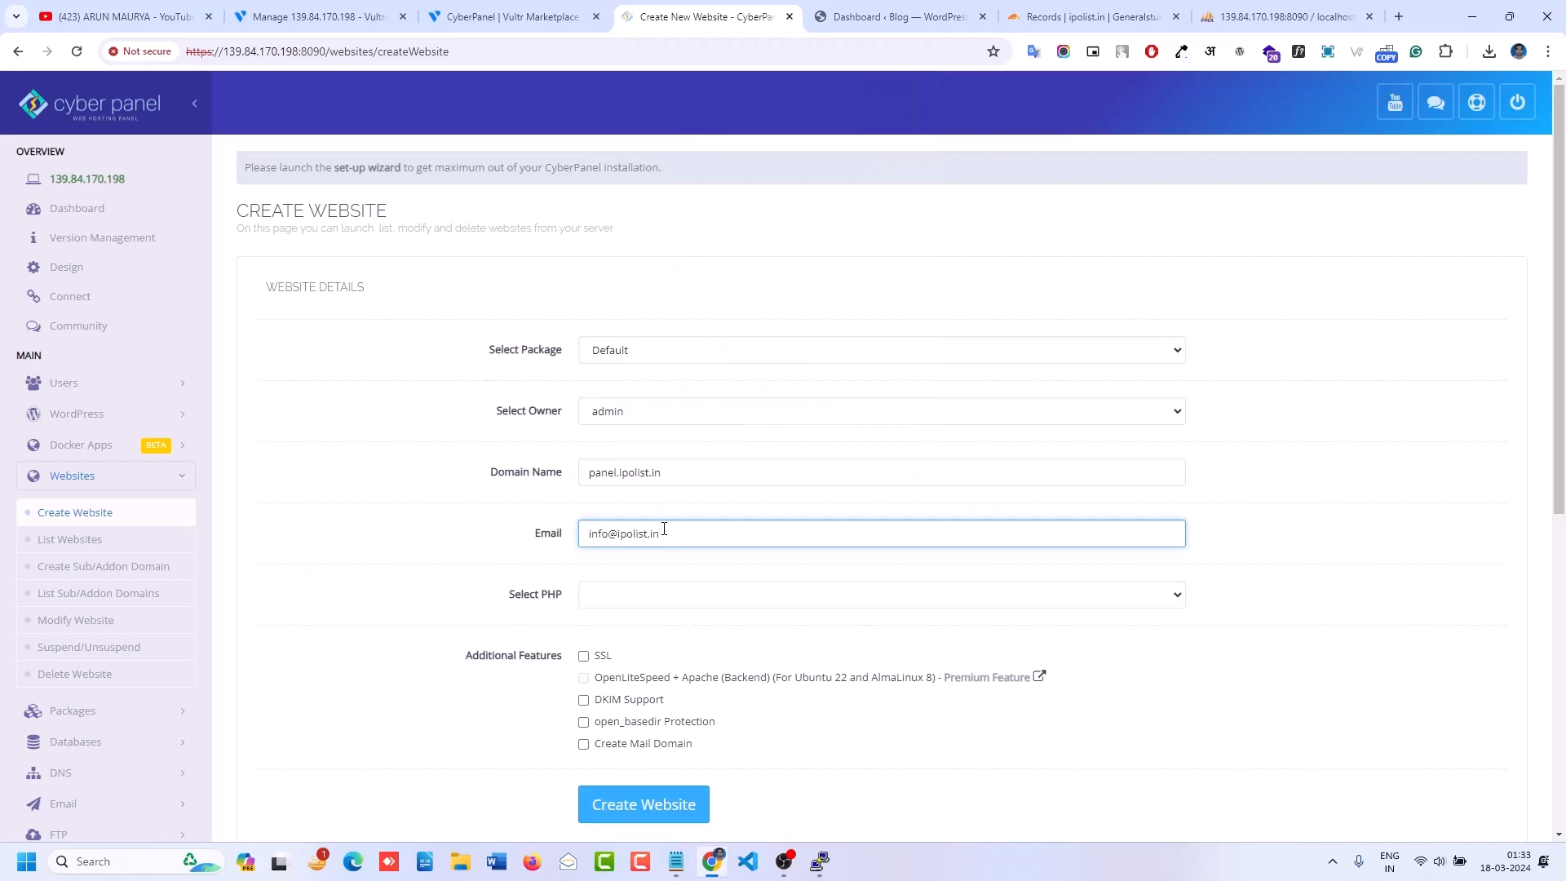
# Step: Select PHP 8.1, enable SSL, and start creating the website
pyautogui.click(677, 603)
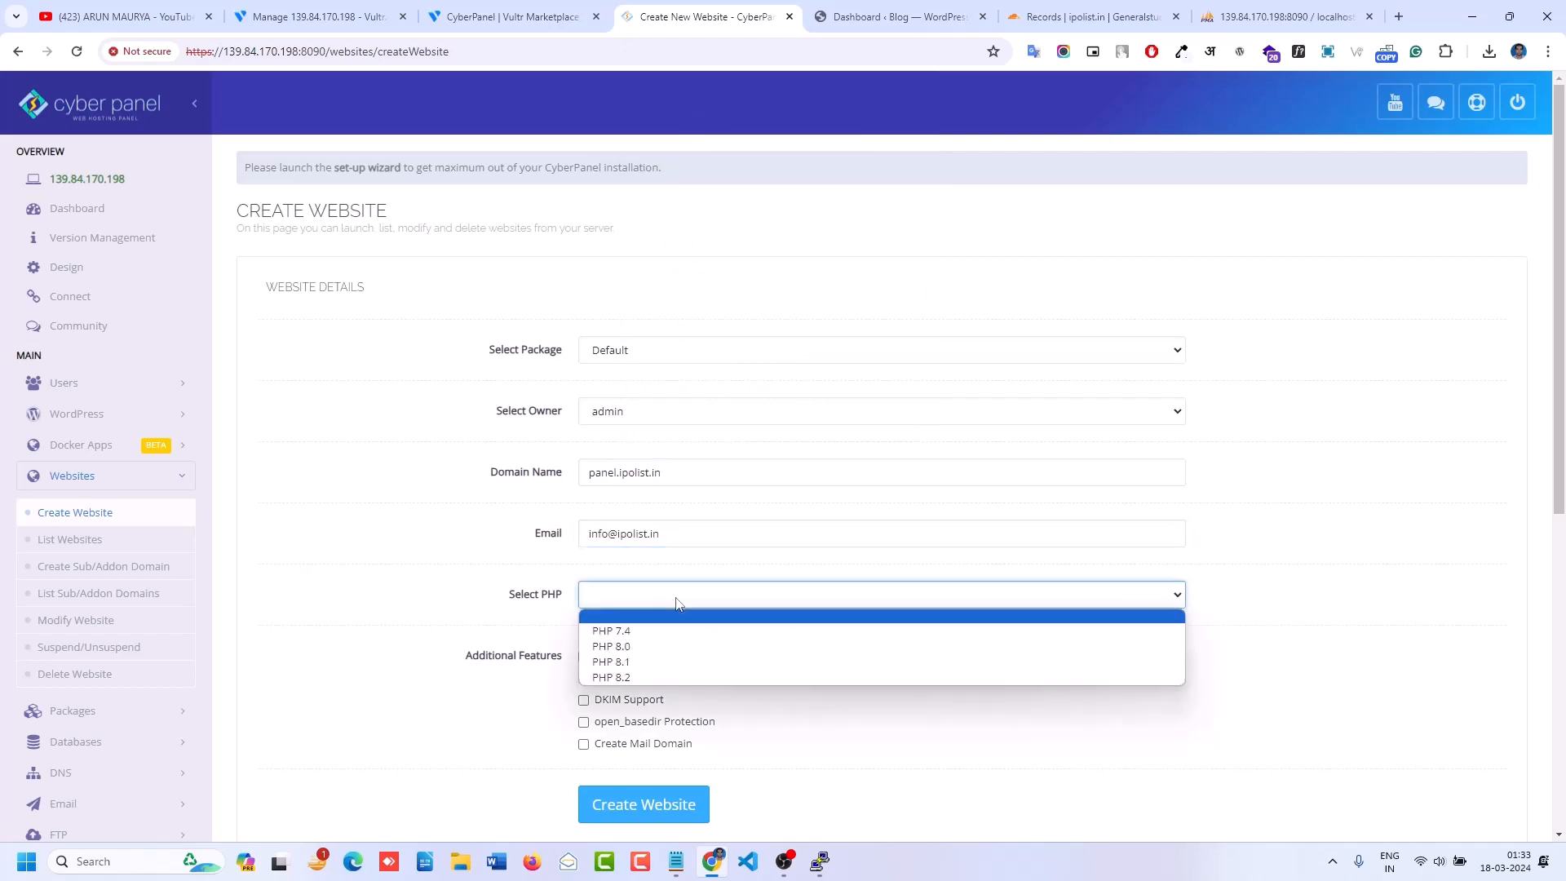
pyautogui.click(662, 661)
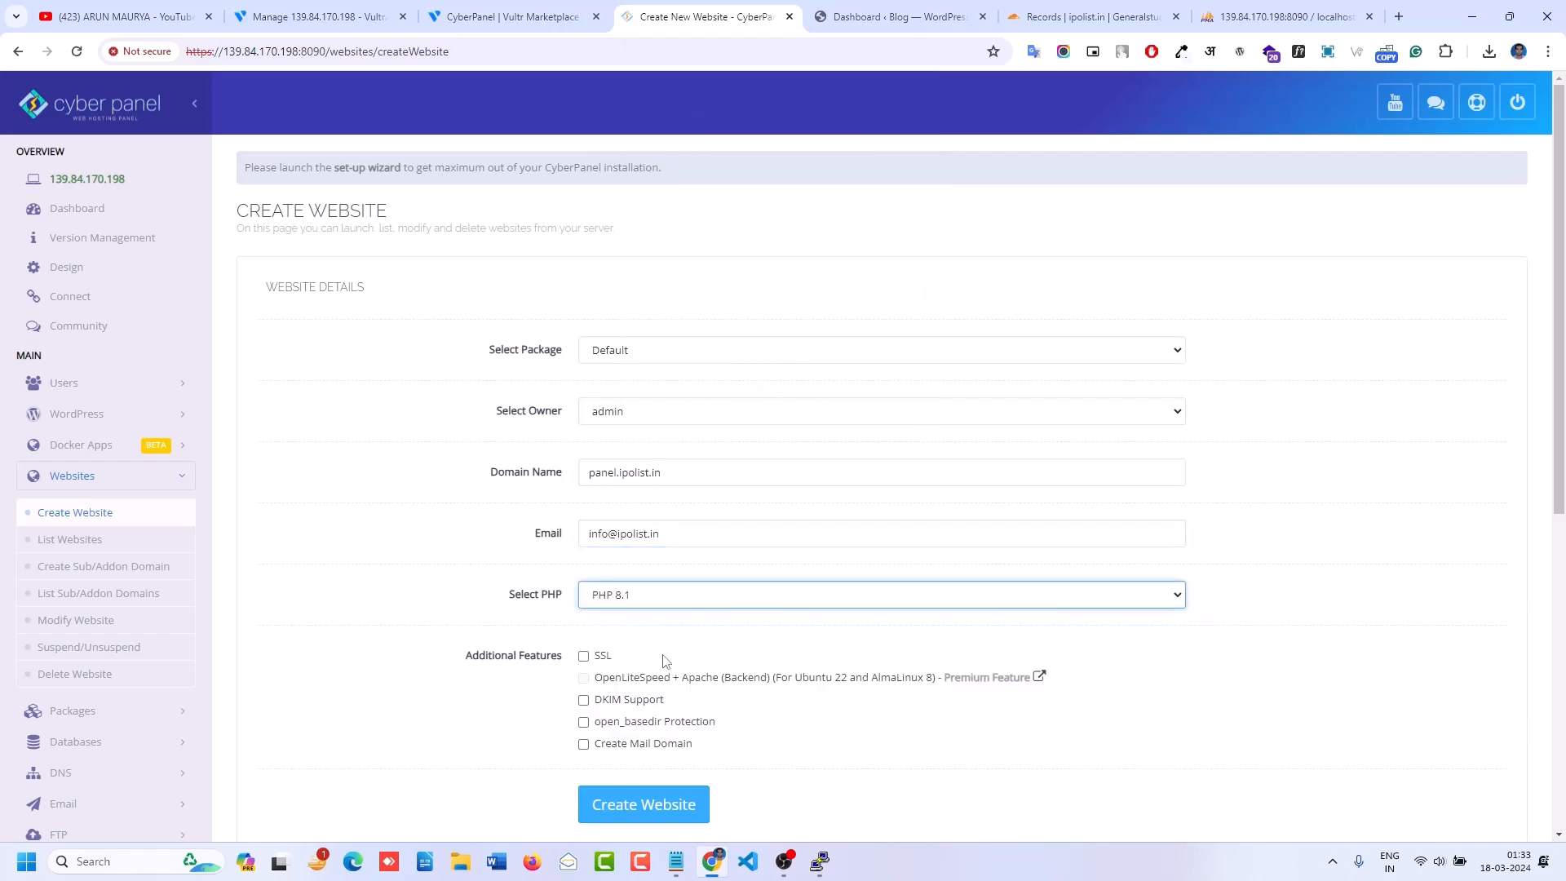
pyautogui.click(603, 659)
pyautogui.click(624, 804)
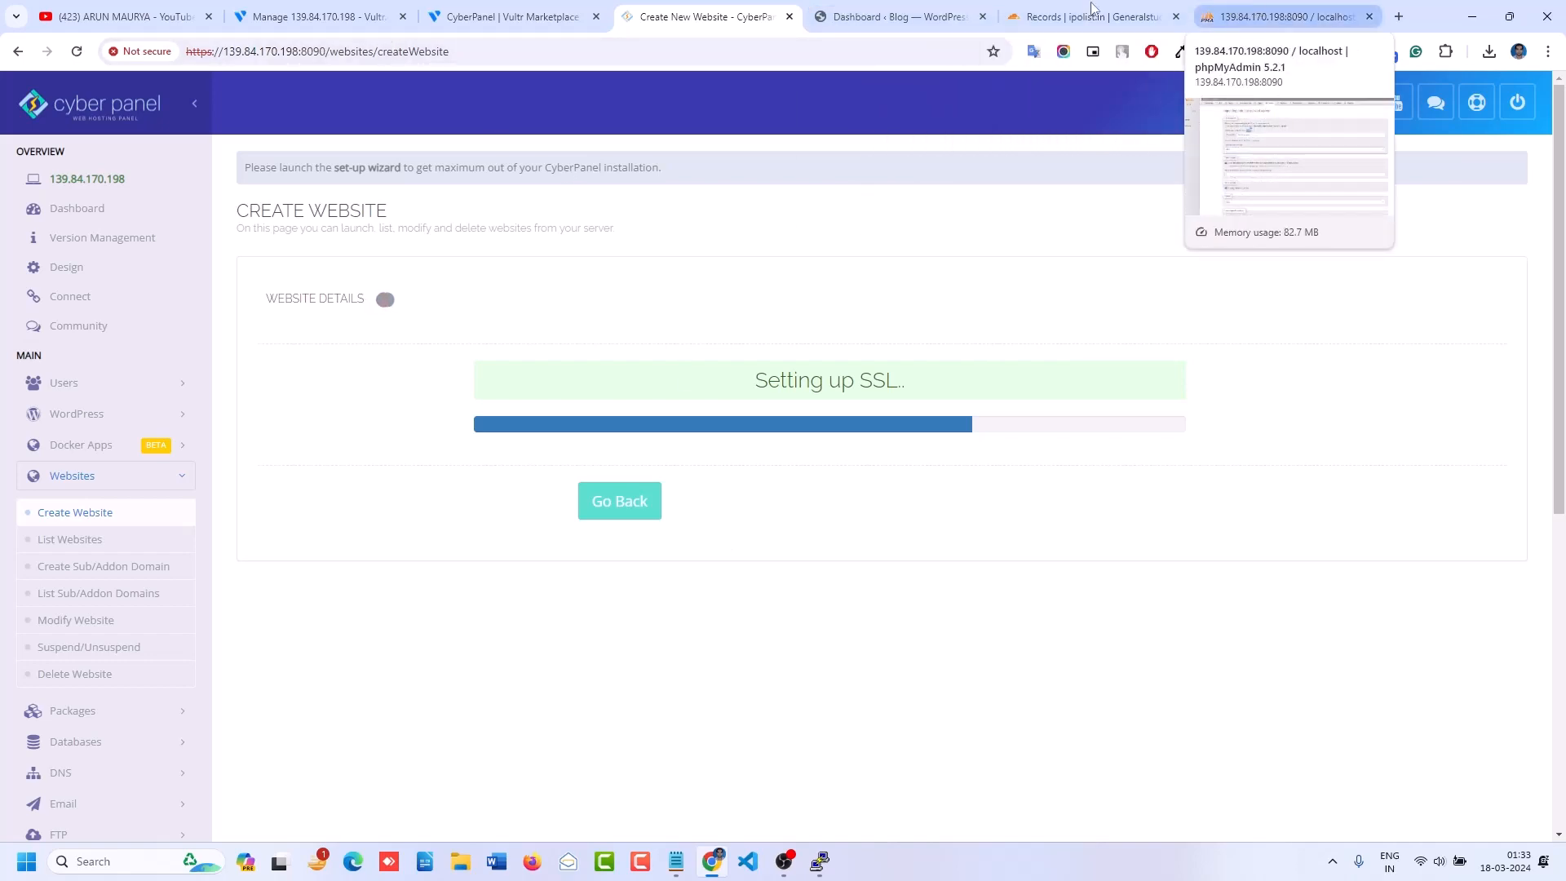
# Step: Once creation reaches 'Setting up SSL..', bring up the Cloudflare DNS records for ipolist.in
pyautogui.click(1056, 9)
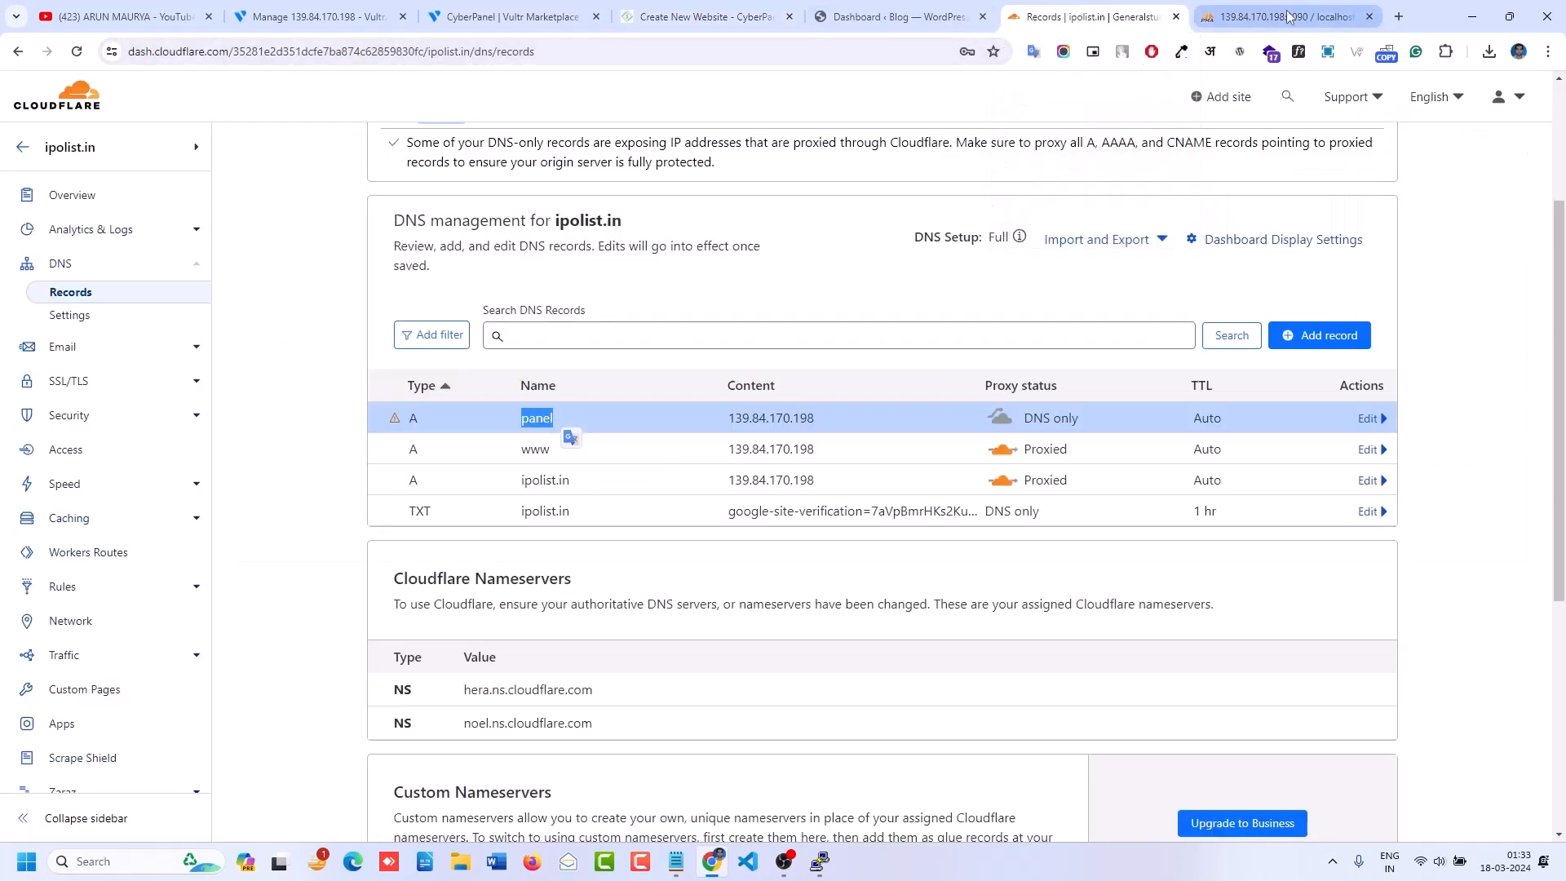
# Step: Load panel.ipolist.in in the phpMyAdmin tab past the security warning, getting a 404
pyautogui.hotkey('ctrl', 'Tab')
pyautogui.write('p')
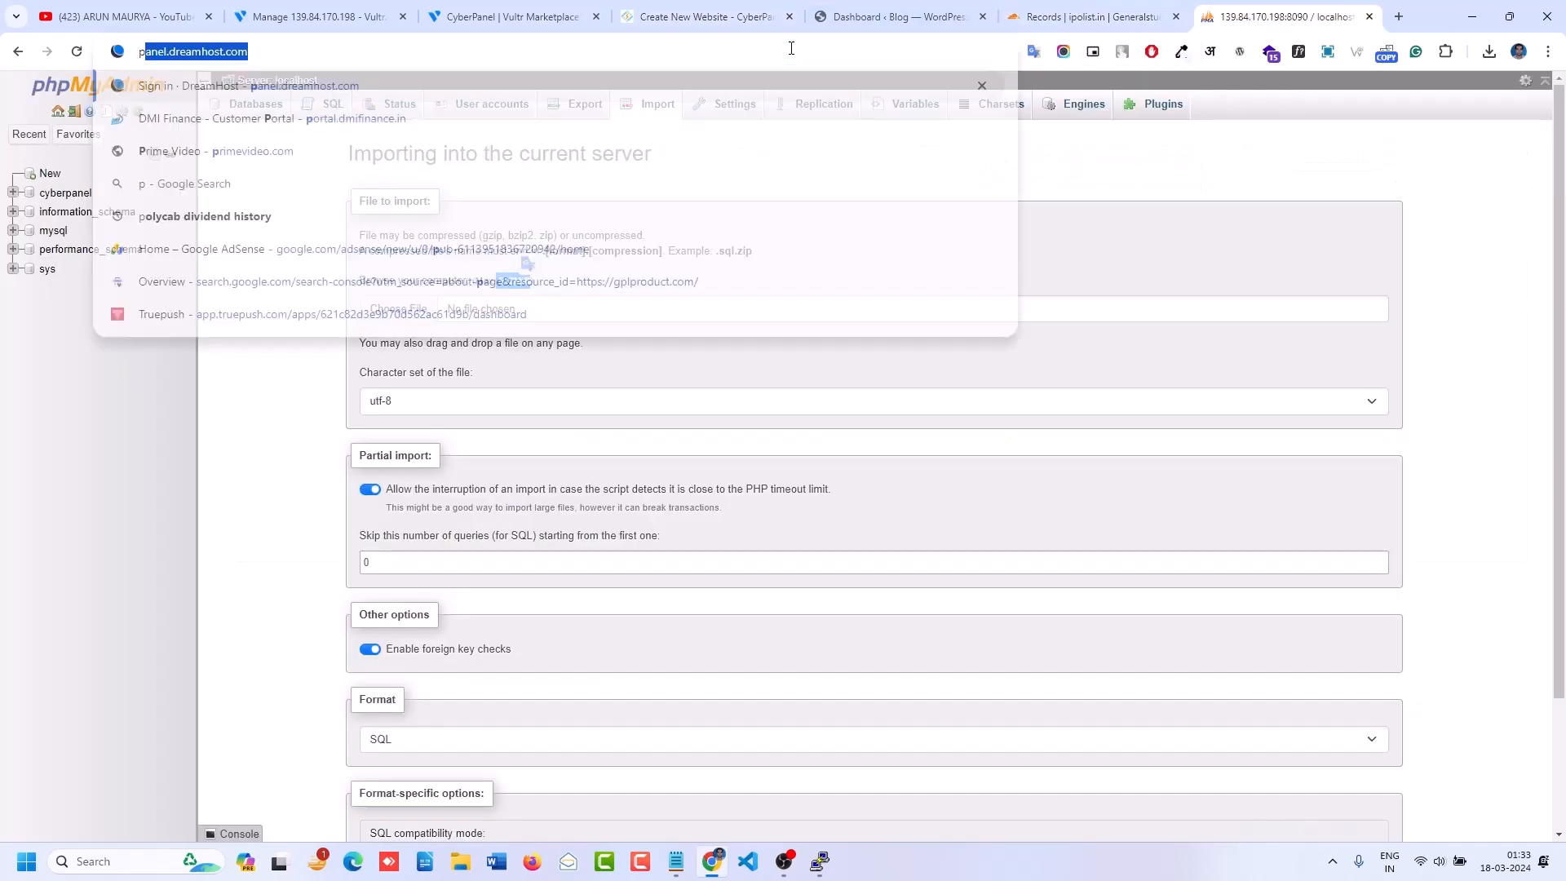
pyautogui.write('anel.')
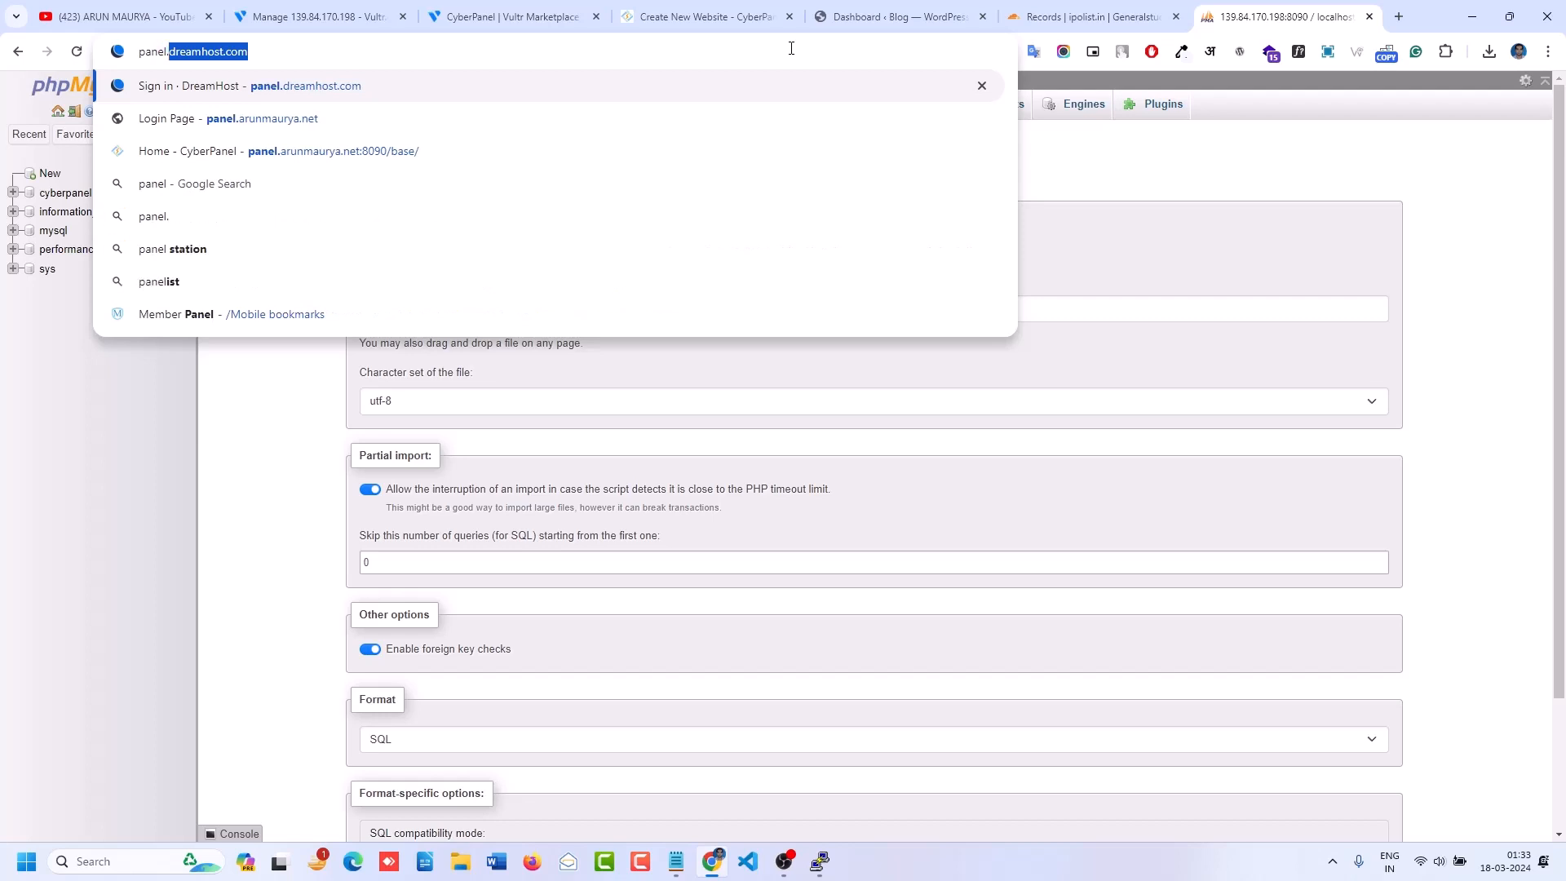
pyautogui.write('in')
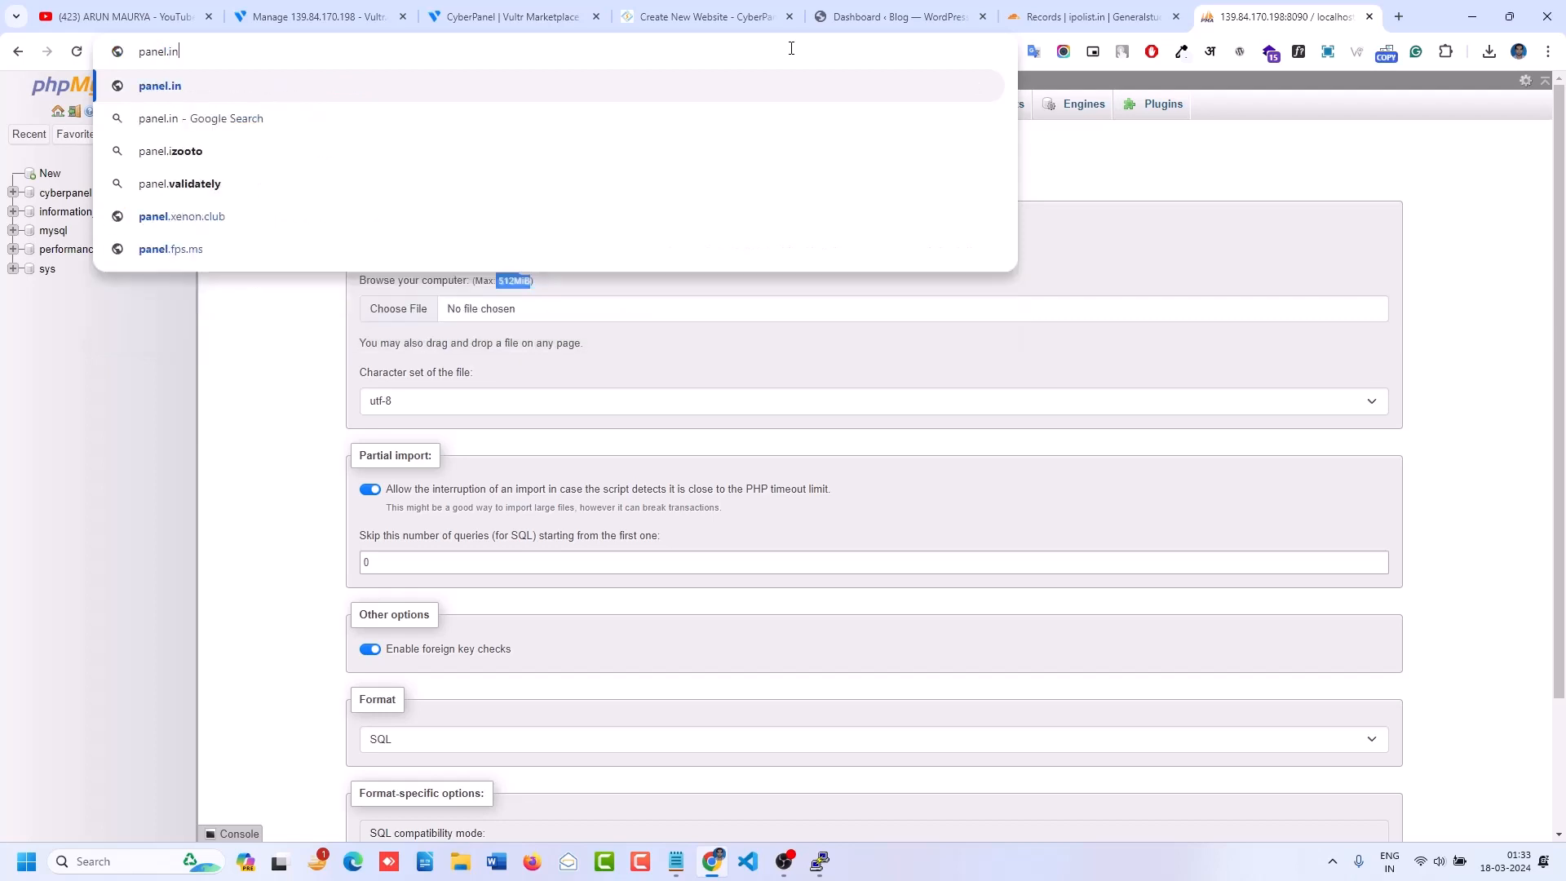
pyautogui.press('BackSpace')
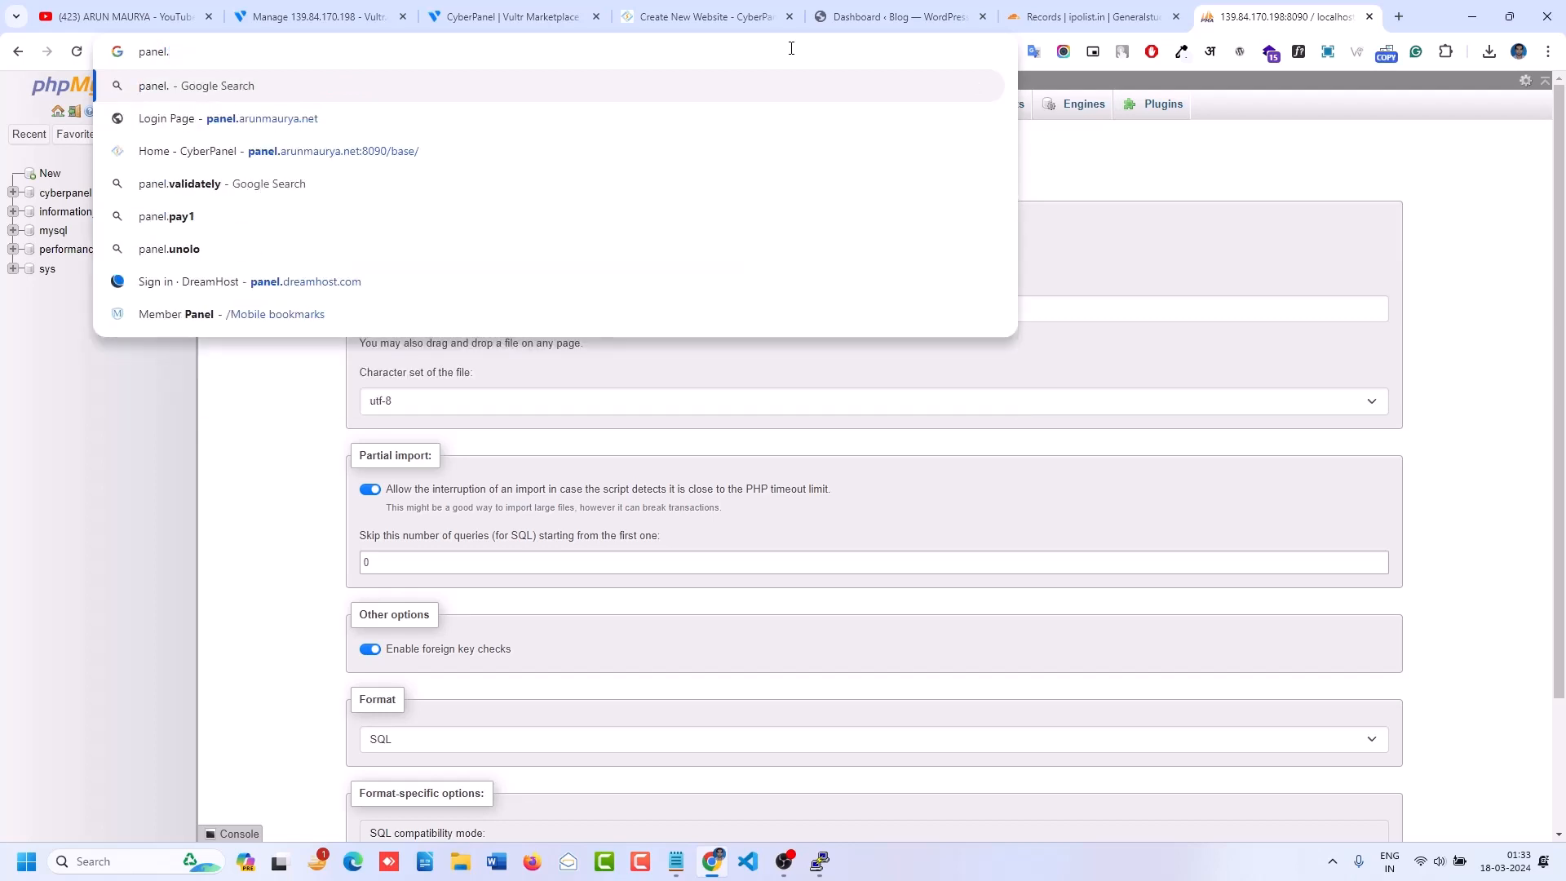
pyautogui.write('ipolist.')
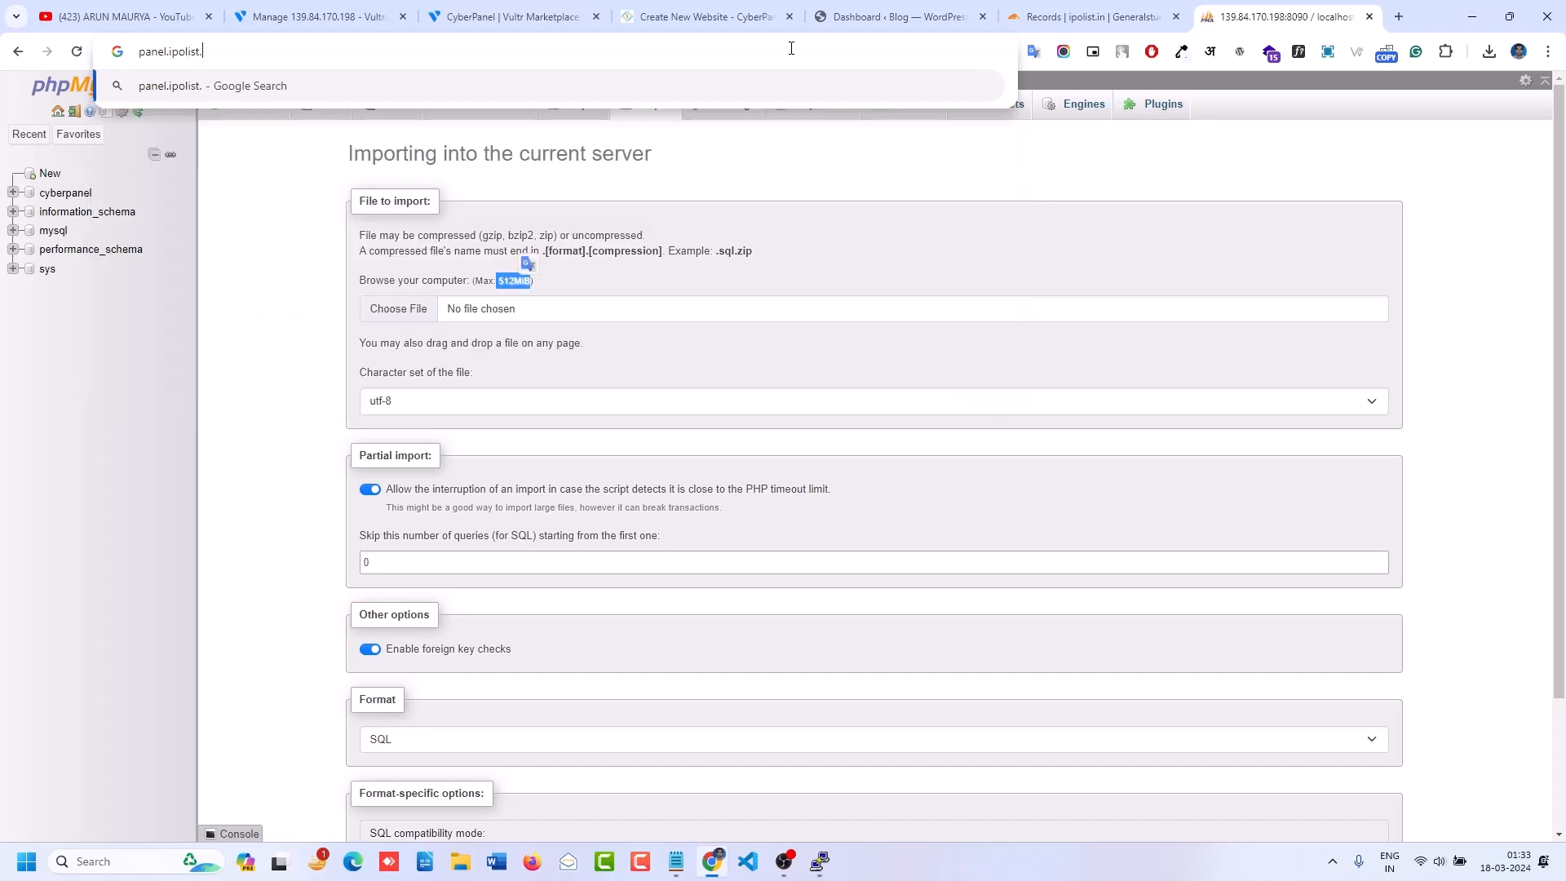
pyautogui.write('in')
pyautogui.press('F5')
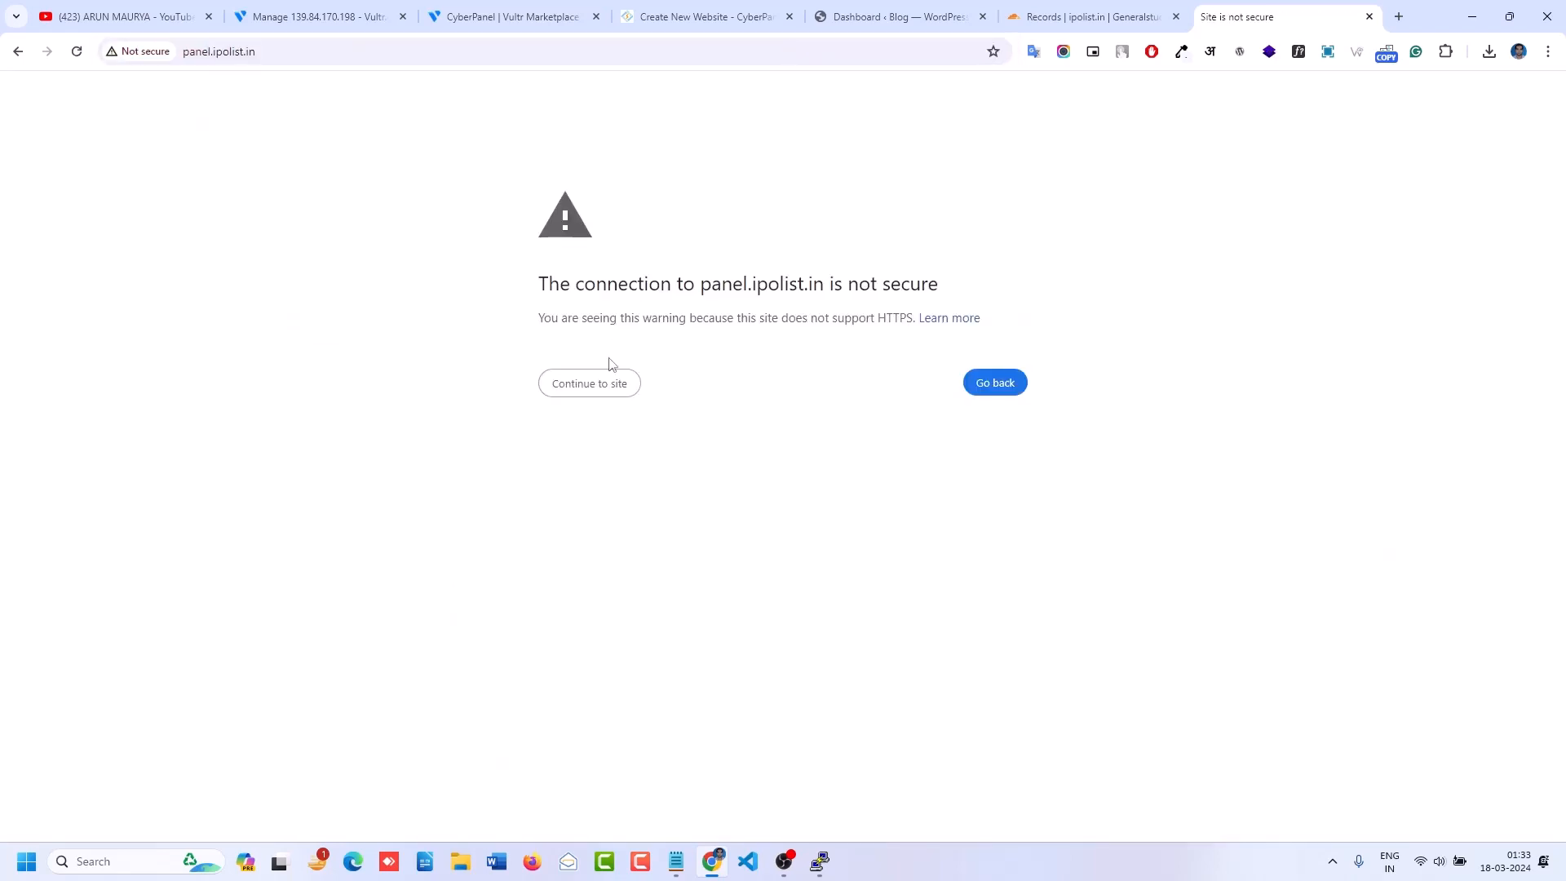
pyautogui.click(593, 394)
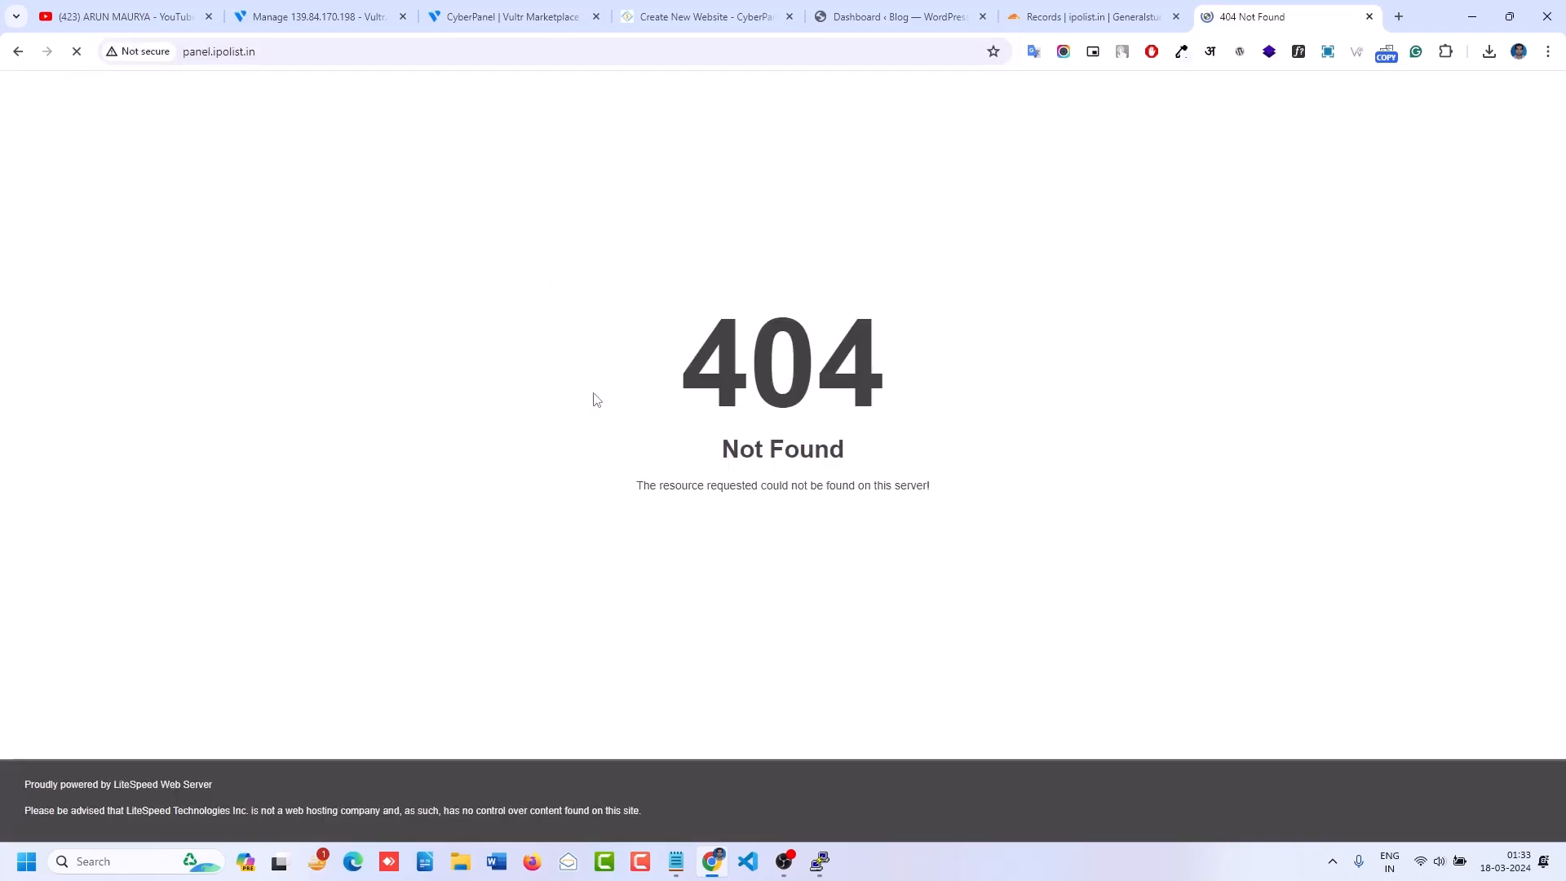
pyautogui.click(703, 10)
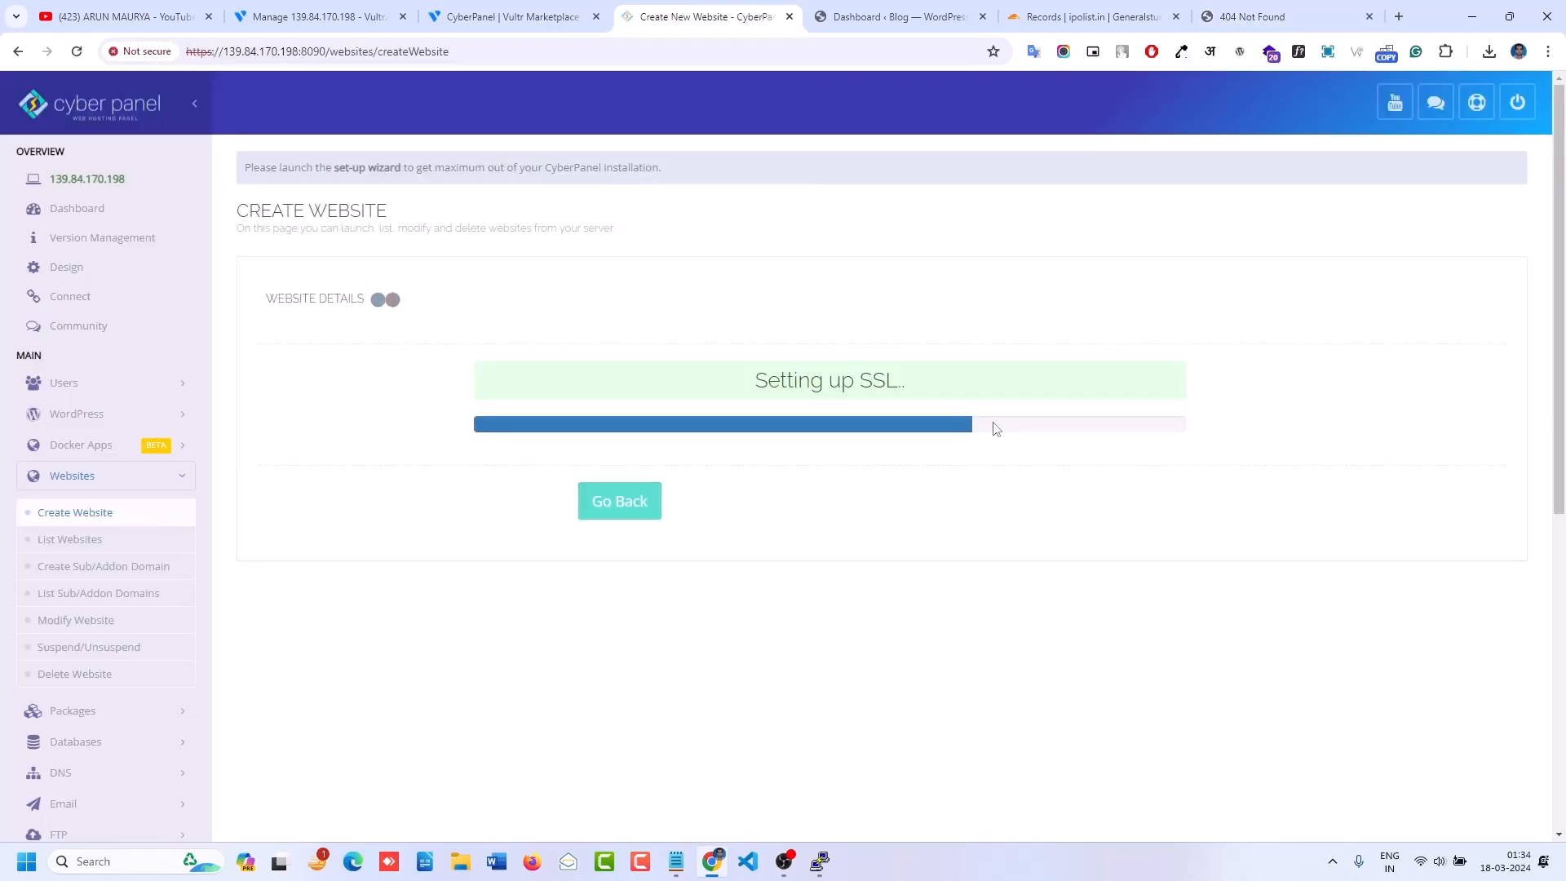
pyautogui.moveTo(1240, 17); pyautogui.dragTo(800, 8)
# Step: Confirm Successfully Installed, then reload panel.ipolist.in to show the CyberPanel Installed page
pyautogui.click(714, 8)
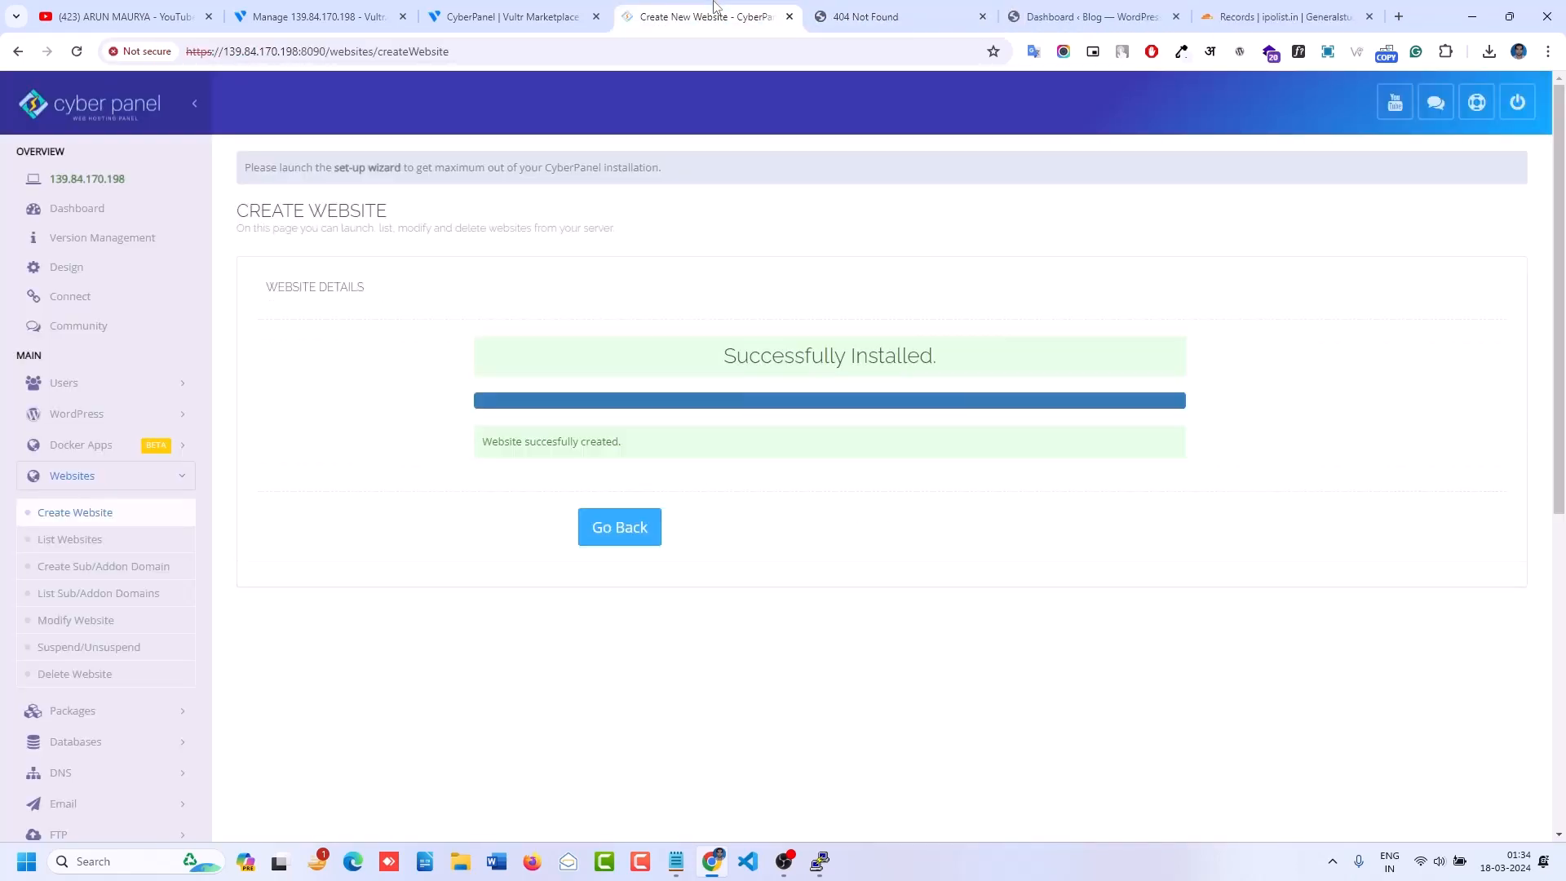
pyautogui.click(909, 12)
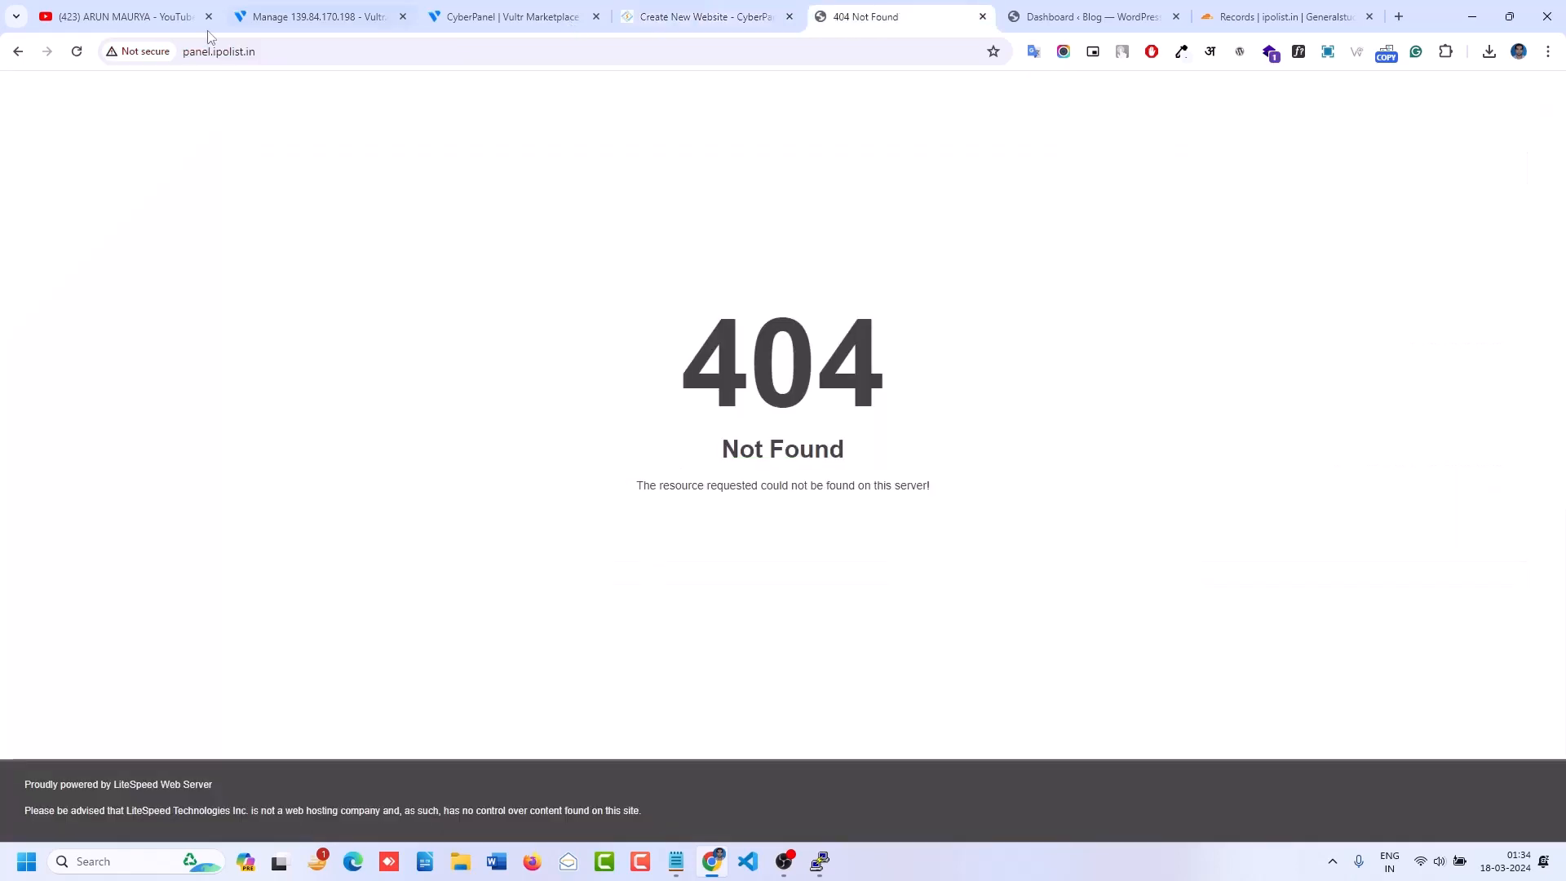
pyautogui.click(76, 52)
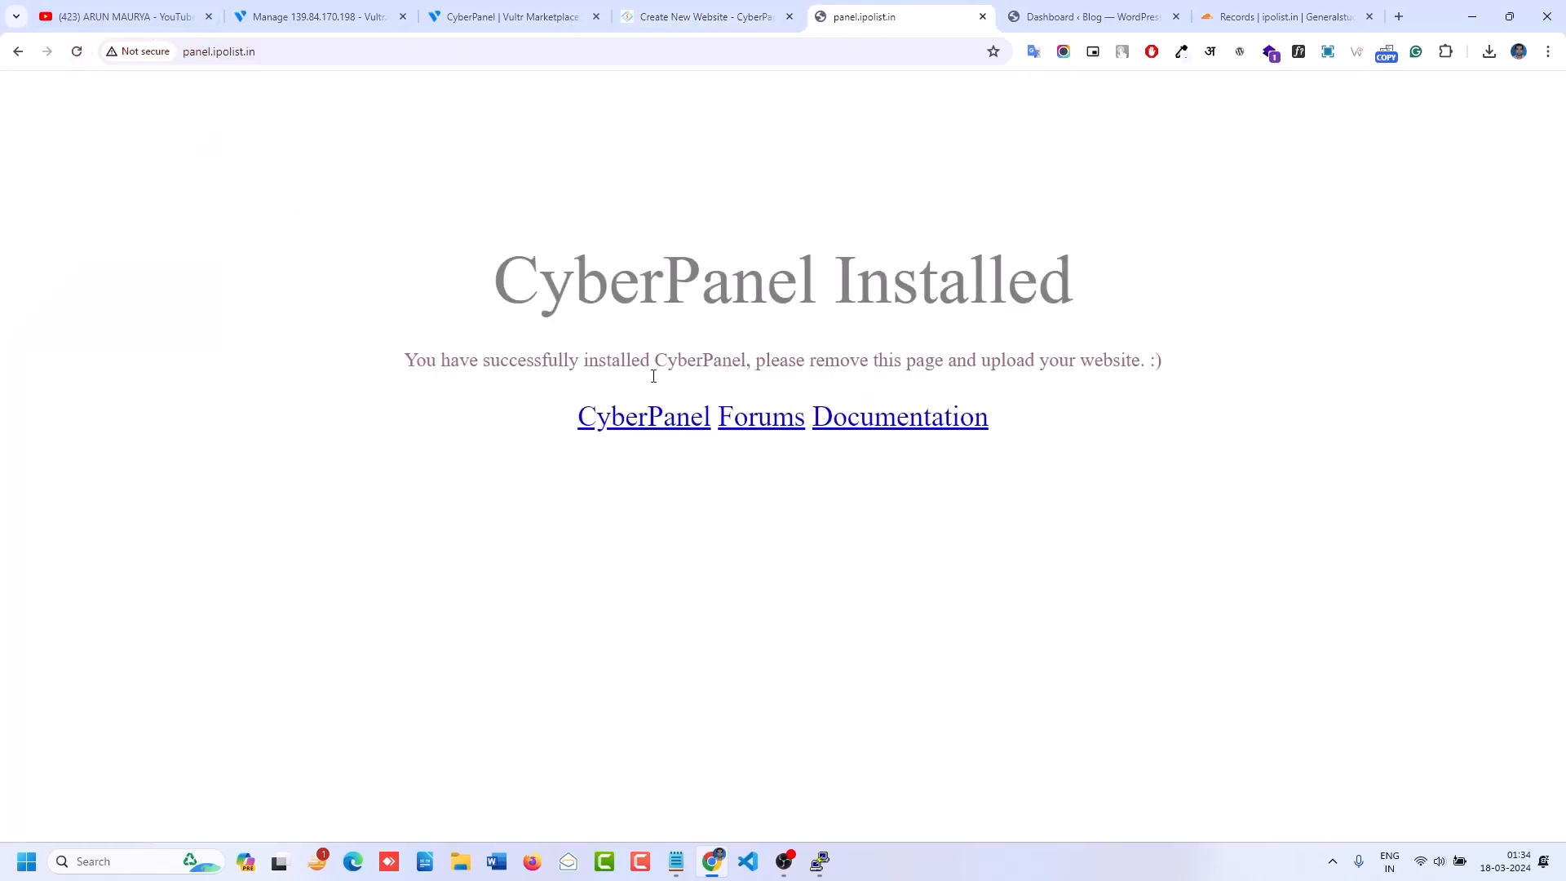
pyautogui.doubleClick(201, 59)
pyautogui.click(131, 52)
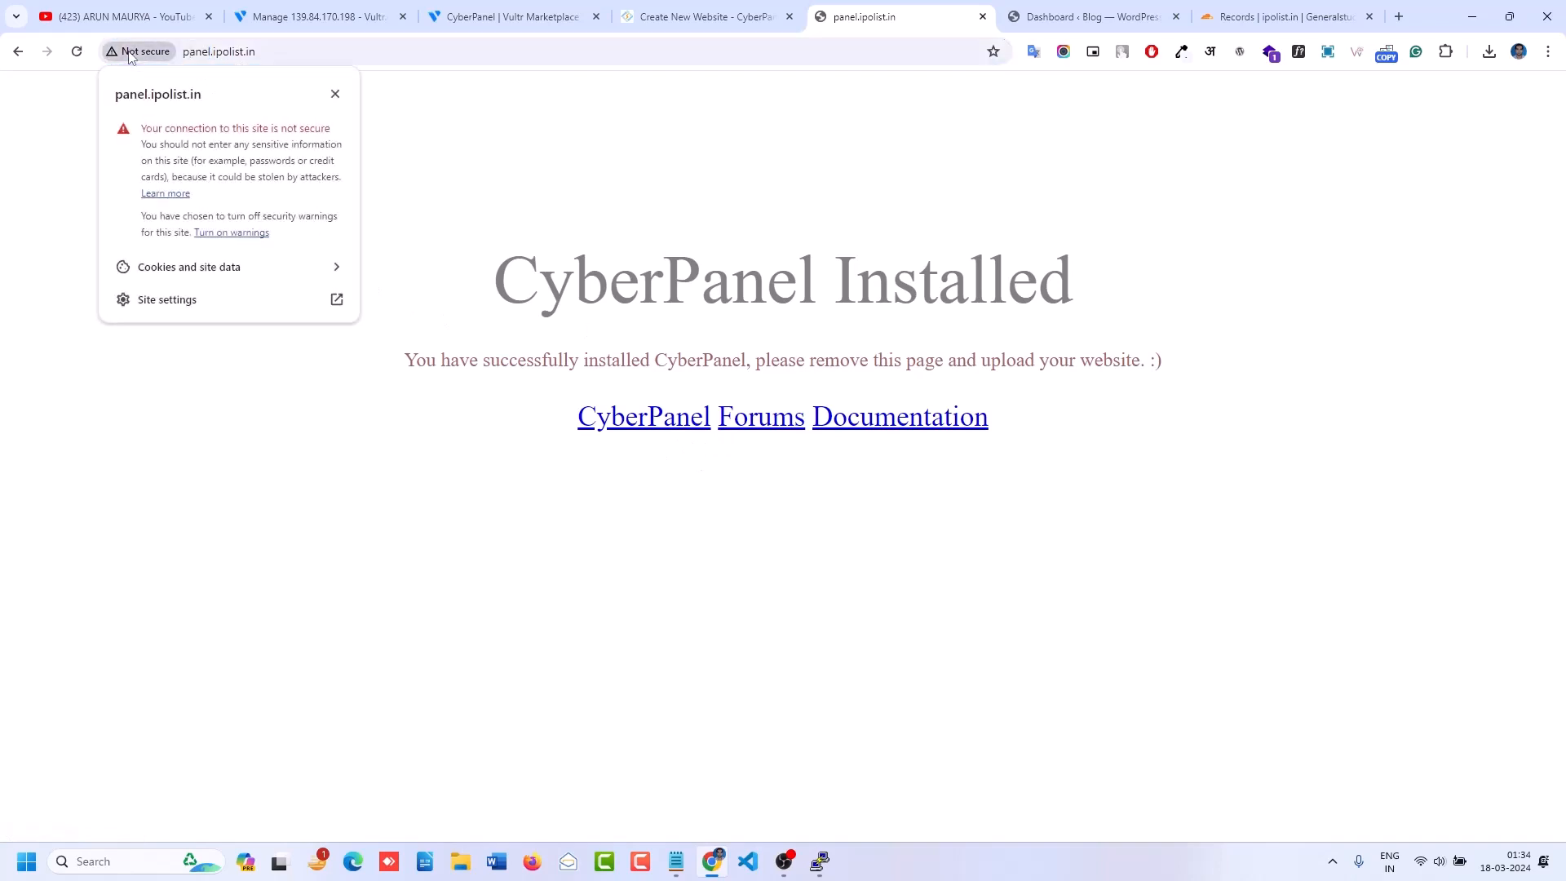
pyautogui.click(353, 65)
pyautogui.hotkey('ctrl', 'c')
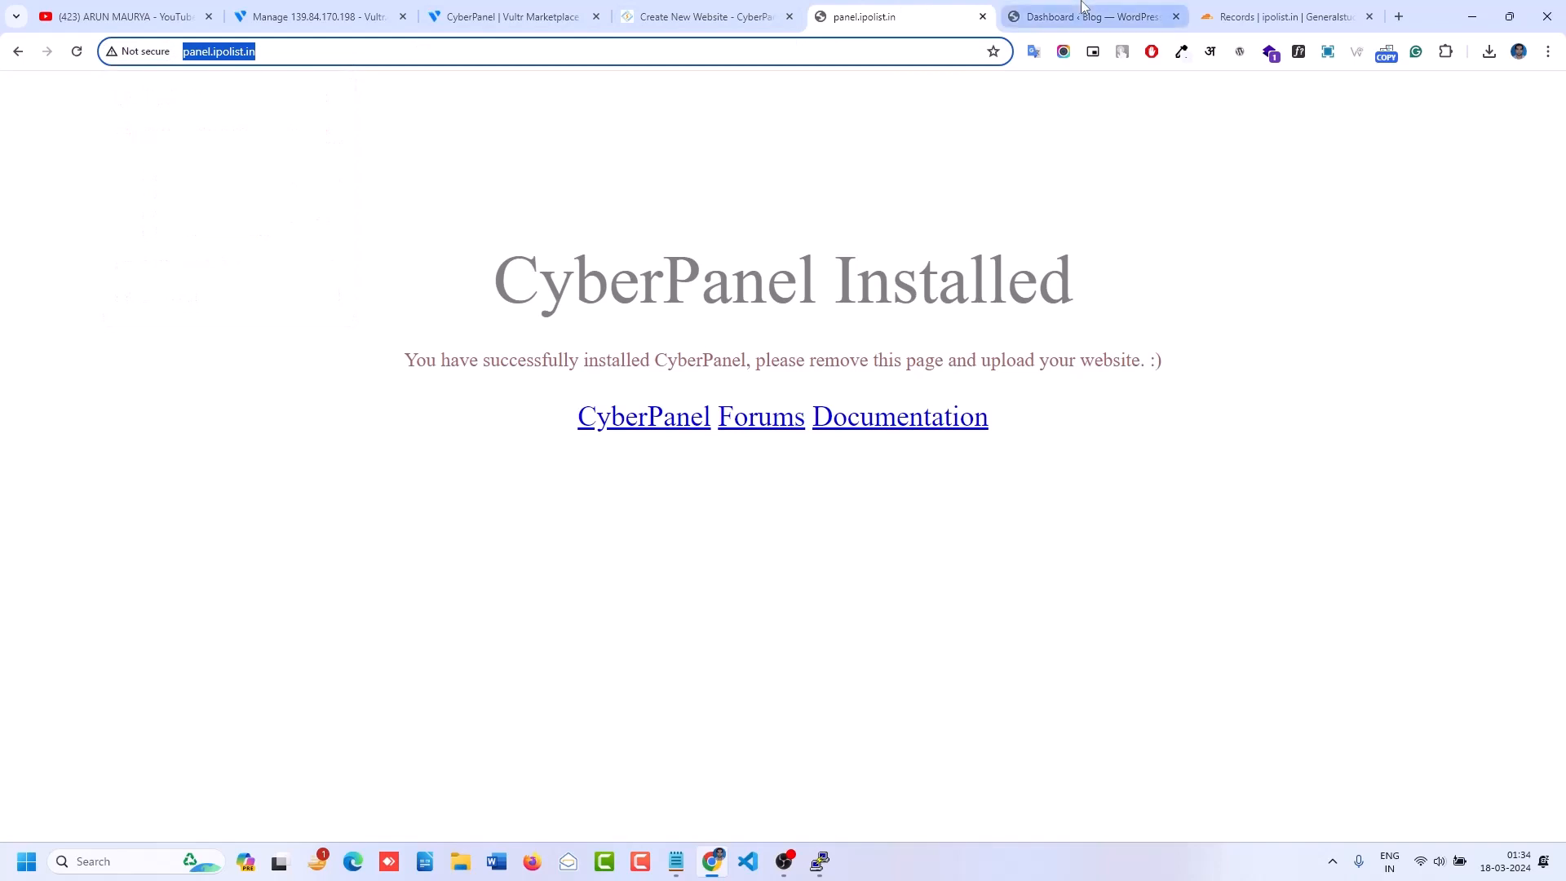
# Step: Reopen the panel.ipolist.in page and inspect its connection security details
pyautogui.click(982, 16)
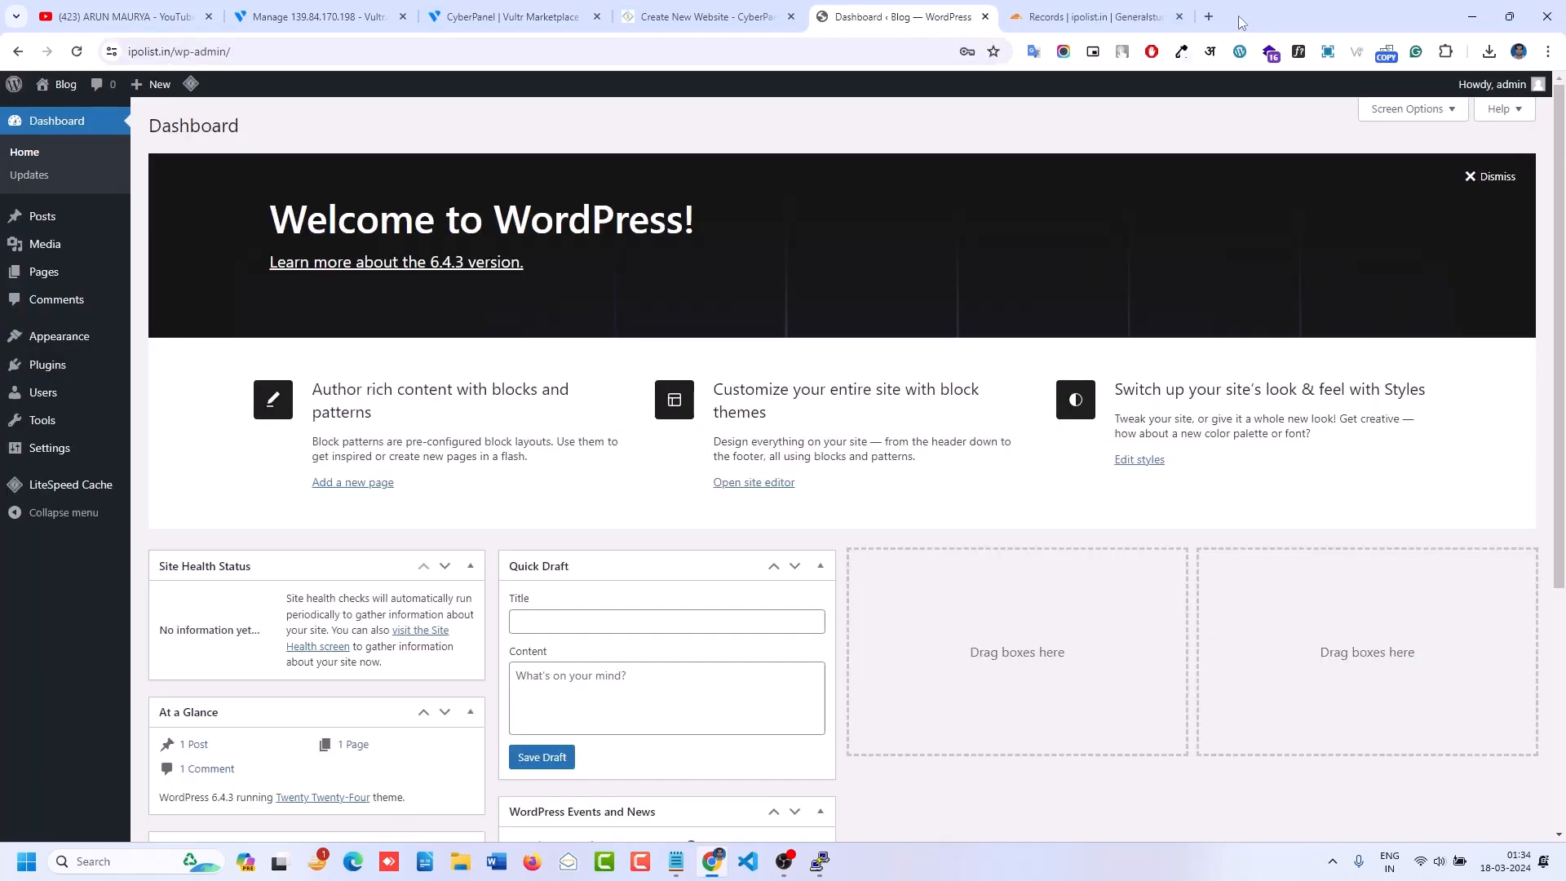
pyautogui.click(1209, 16)
pyautogui.hotkey('ctrl', 'v')
pyautogui.press('Return')
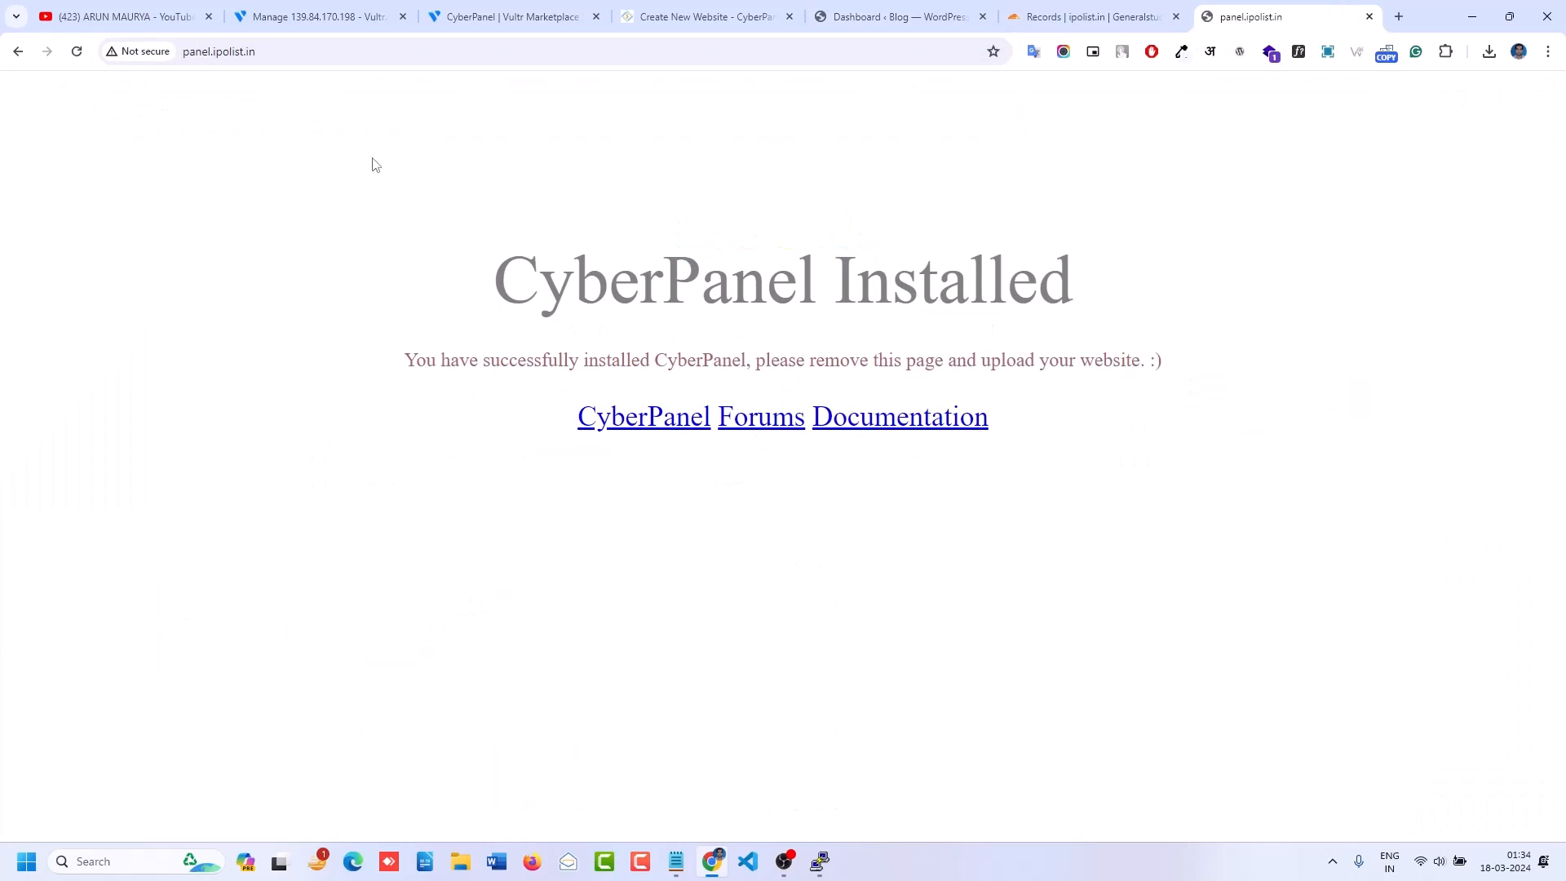
pyautogui.click(139, 51)
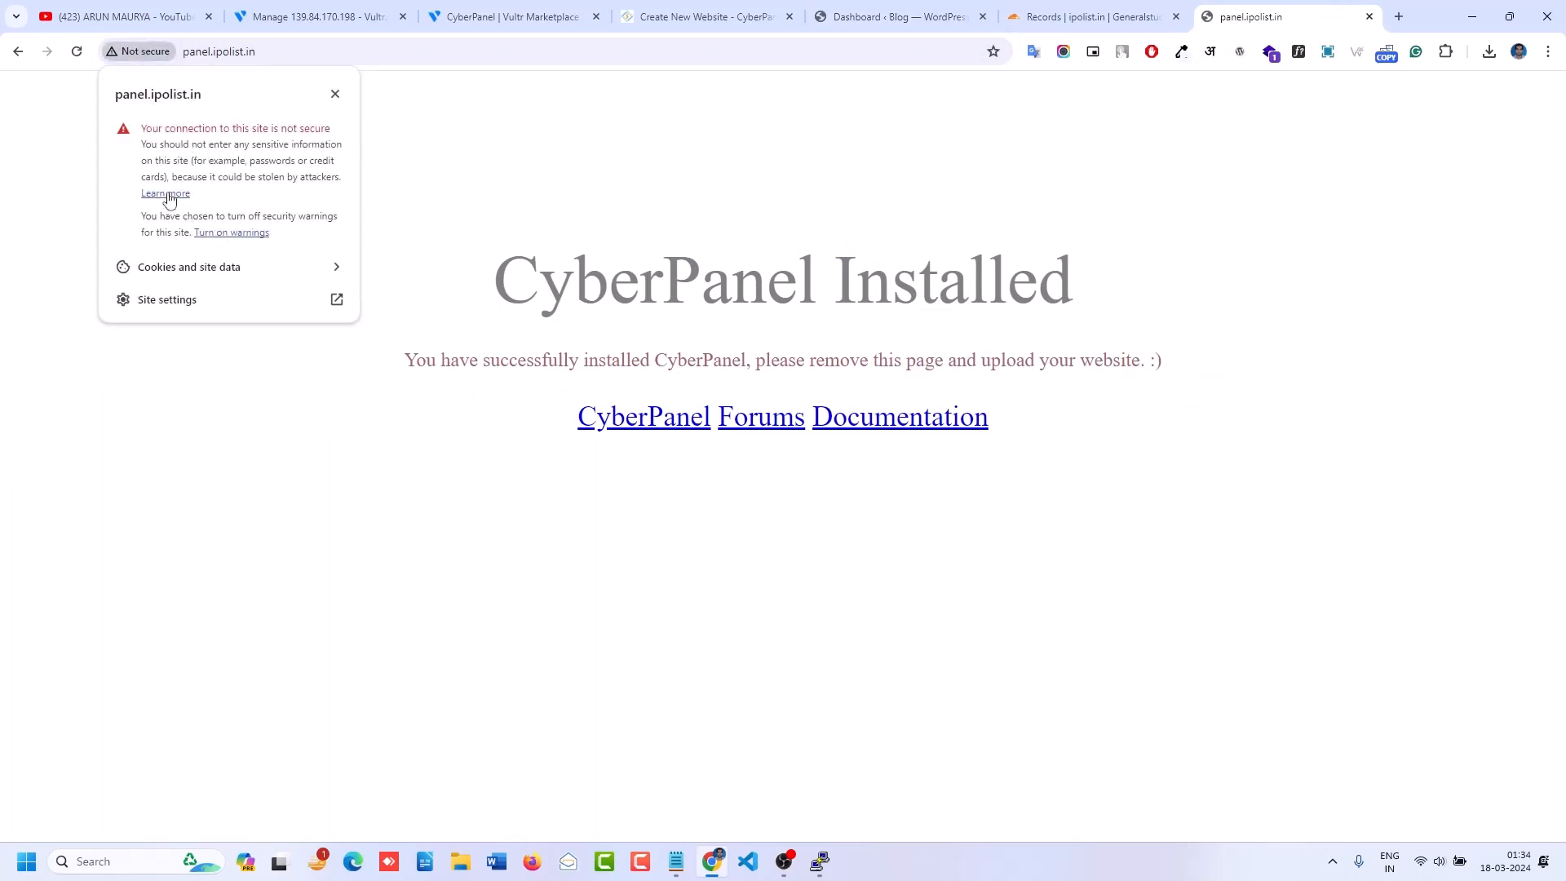
pyautogui.click(388, 433)
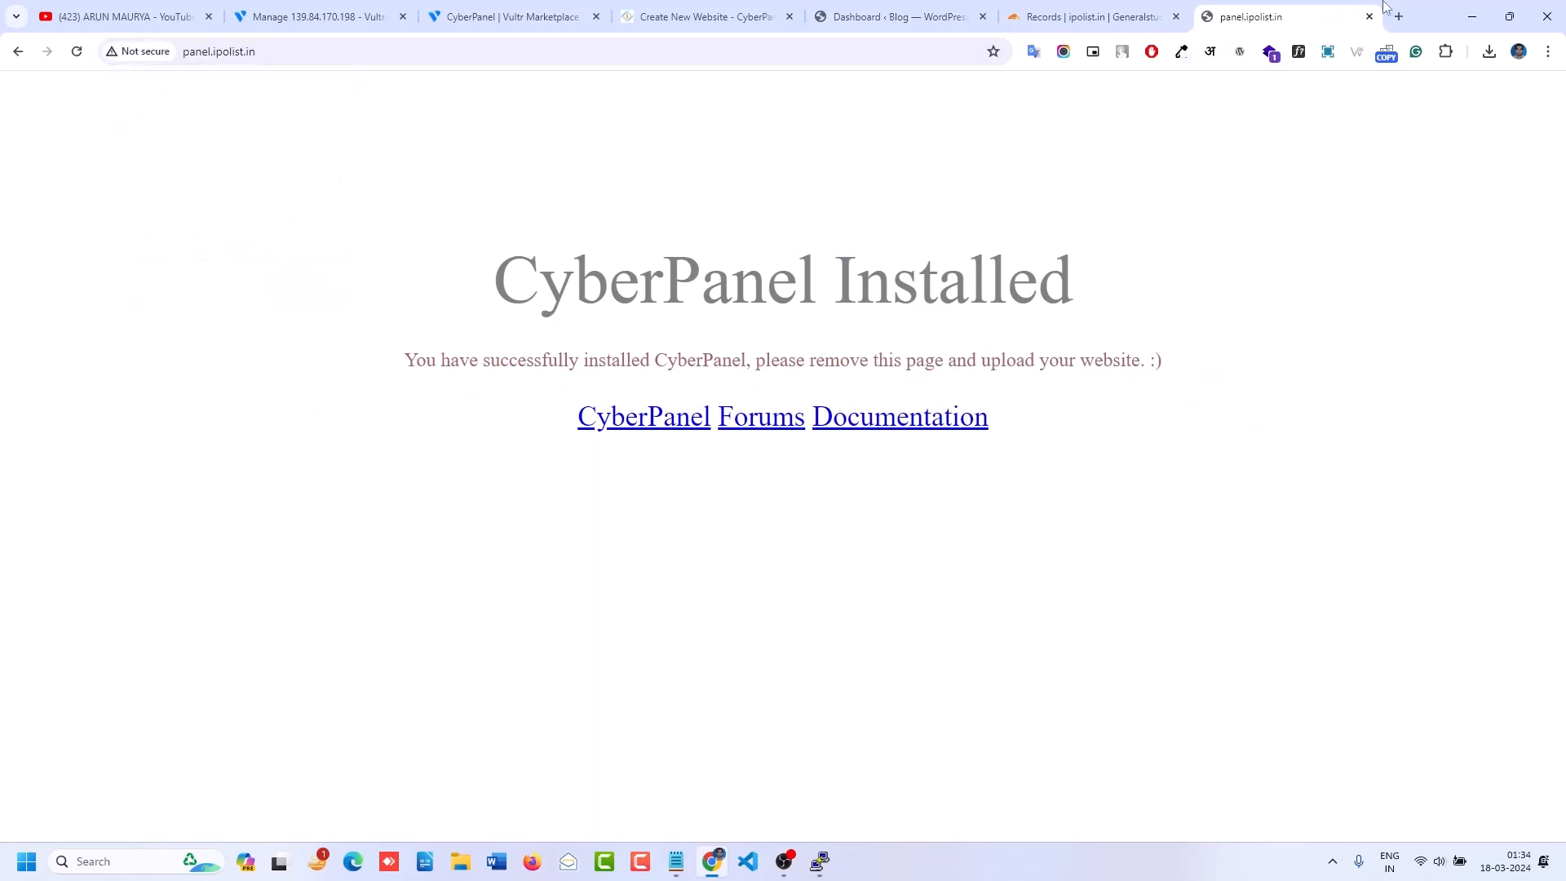
# Step: Place the panel.ipolist.in tab after Create New Website and recheck the creation result
pyautogui.moveTo(1329, 10); pyautogui.dragTo(893, 6)
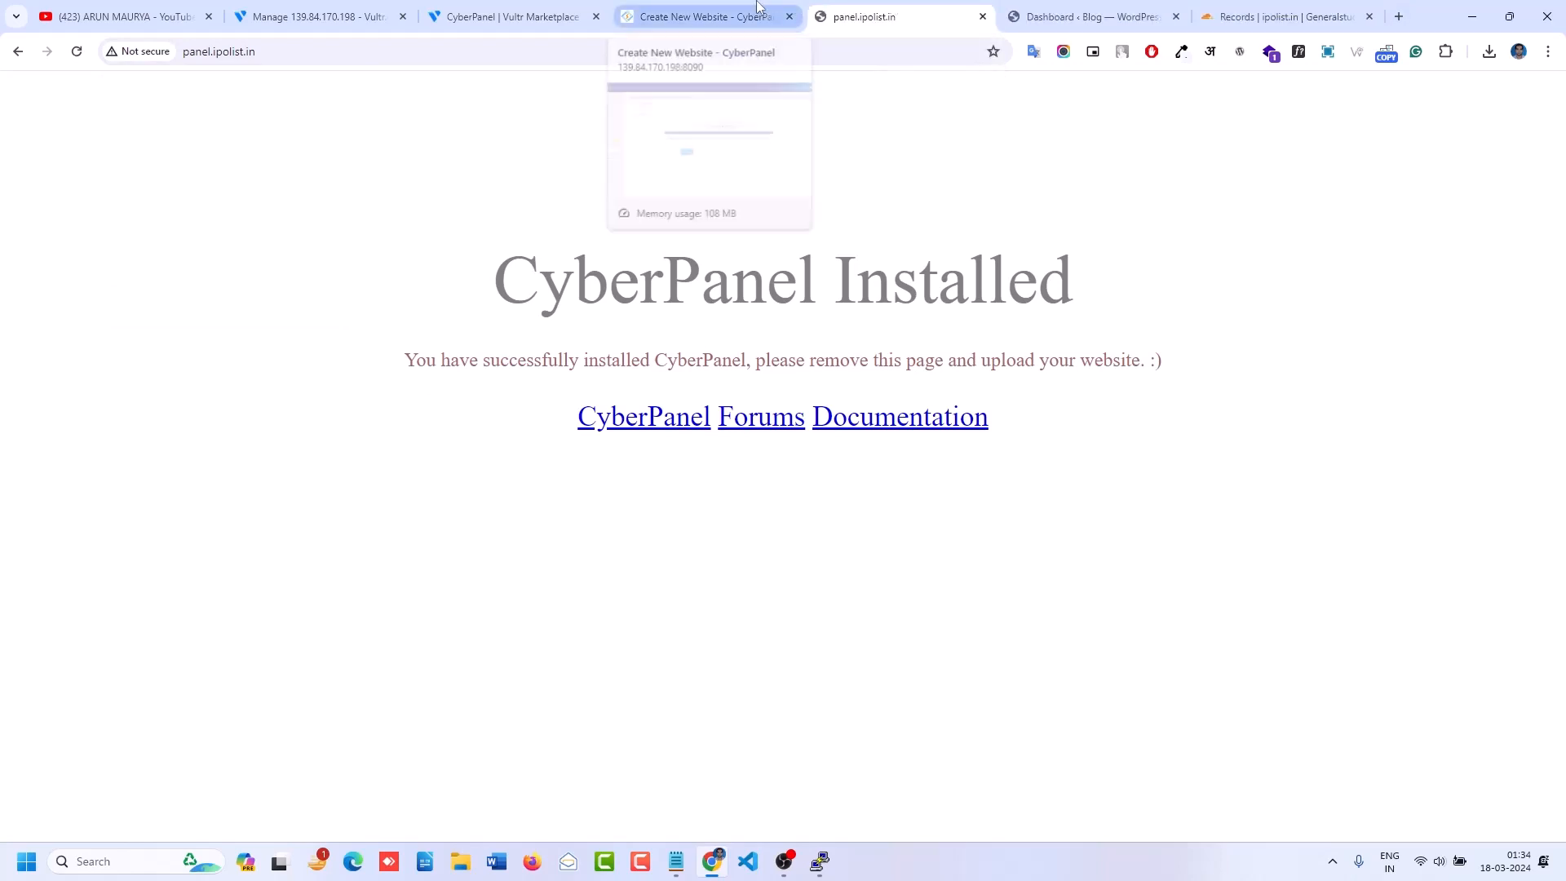
pyautogui.click(699, 11)
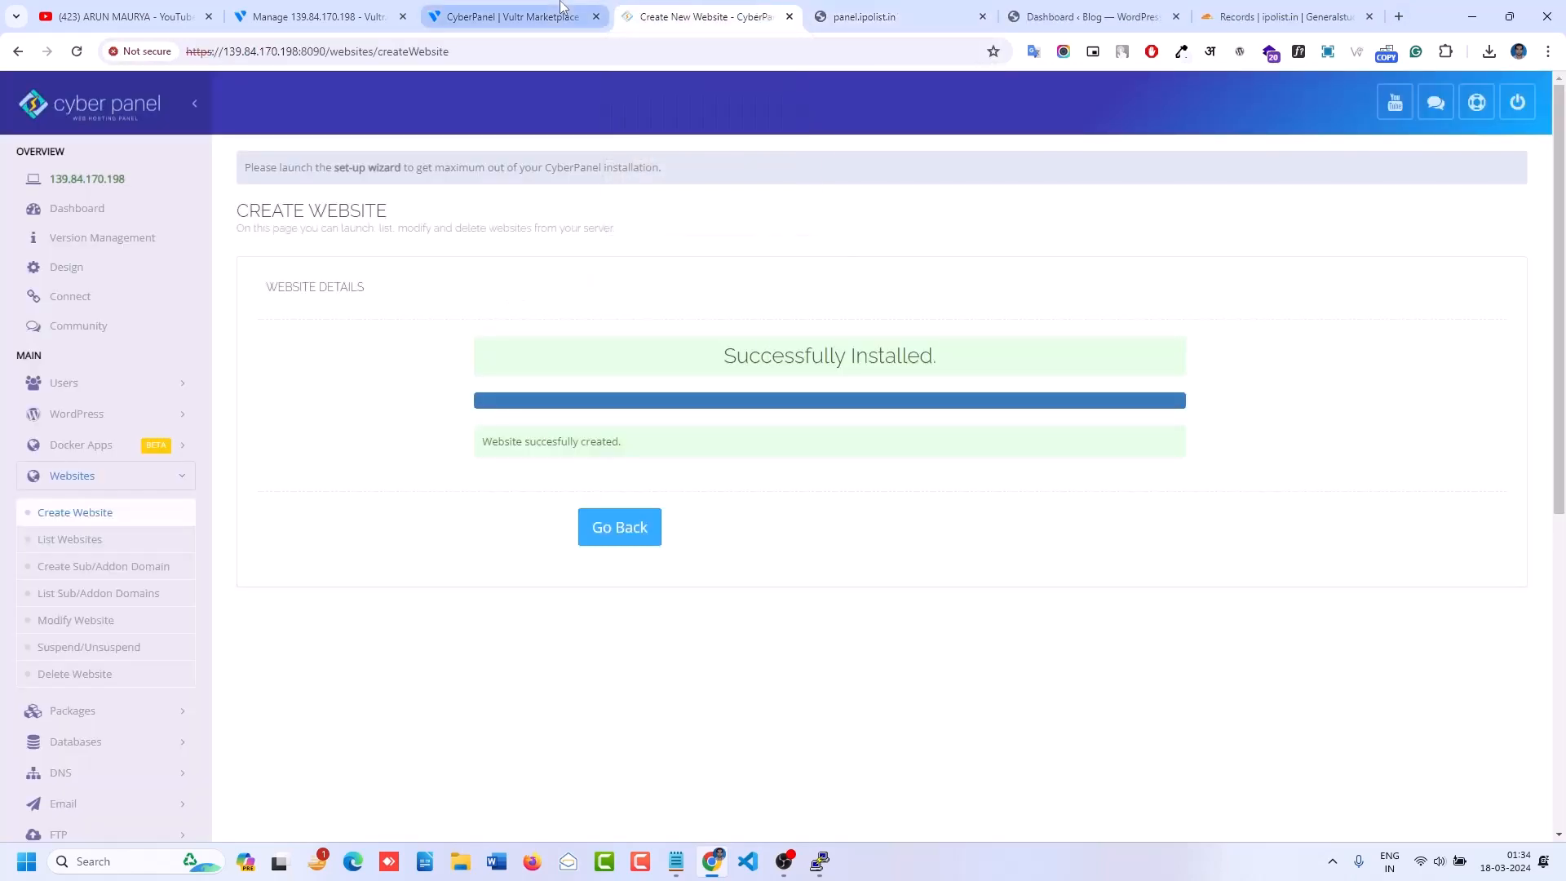
pyautogui.click(925, 8)
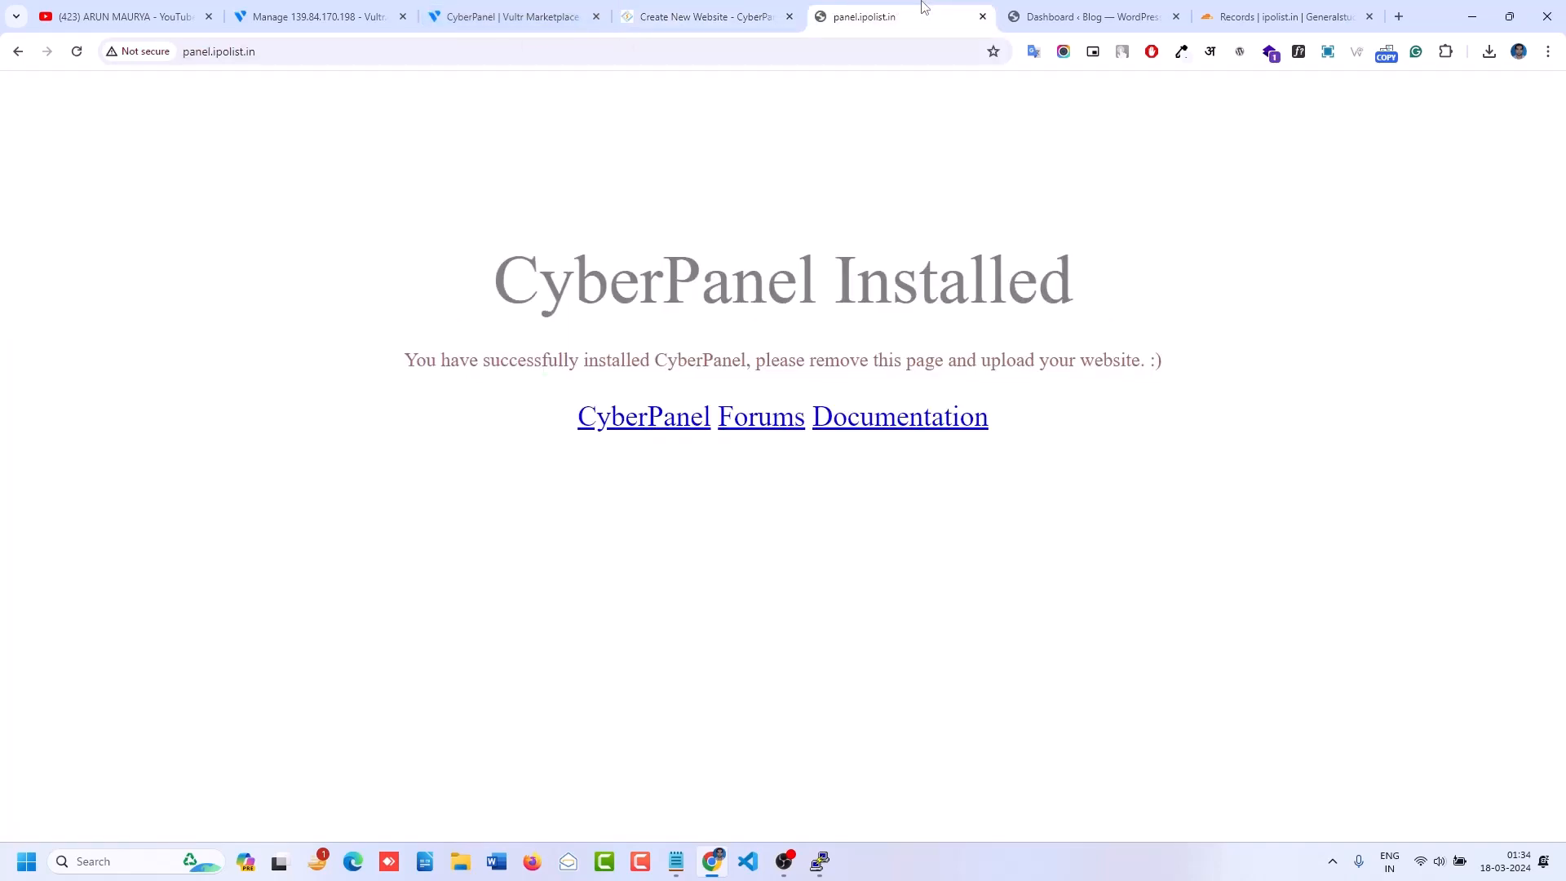
pyautogui.click(773, 8)
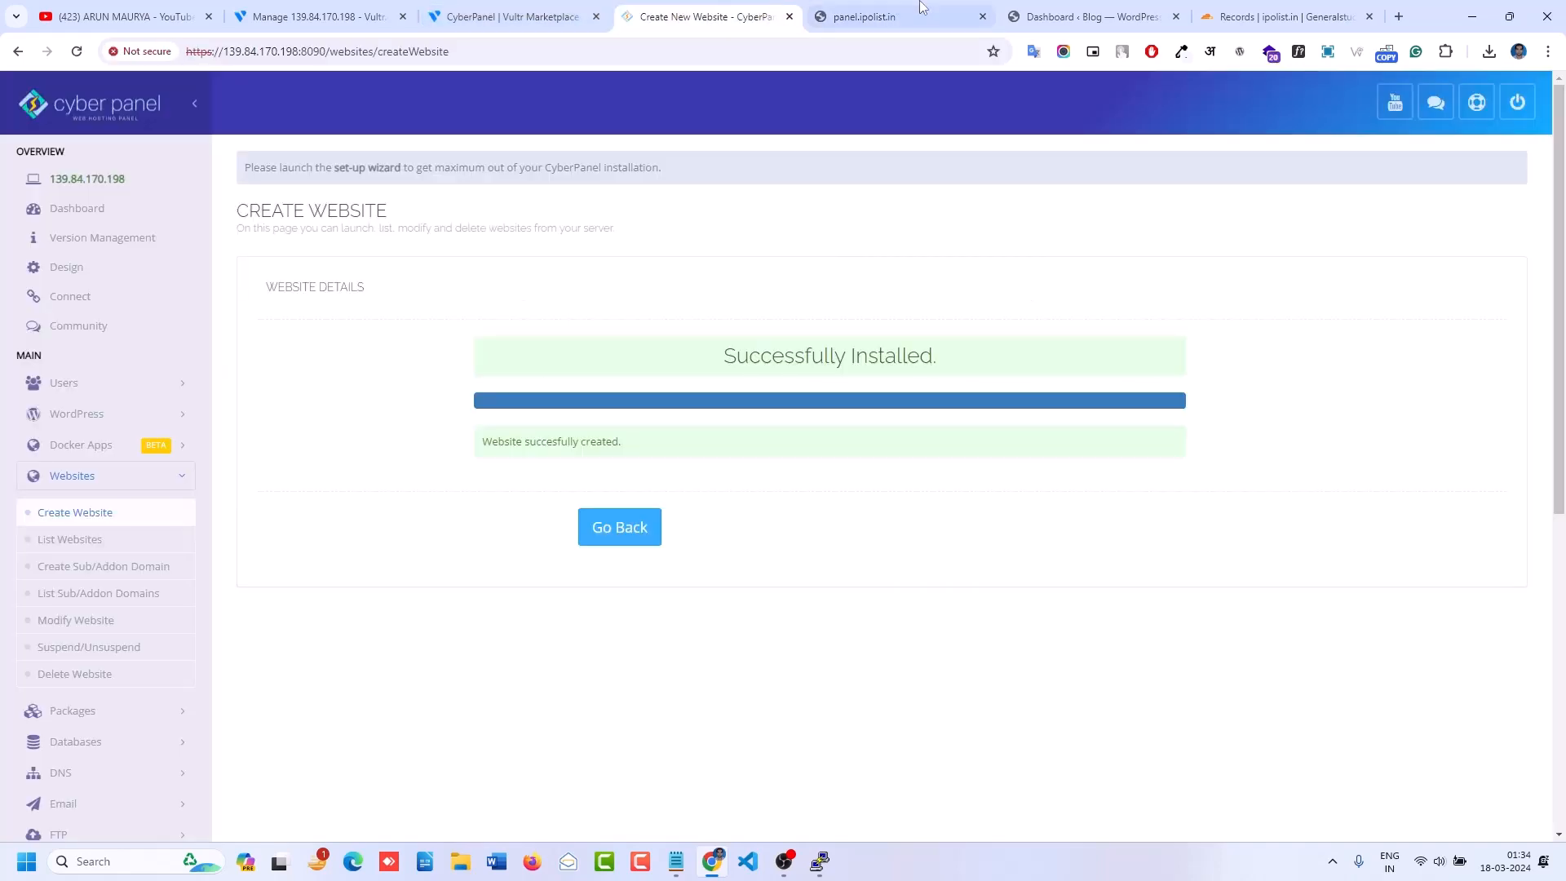
pyautogui.click(897, 16)
pyautogui.click(458, 55)
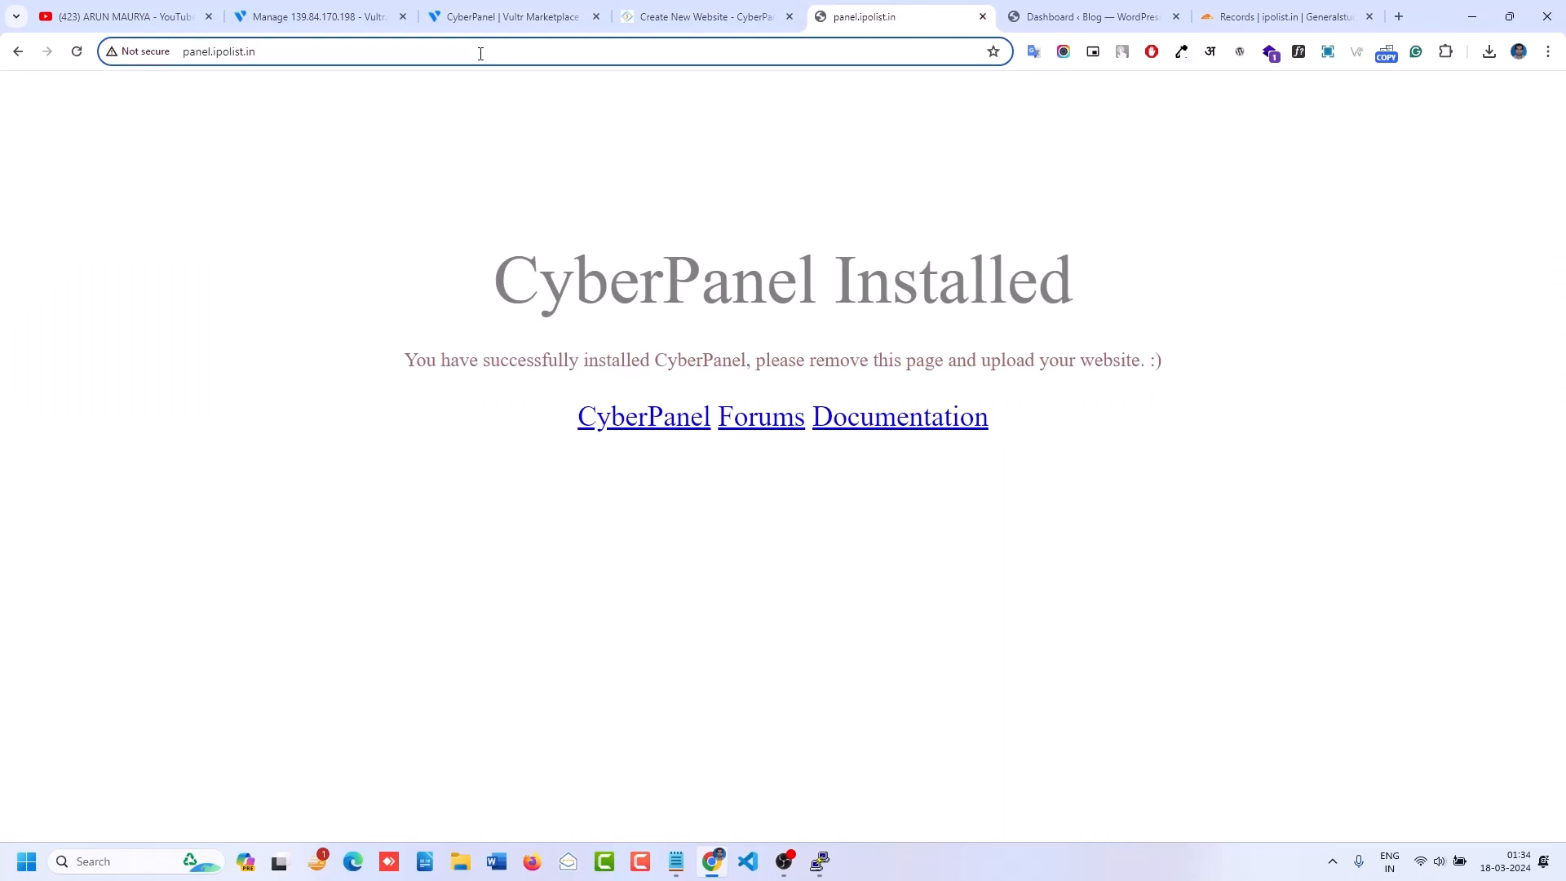
# Step: Open panel.ipolist.in:8090 past the certificate warning to reach the CyberPanel login page
pyautogui.write(':8090')
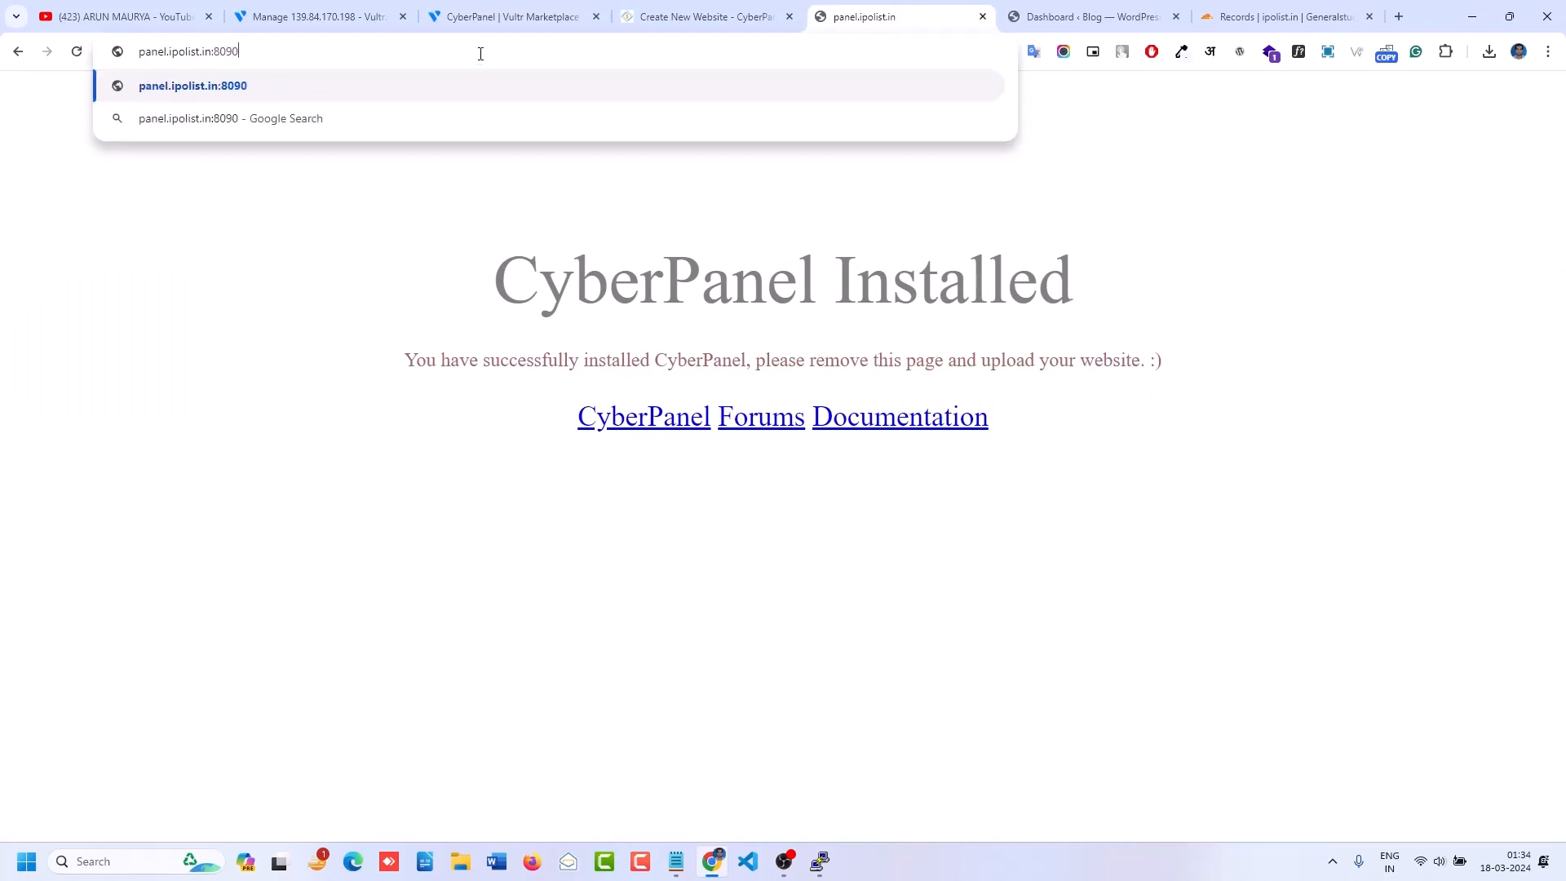
pyautogui.press('Return')
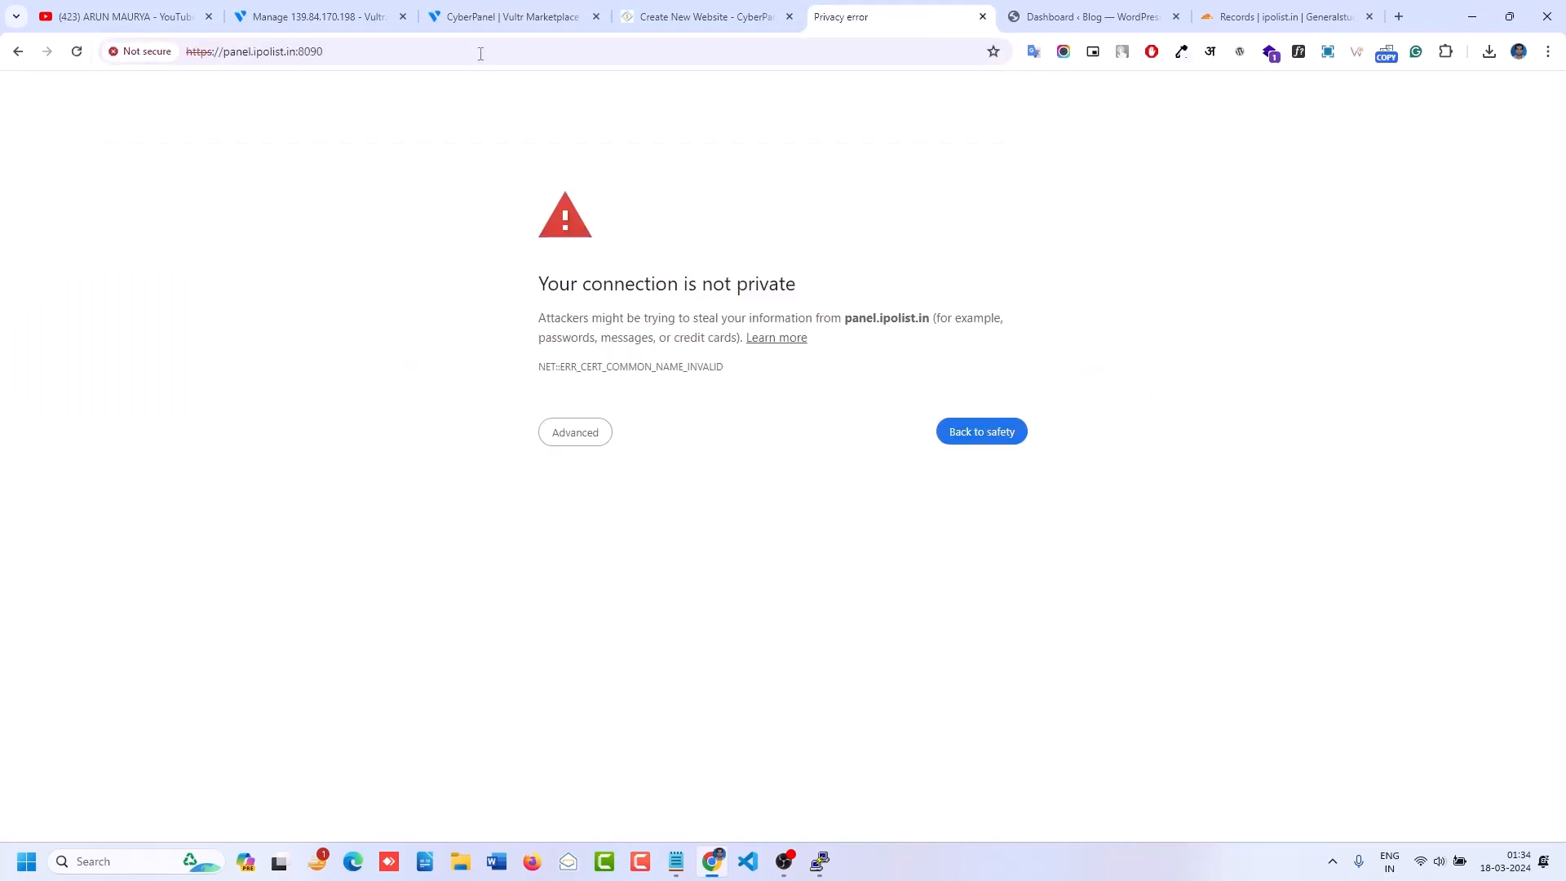
pyautogui.click(571, 424)
pyautogui.click(608, 561)
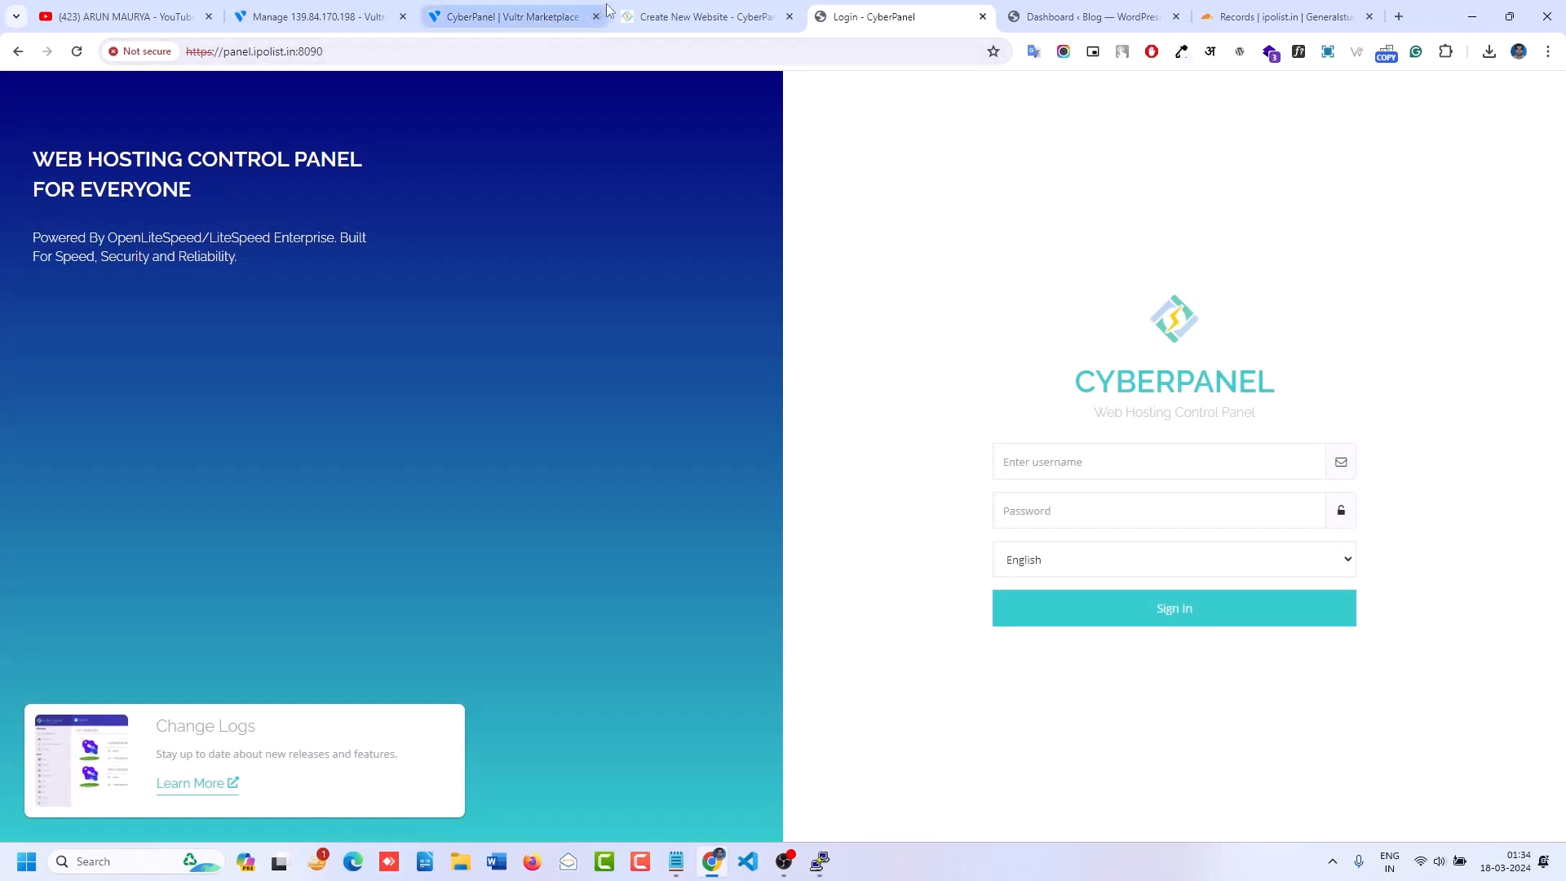
pyautogui.click(678, 7)
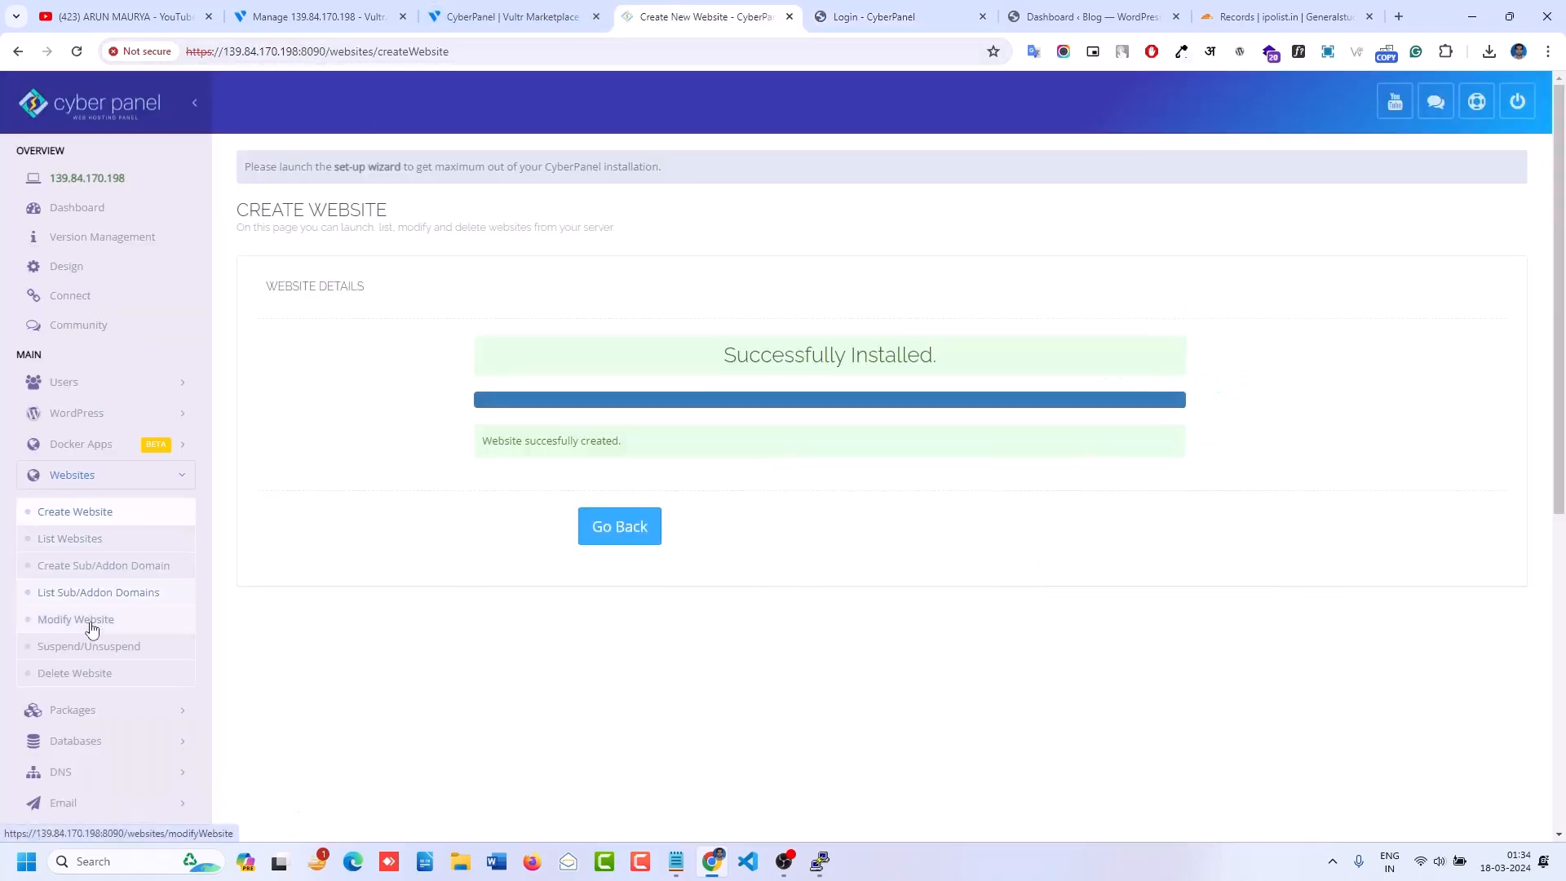
# Step: Under SSL > Hostname SSL, select panel.ipolist.in and issue the certificate
pyautogui.scroll(-2, 95, 620)
pyautogui.scroll(-4, 94, 615)
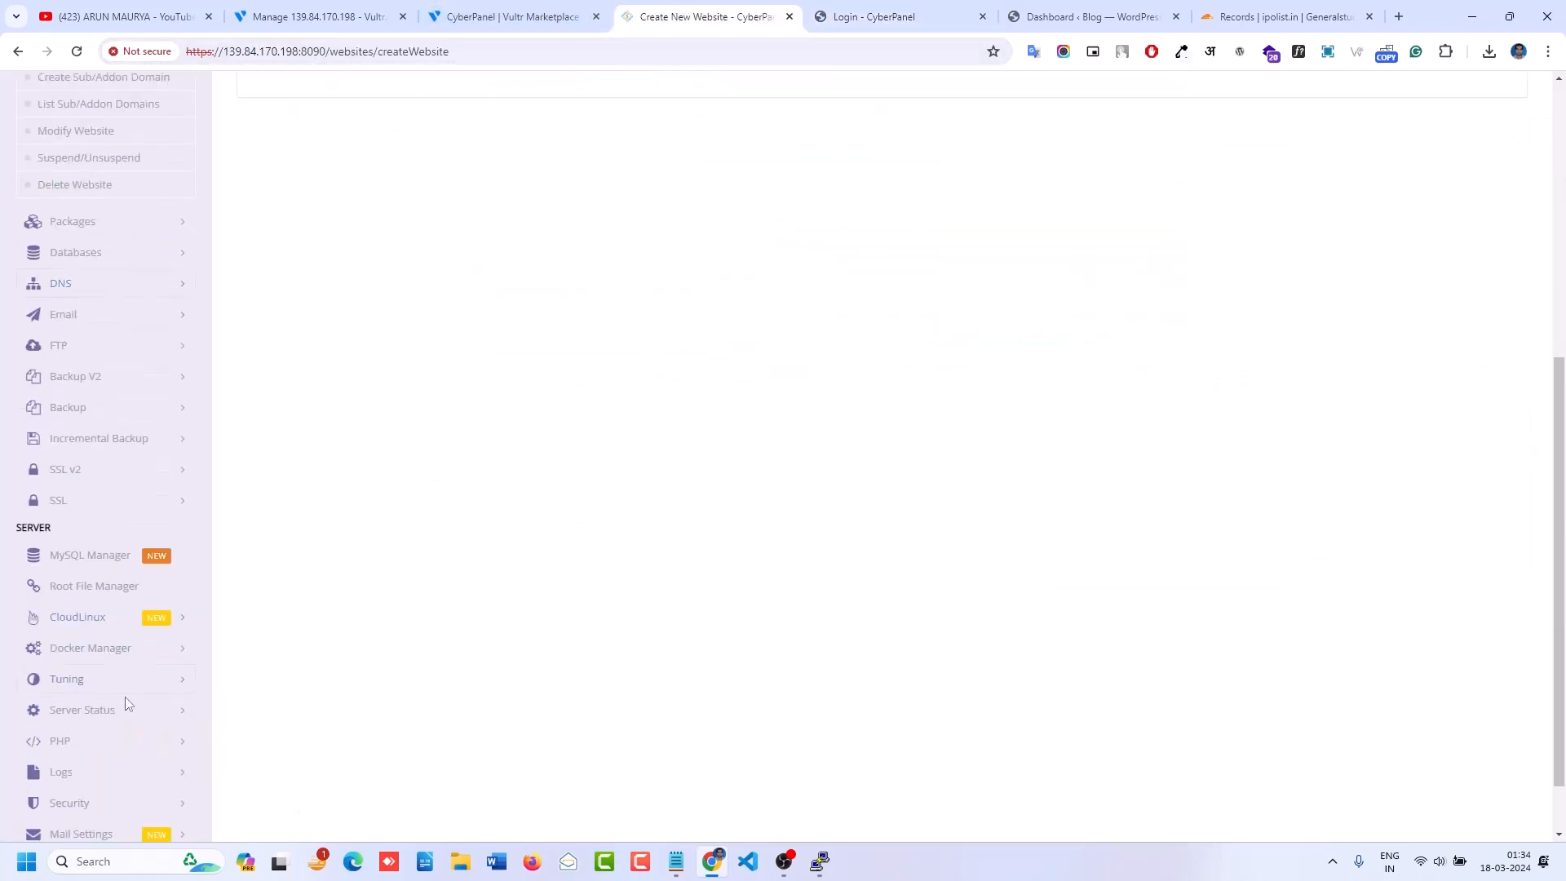
pyautogui.scroll(-1, 152, 777)
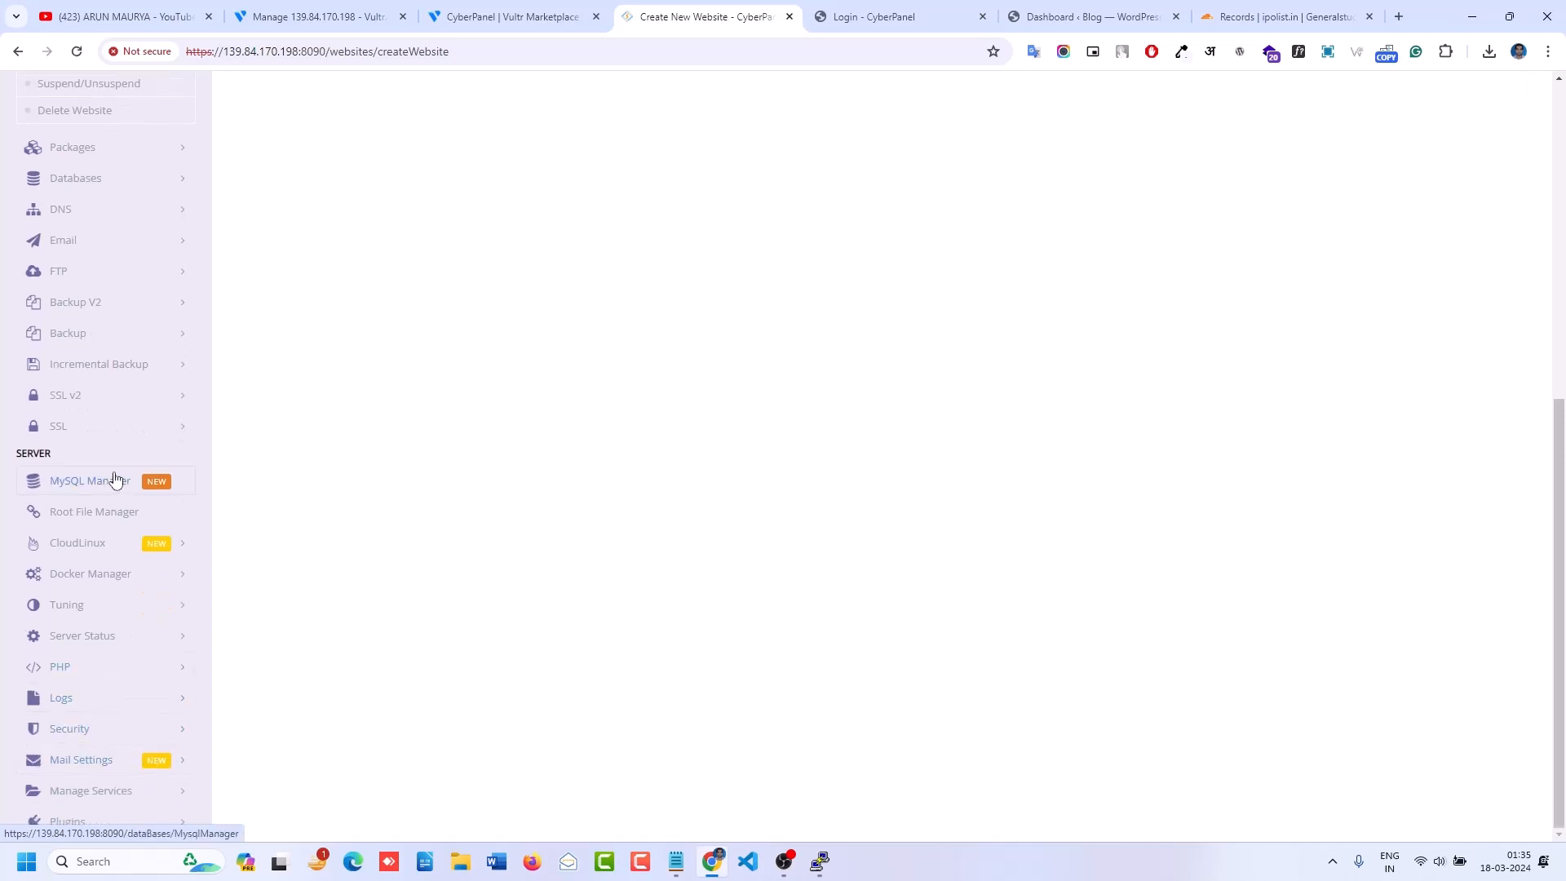
pyautogui.click(99, 430)
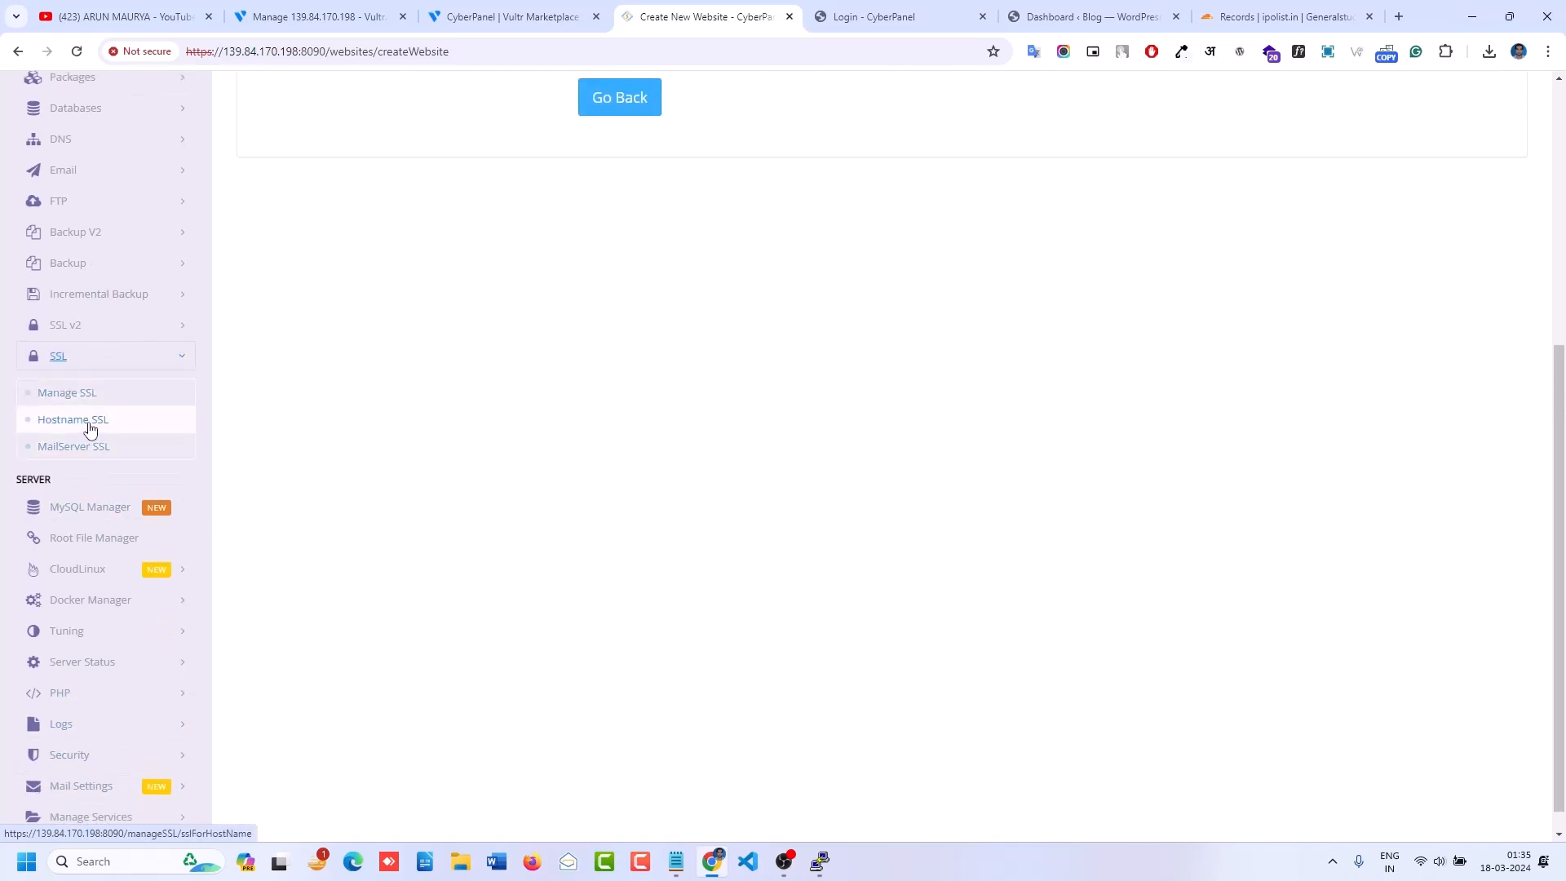
pyautogui.click(107, 431)
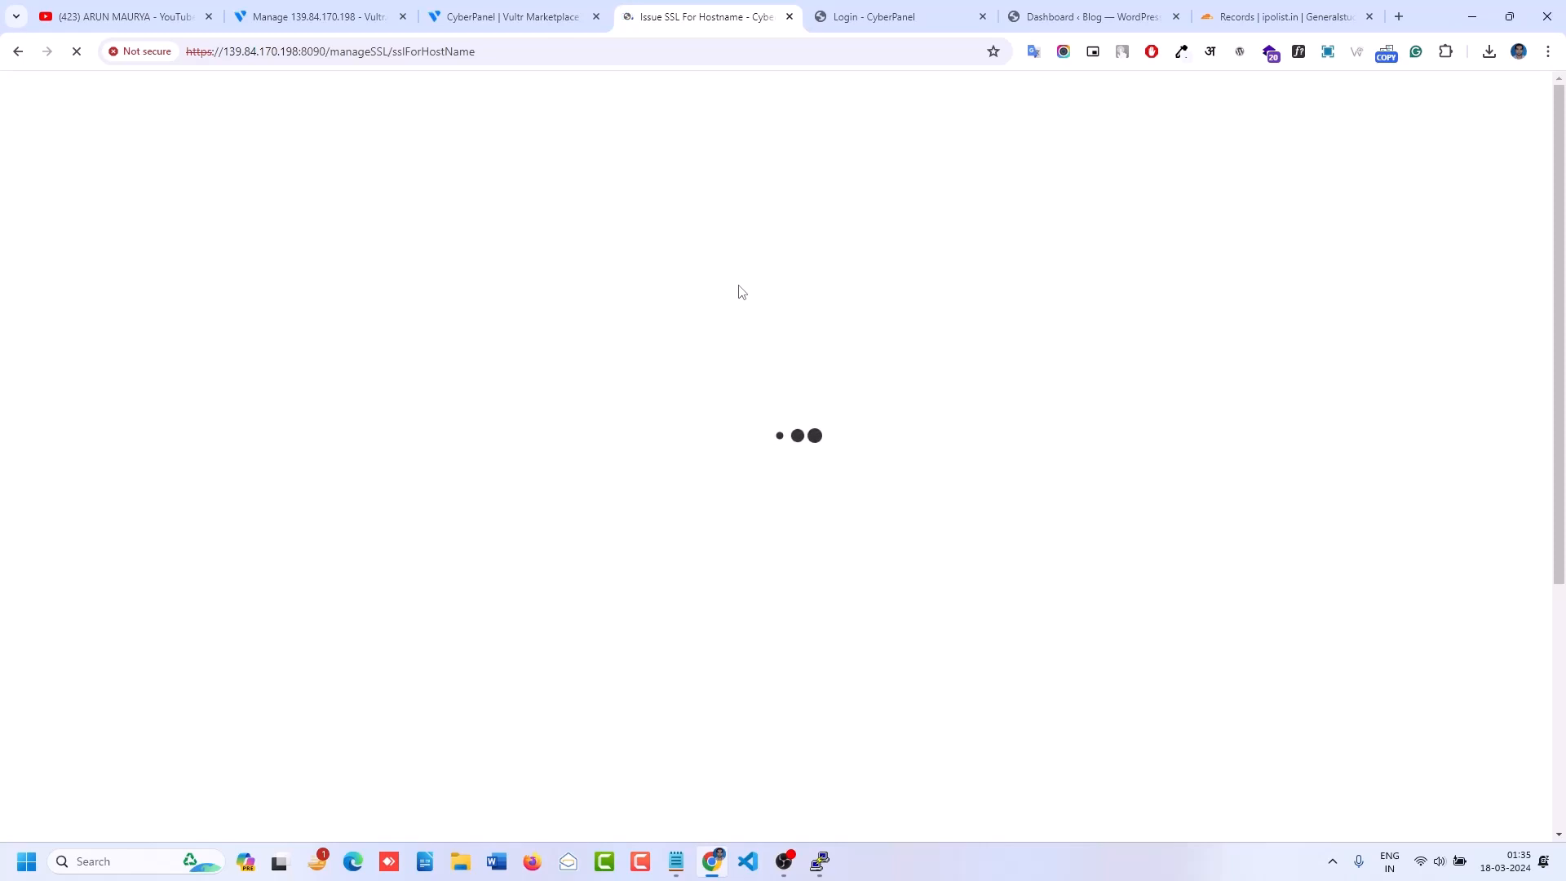
pyautogui.click(716, 398)
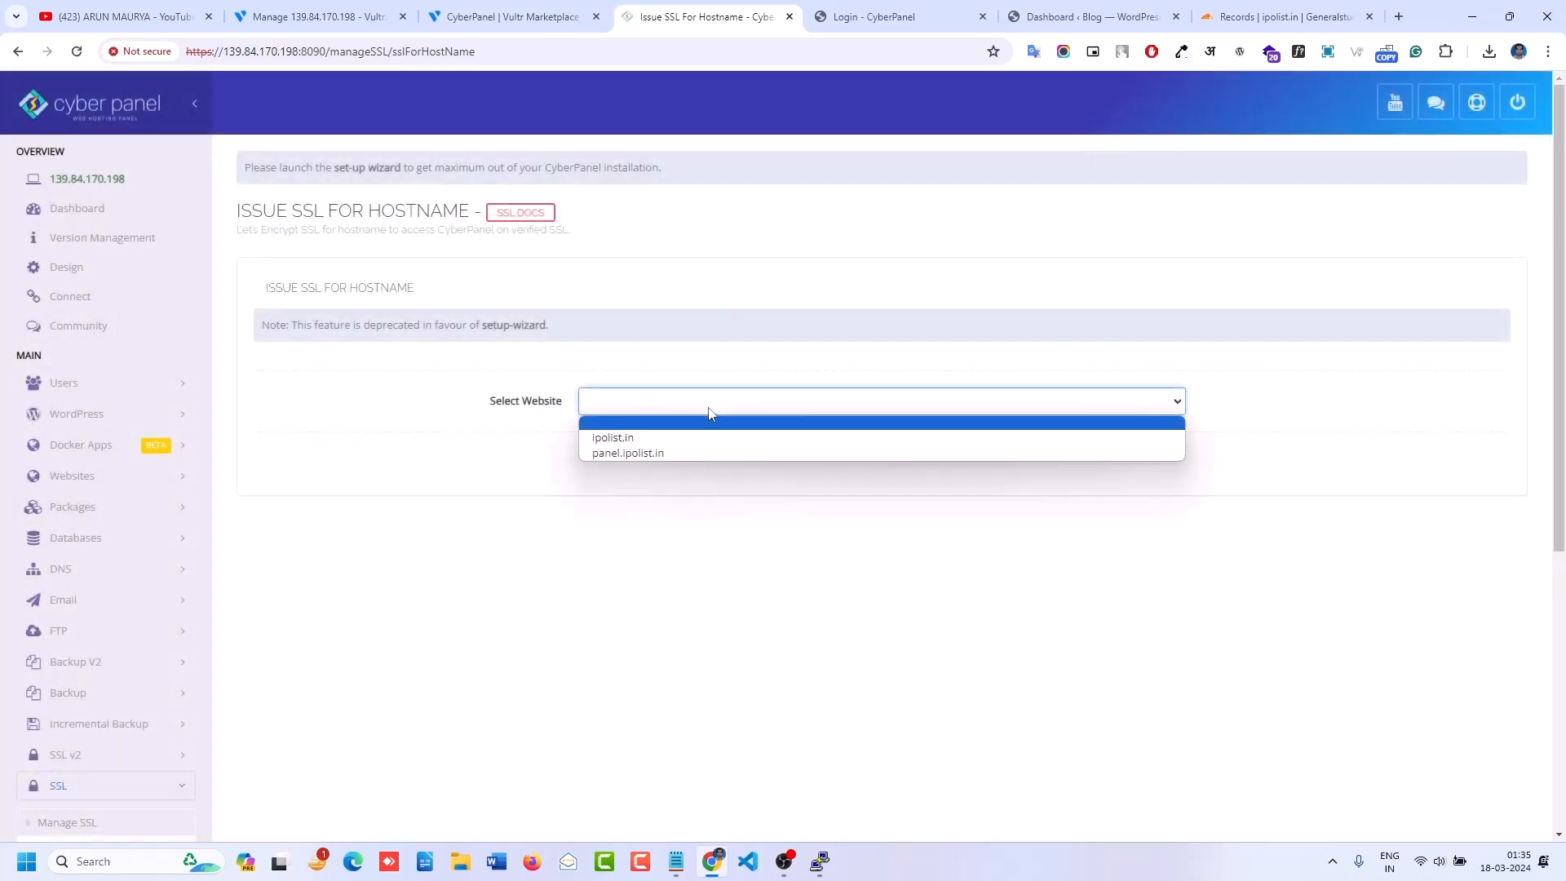
pyautogui.click(669, 453)
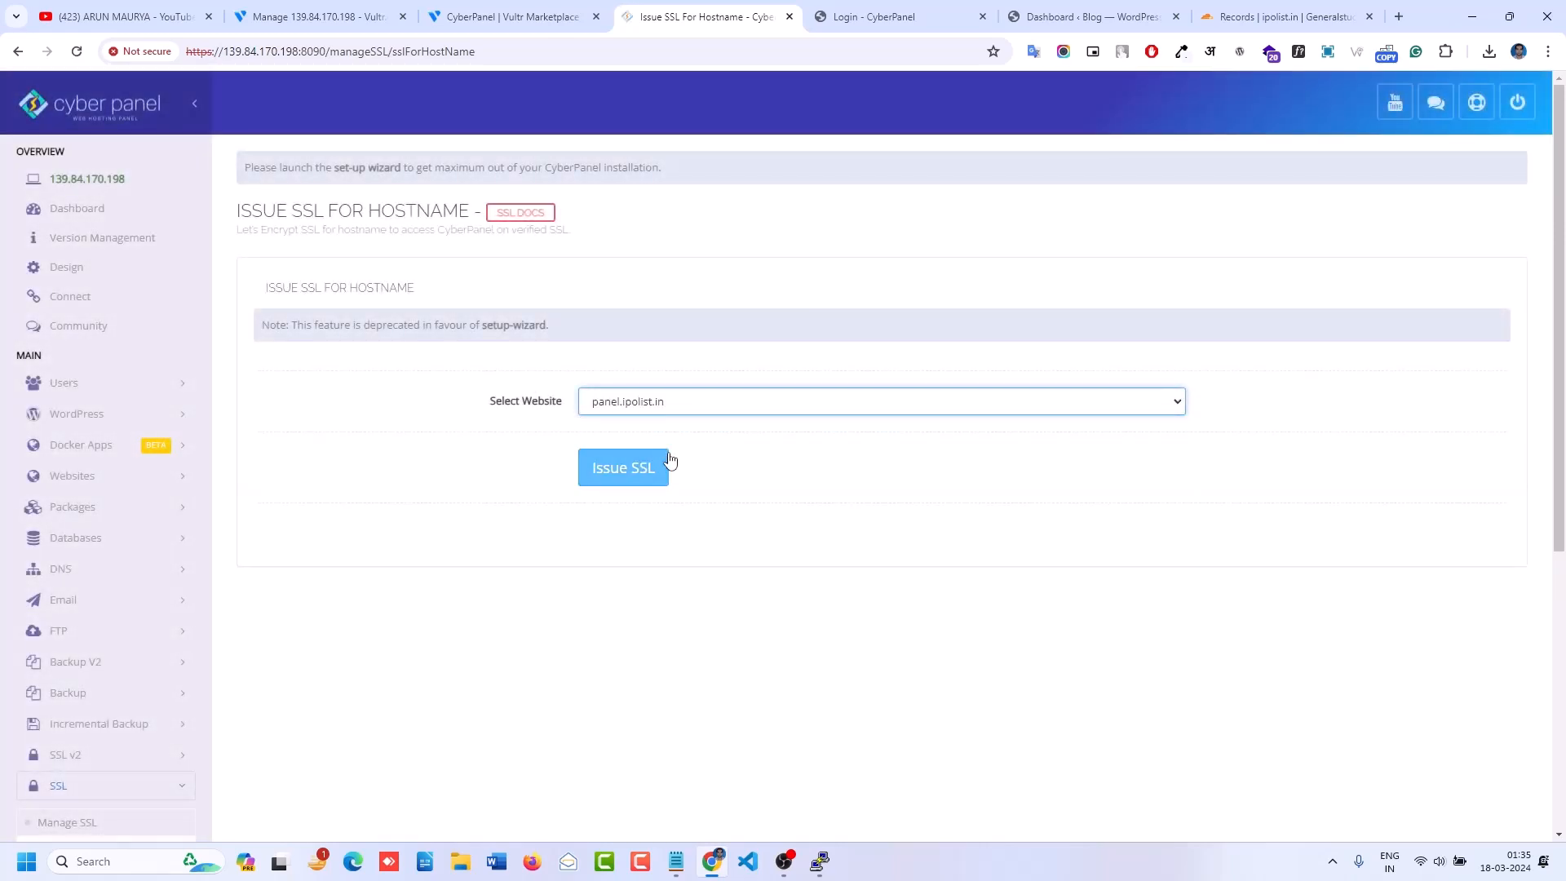
pyautogui.click(644, 477)
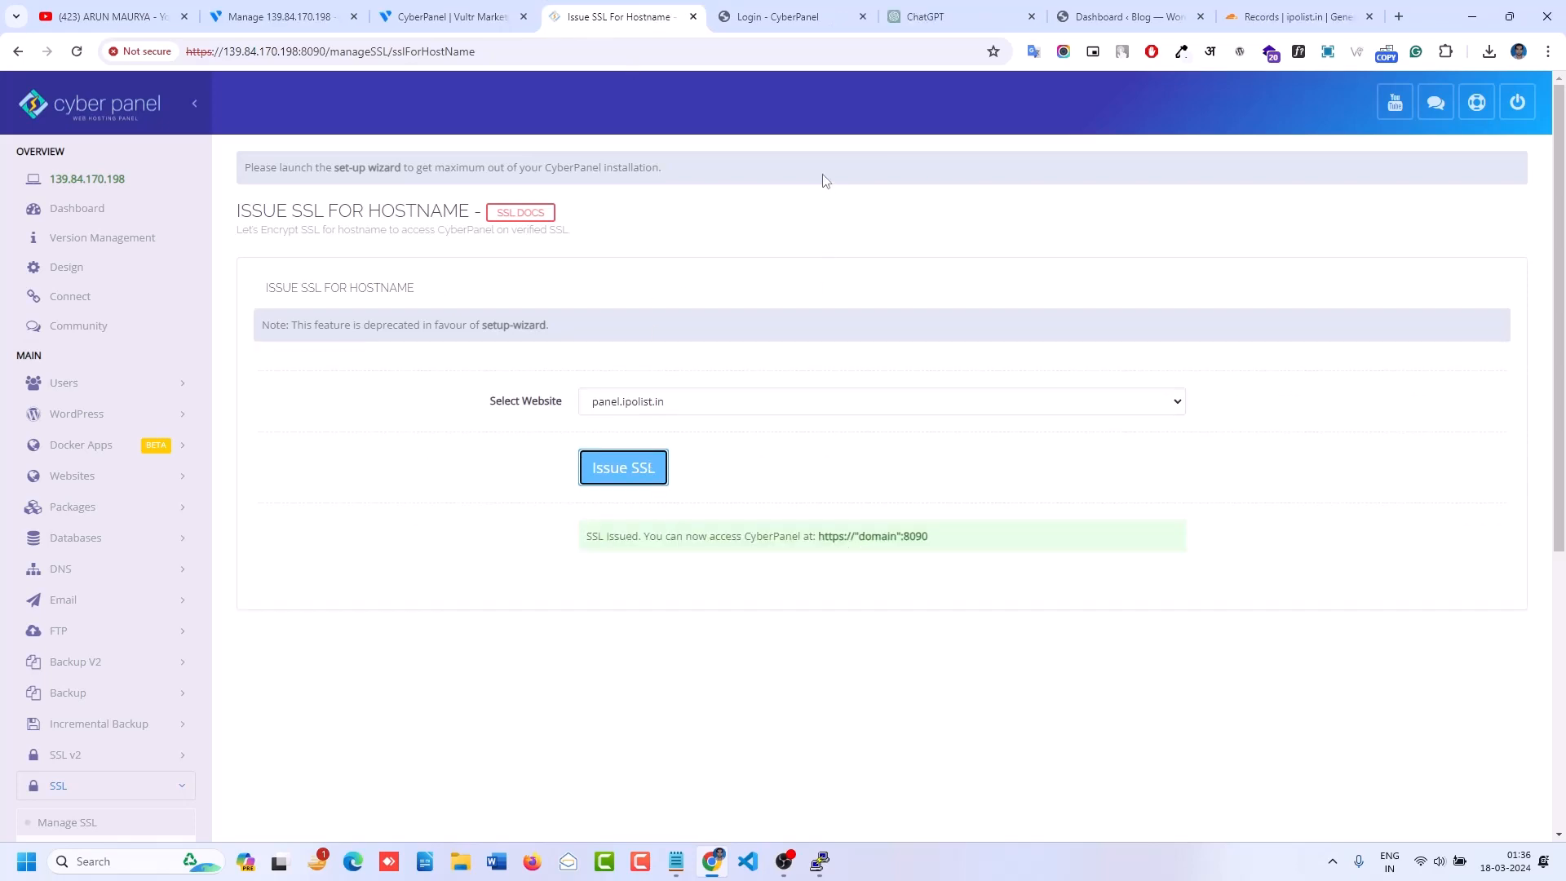
# Step: Reload the CyberPanel login page at panel.ipolist.in:8090
pyautogui.click(795, 17)
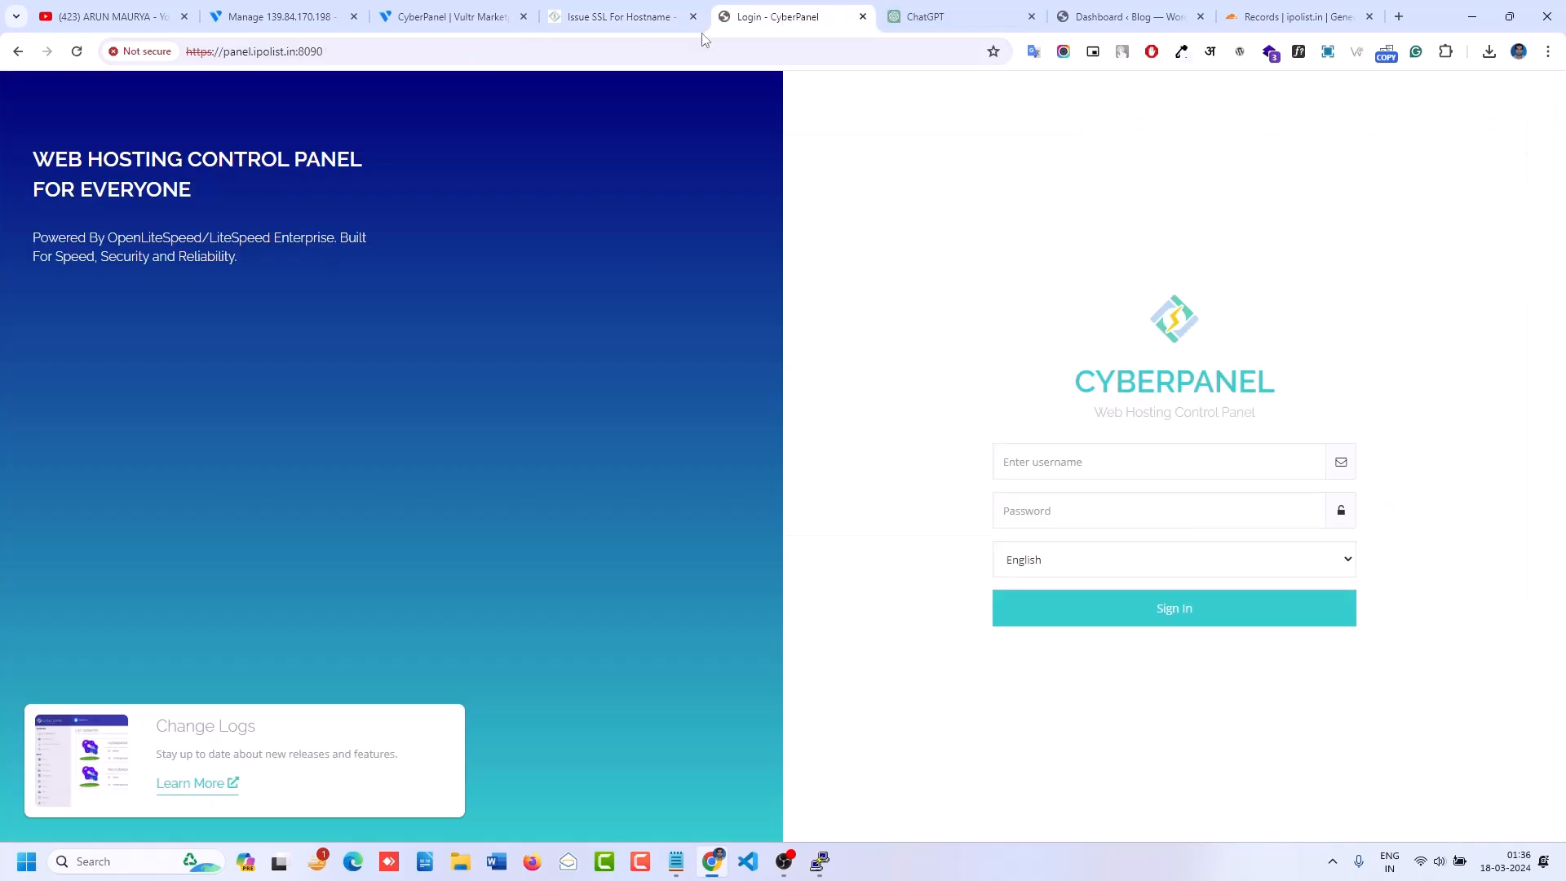
pyautogui.click(575, 44)
pyautogui.press('Return')
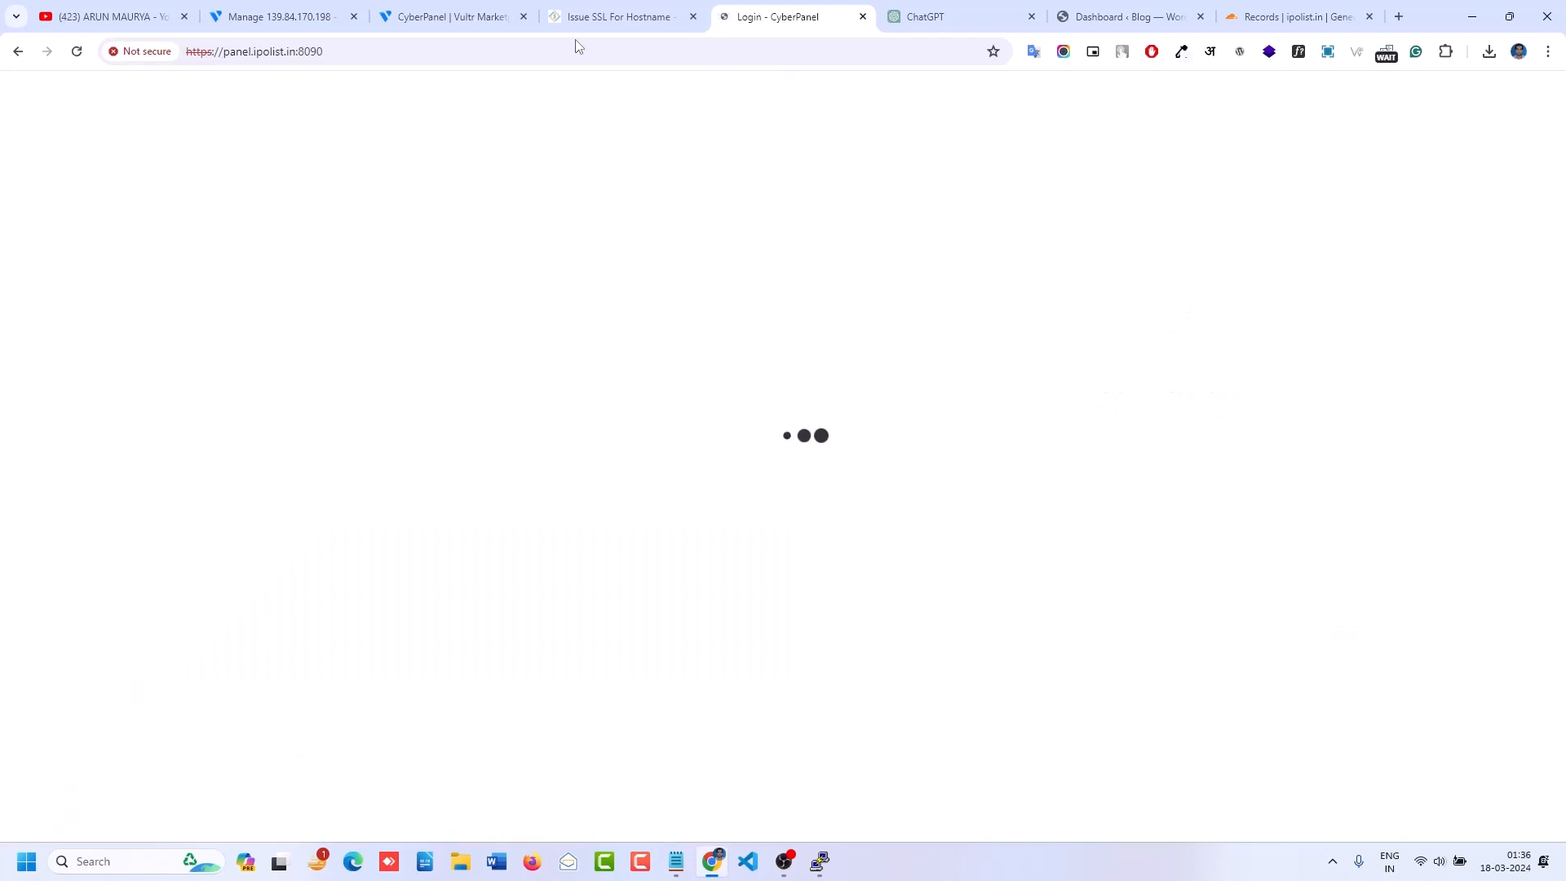
pyautogui.click(576, 42)
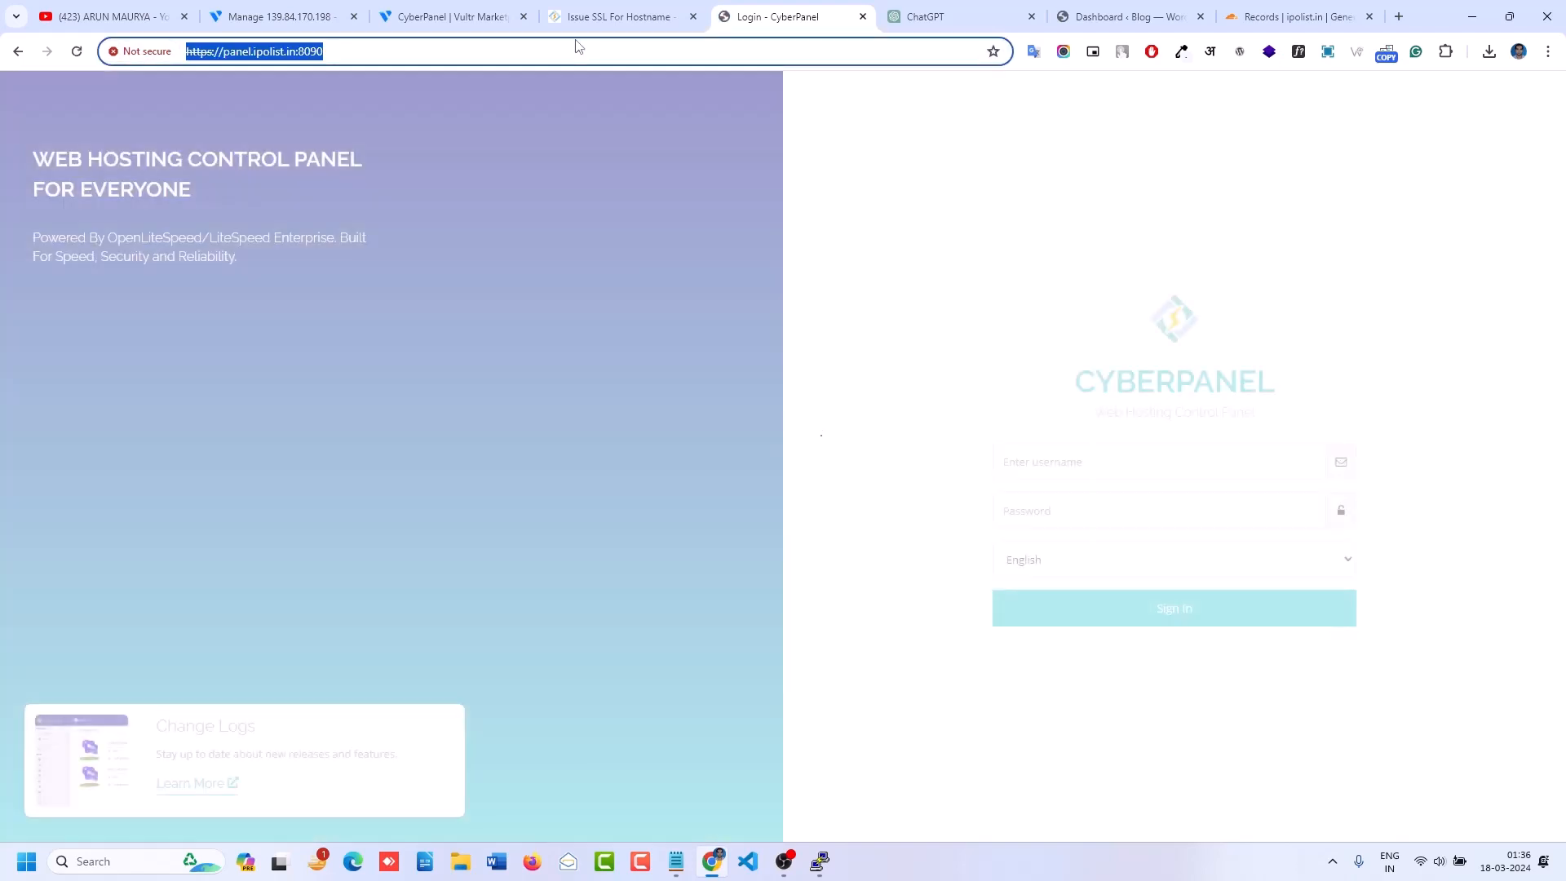
pyautogui.click(577, 46)
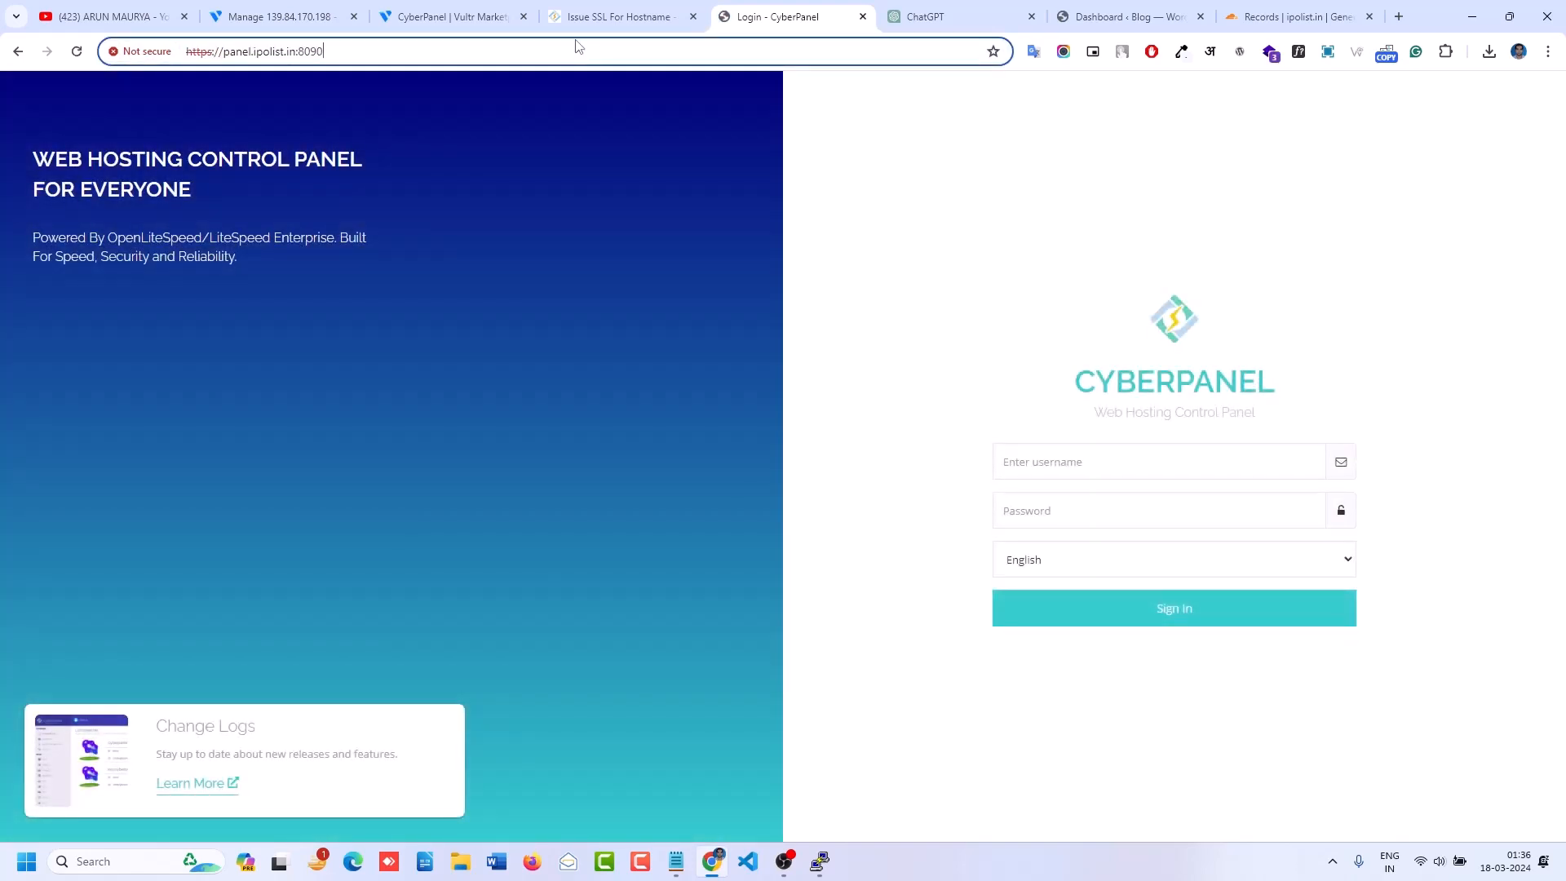
pyautogui.hotkey('ctrl', 'shift', 'n')
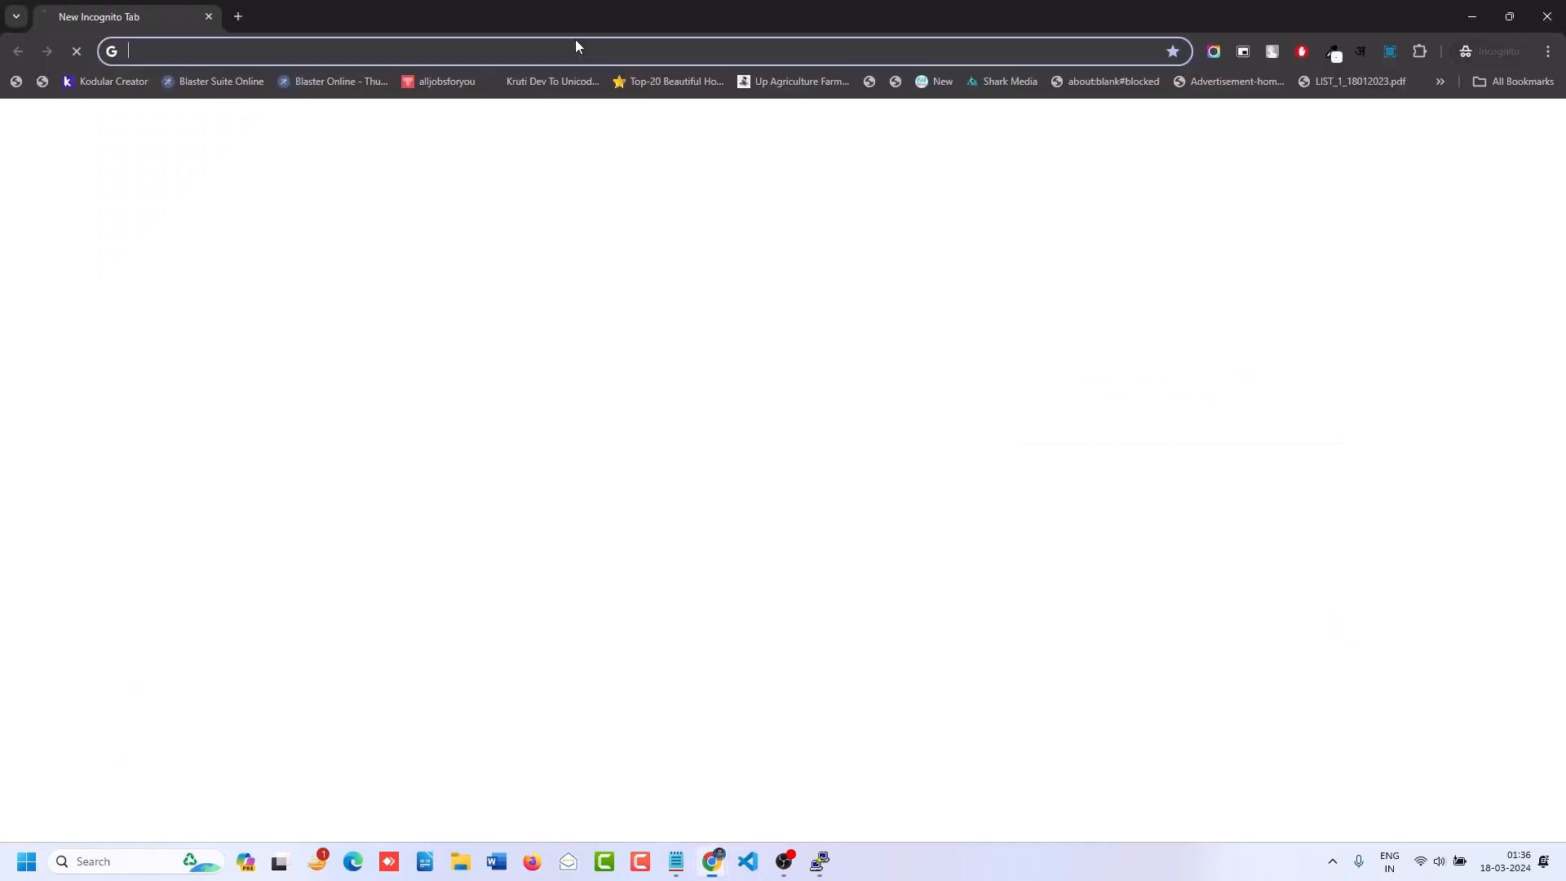
pyautogui.click(1471, 18)
pyautogui.hotkey('ctrl', 'a')
pyautogui.hotkey('ctrl', 'c')
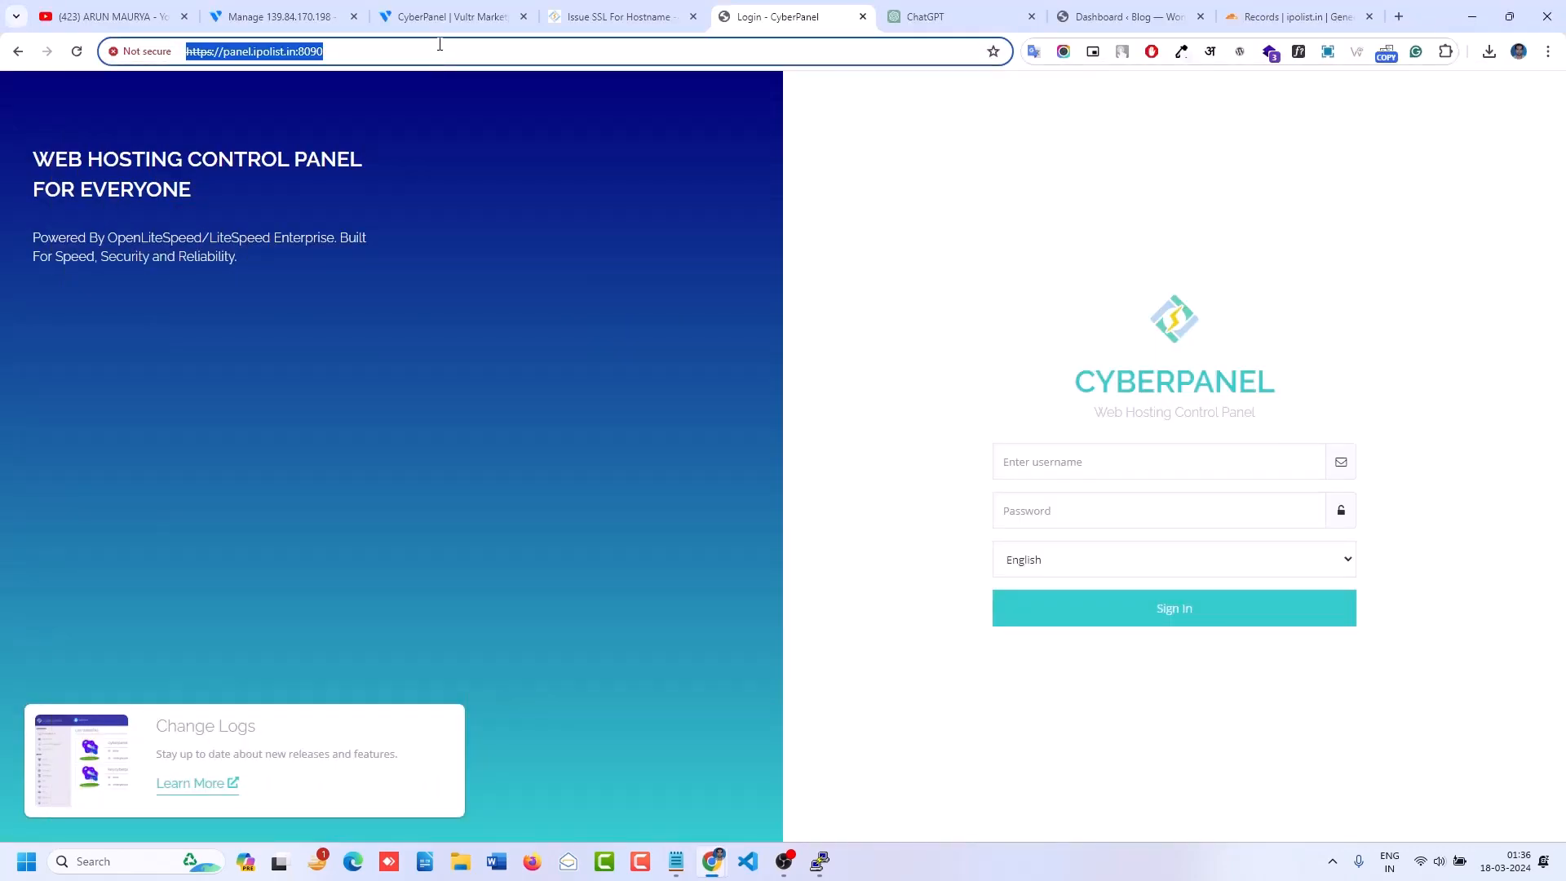
pyautogui.moveTo(711, 866)
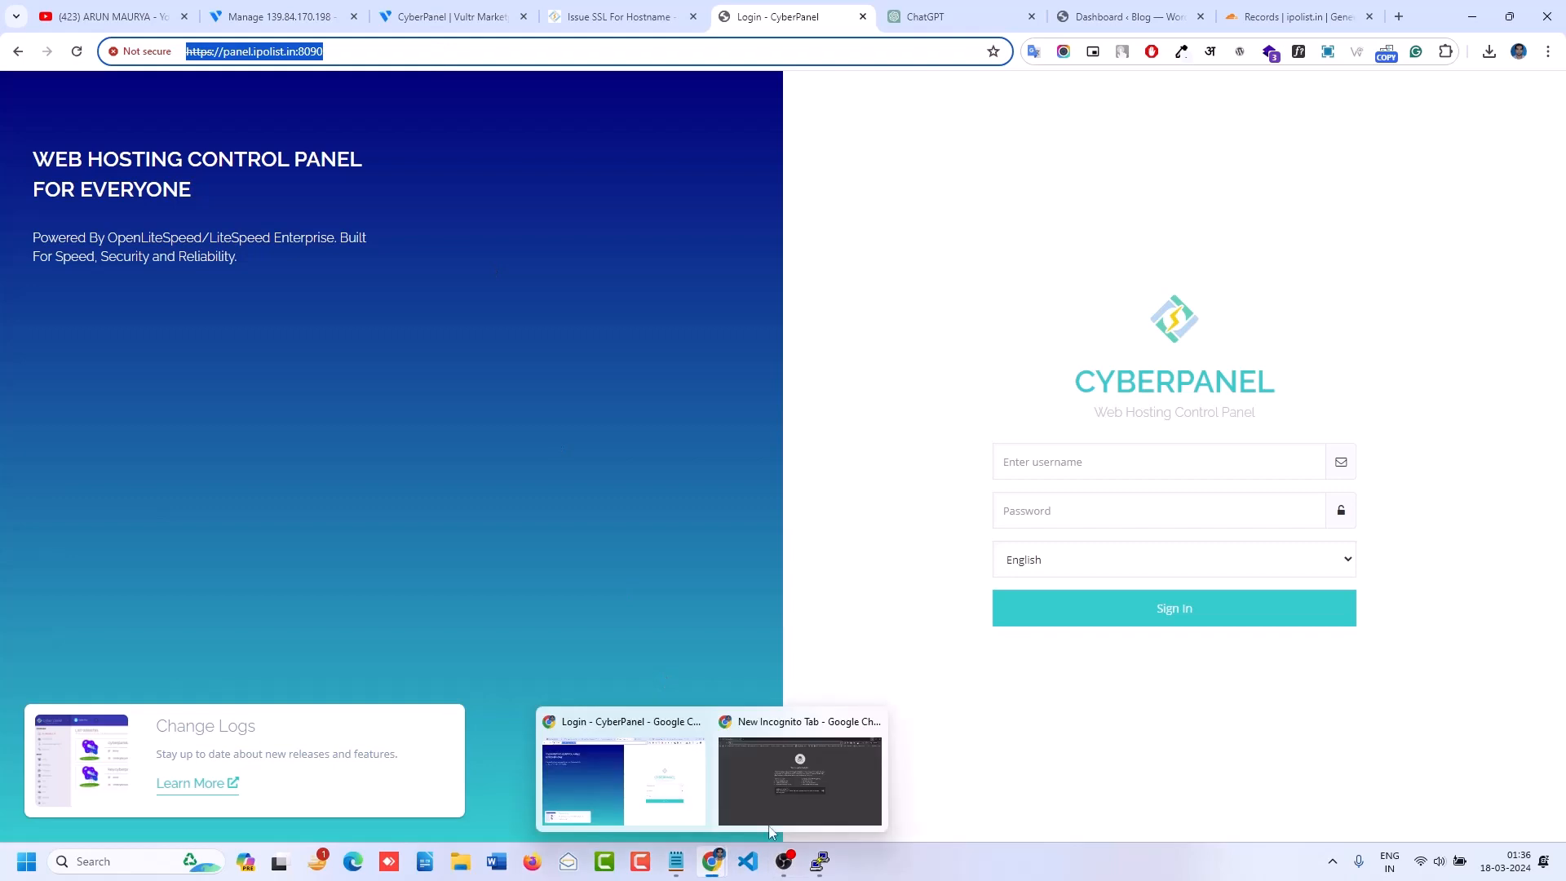
pyautogui.click(799, 771)
pyautogui.hotkey('ctrl', 'v')
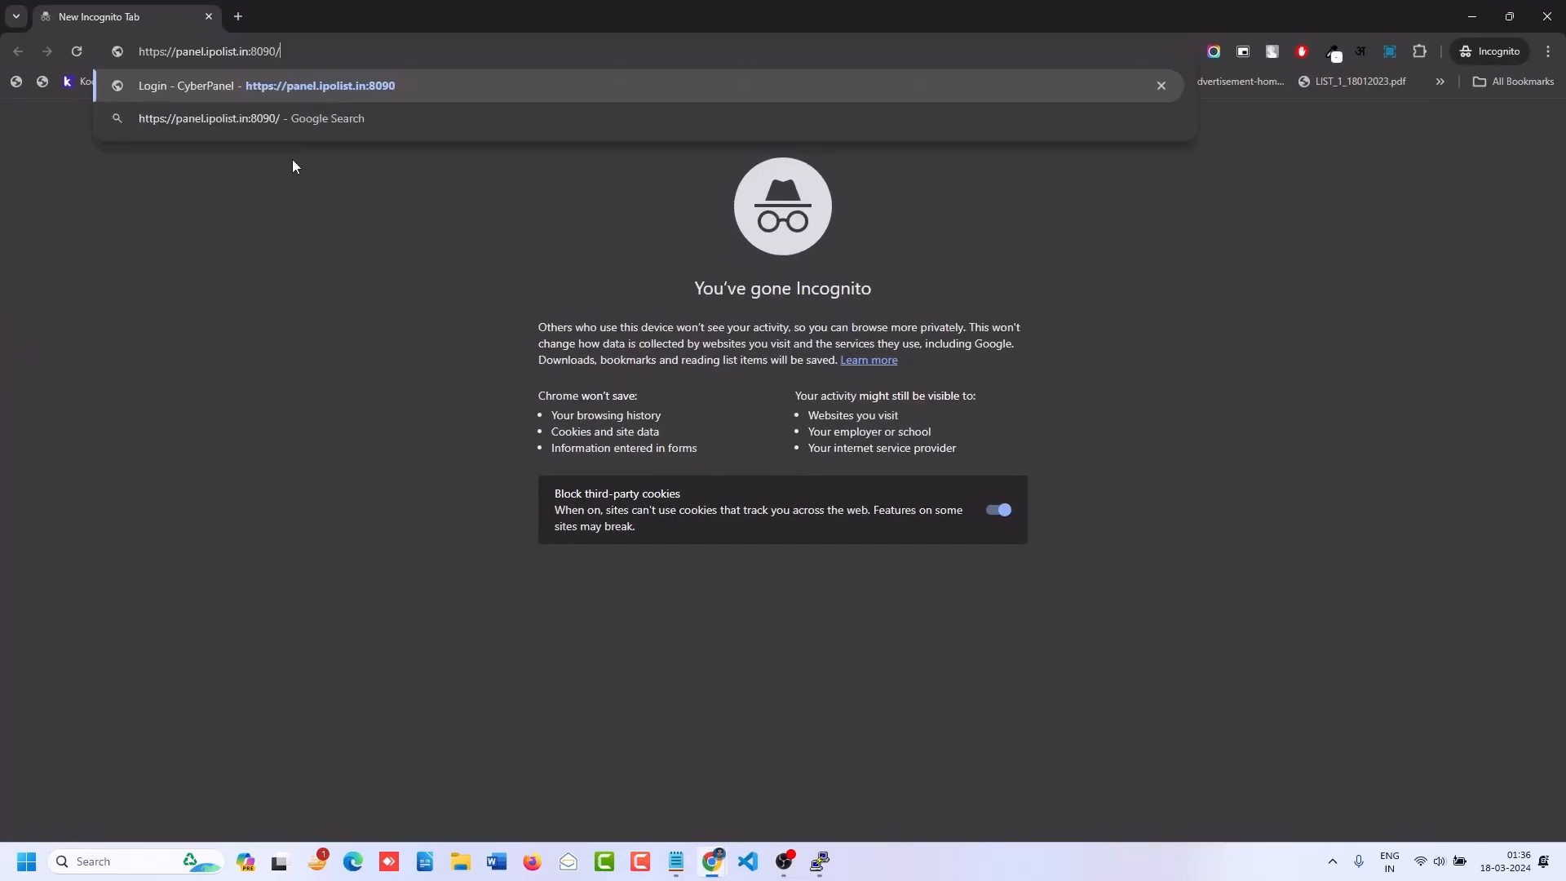
pyautogui.press('Return')
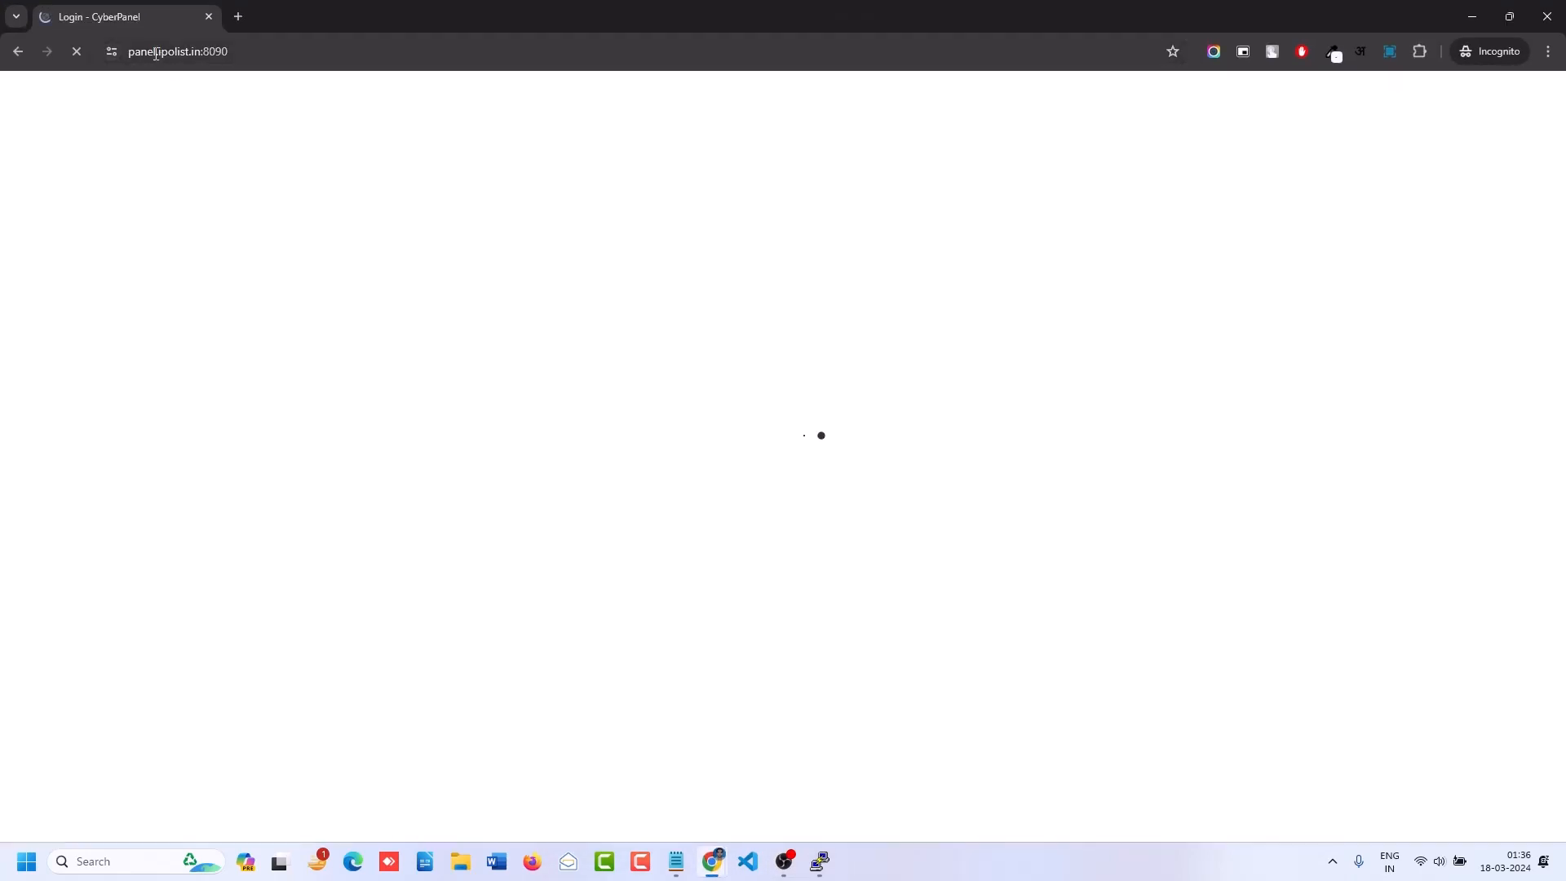
pyautogui.doubleClick(171, 52)
pyautogui.click(217, 79)
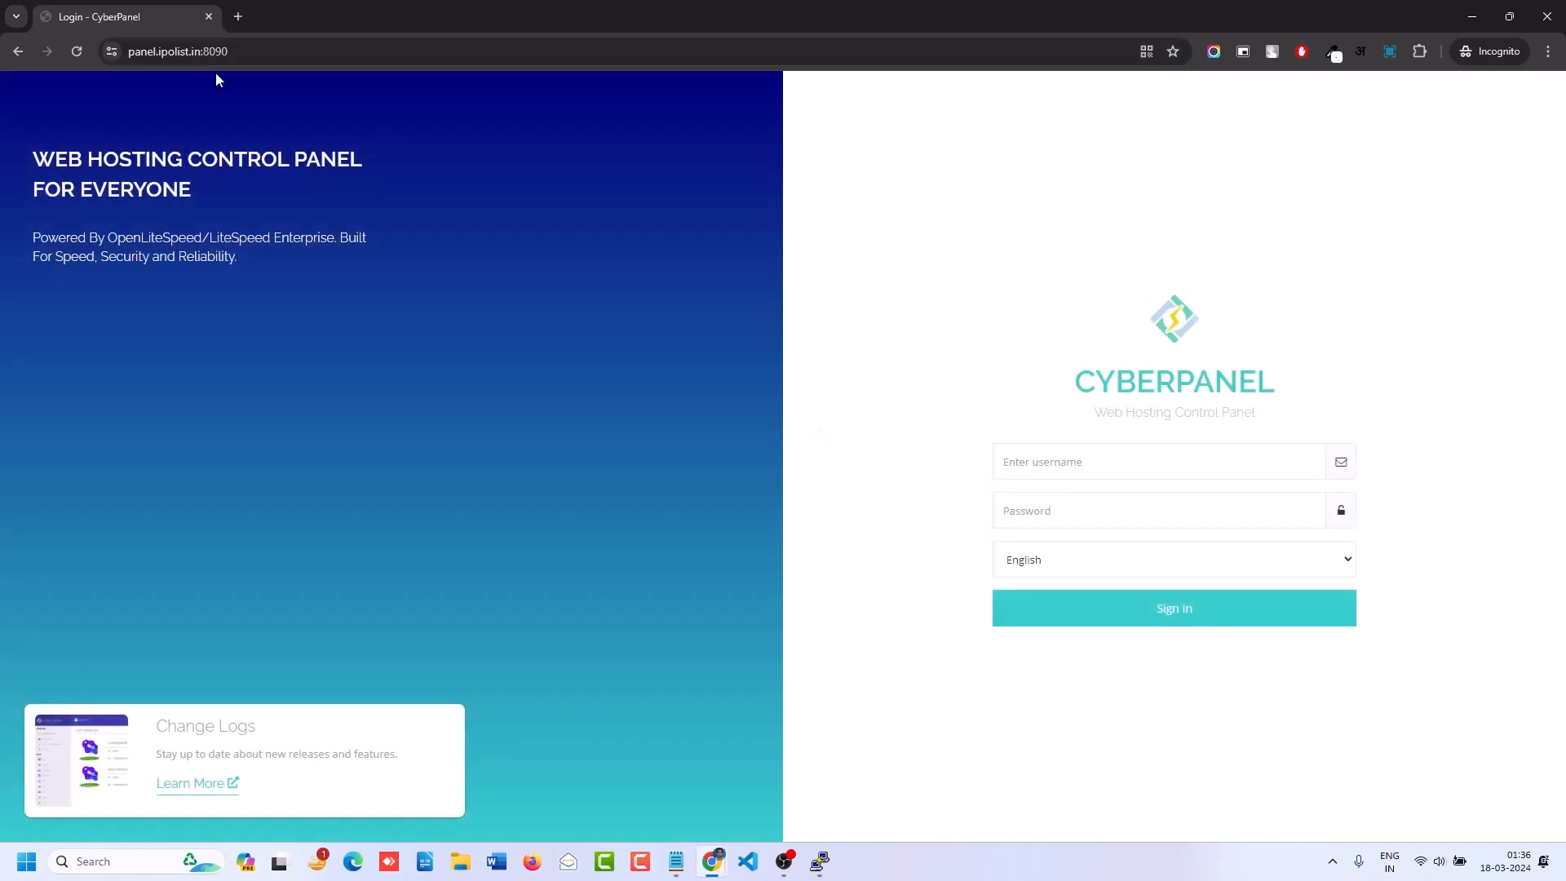
pyautogui.click(324, 52)
pyautogui.click(344, 55)
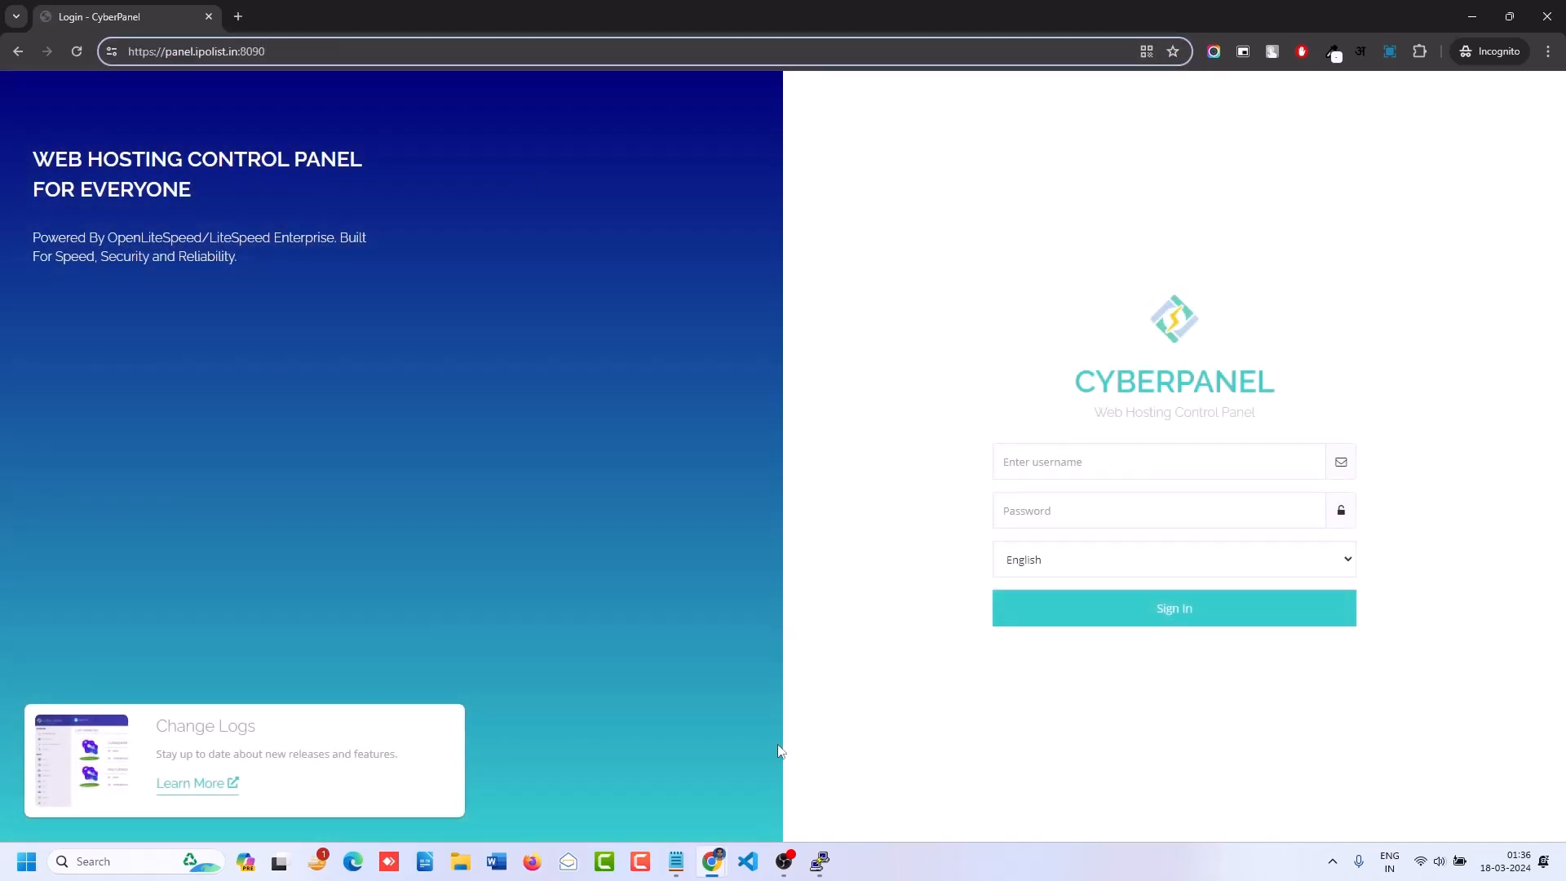
# Step: Copy the admin password from Notepad and sign in as admin to reach the Home dashboard
pyautogui.click(675, 864)
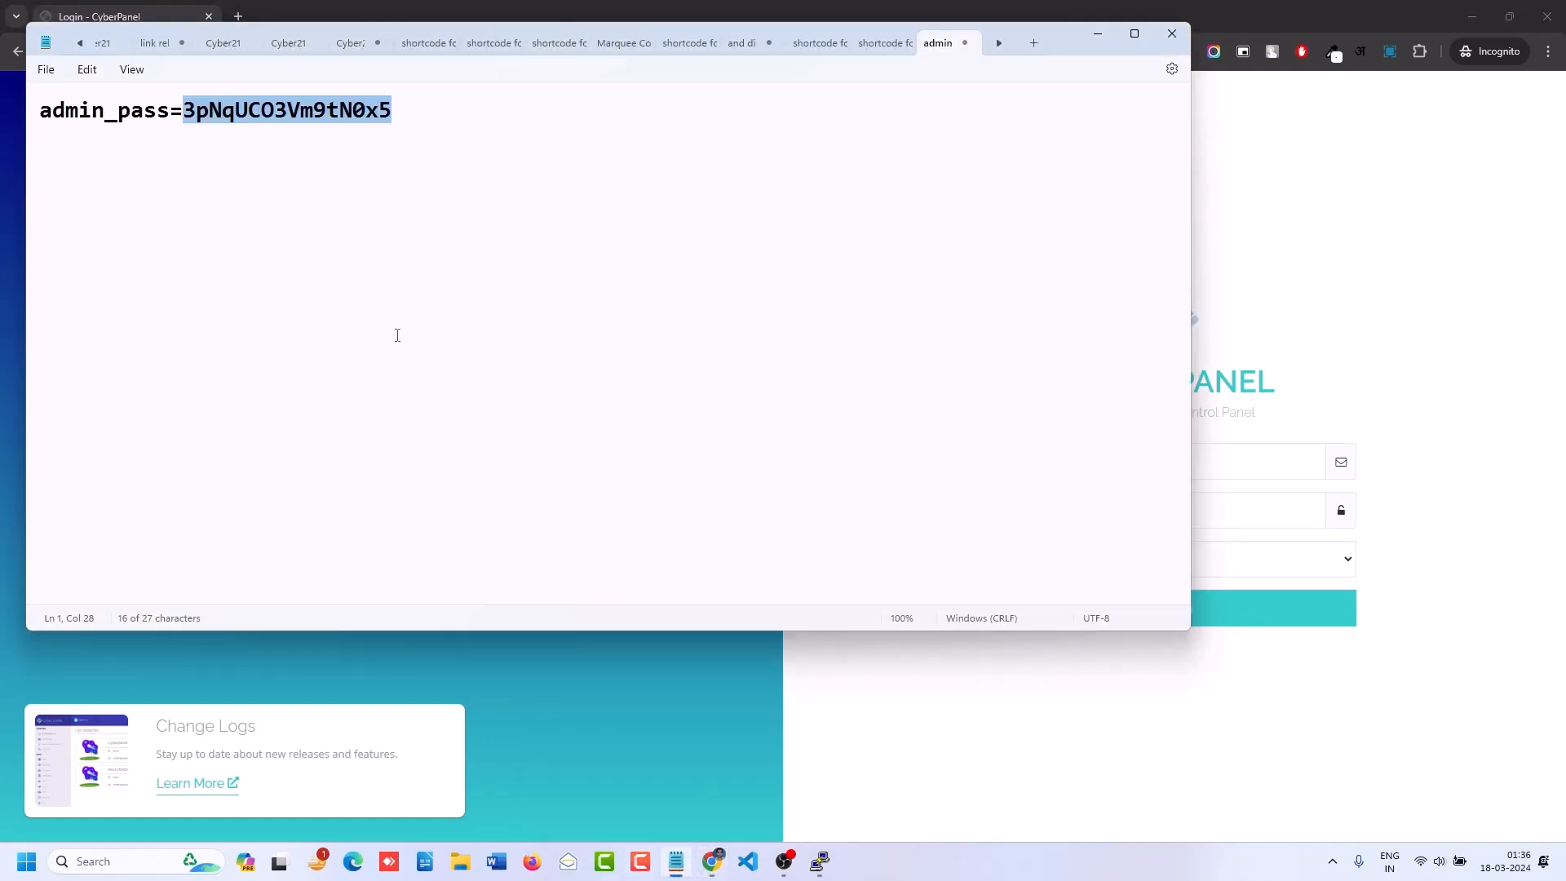
pyautogui.rightClick(267, 110)
pyautogui.click(310, 196)
pyautogui.click(1263, 354)
pyautogui.click(1152, 461)
pyautogui.write('admin')
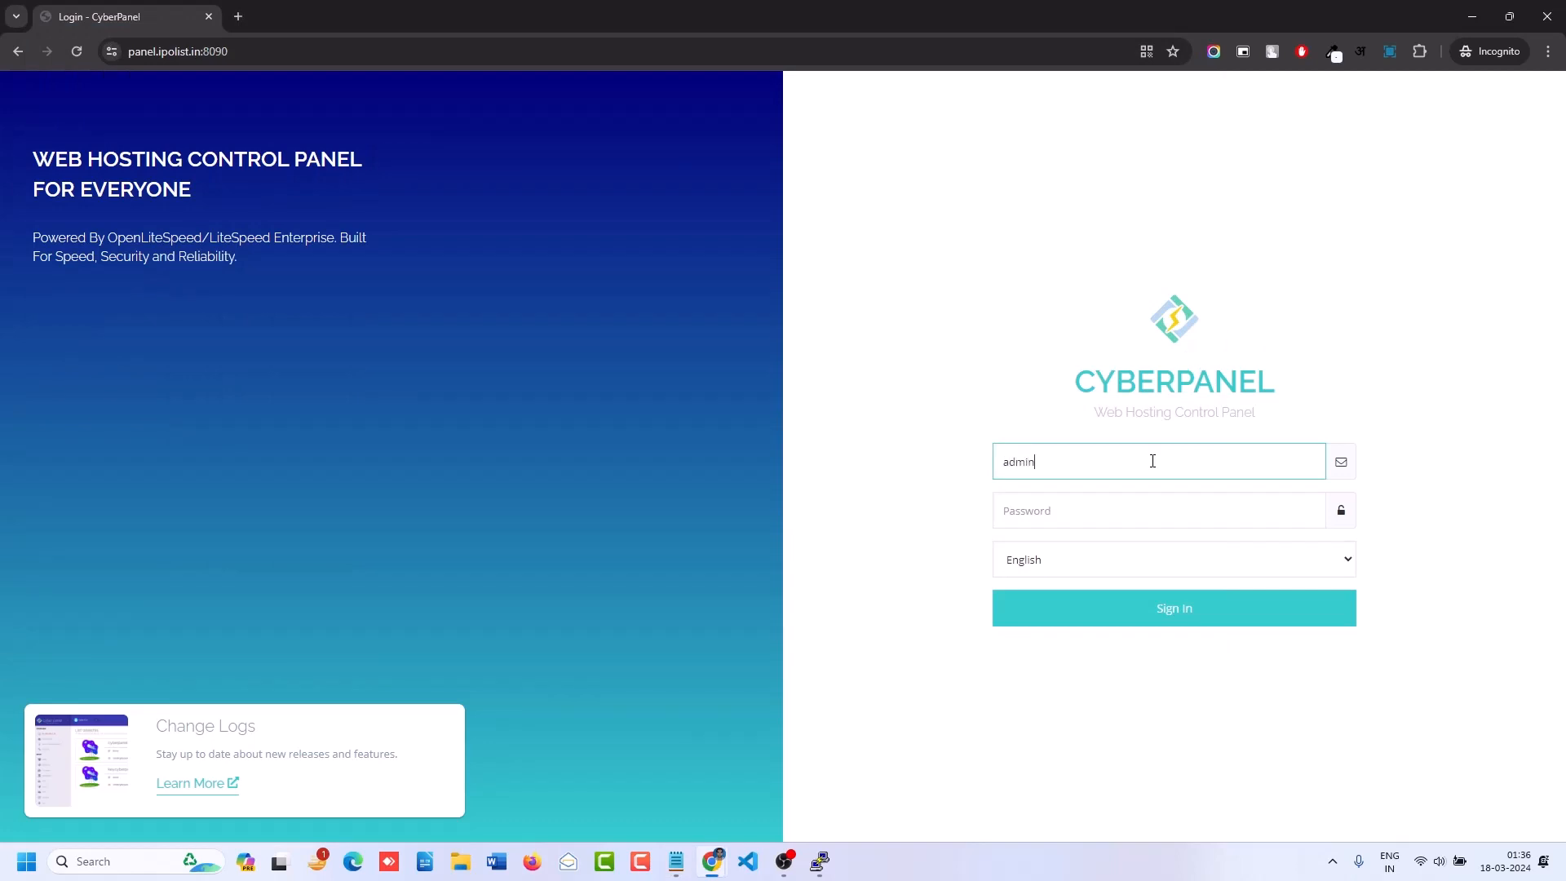
pyautogui.press('Tab')
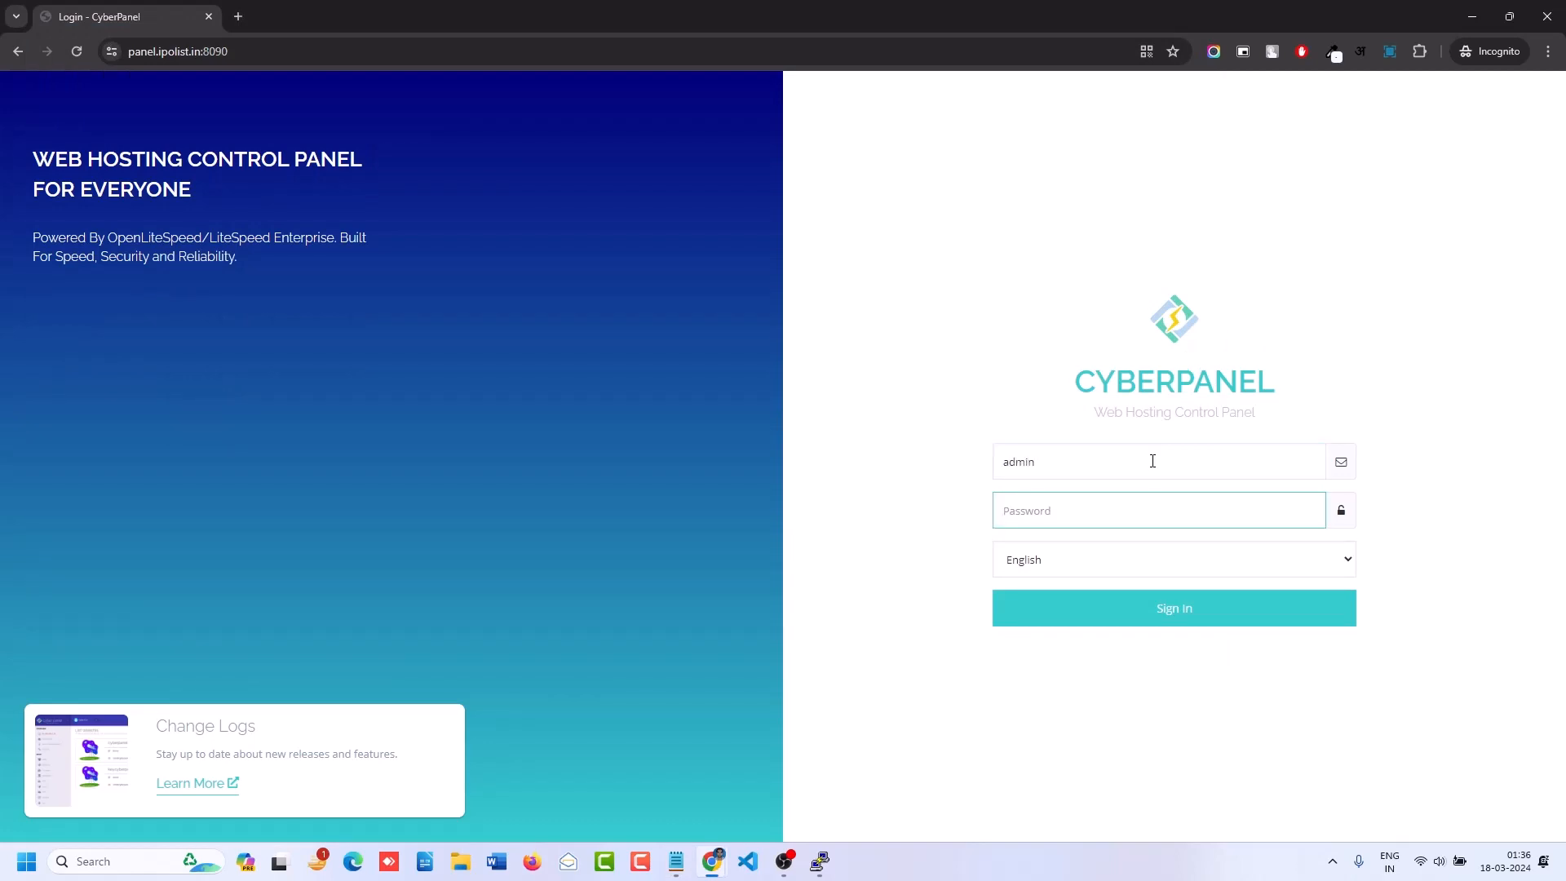
pyautogui.hotkey('ctrl', 'v')
pyautogui.press('Return')
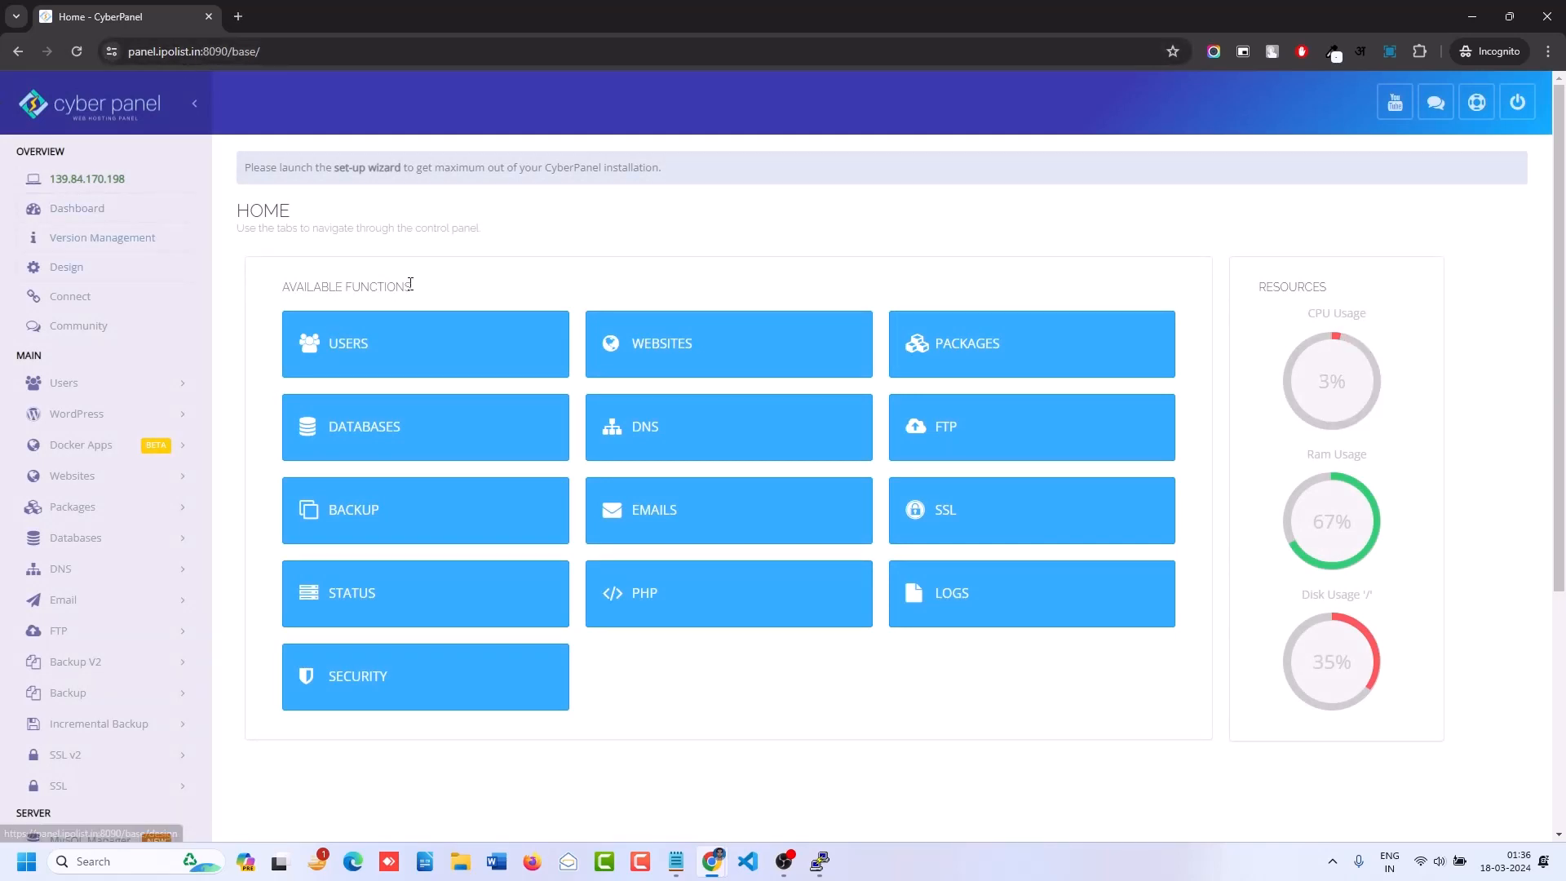
pyautogui.scroll(-5, 409, 281)
pyautogui.scroll(5, 409, 284)
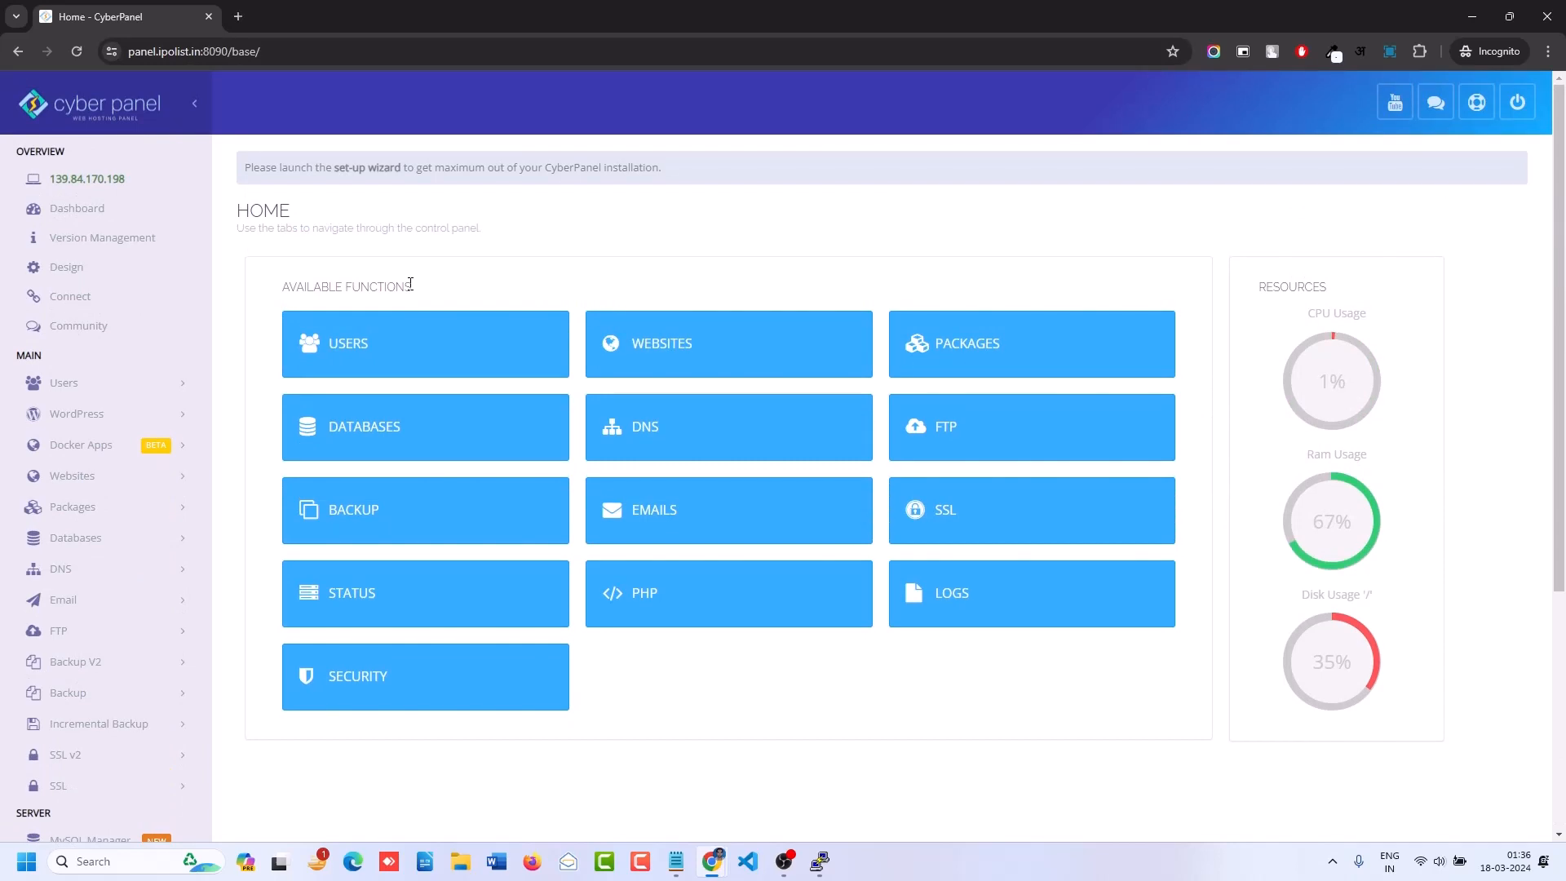